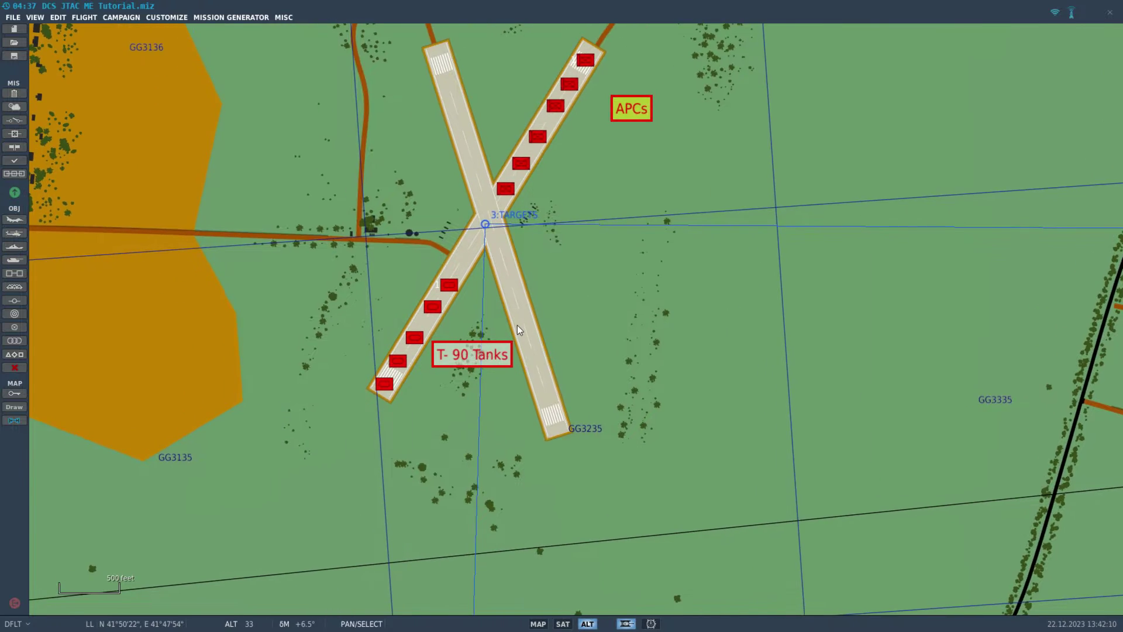
- Examine the APC and T-90 tank target groups on the crossed runways and the terrain around them
scroll(518, 325, down, 2)
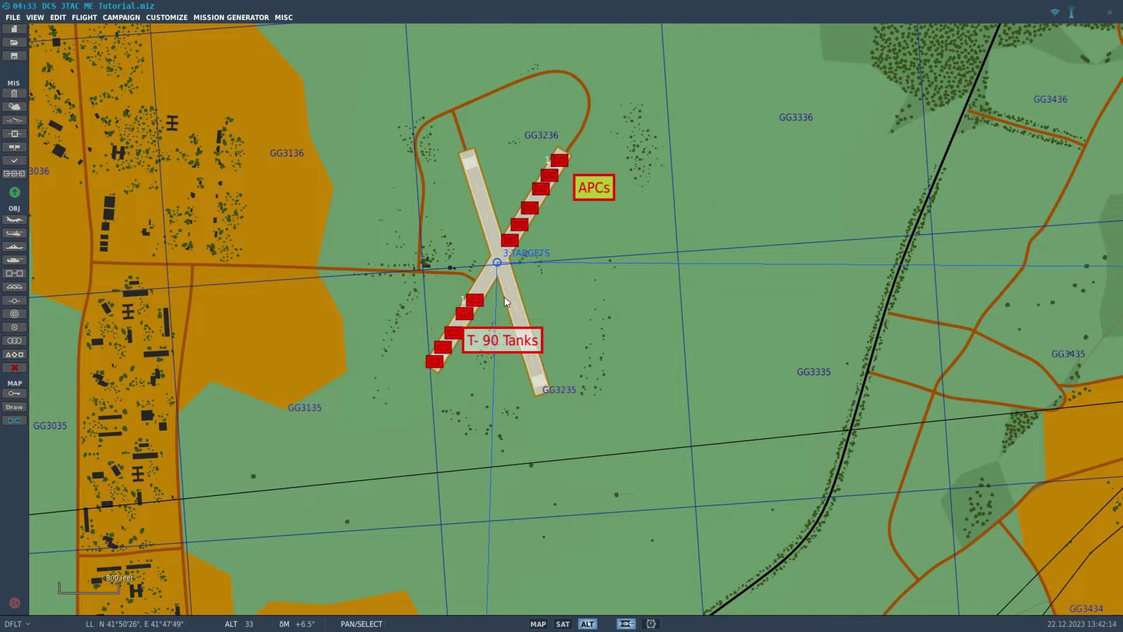
scroll(584, 204, up, 2)
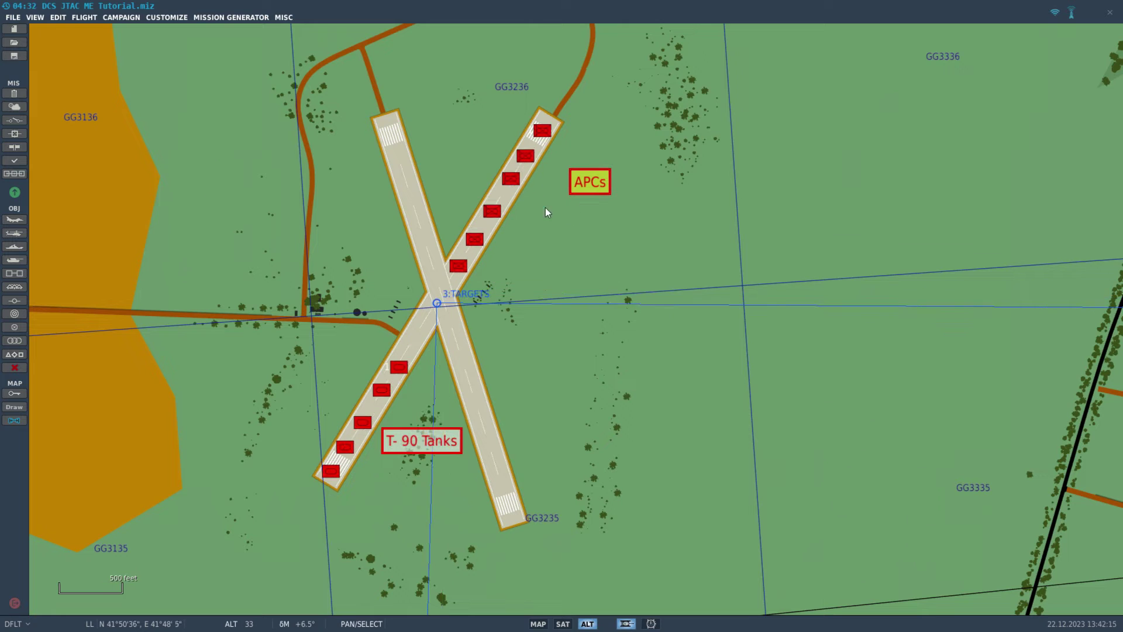
click(512, 177)
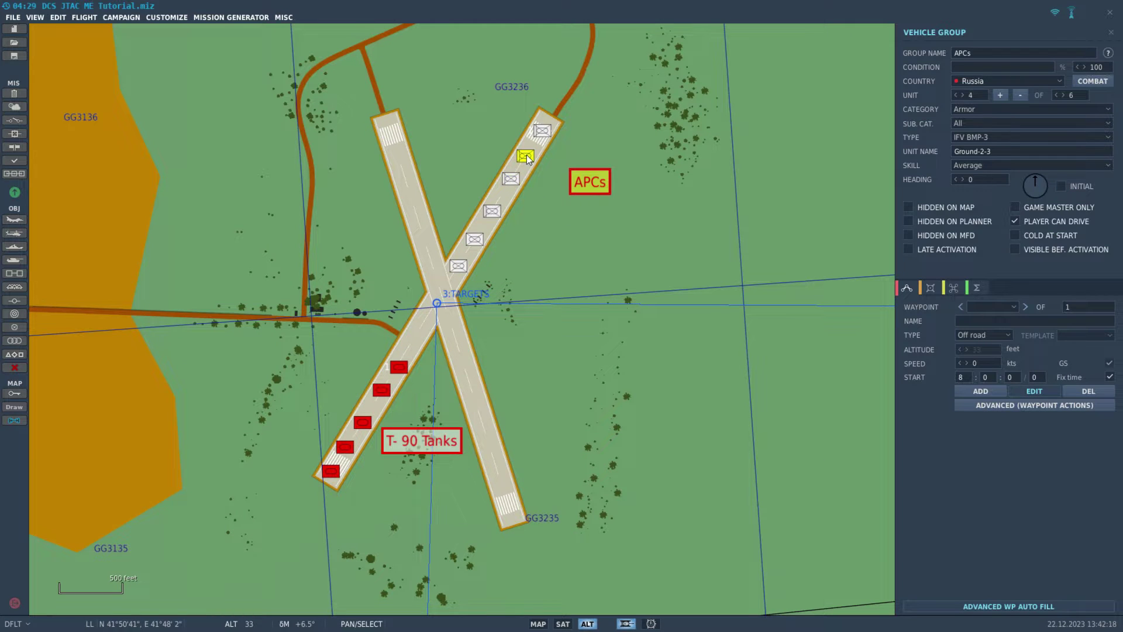
scroll(520, 357, down, 1)
right_drag(519, 356, 582, 210)
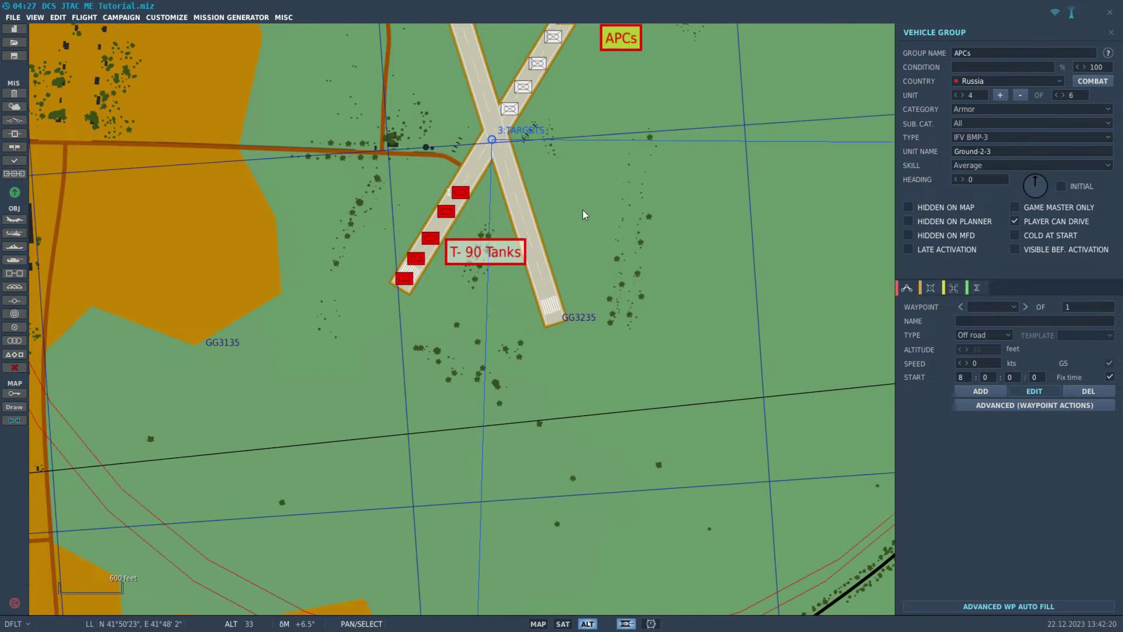
scroll(452, 364, down, 2)
scroll(419, 418, down, 2)
right_drag(419, 418, 463, 346)
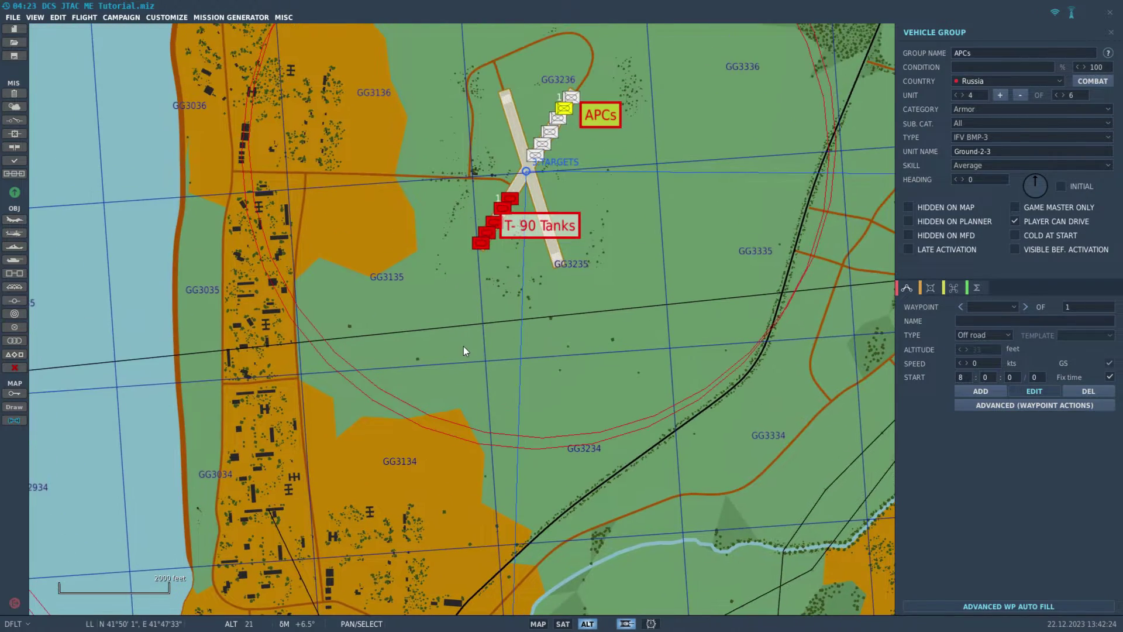
- Start a new USA ground vehicle group with category Infantry and unit type JTAC
click(9, 261)
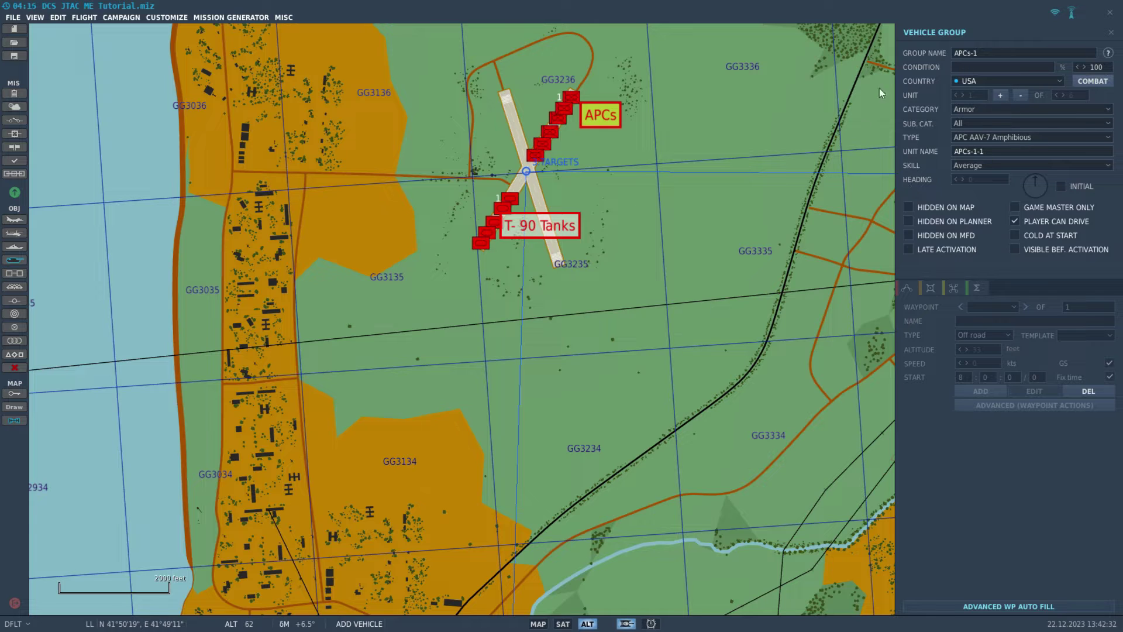
click(977, 114)
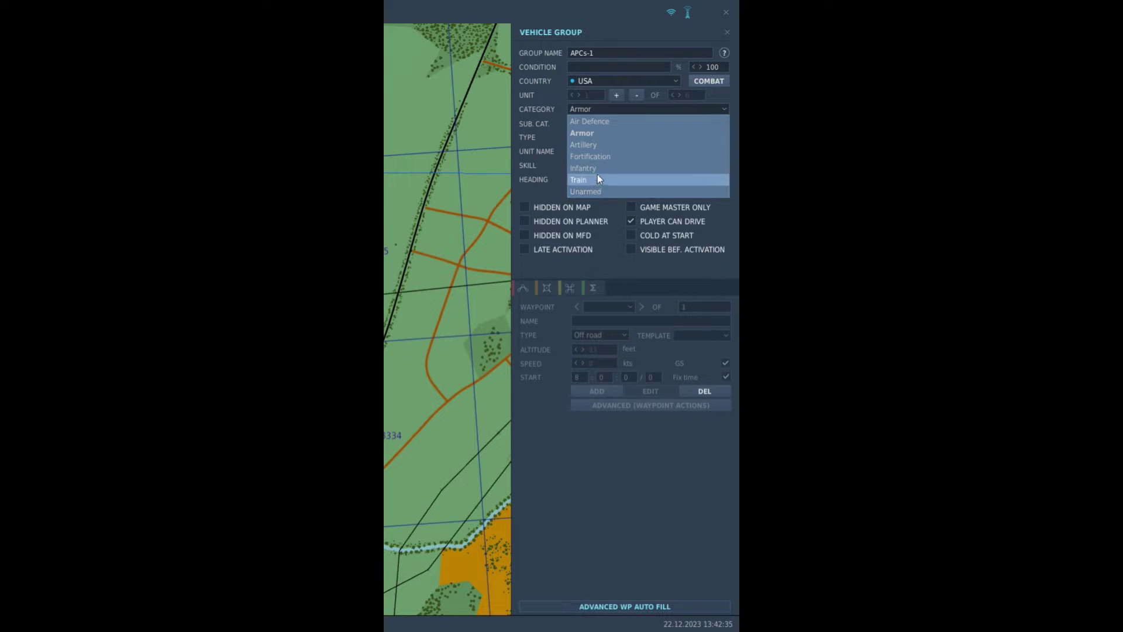
click(982, 169)
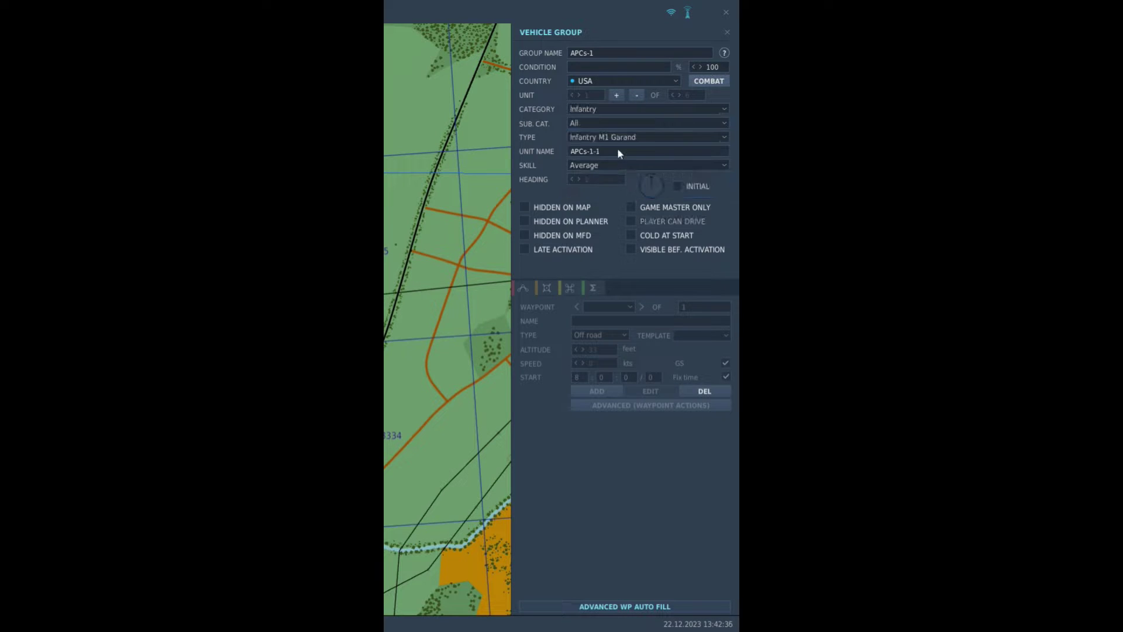
click(606, 138)
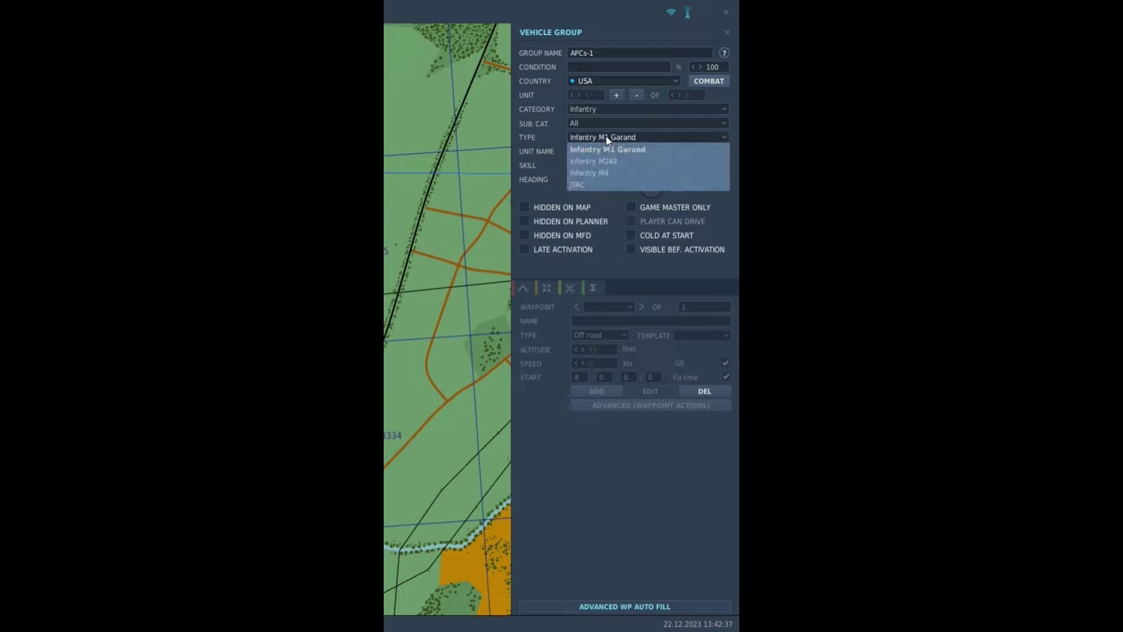
click(597, 188)
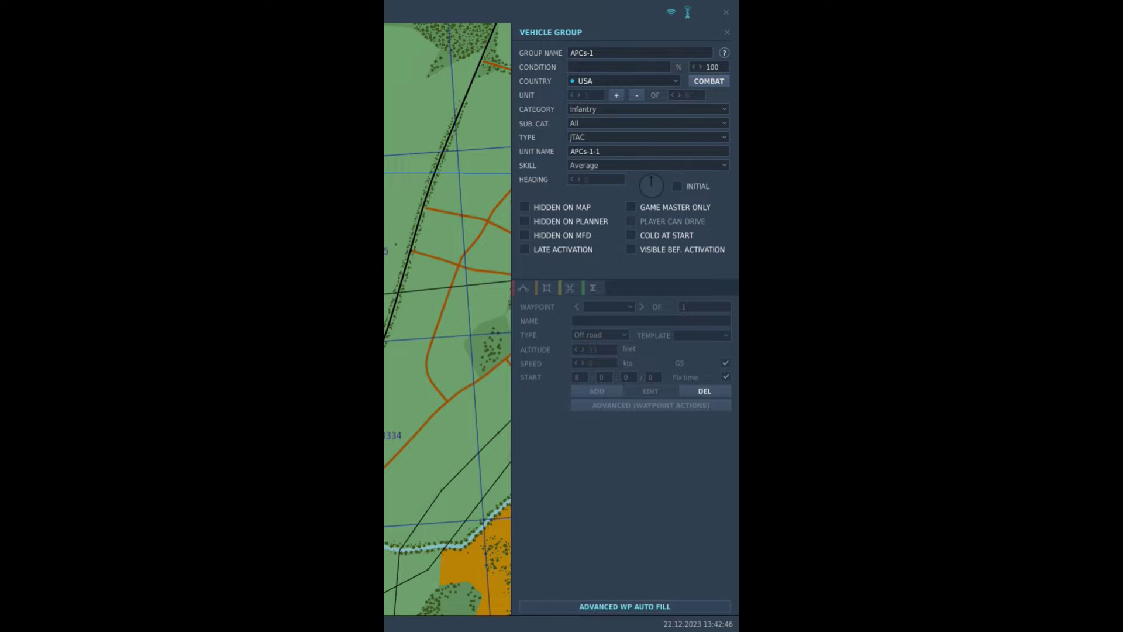
- Place the unit on the roof of the three-winged building south of the targets, in grid GG3134
scroll(409, 418, up, 5)
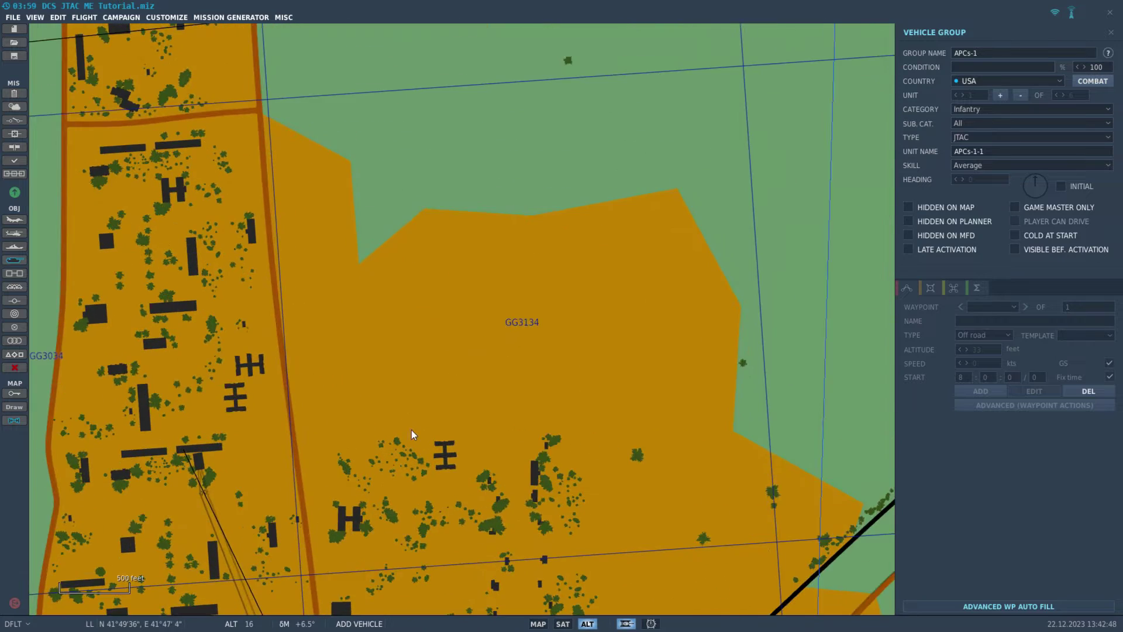
scroll(459, 240, up, 2)
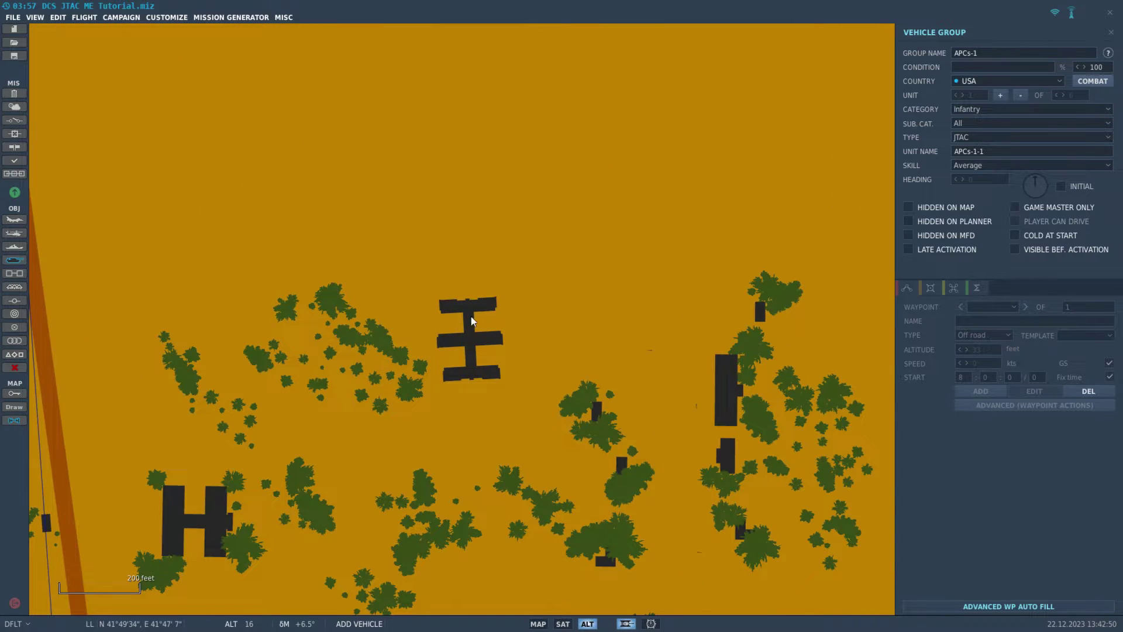
scroll(473, 319, up, 3)
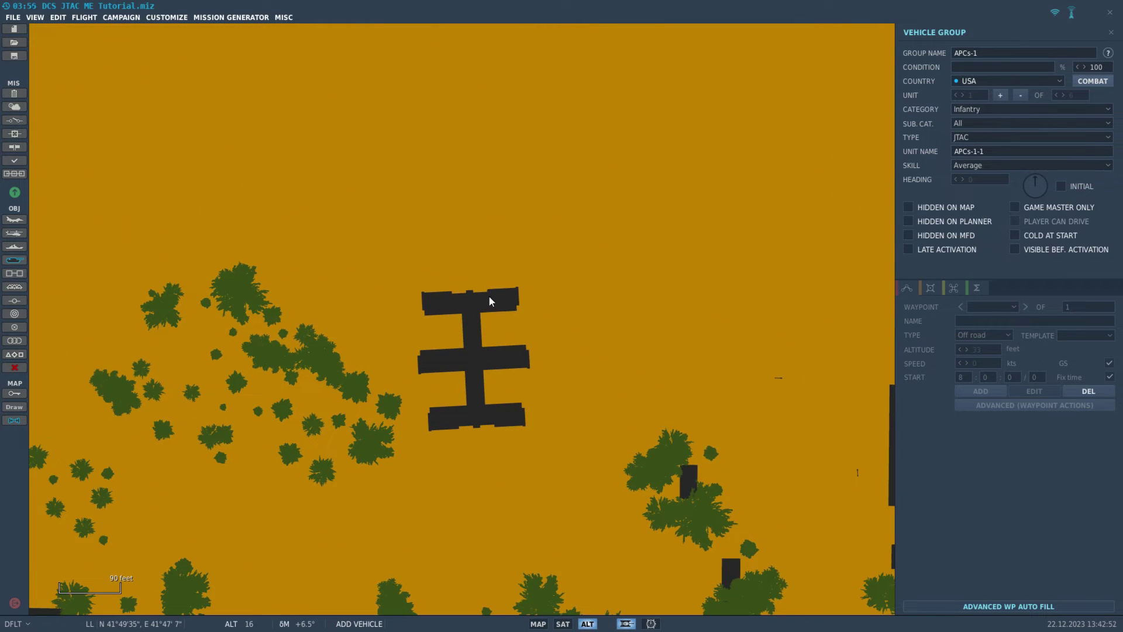
click(494, 303)
scroll(717, 278, up, 1)
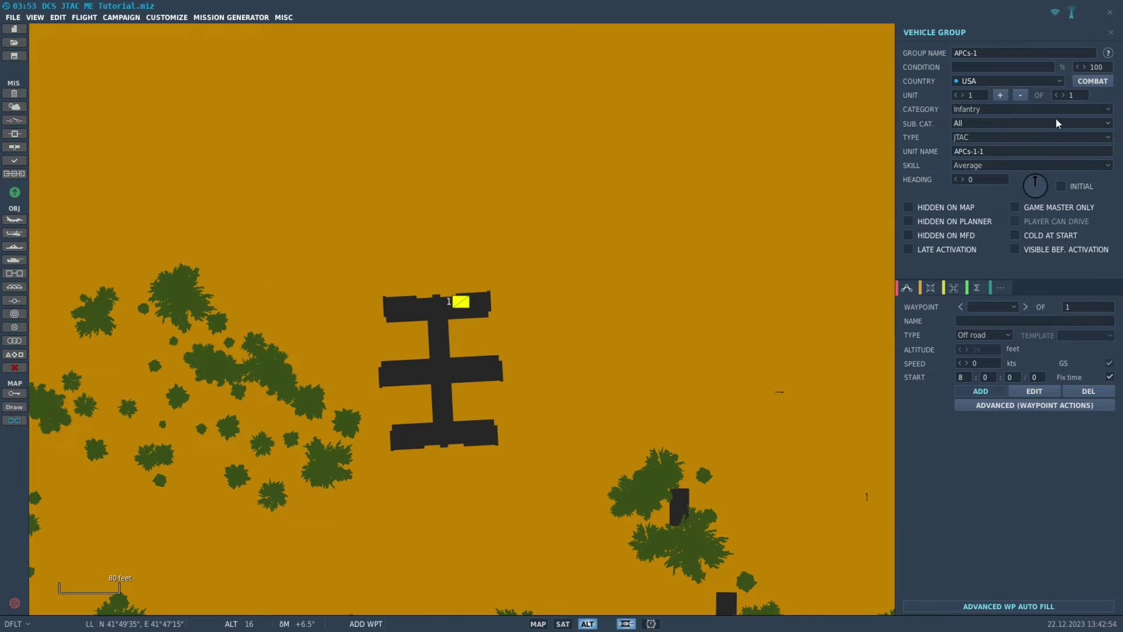
- Change the unit's type to Infantry M4 and add three more units to the group, without any extra waypoint
click(1002, 136)
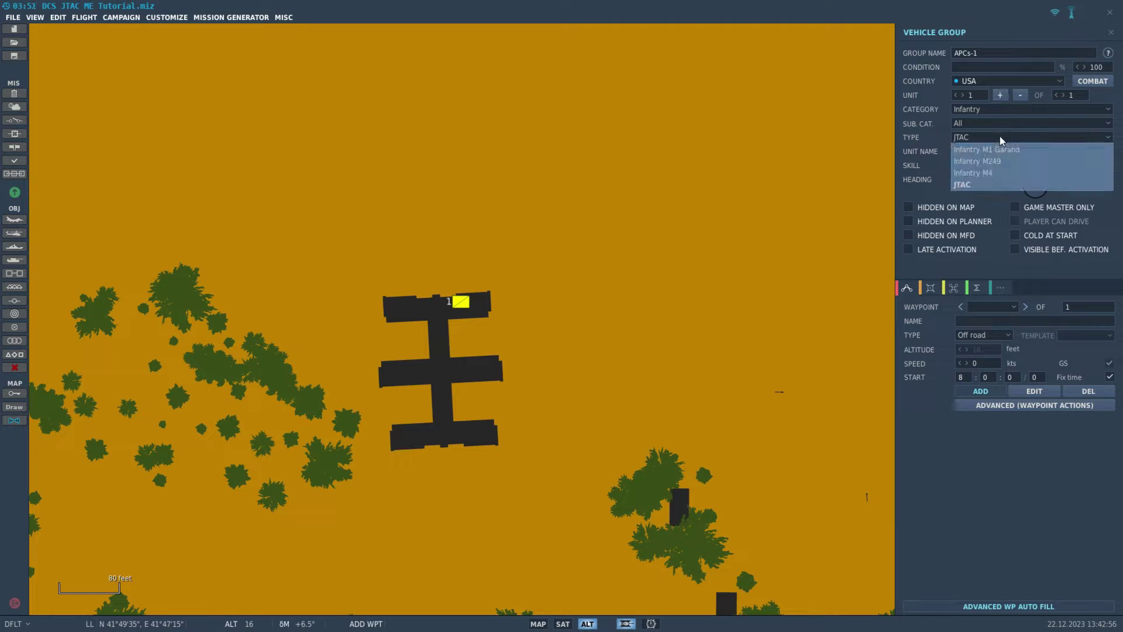
click(1003, 170)
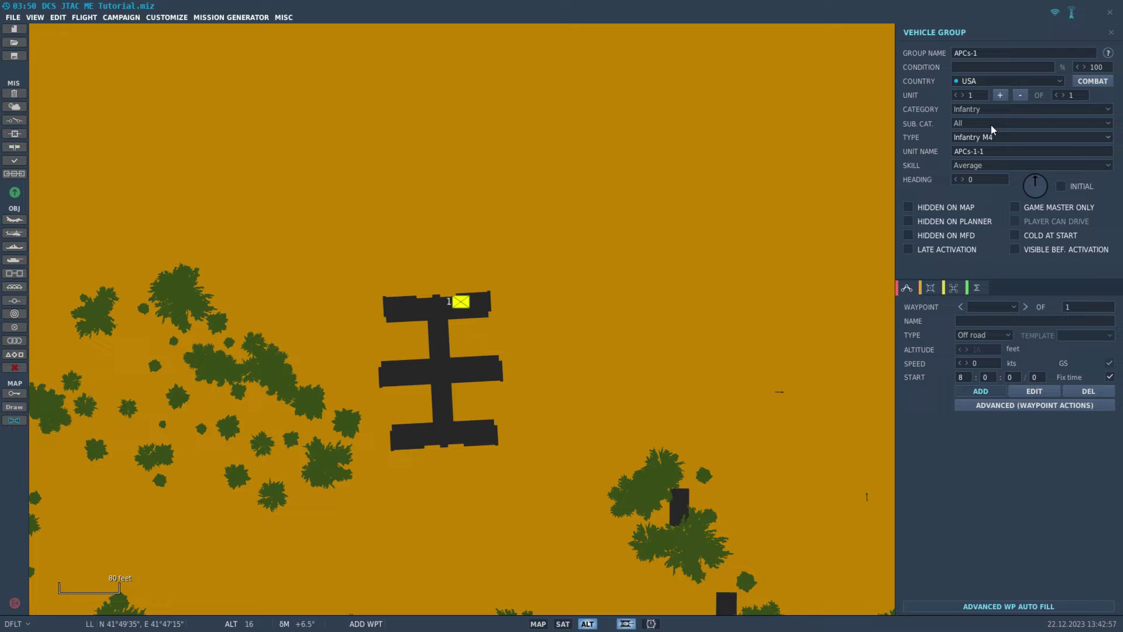
click(999, 96)
click(999, 95)
click(1000, 95)
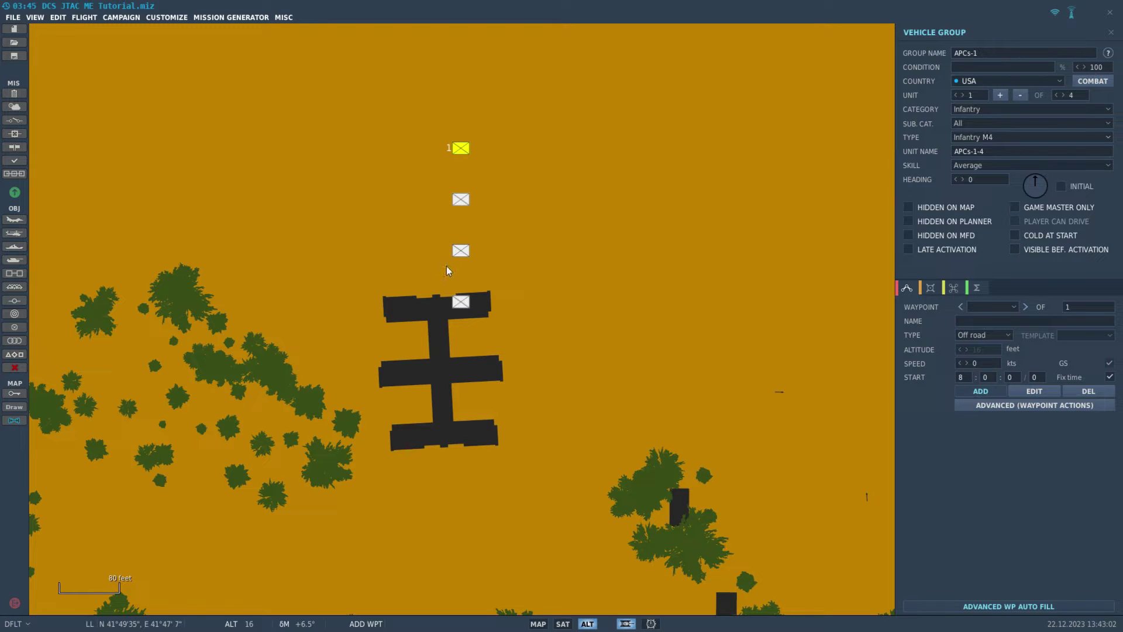
click(454, 254)
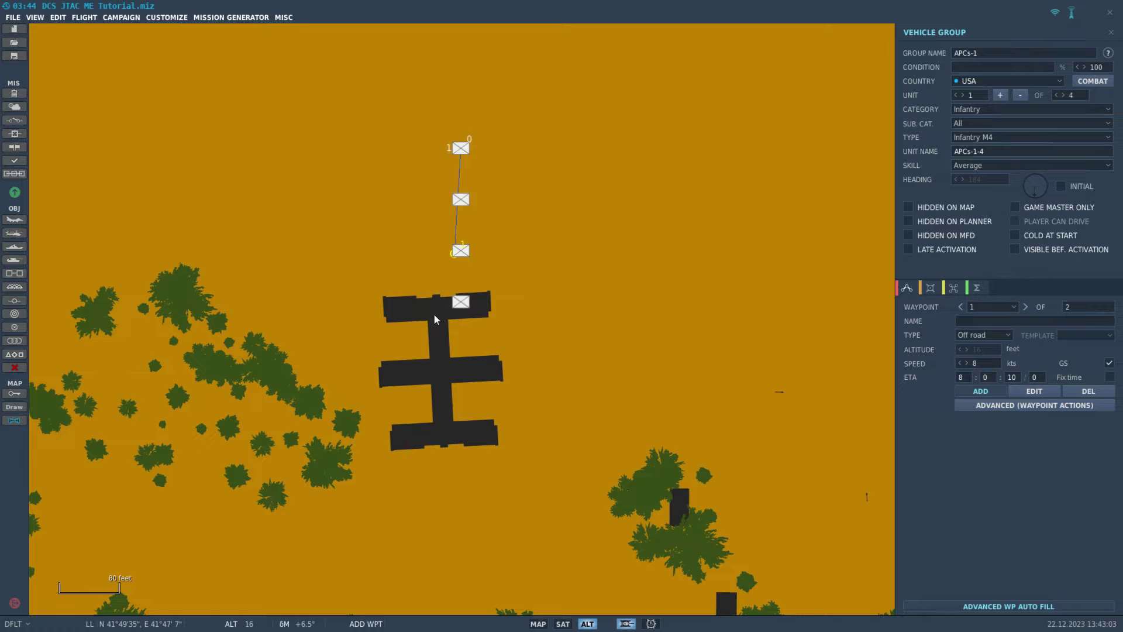
click(1065, 391)
- Move the four infantry units so they all stand apart on the roof of the building's northern wing
click(1042, 390)
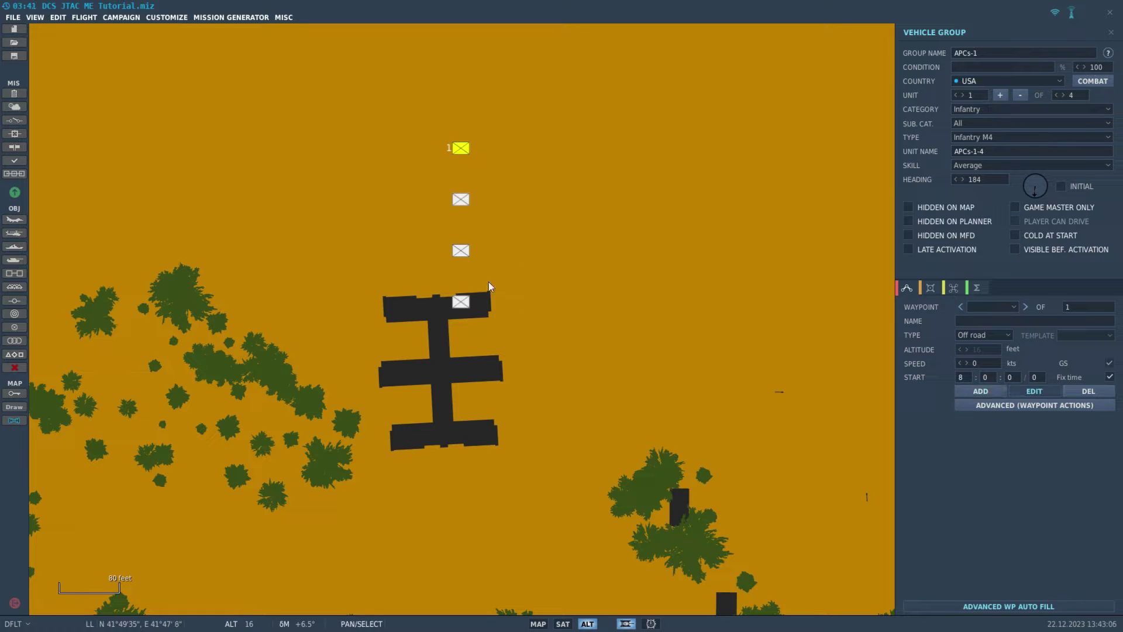
drag(458, 253, 443, 306)
drag(465, 201, 475, 304)
scroll(473, 100, up, 3)
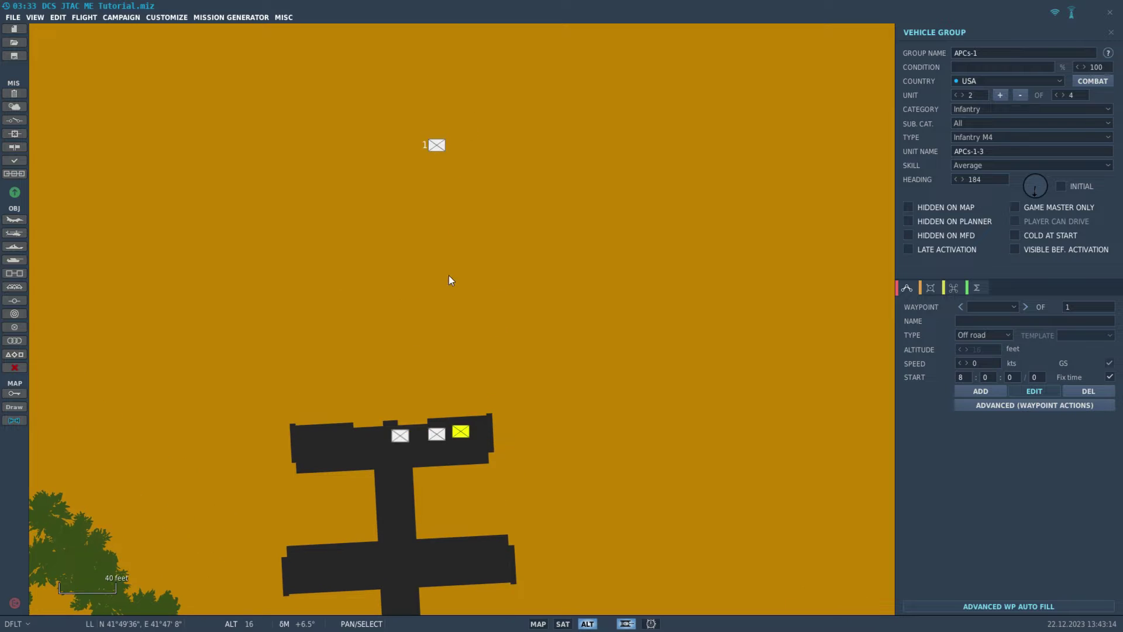
drag(436, 146, 442, 433)
scroll(496, 415, down, 3)
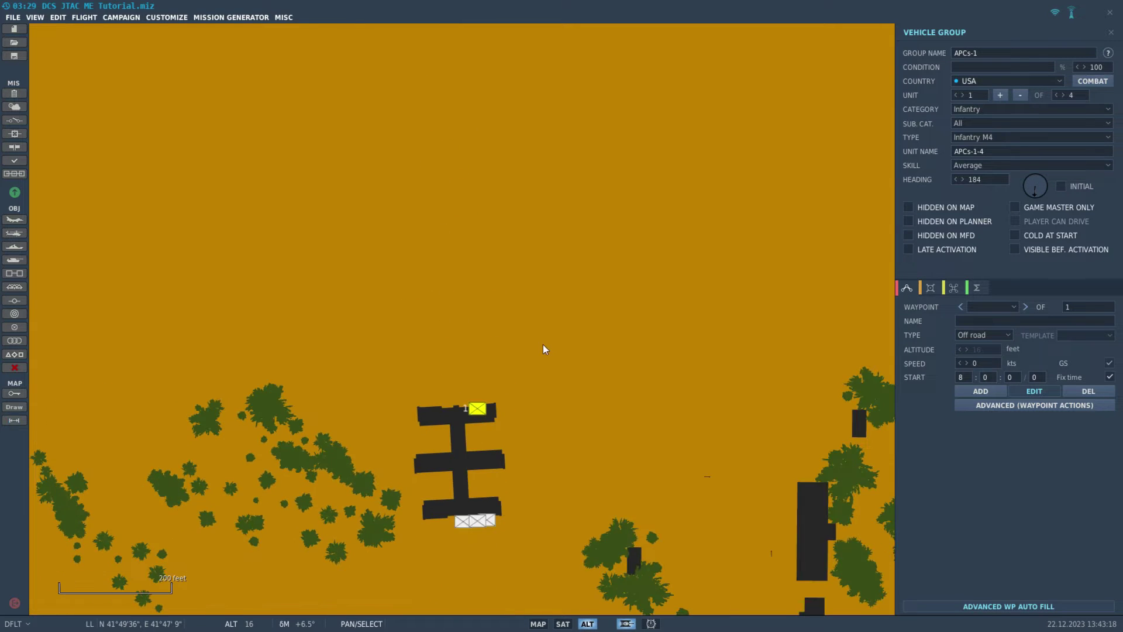
drag(461, 521, 480, 420)
scroll(480, 419, up, 5)
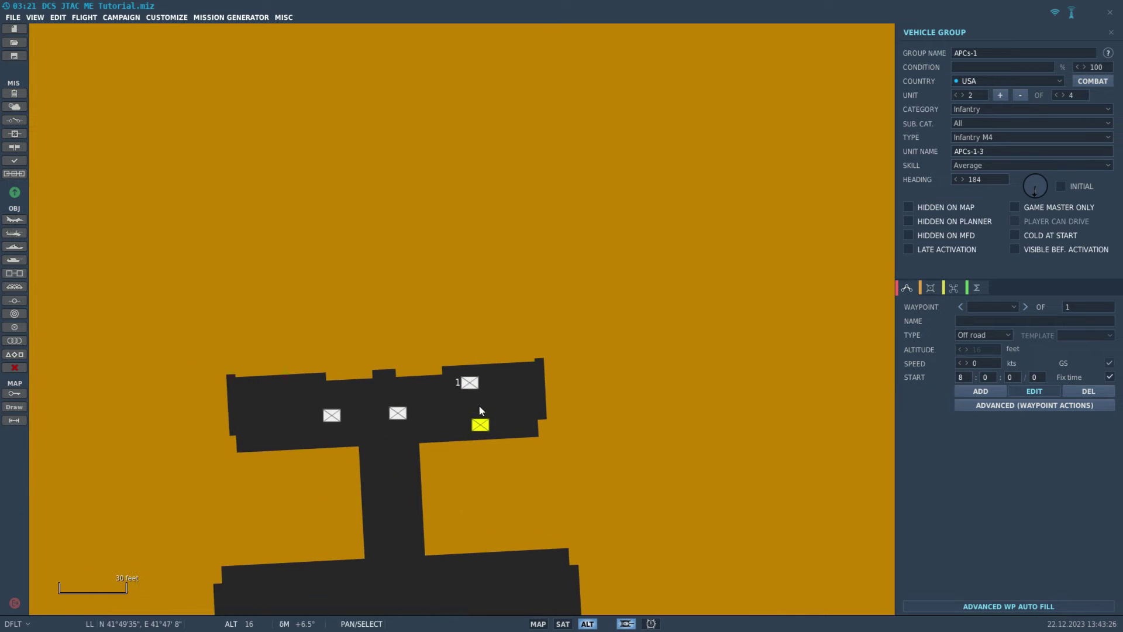
- Change the group's lead unit to type JTAC and inspect its 3D model in the loadout preview
click(478, 411)
click(930, 288)
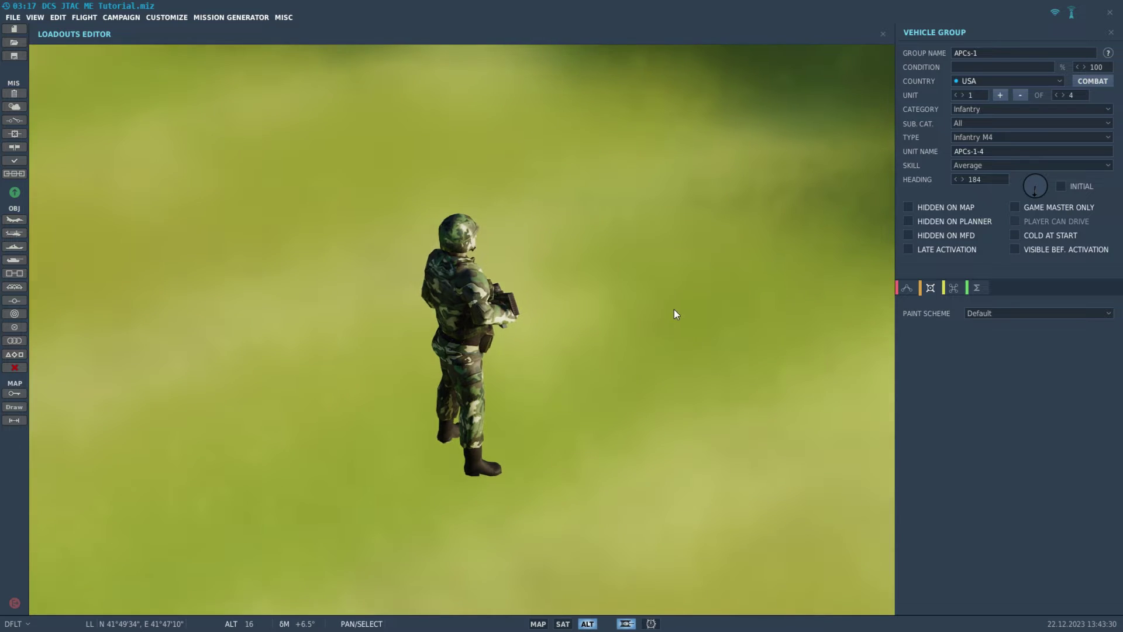
click(991, 134)
click(990, 185)
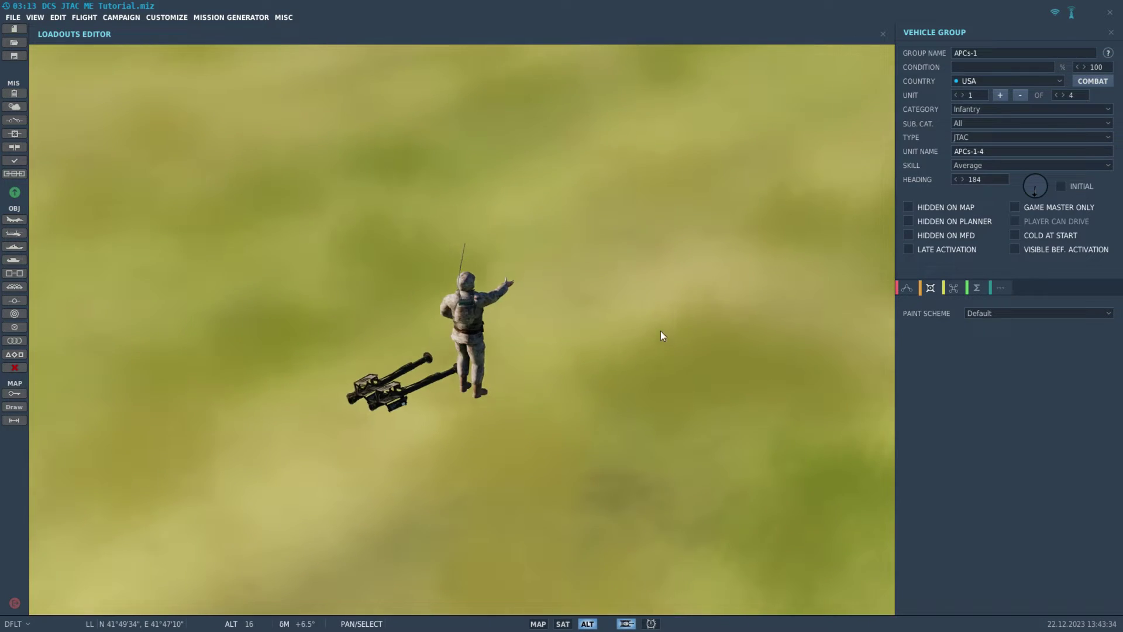
drag(483, 345, 234, 340)
scroll(442, 392, up, 2)
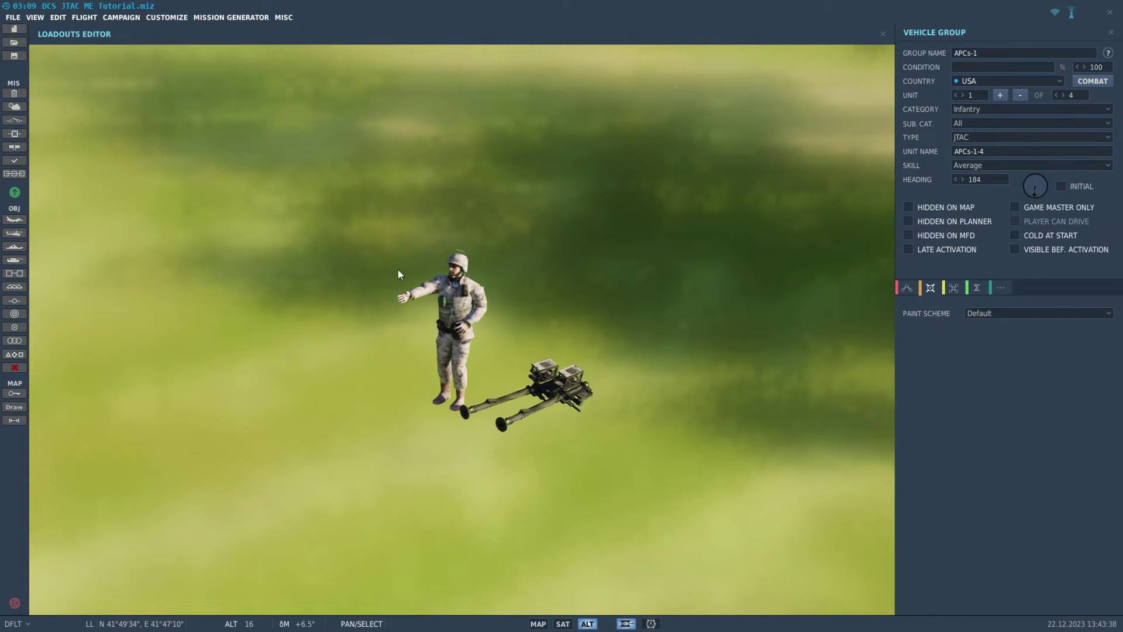
click(908, 287)
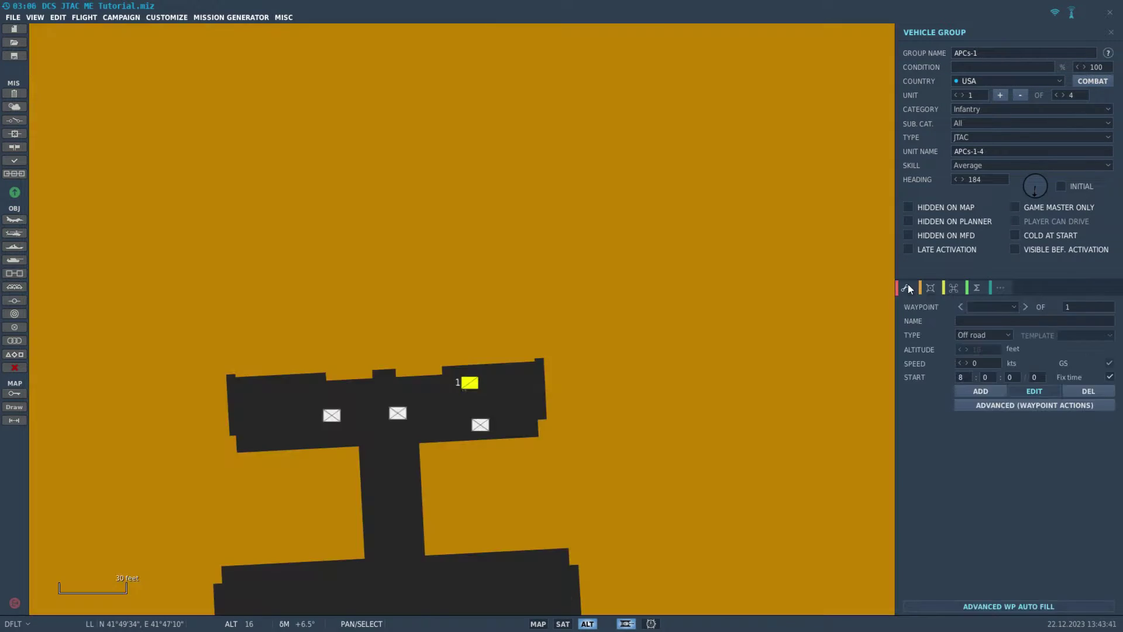
- Examine the JTAC squad's rooftop position and its location relative to the APC and T-90 target groups
scroll(598, 361, down, 3)
drag(678, 294, 647, 342)
click(1111, 32)
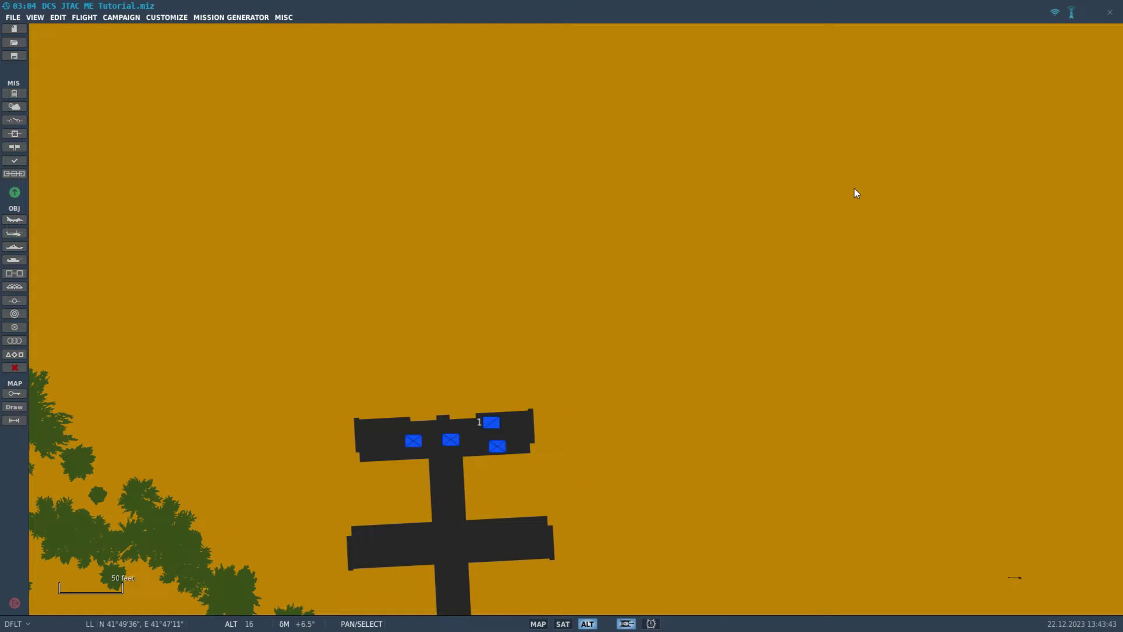
click(486, 426)
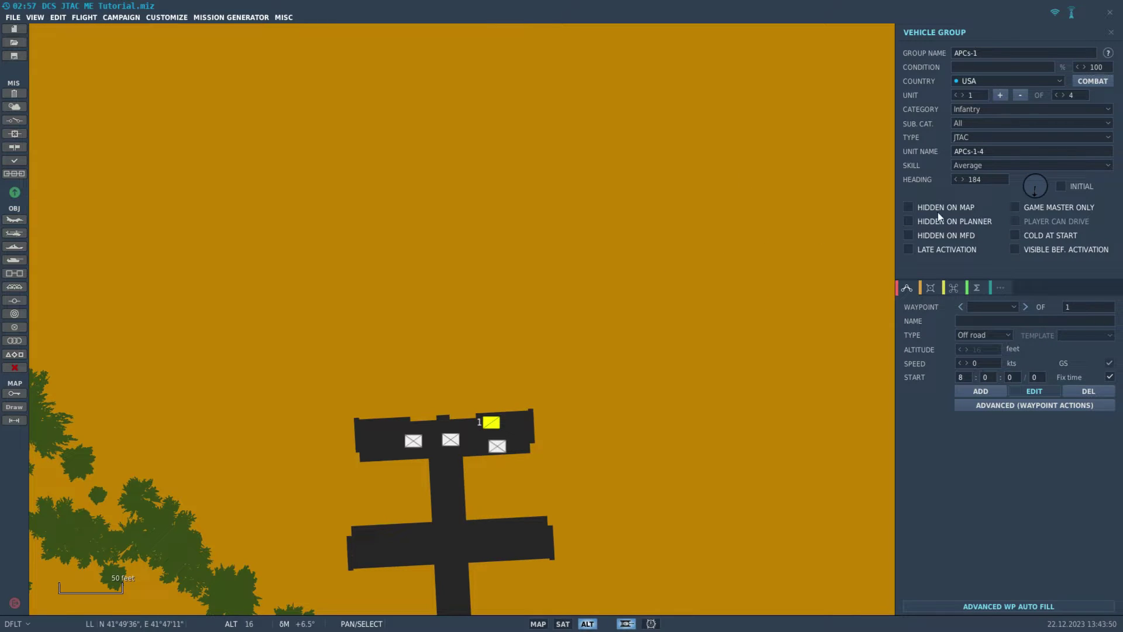
scroll(501, 328, down, 8)
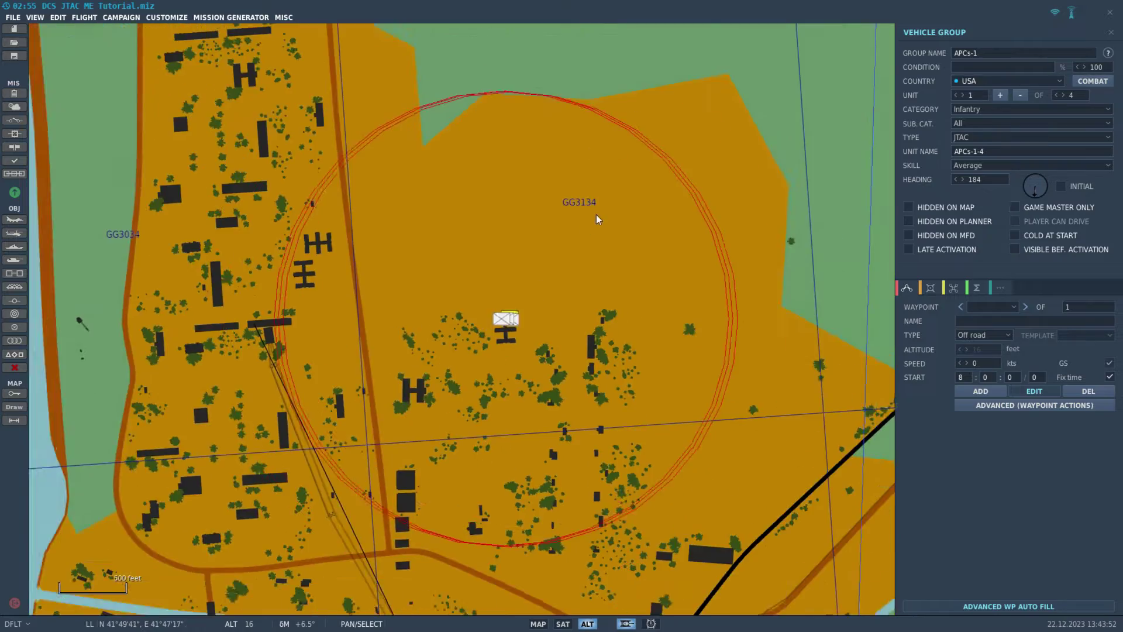
drag(618, 154, 454, 373)
scroll(454, 373, down, 3)
drag(548, 268, 458, 367)
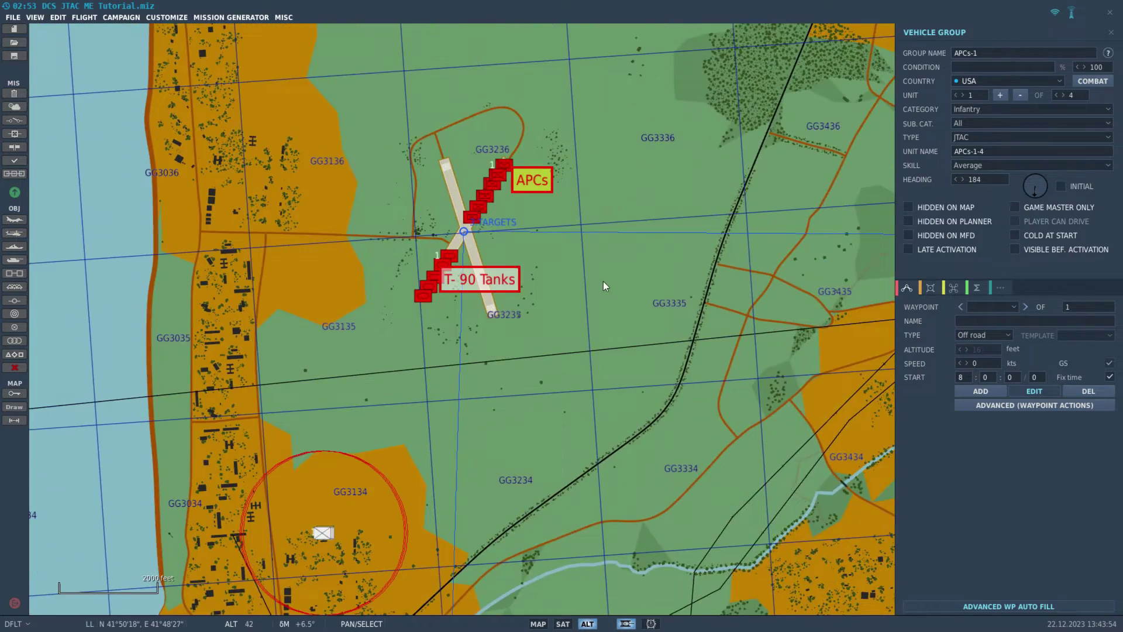
scroll(603, 281, up, 3)
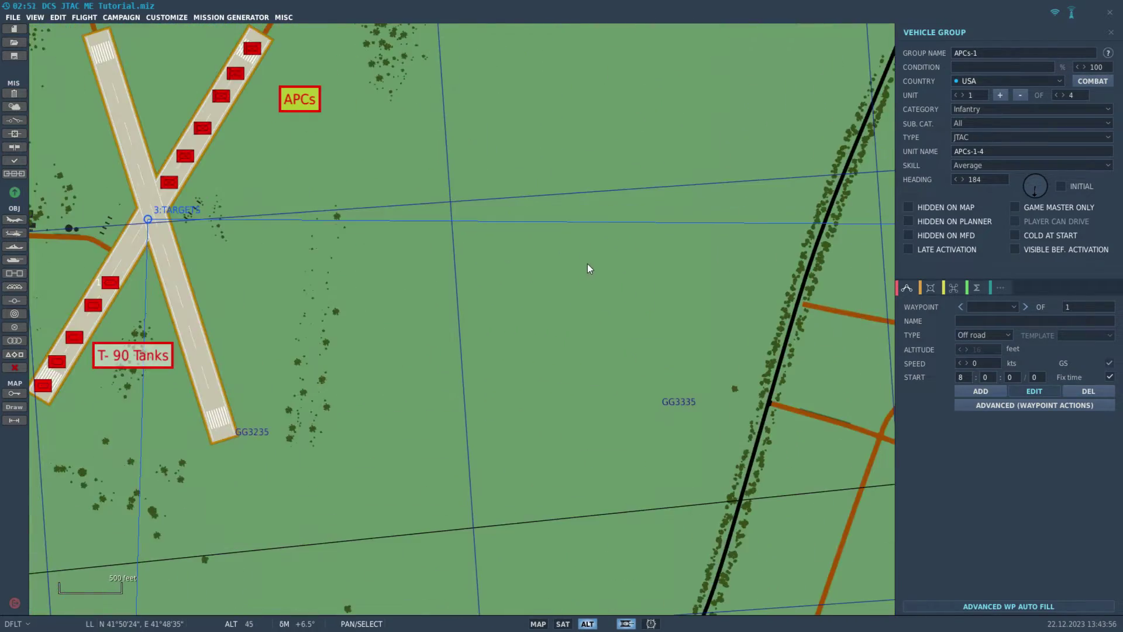
scroll(589, 268, down, 2)
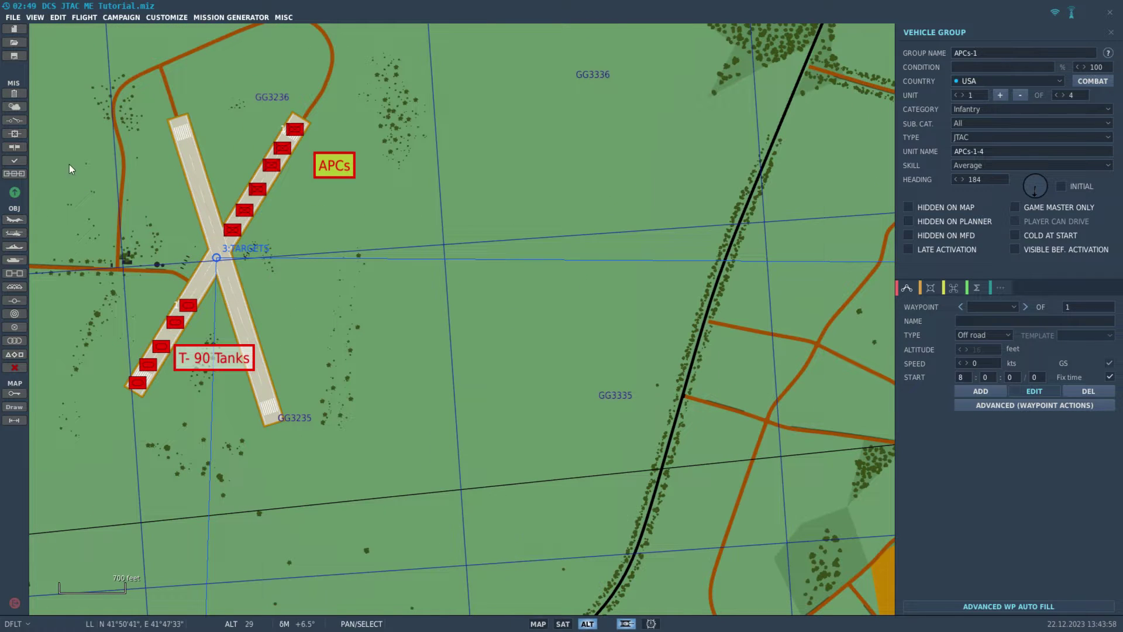
- Place a USA ground unit of category Armor, type ATGM HMMWV, beside the tree-lined railway east of the target runways
click(20, 261)
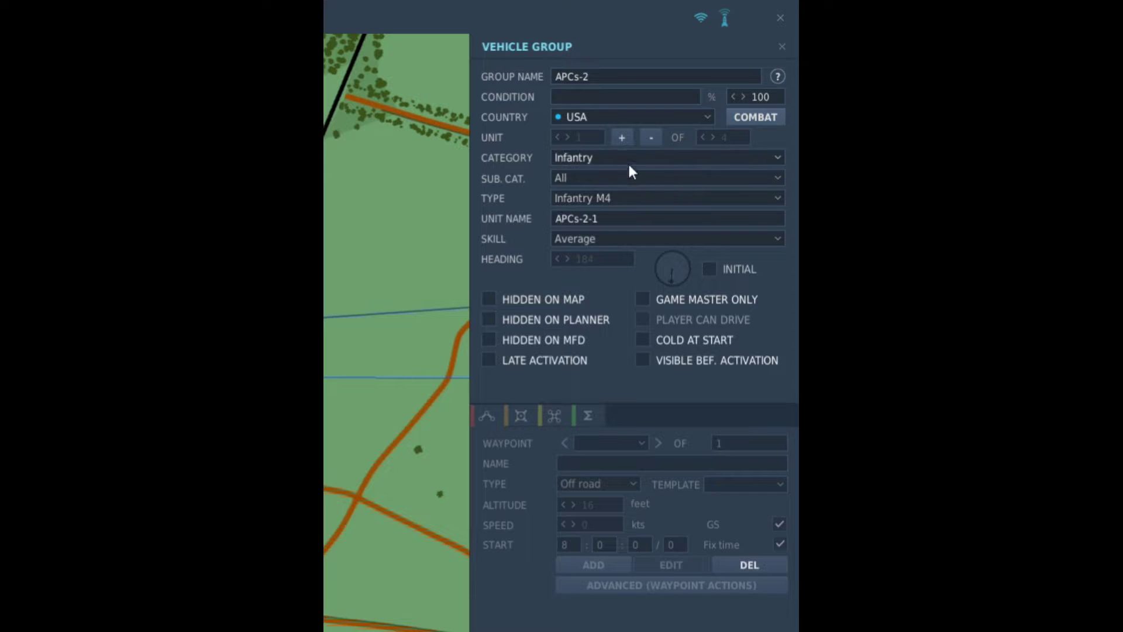
click(1001, 111)
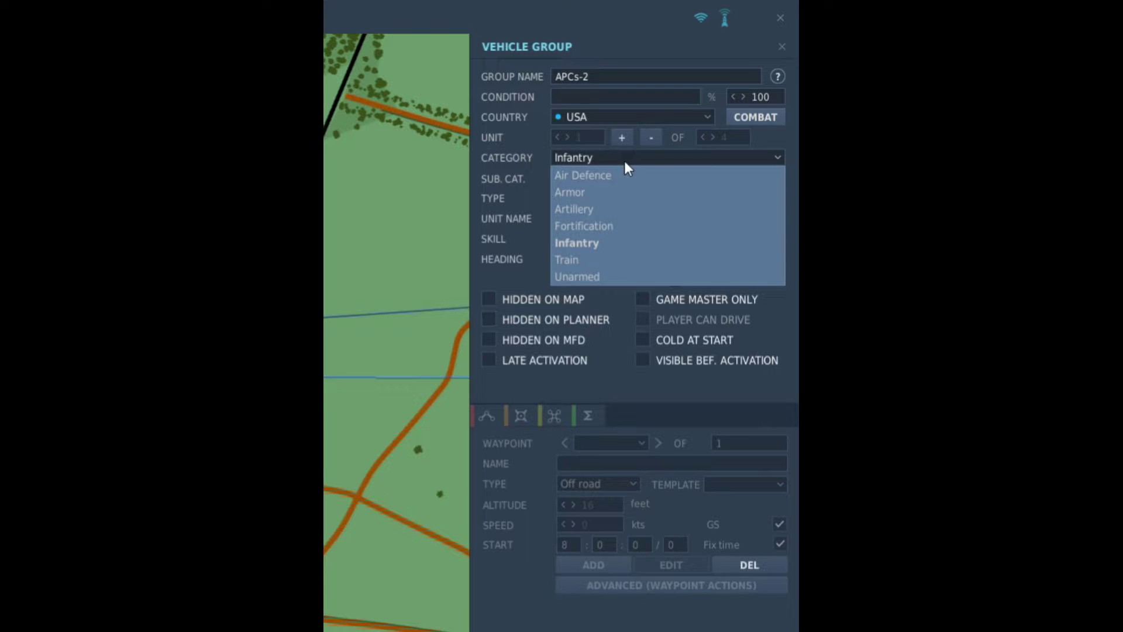
click(630, 191)
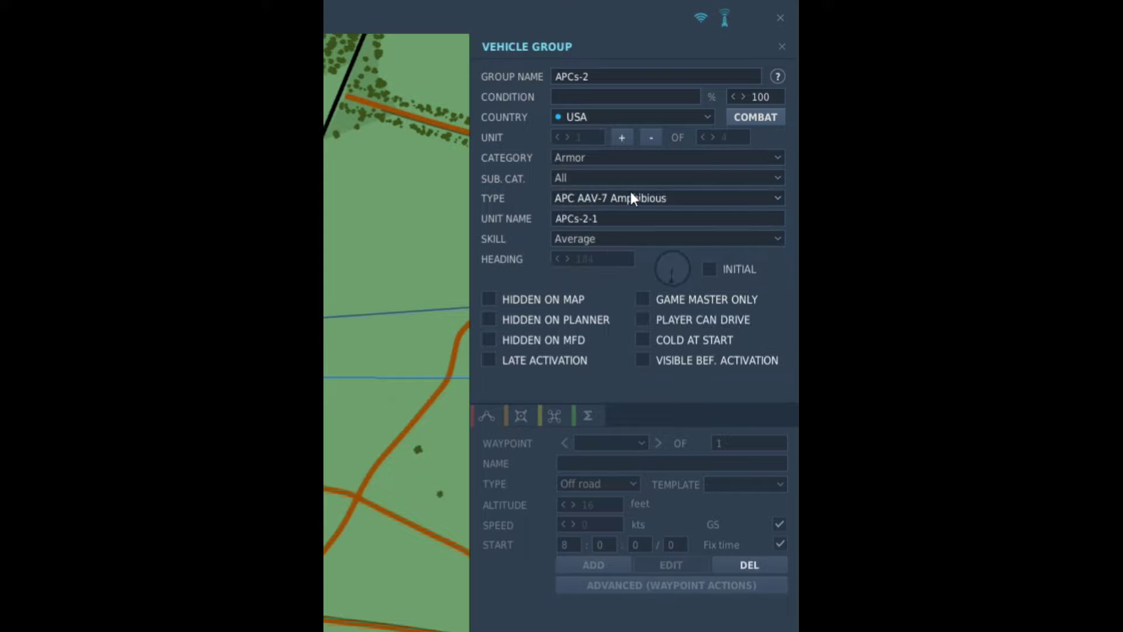
click(627, 199)
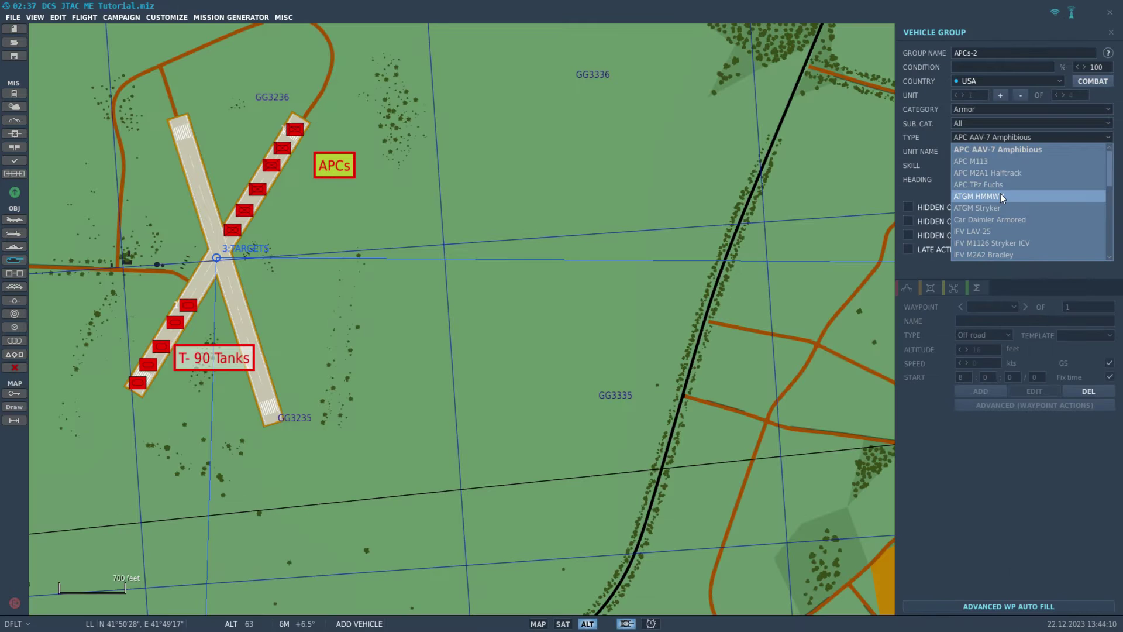
click(623, 284)
right_drag(719, 205, 655, 206)
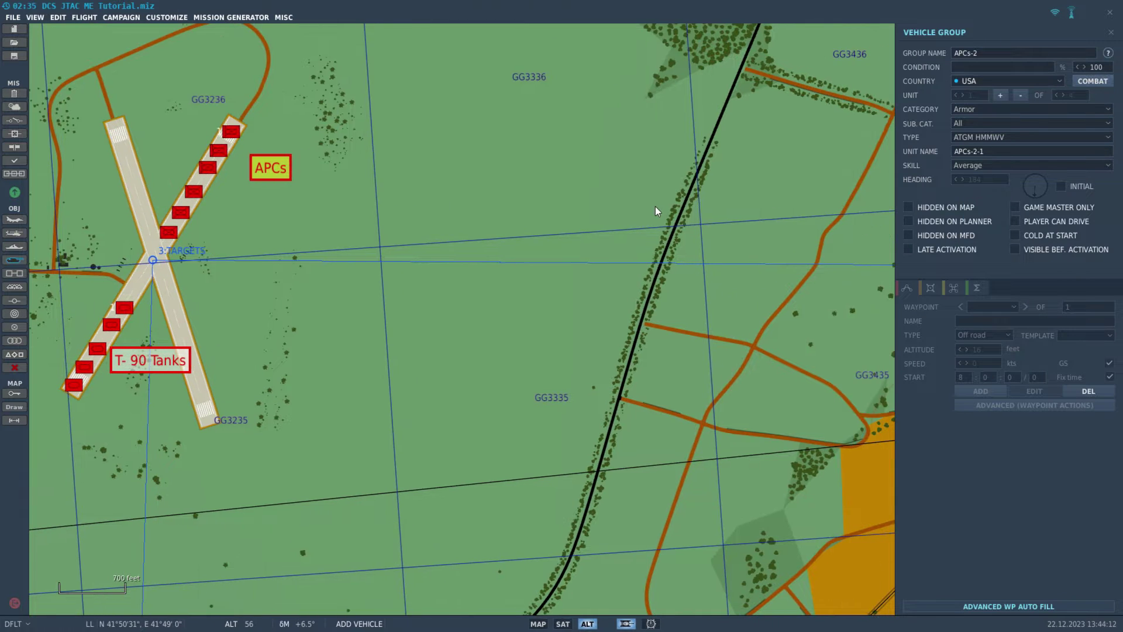
right_drag(591, 387, 583, 385)
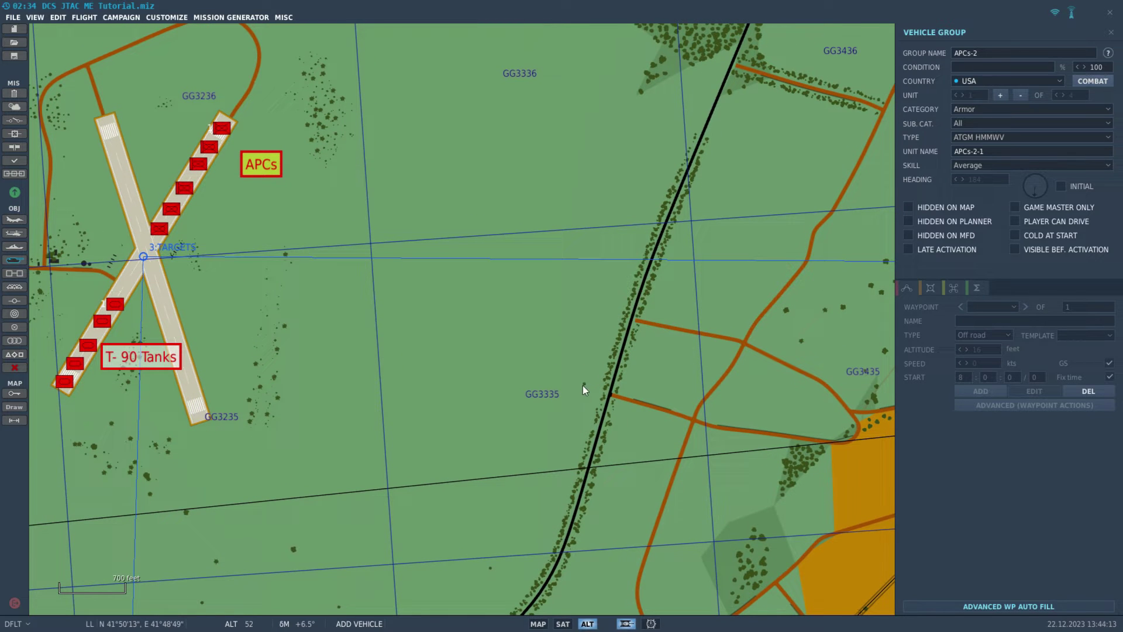
click(645, 233)
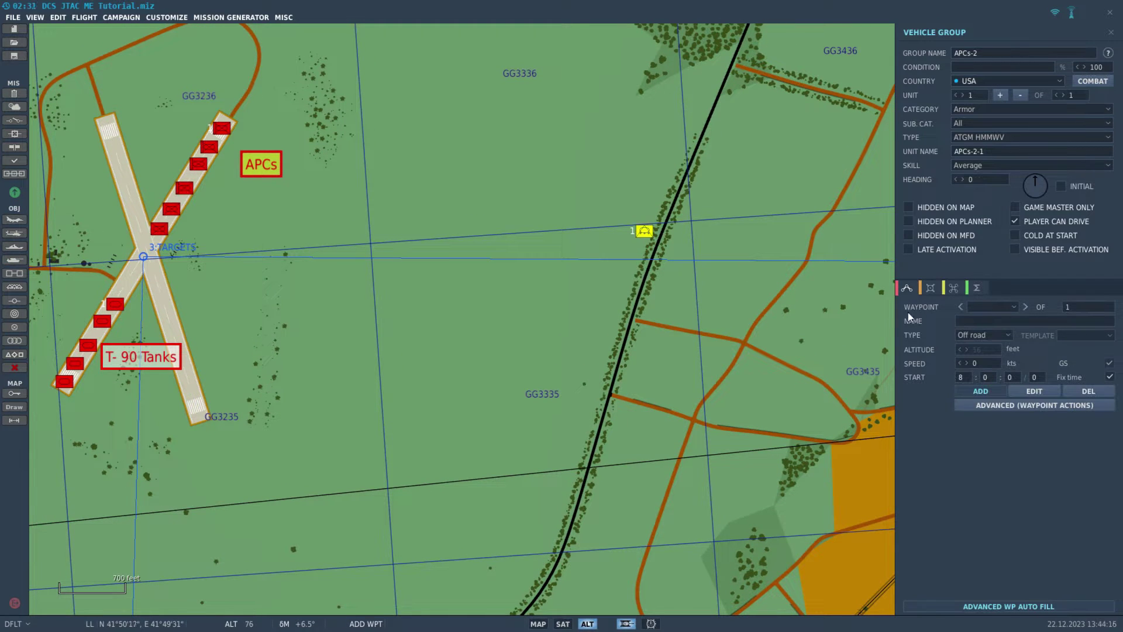
- Inspect the HMMWV's 3D model from several angles in the loadout preview and examine its map position relative to the target groups
click(930, 288)
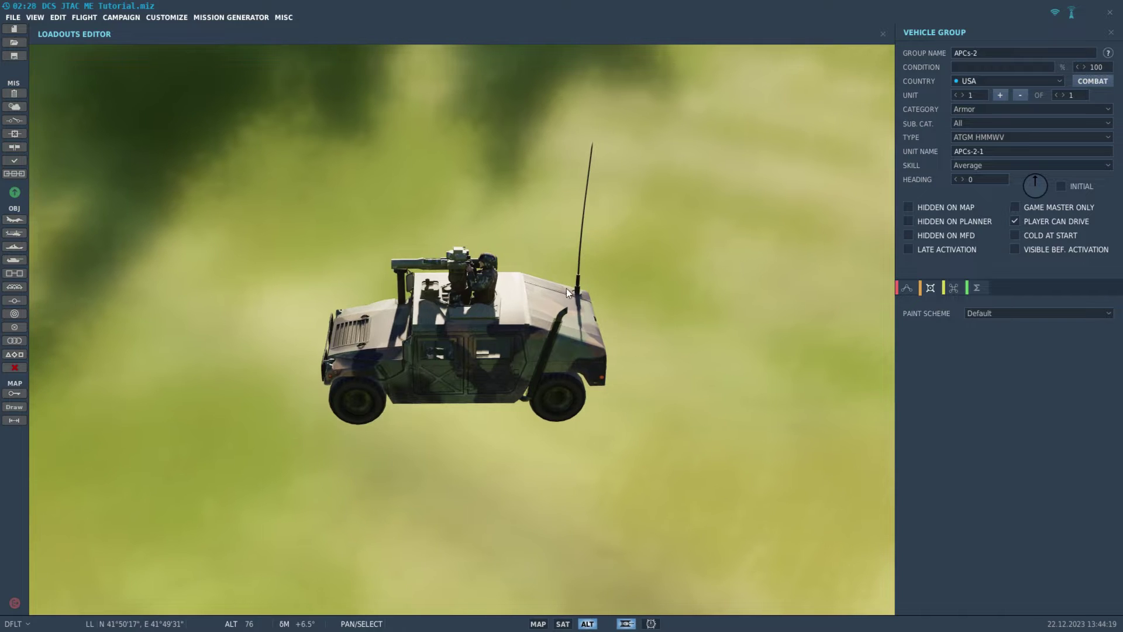
drag(626, 374, 425, 237)
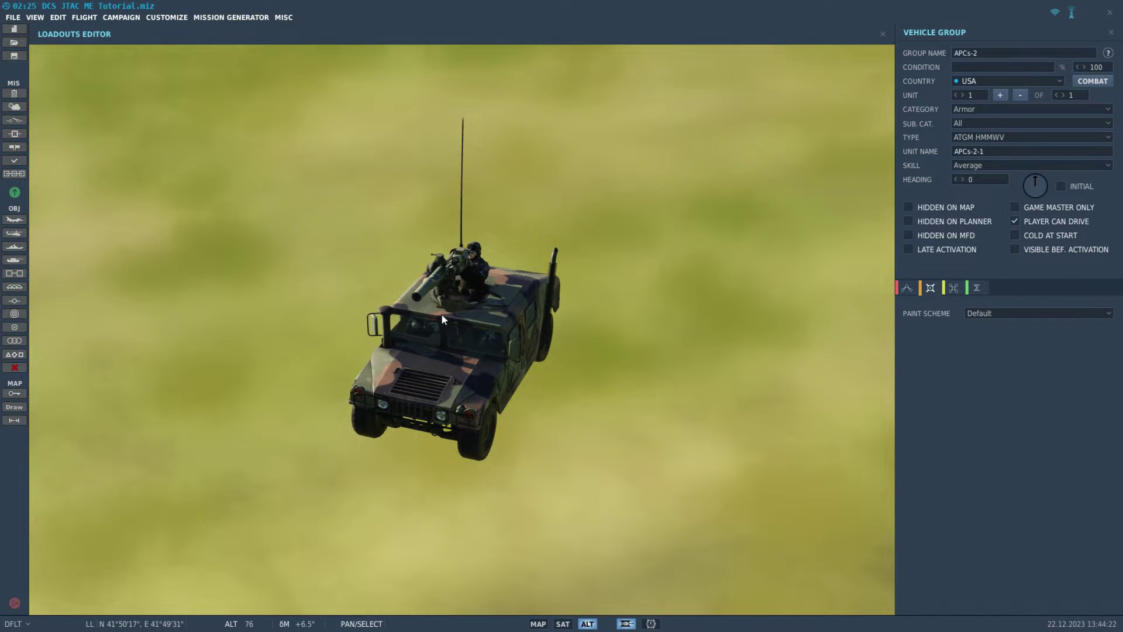
drag(443, 319, 543, 268)
drag(451, 307, 516, 243)
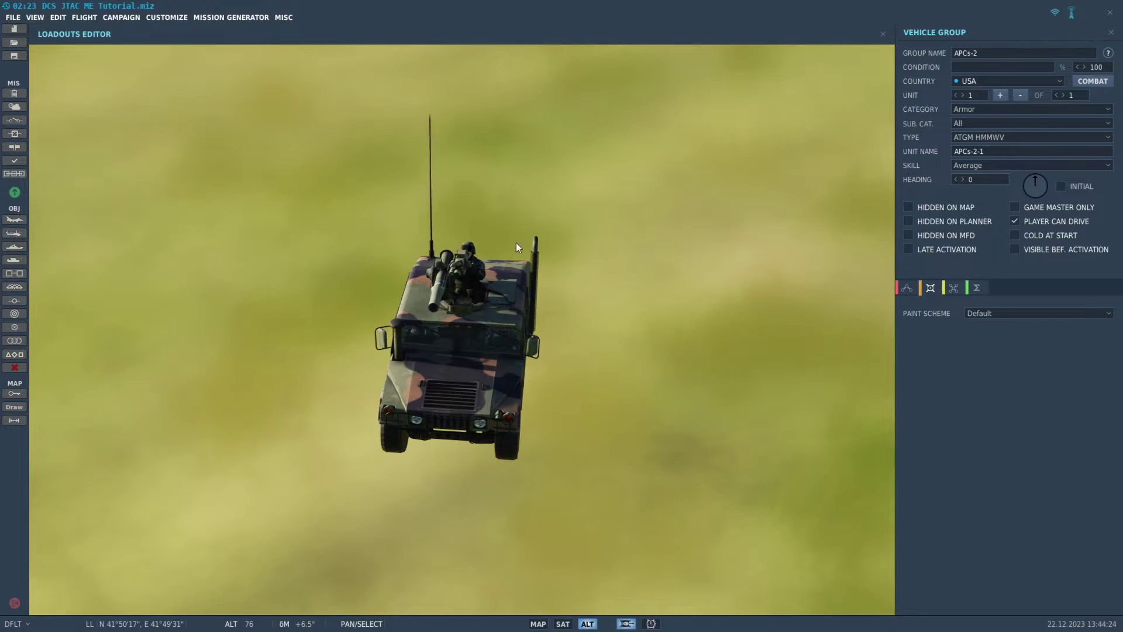
click(909, 291)
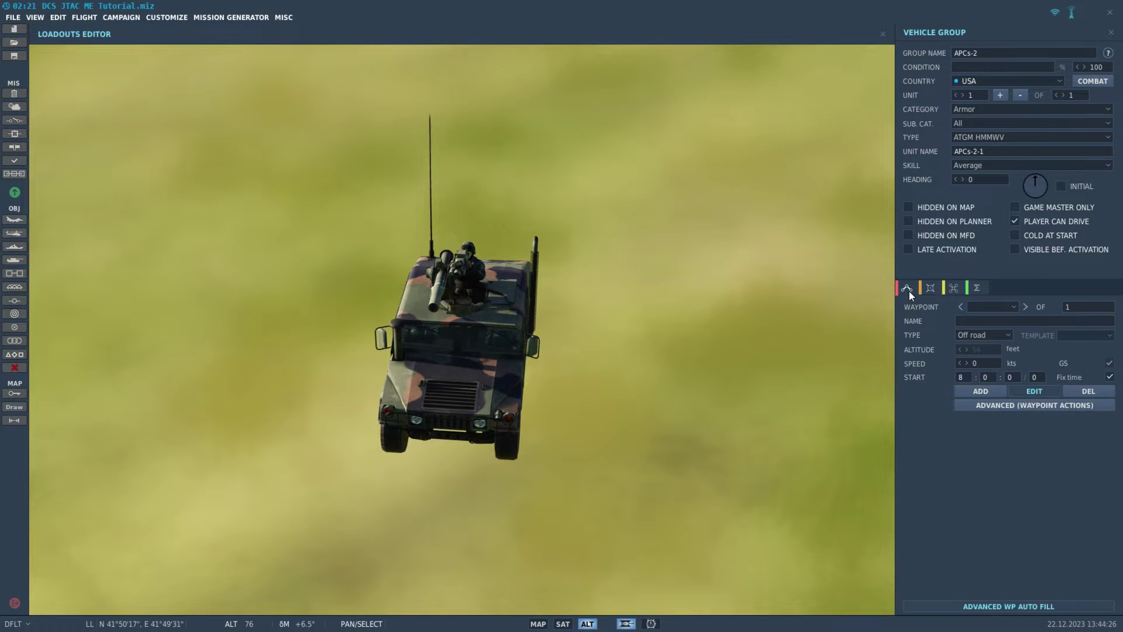
drag(463, 238, 608, 251)
scroll(535, 300, down, 3)
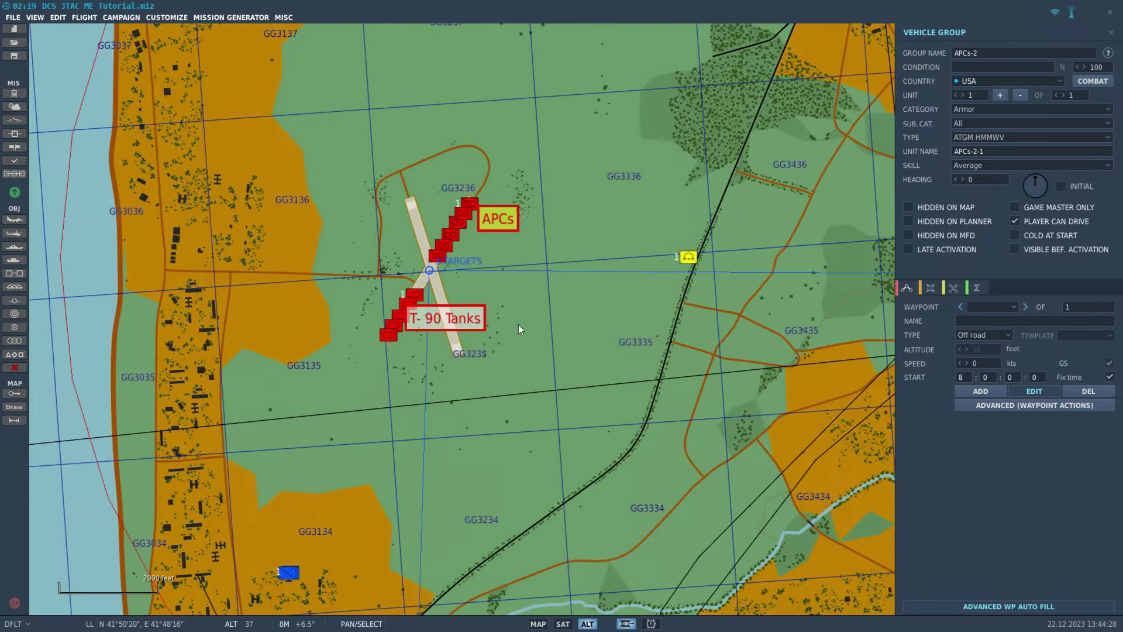
drag(517, 326, 577, 194)
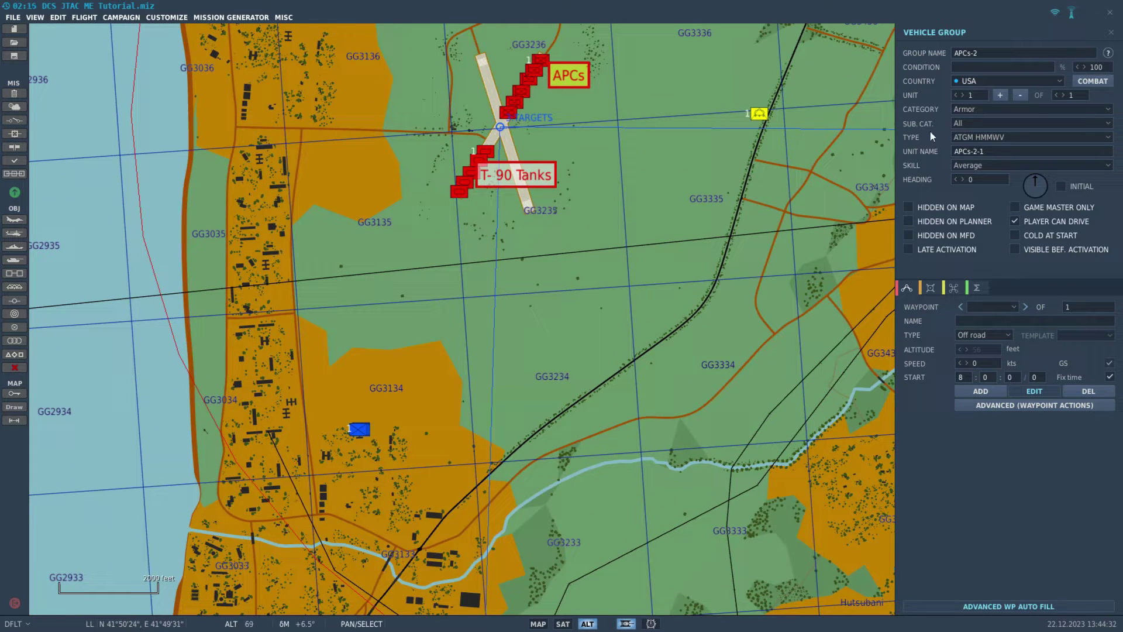
- Add a Perform Task waypoint action of FAC - Assign Group to the rooftop JTAC infantry squad
click(359, 430)
scroll(359, 430, up, 5)
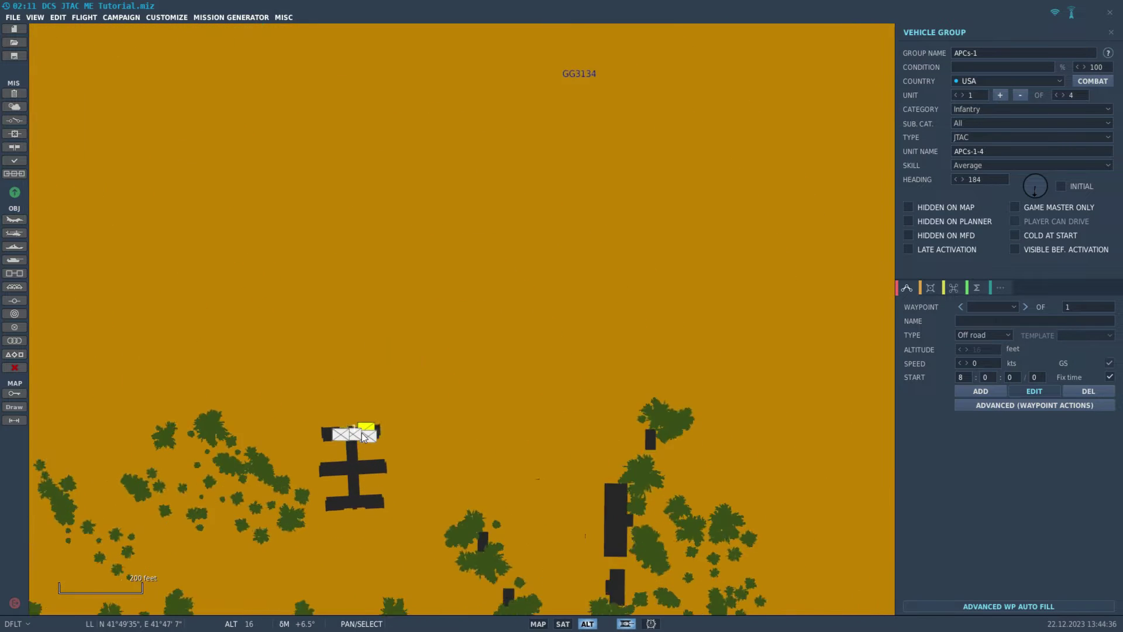
scroll(364, 436, up, 3)
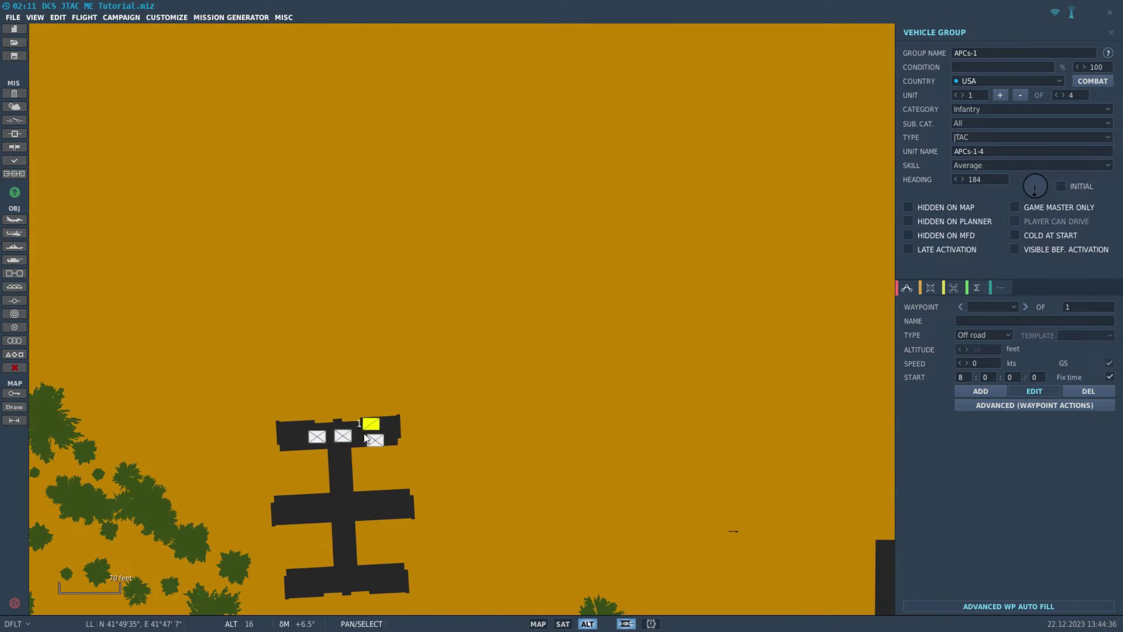
click(1039, 409)
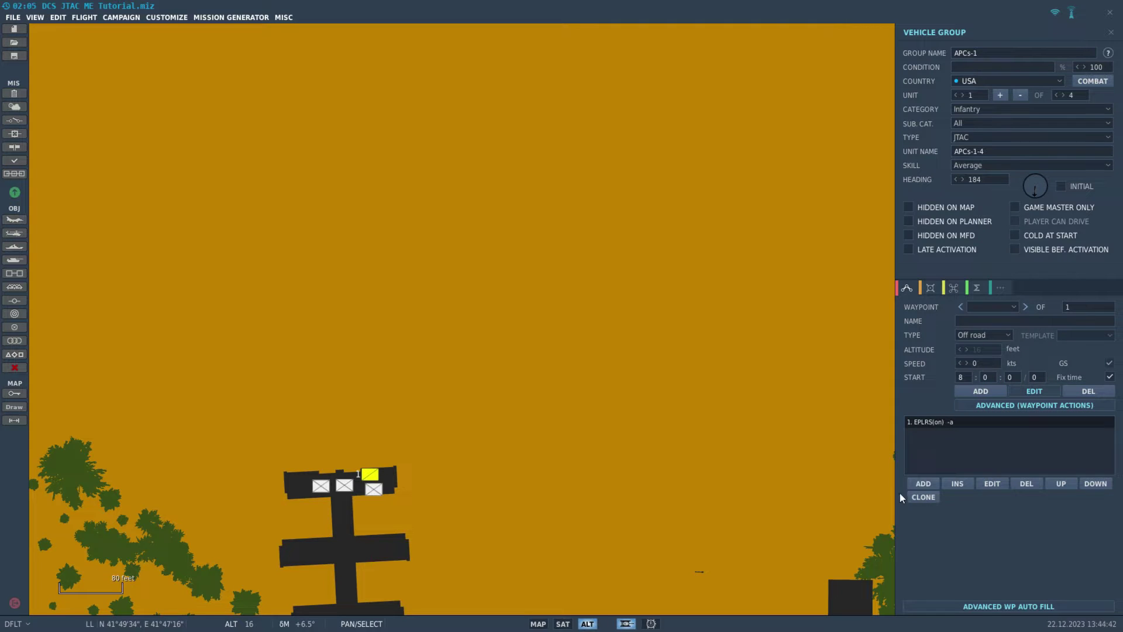
click(923, 484)
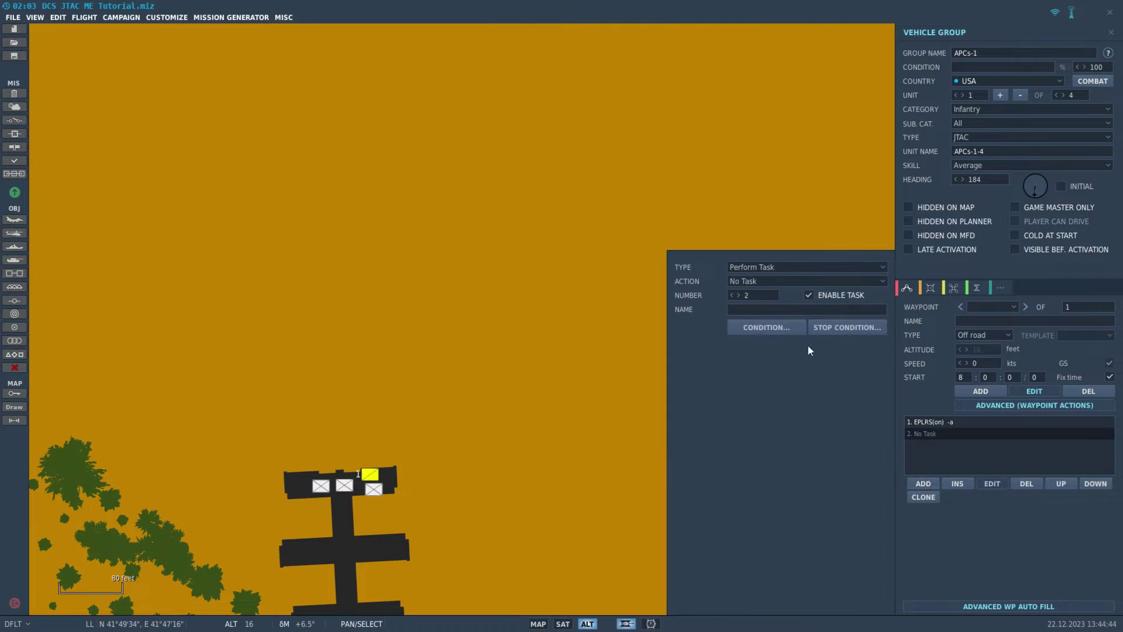
click(771, 266)
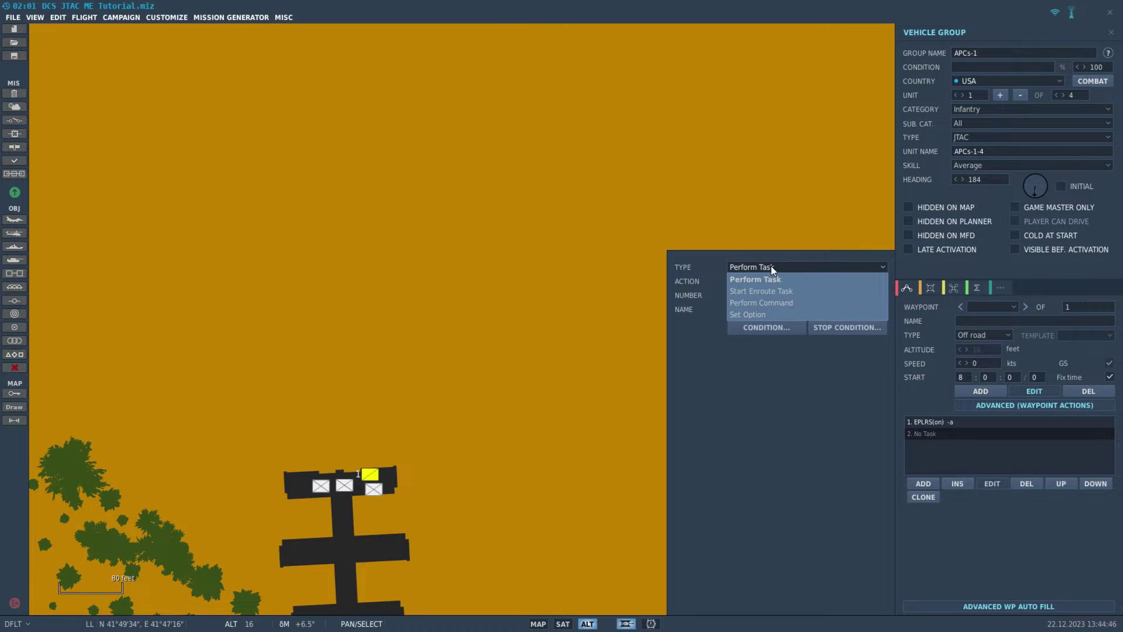
click(771, 266)
click(767, 281)
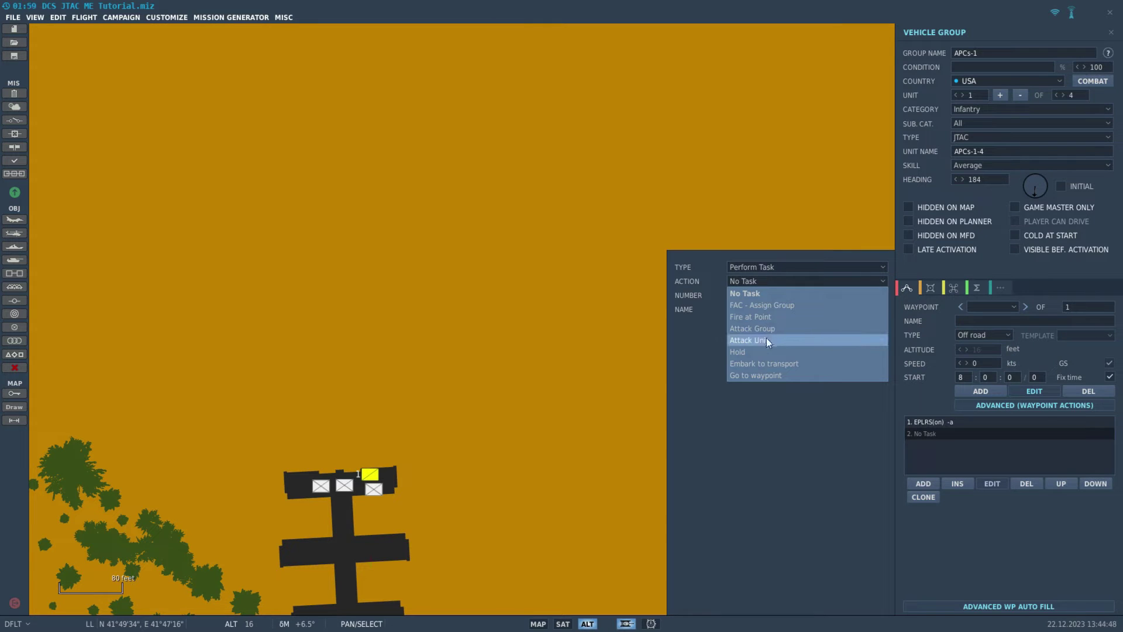
click(764, 309)
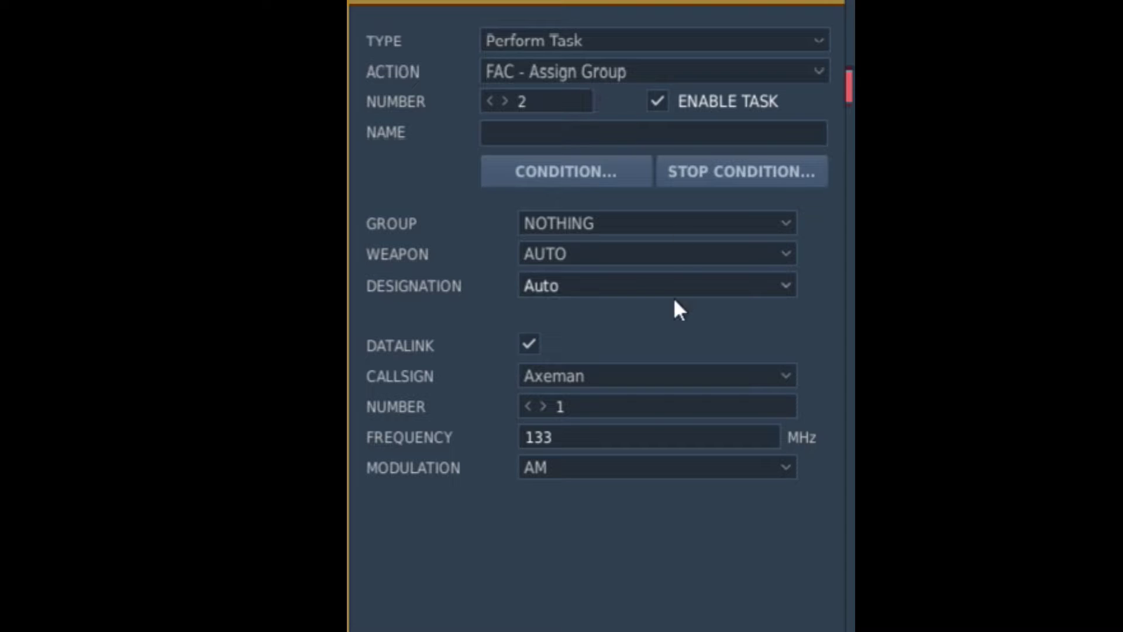
- Assign the T-90 group as the FAC task's target and check the link to the tanks on the map
click(577, 228)
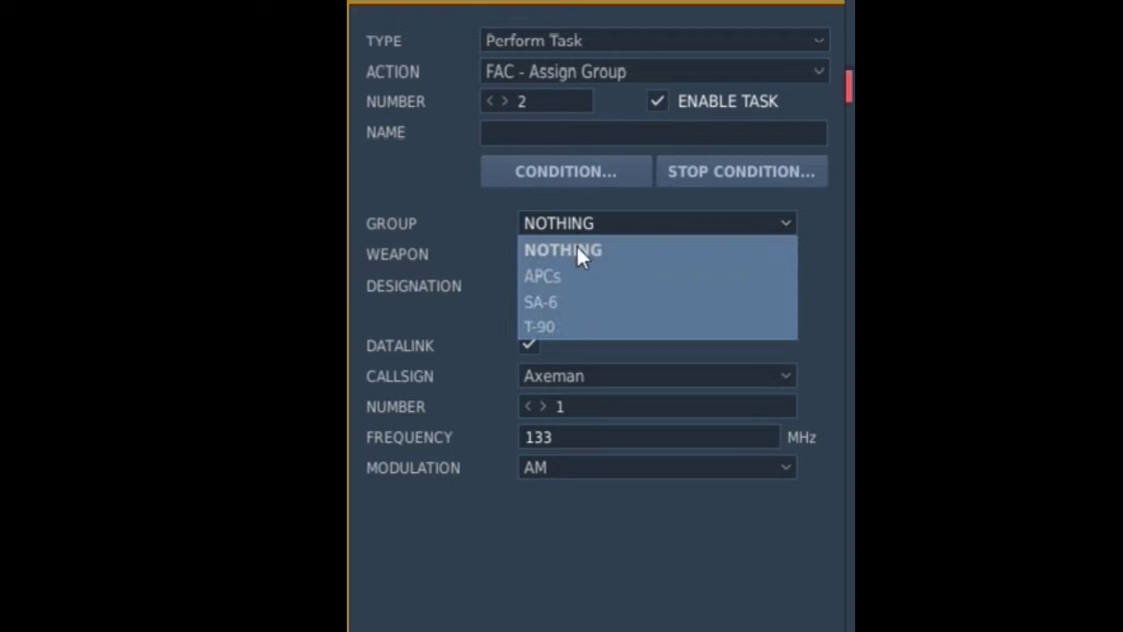
click(571, 326)
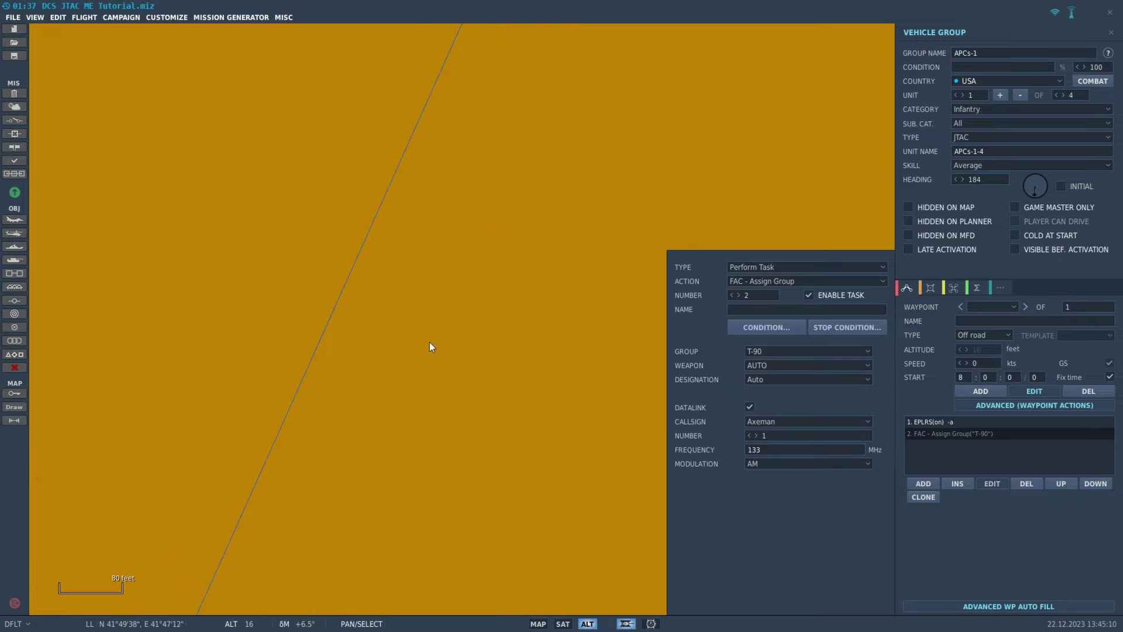
scroll(476, 290, down, 10)
scroll(502, 277, down, 3)
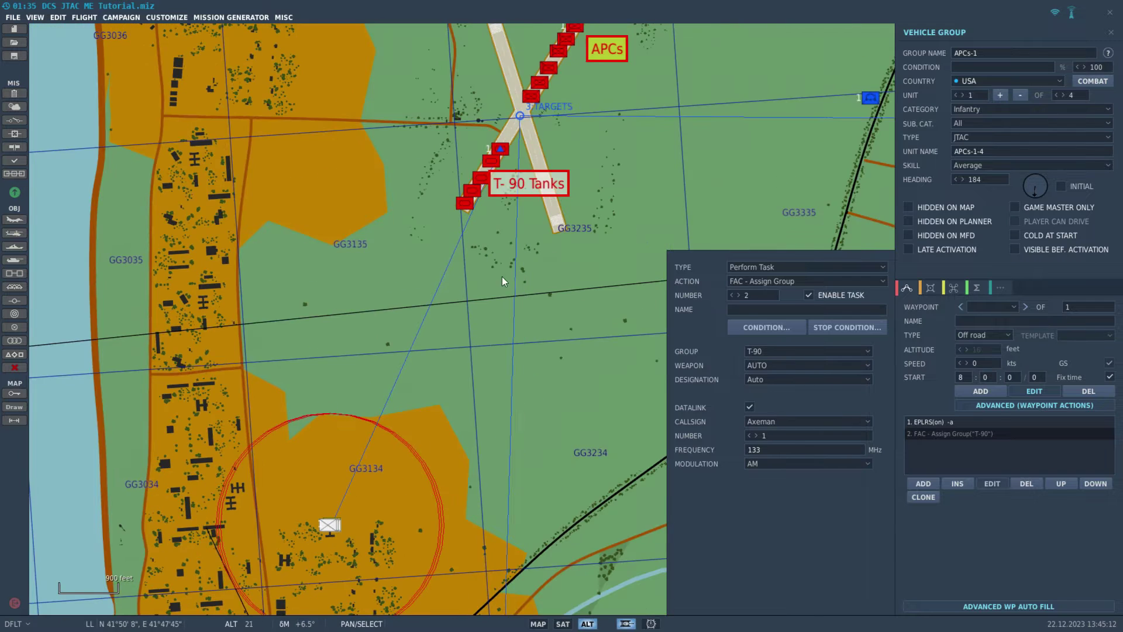
scroll(525, 139, up, 4)
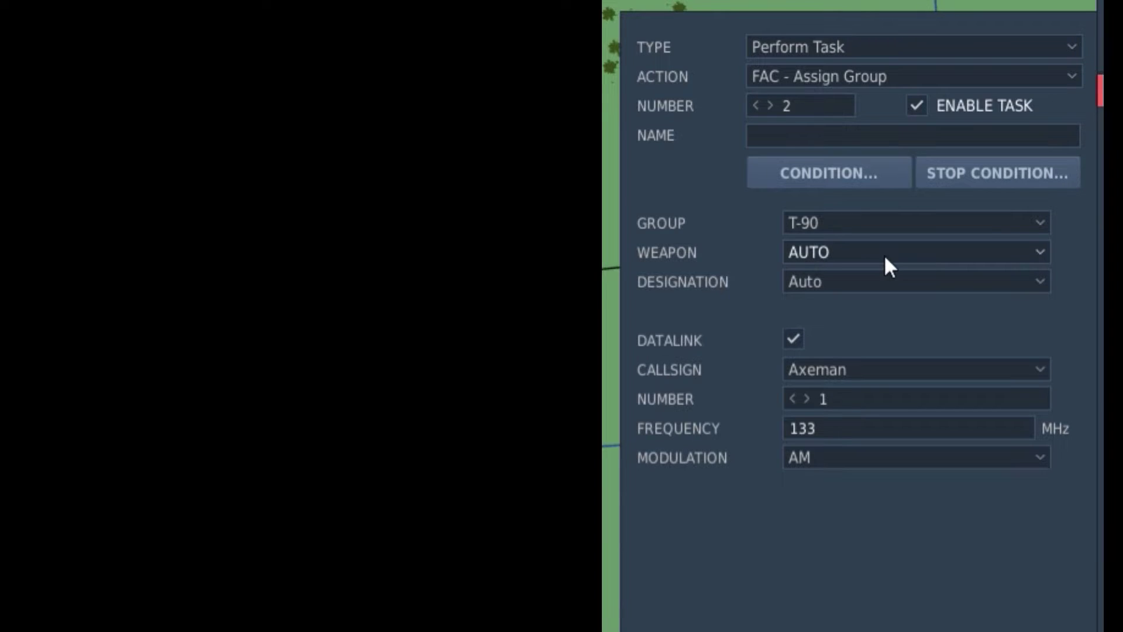
- Review the weapon options for the FAC task and set the weapon to ATGM
click(884, 256)
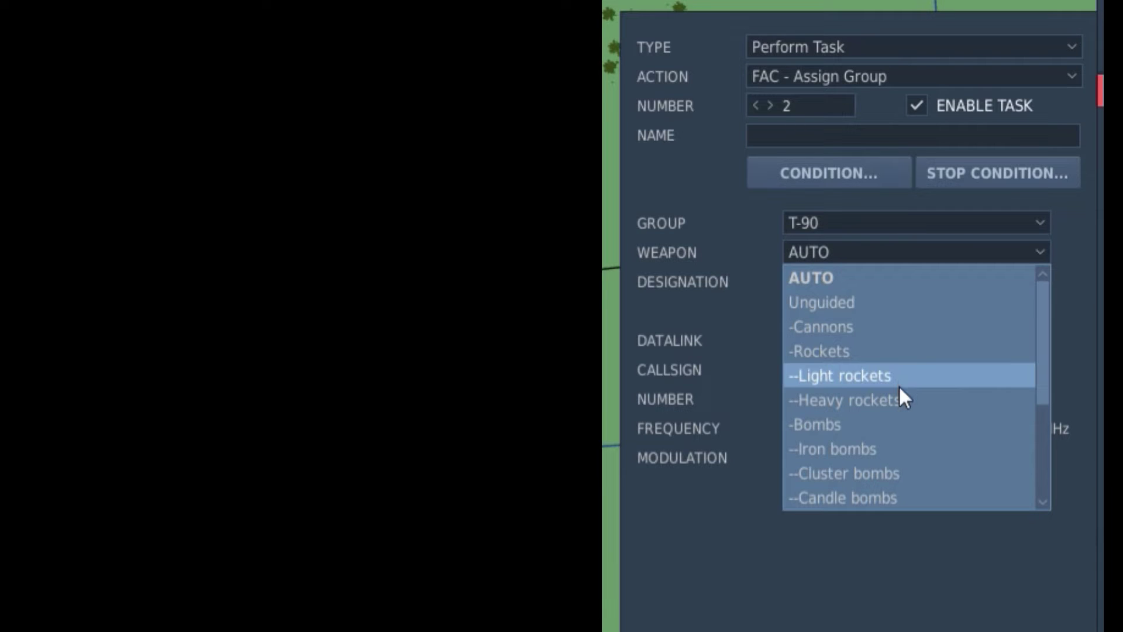
scroll(899, 387, down, 2)
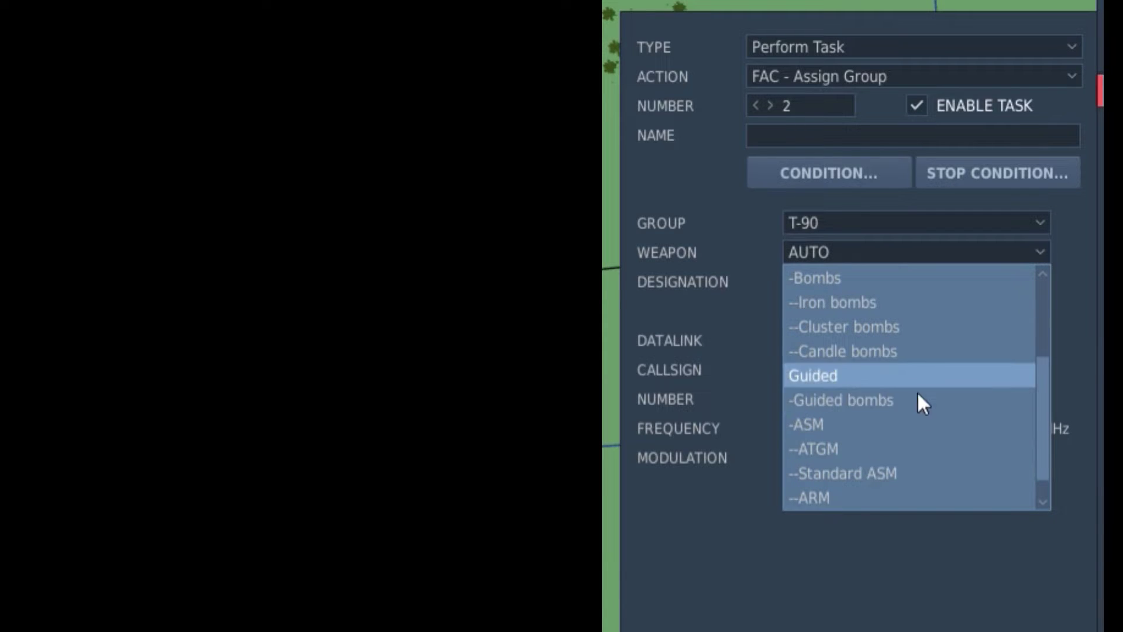
scroll(904, 431, up, 2)
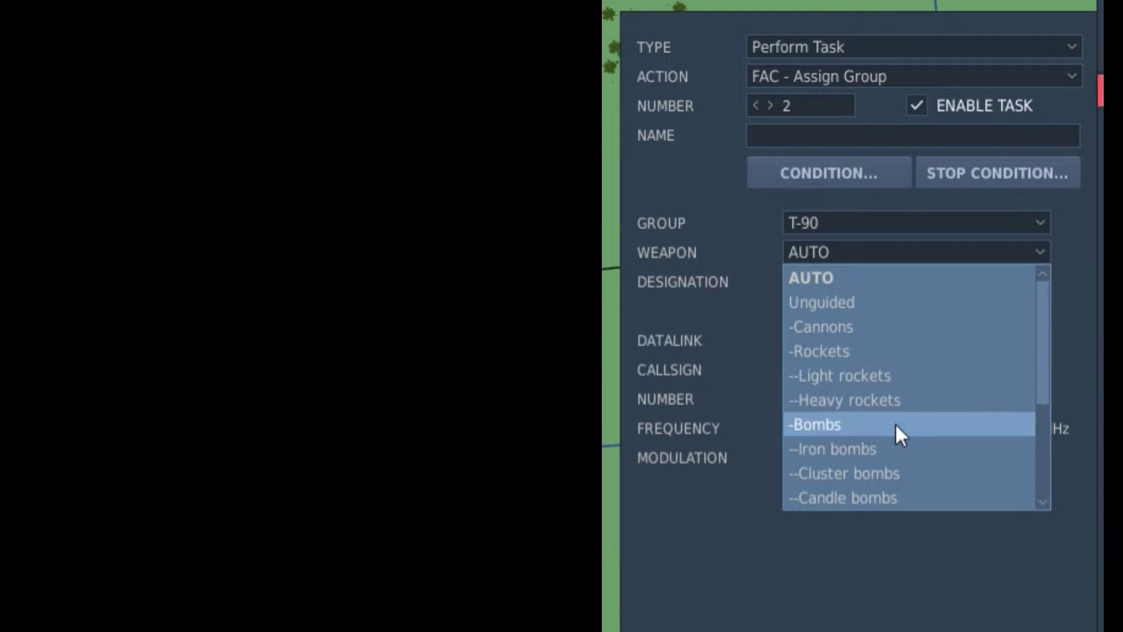
scroll(895, 427, down, 1)
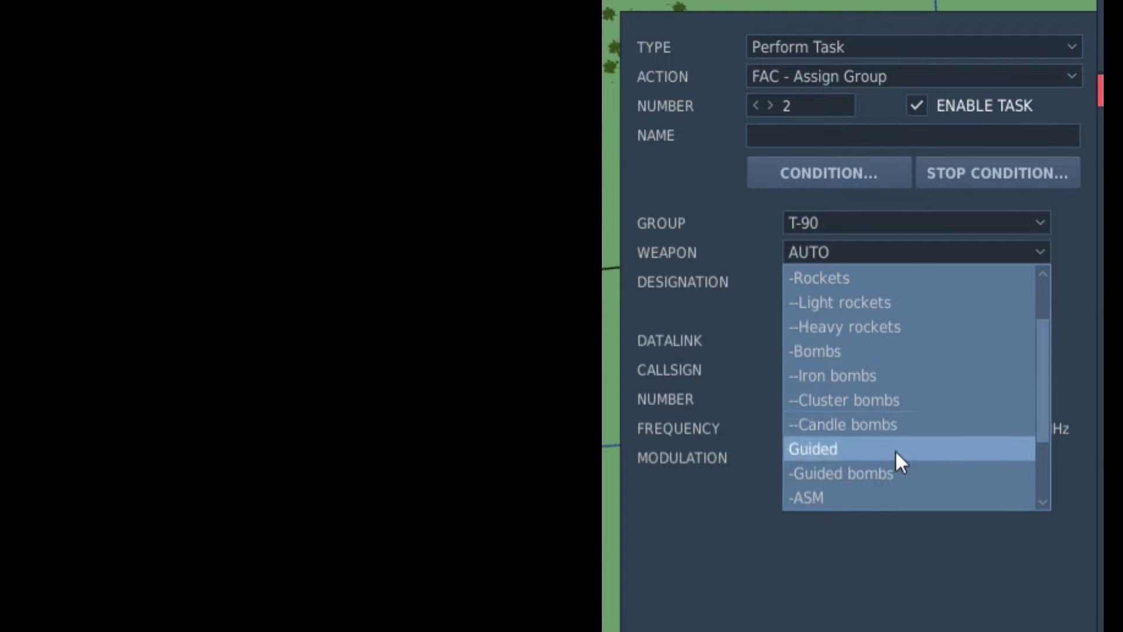
scroll(895, 450, down, 1)
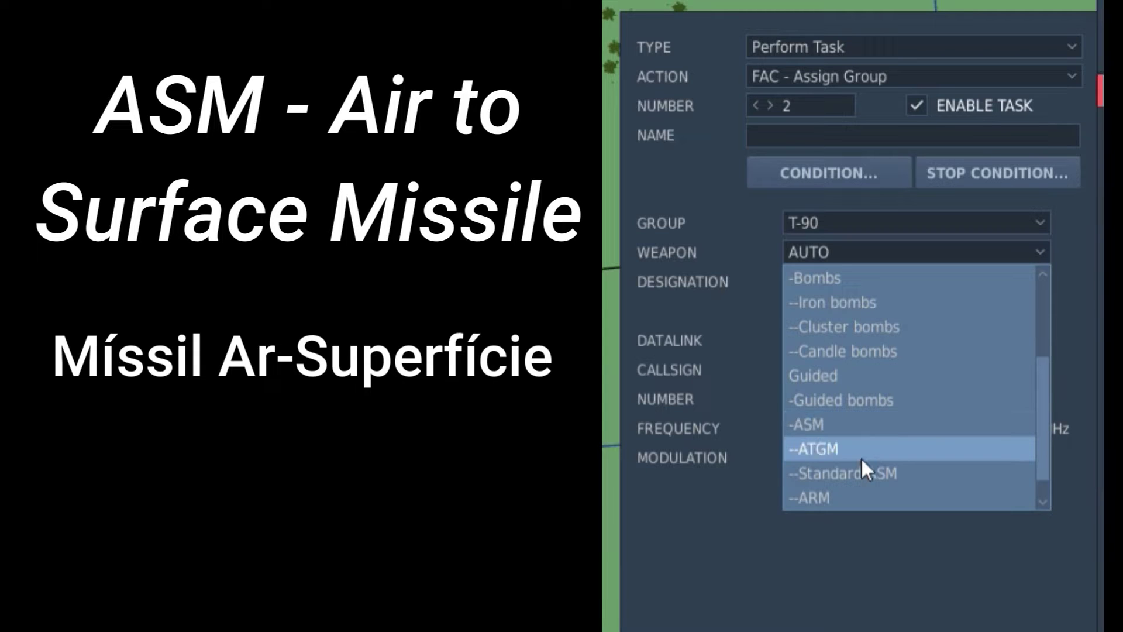
scroll(861, 461, down, 1)
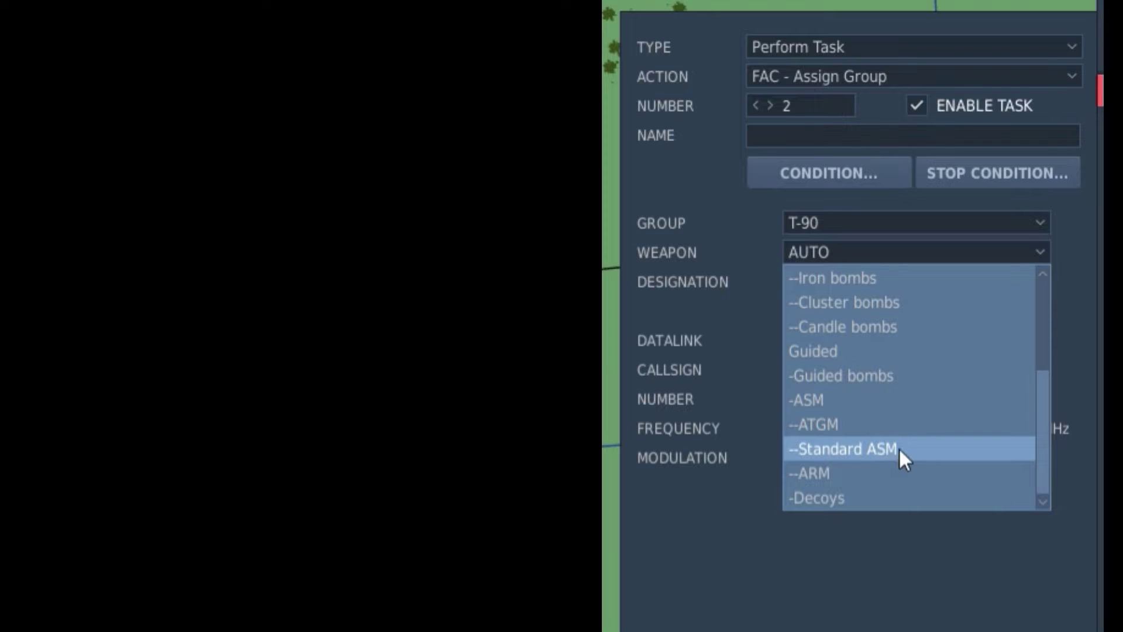
click(848, 424)
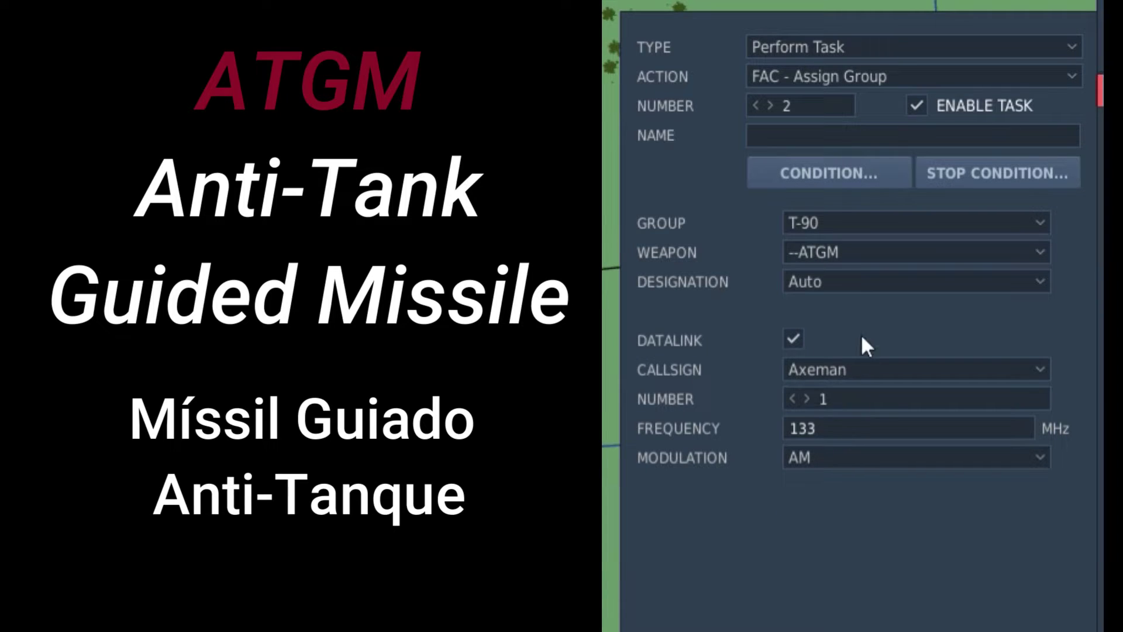
- Set the FAC task's designation to Laser and check the squad's position against the T-90 tanks on the map
click(853, 283)
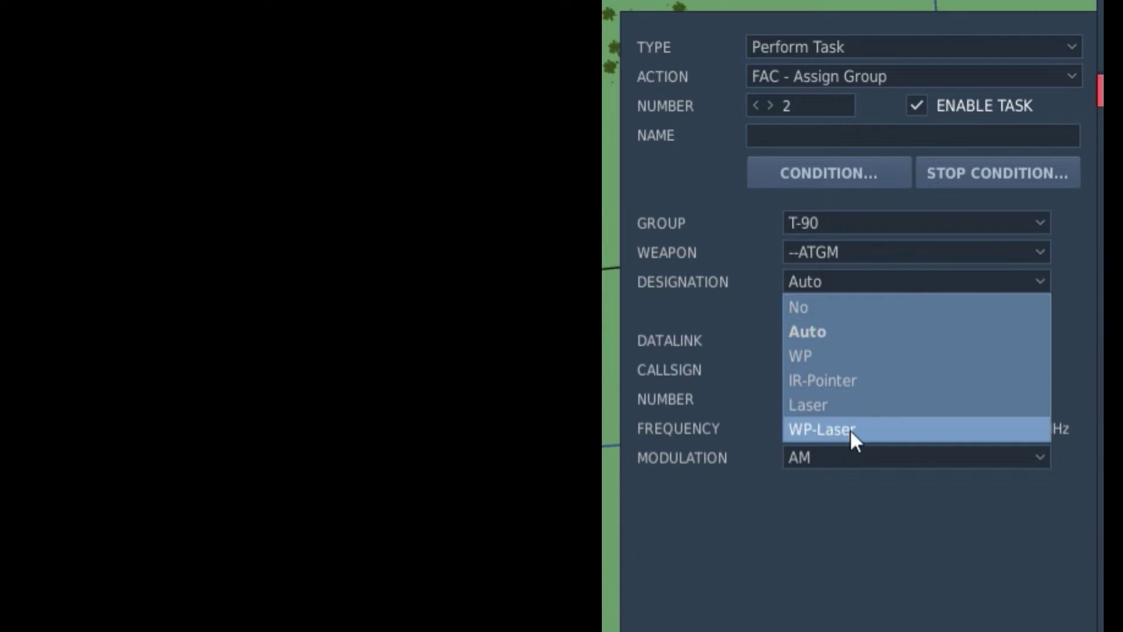
click(826, 399)
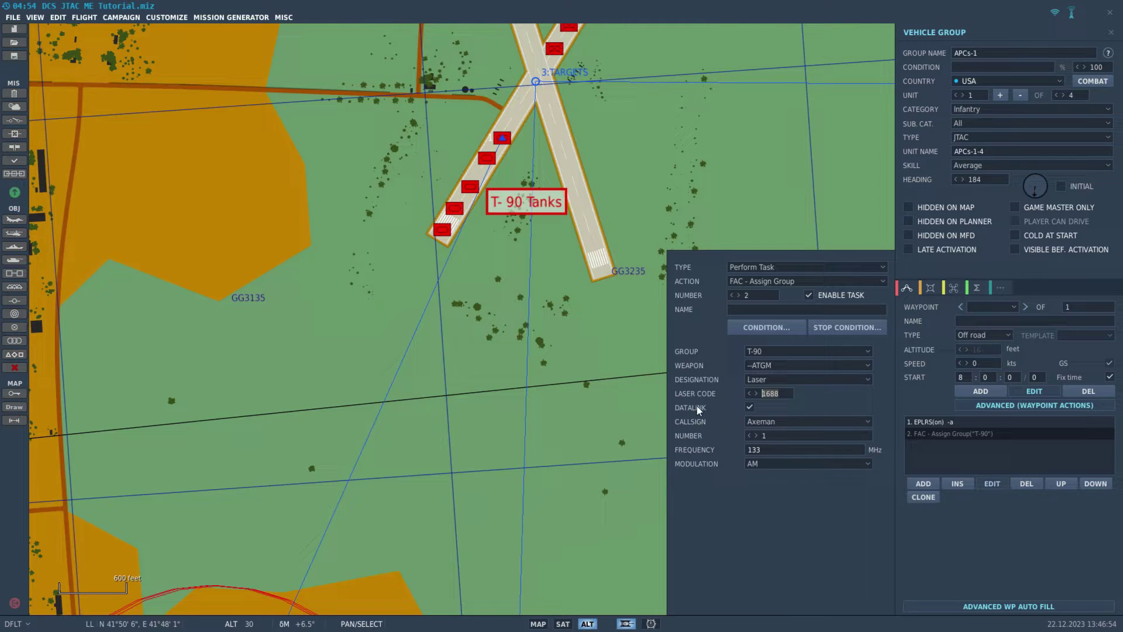
scroll(45, 379, down, 3)
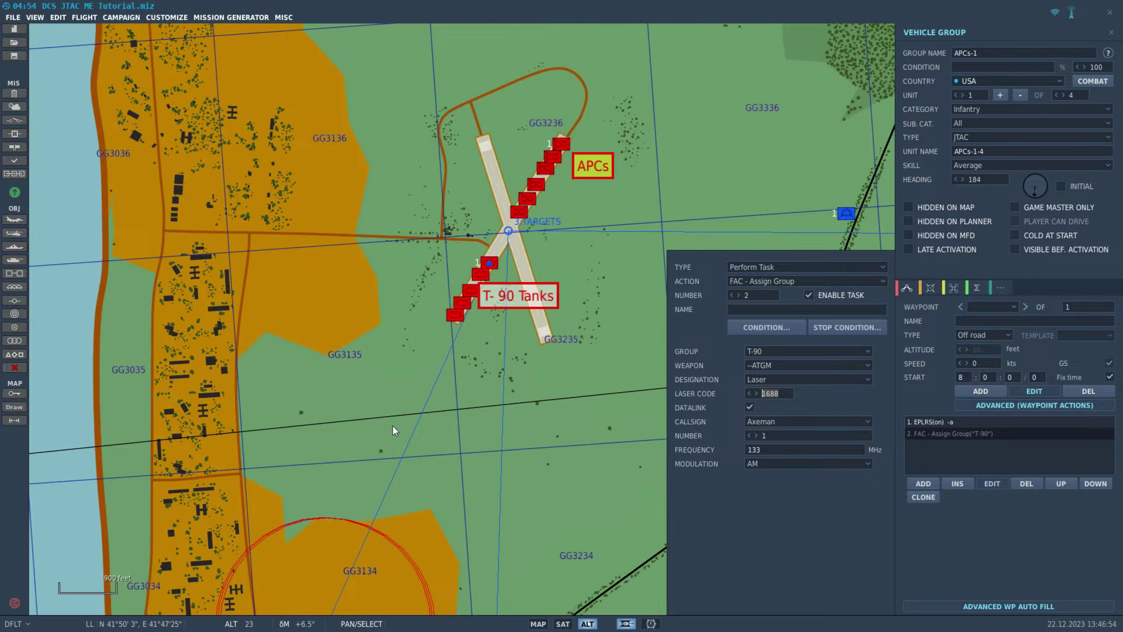
drag(406, 473, 431, 323)
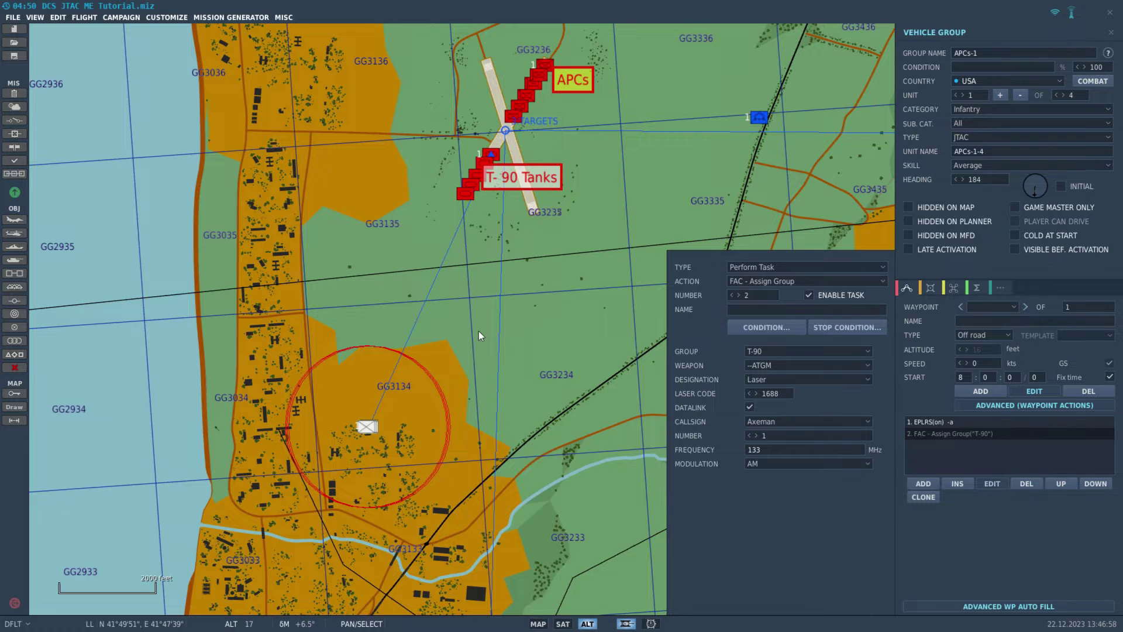
- Set the FAC task's laser code to 1567 and review the callsign options, keeping Axeman
drag(479, 332, 468, 378)
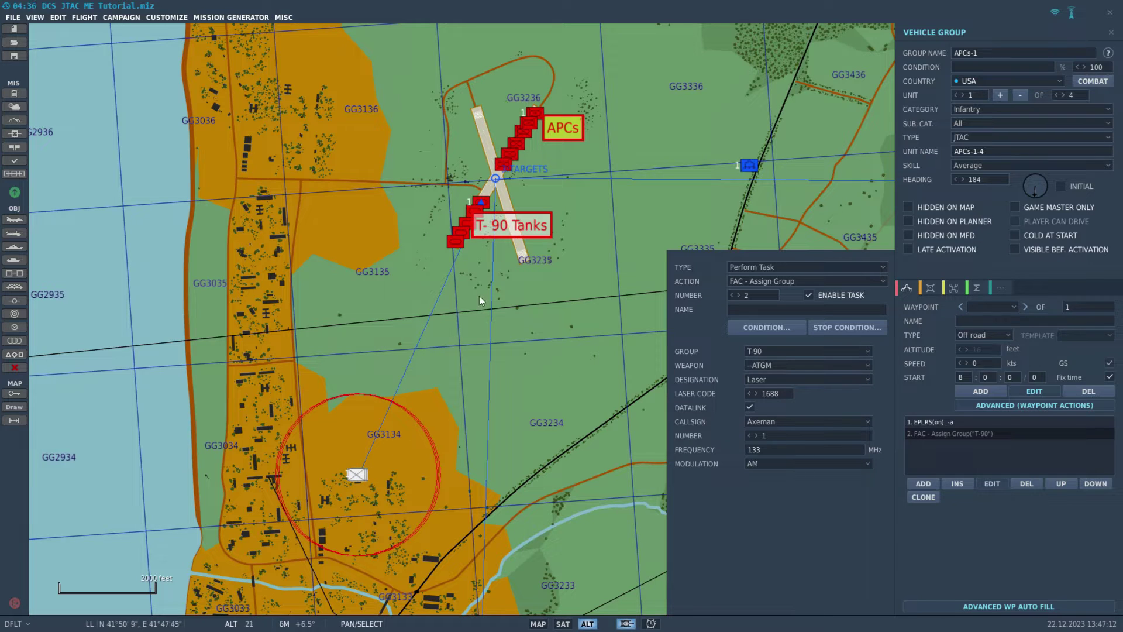
drag(593, 351, 518, 344)
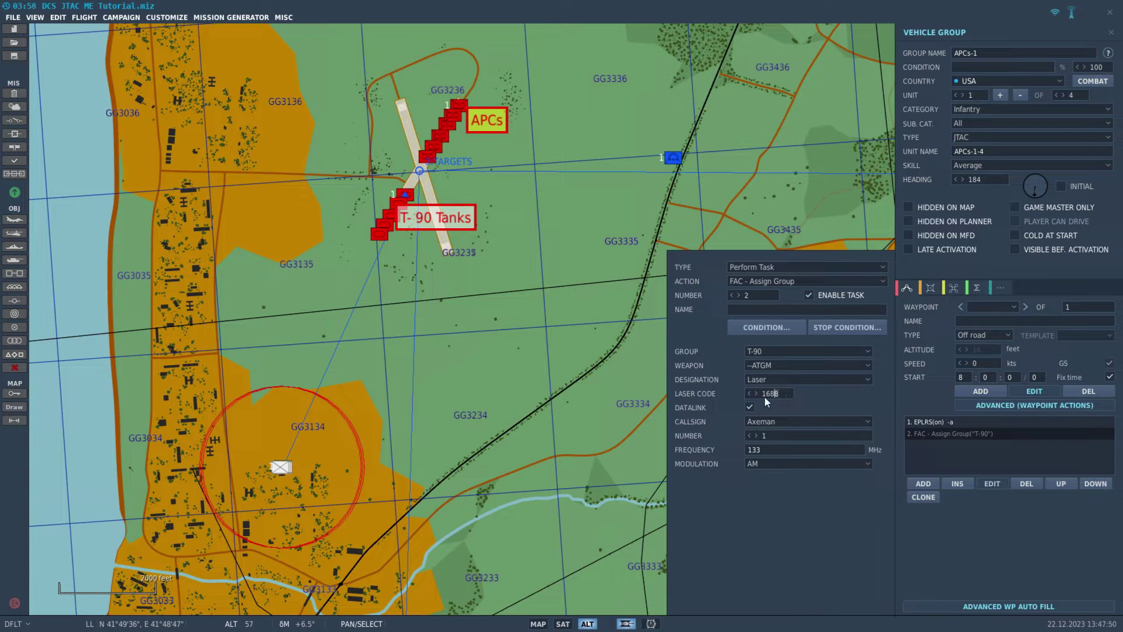
text(1567)
click(820, 421)
scroll(609, 562, down, 3)
scroll(602, 605, up, 3)
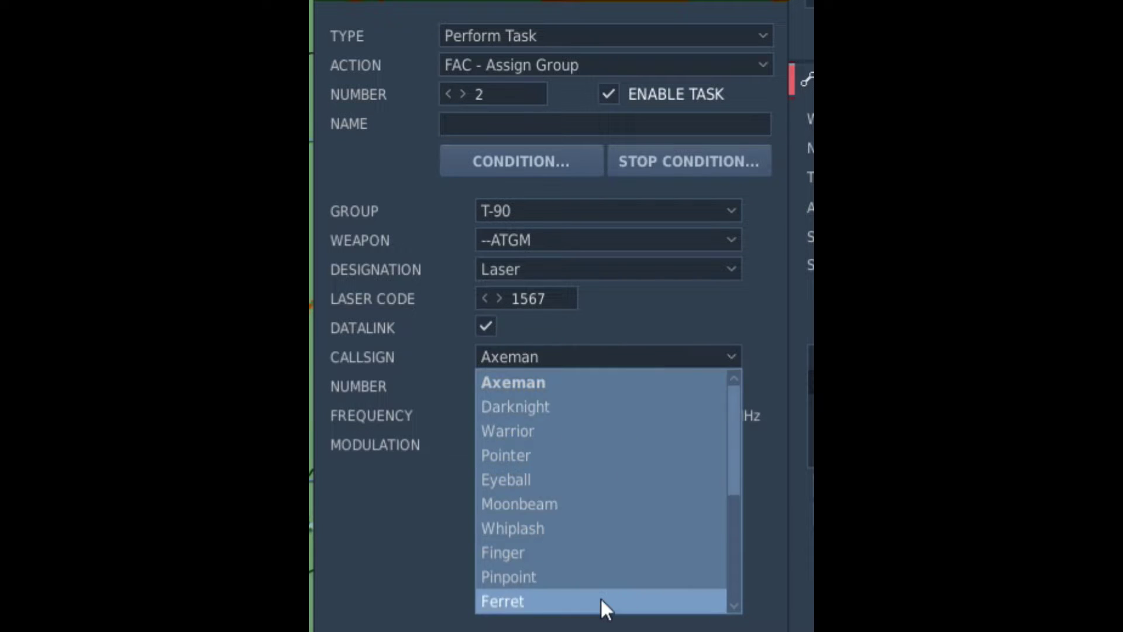
click(612, 383)
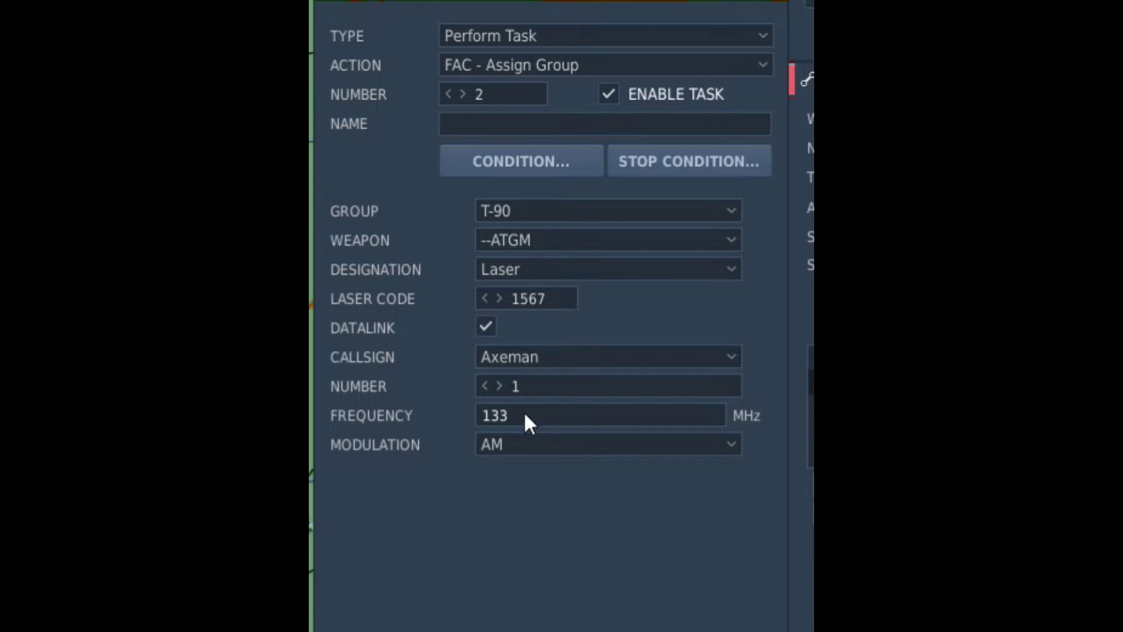
- Set the FAC task's radio frequency to 30 MHz with FM modulation
click(522, 449)
click(522, 450)
drag(528, 418, 425, 425)
text(30)
click(544, 444)
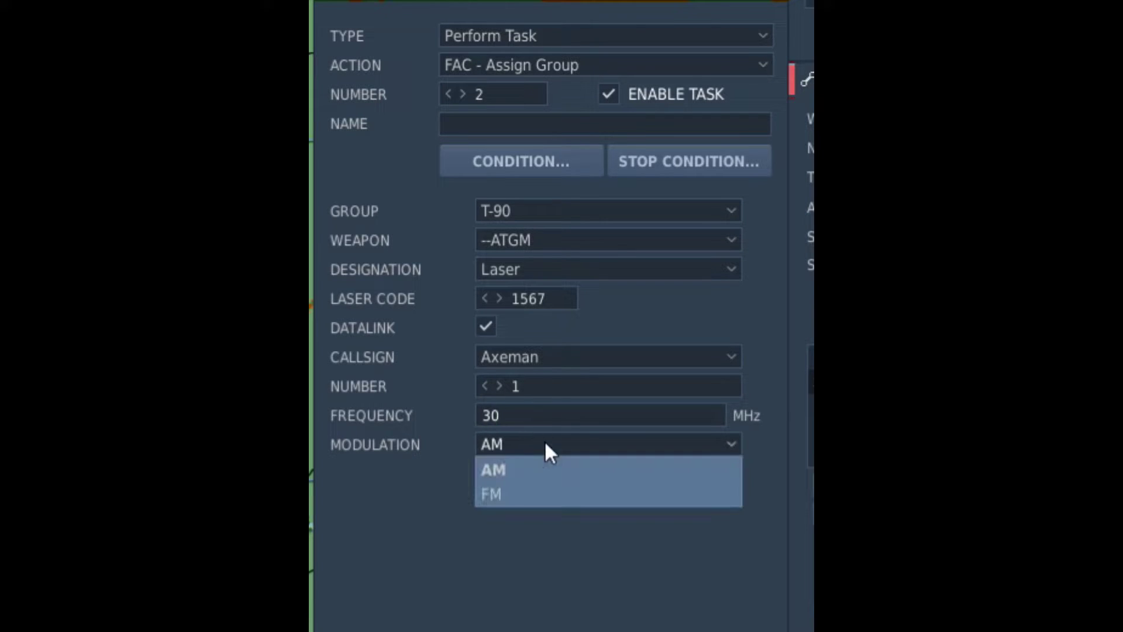
click(532, 493)
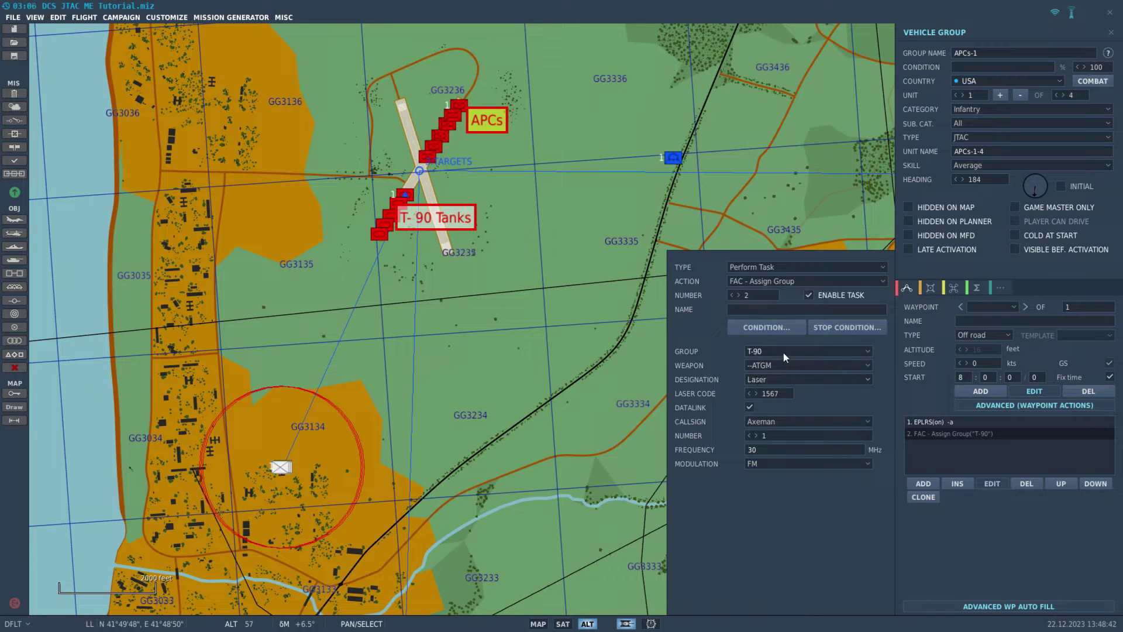
- Keep ATGM as the FAC task's weapon and turn off its datalink
click(775, 368)
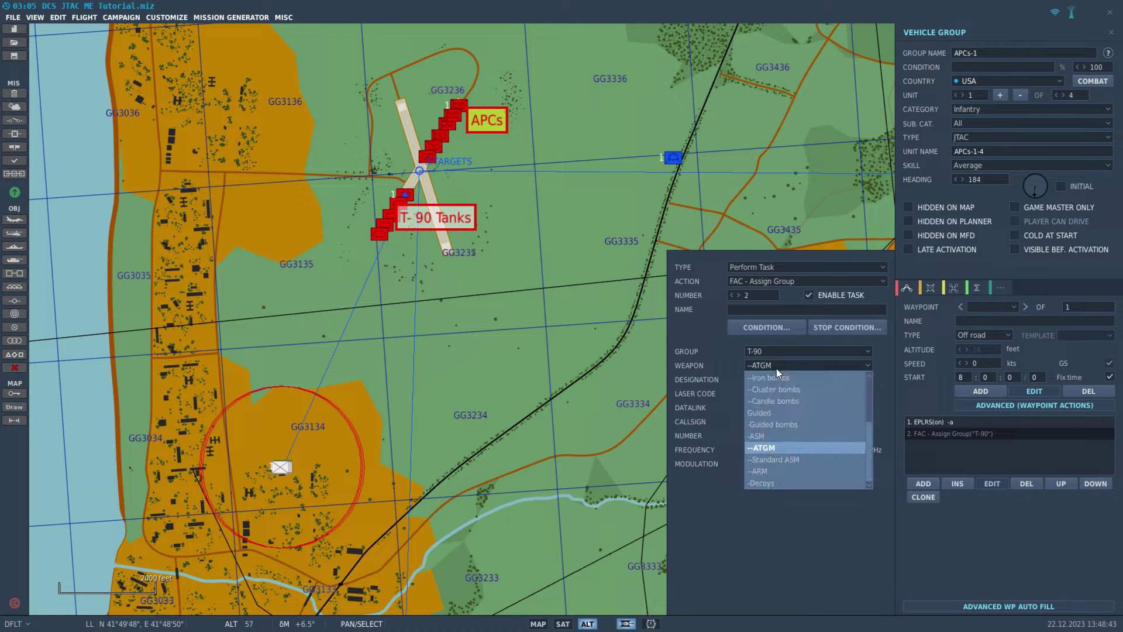
click(778, 447)
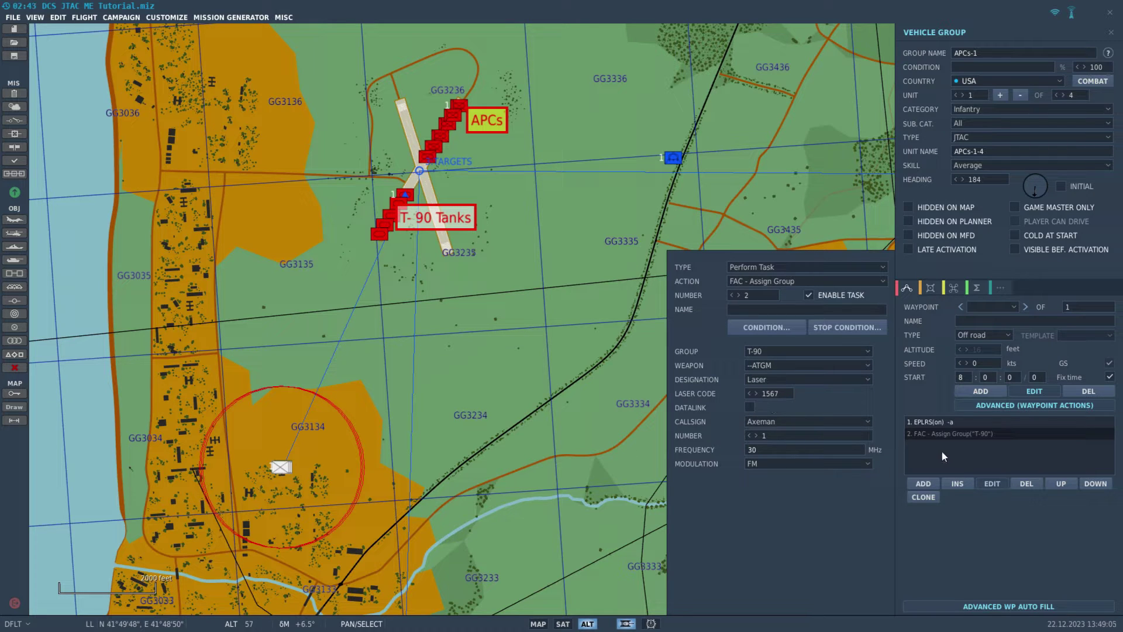
click(943, 434)
scroll(380, 292, up, 3)
scroll(346, 384, up, 1)
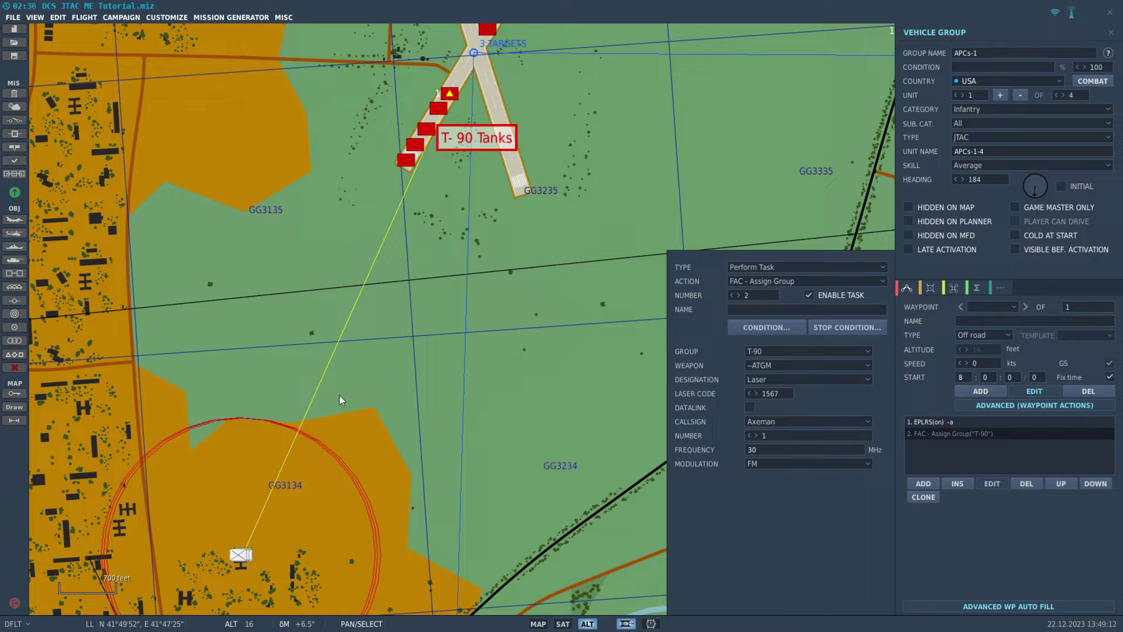
drag(360, 394, 272, 400)
scroll(350, 307, down, 1)
scroll(581, 357, down, 1)
drag(581, 357, 554, 349)
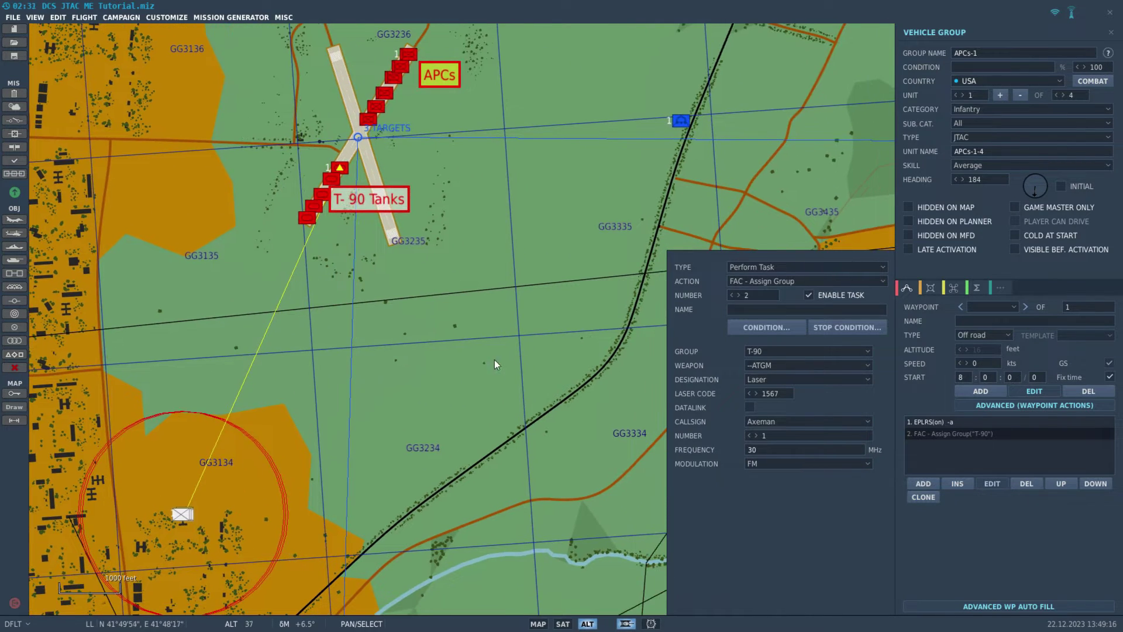
- Add a Perform Command waypoint action of Invisible to the JTAC squad
click(923, 483)
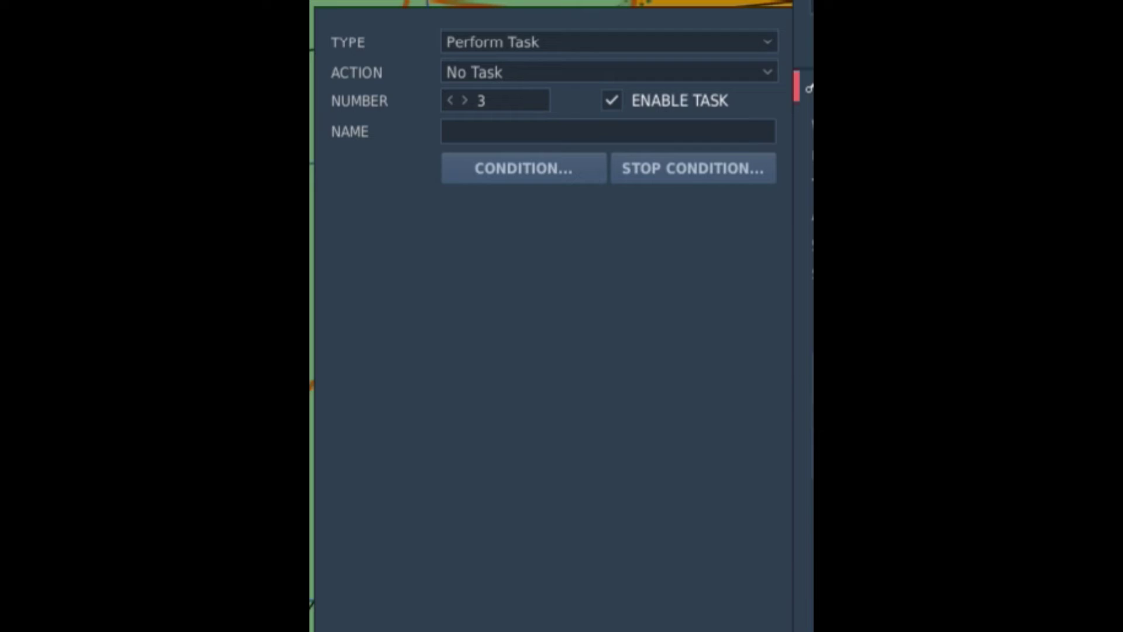
click(582, 42)
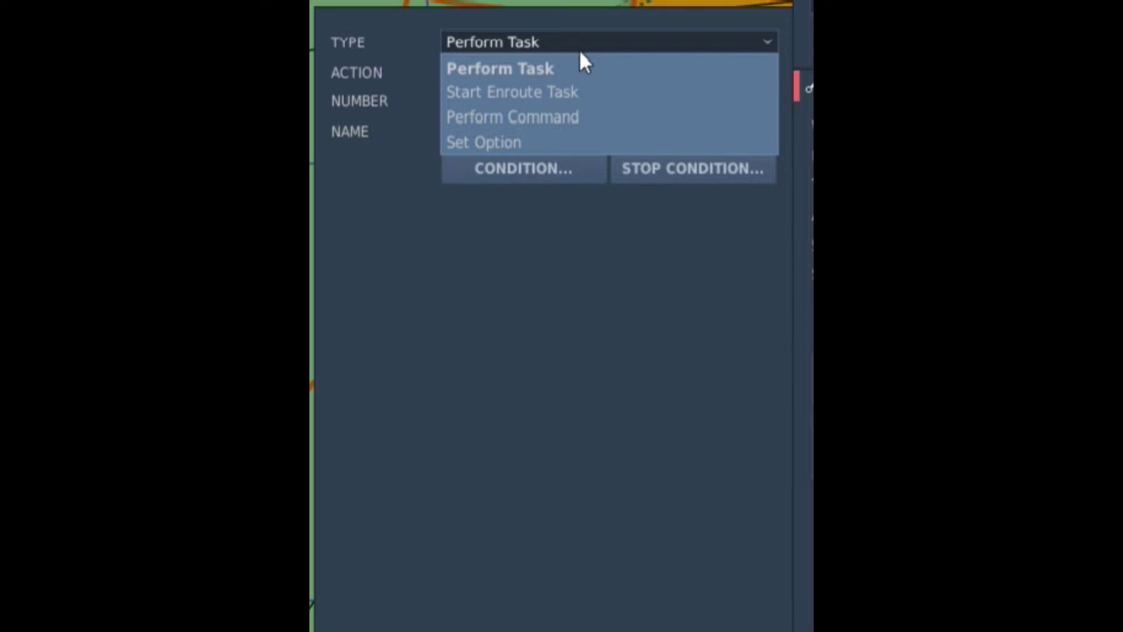
click(563, 122)
click(558, 75)
scroll(534, 174, down, 1)
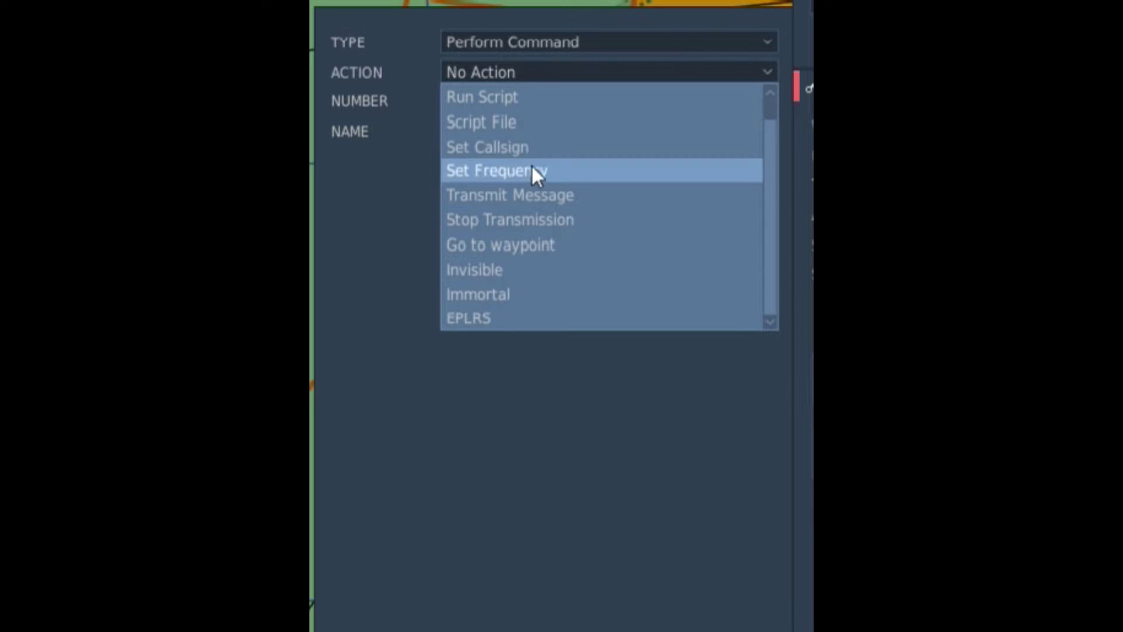
click(507, 275)
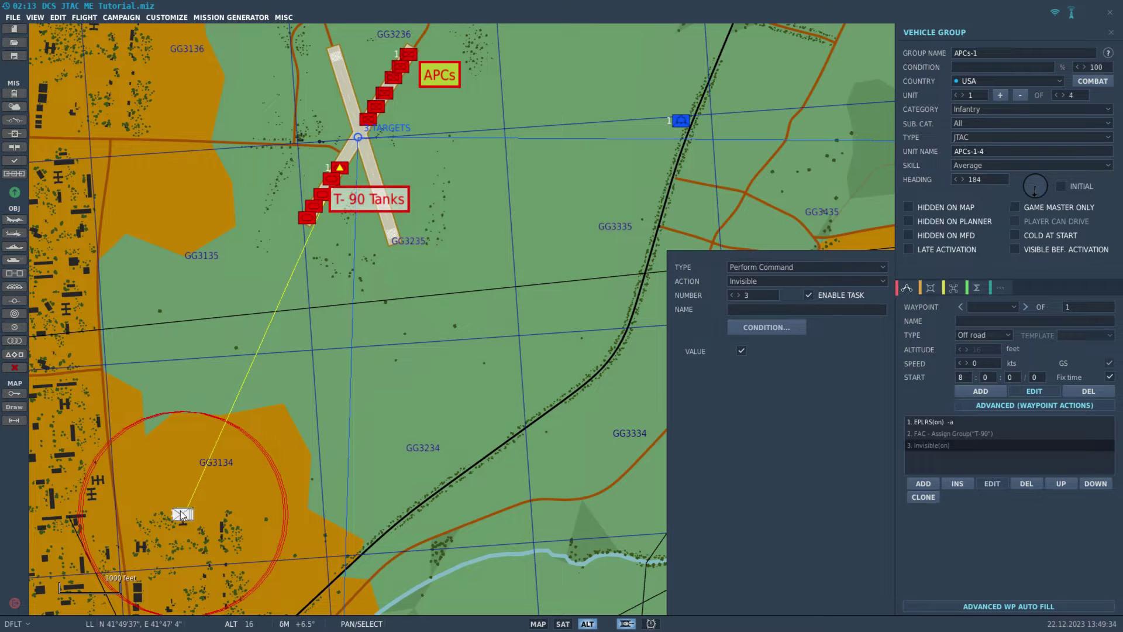
- Add a Perform Command waypoint action of Immortal to the JTAC squad
drag(92, 399, 263, 330)
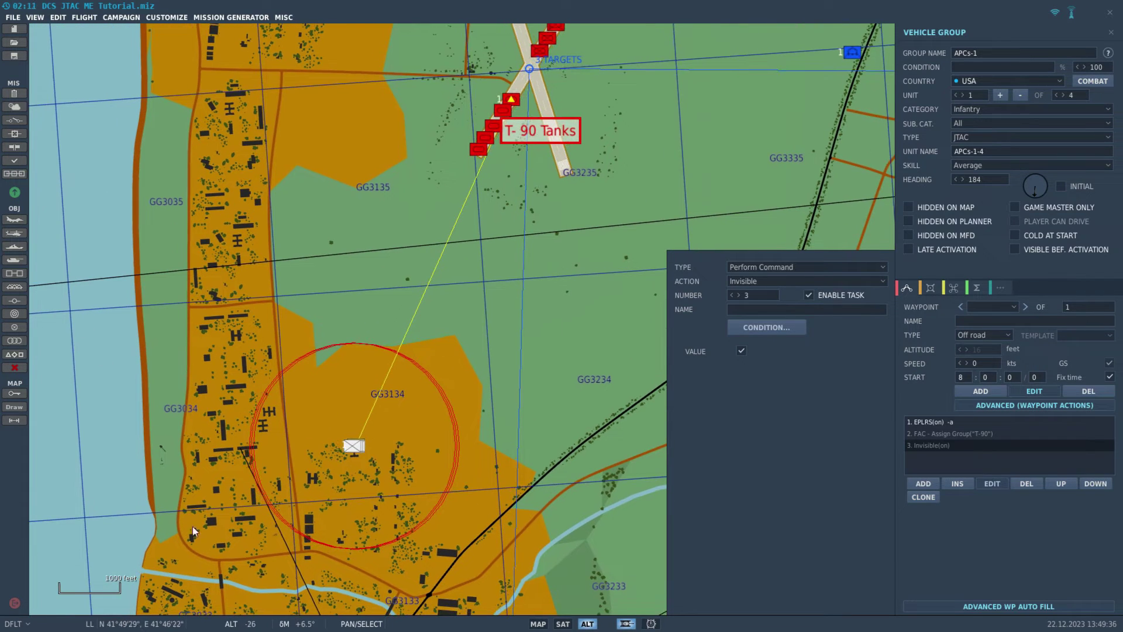
scroll(363, 458, up, 2)
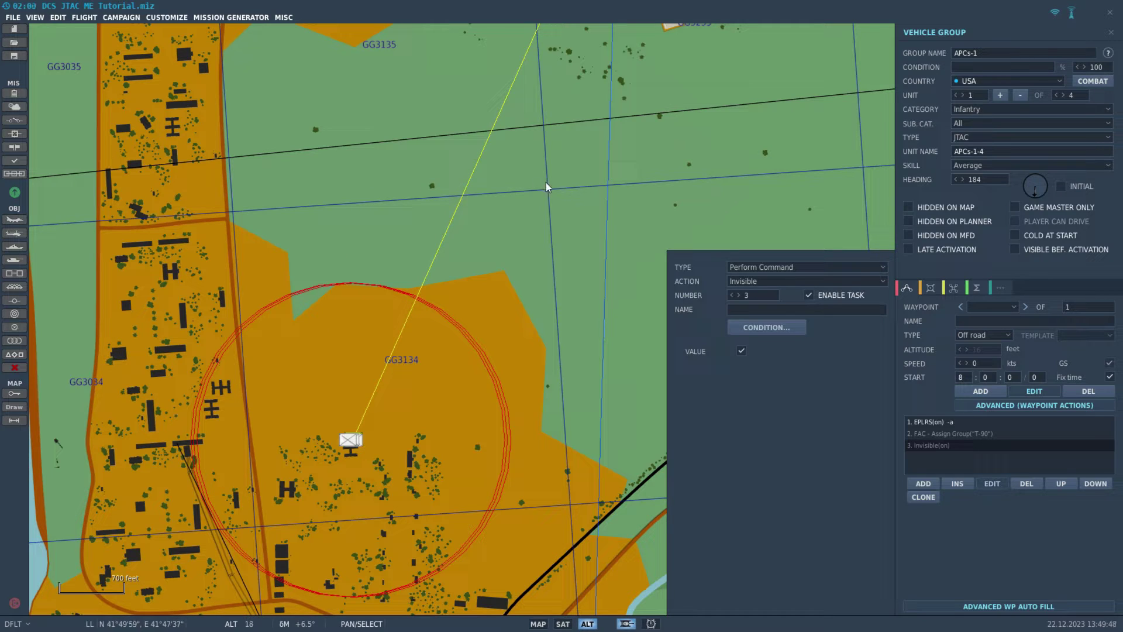
scroll(504, 246, down, 2)
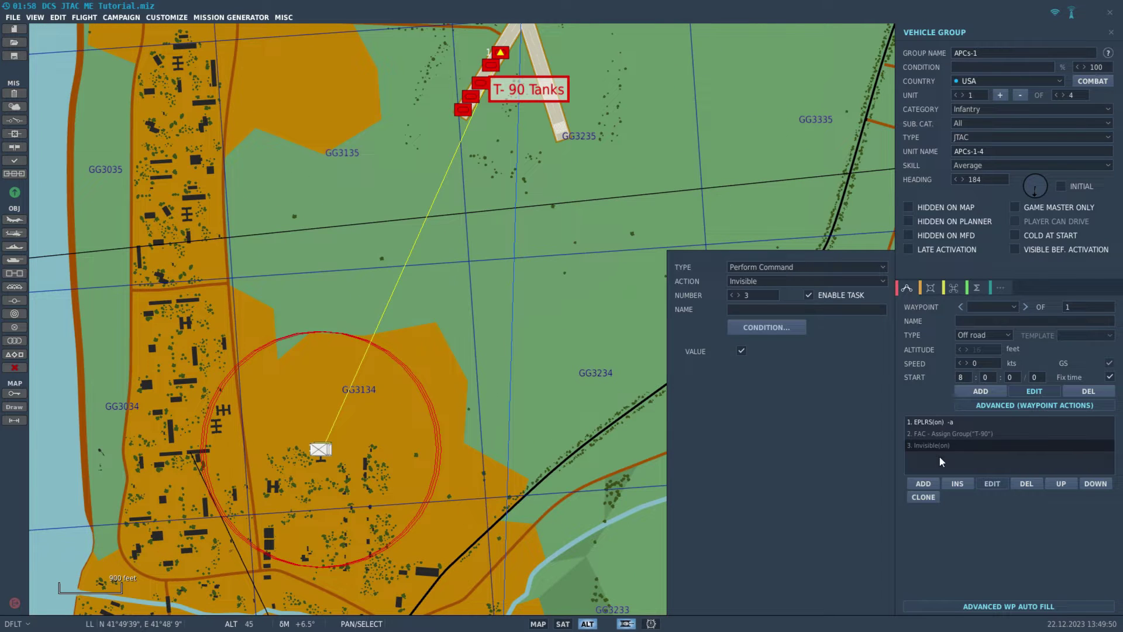
click(923, 483)
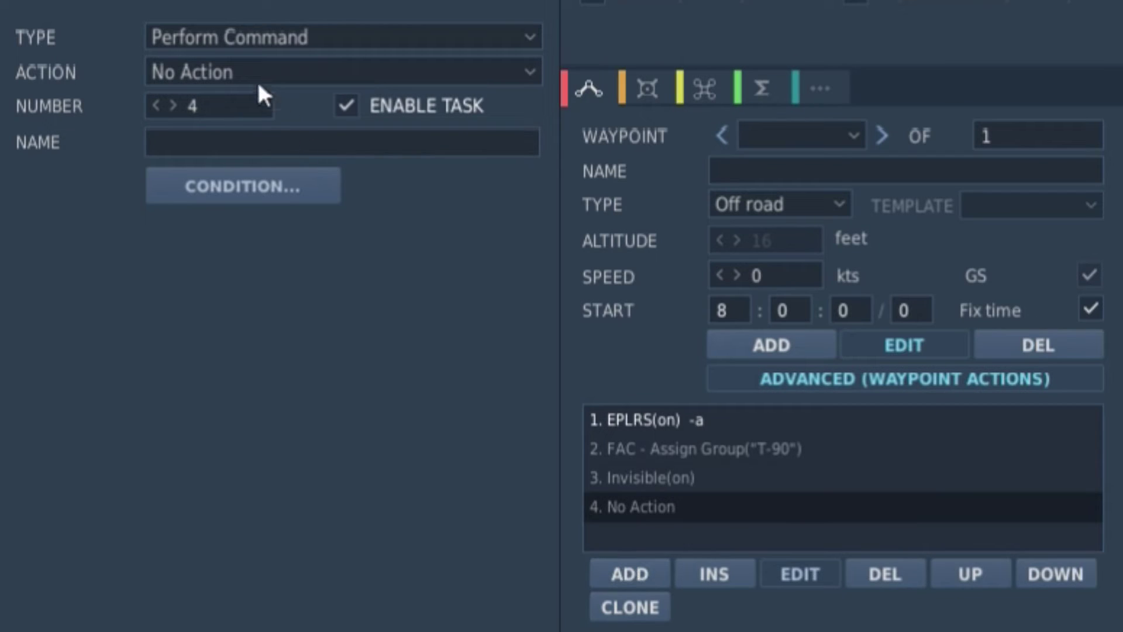
click(243, 38)
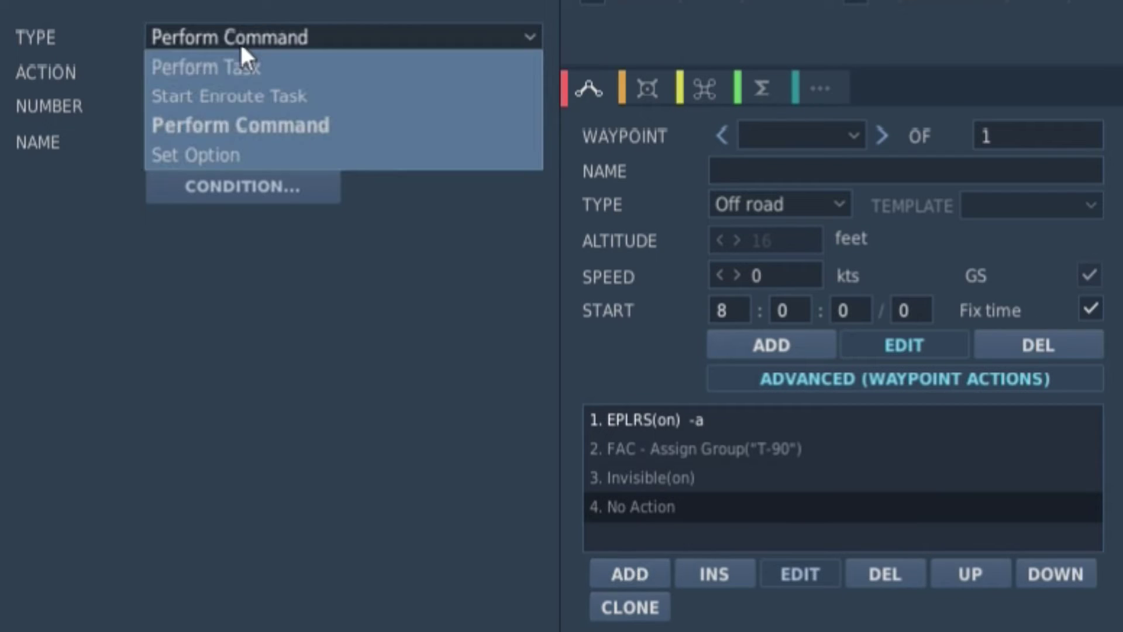
click(266, 125)
click(233, 80)
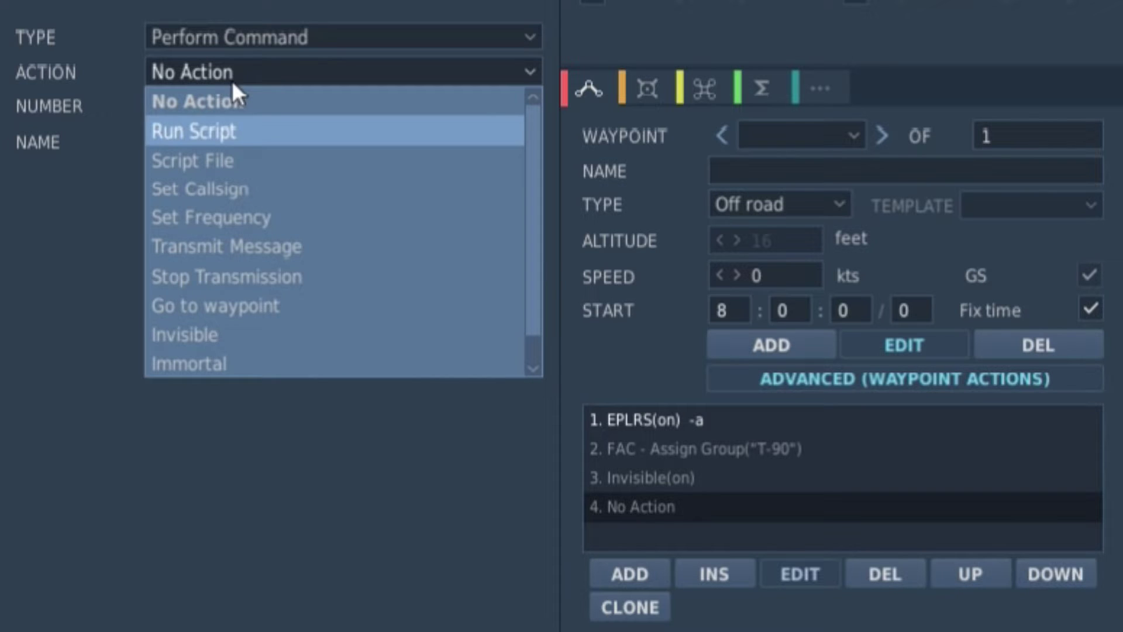
click(263, 365)
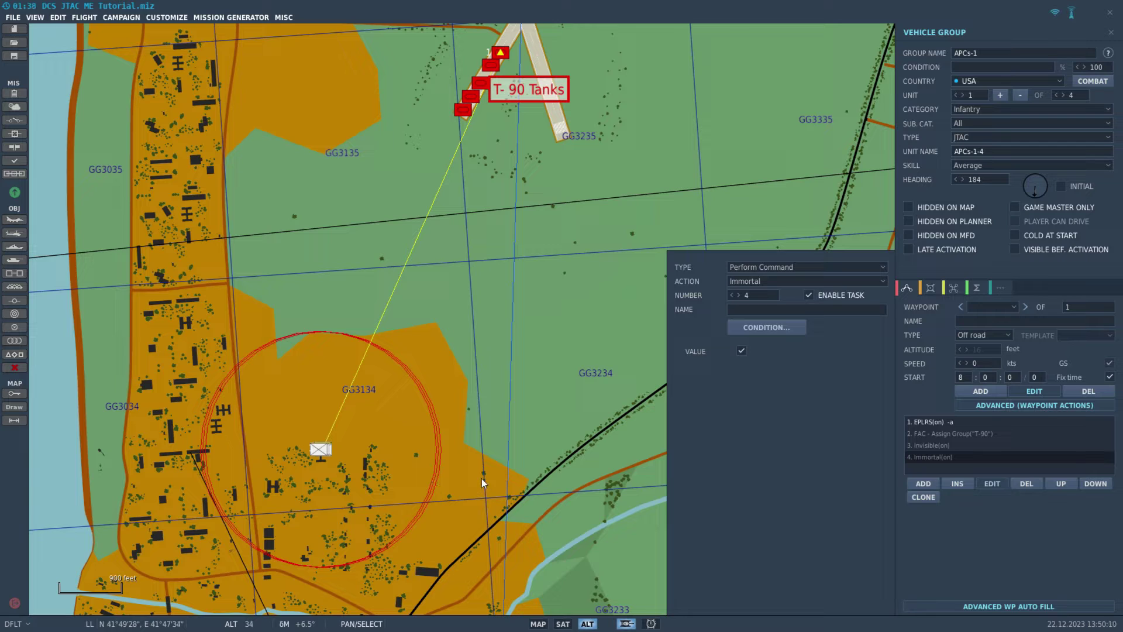
- Add a Set Option waypoint action of ROE to the JTAC squad and set it to WEAPON HOLD
click(915, 486)
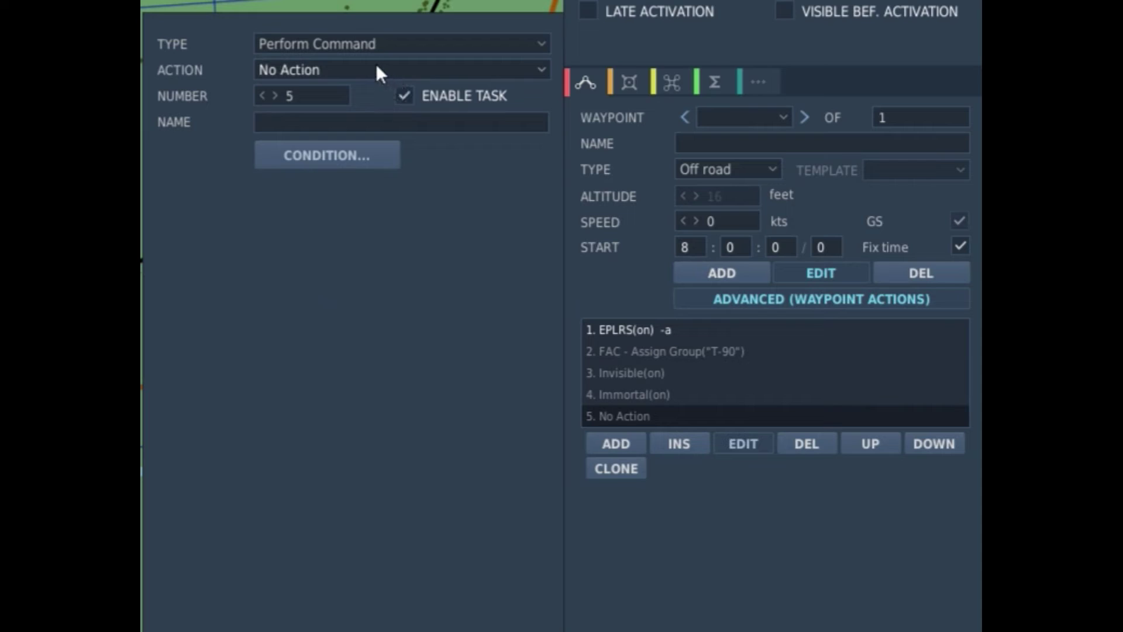
click(792, 278)
click(349, 41)
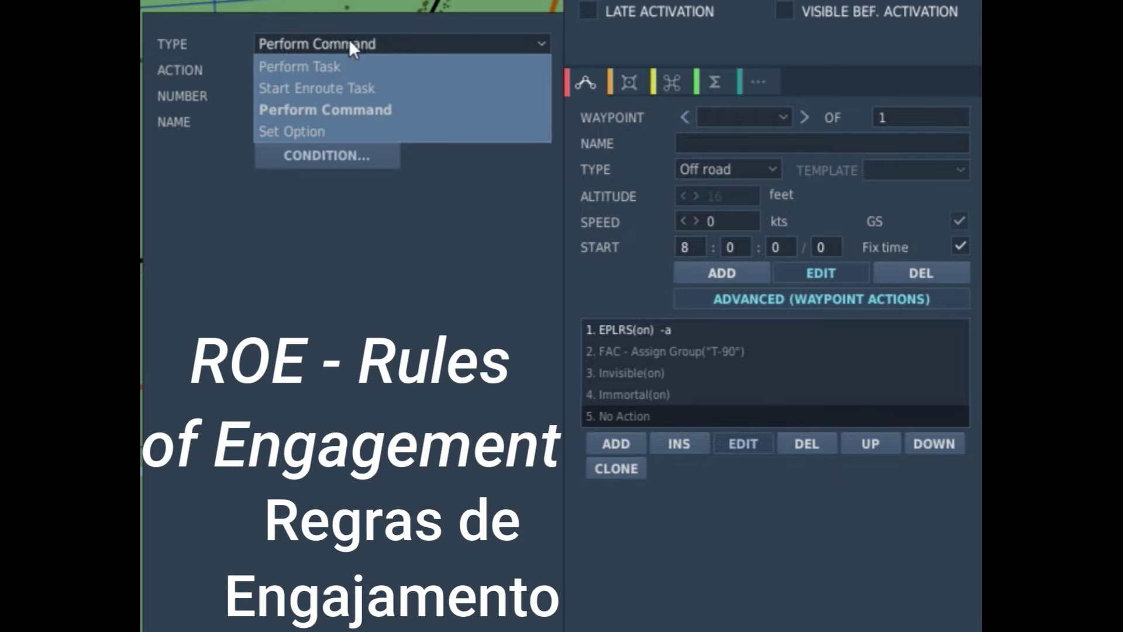
click(313, 130)
click(300, 72)
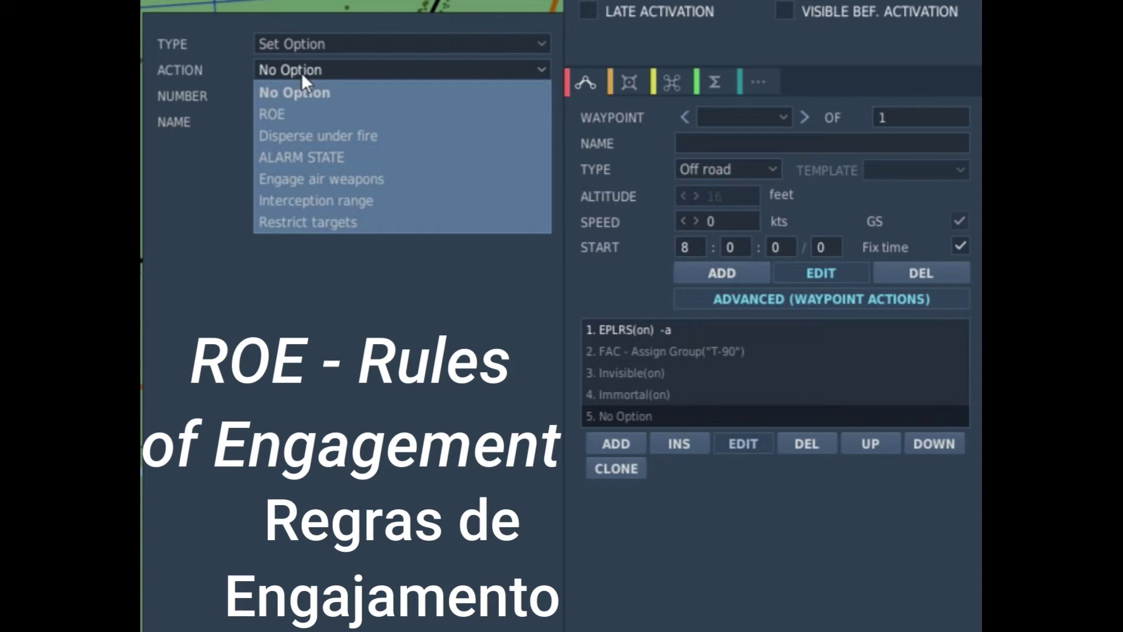
click(307, 115)
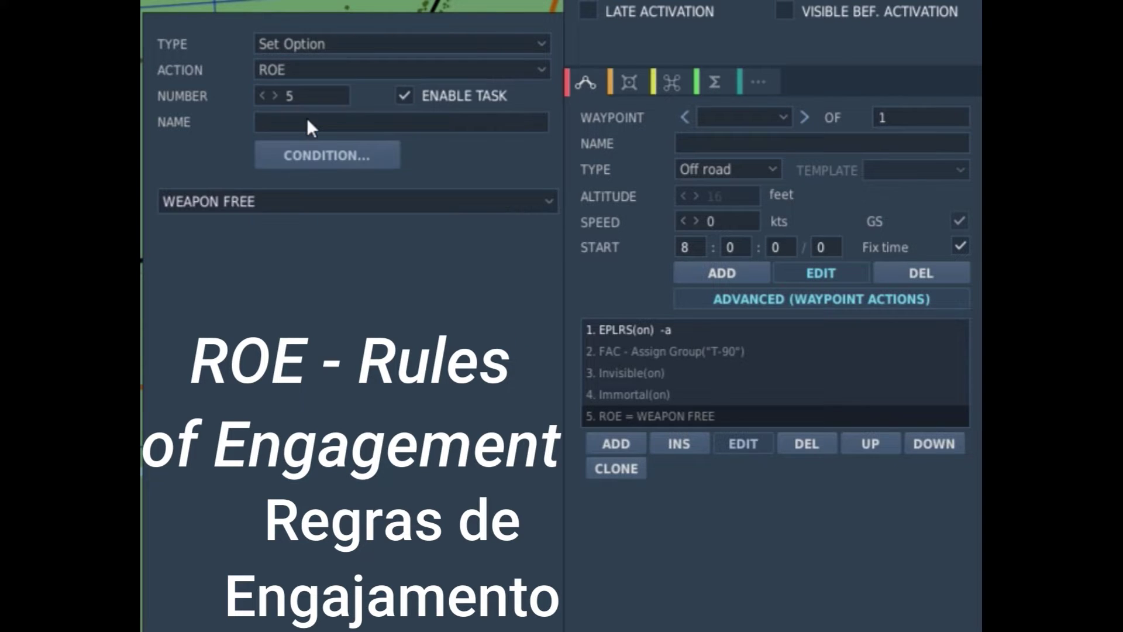
click(298, 202)
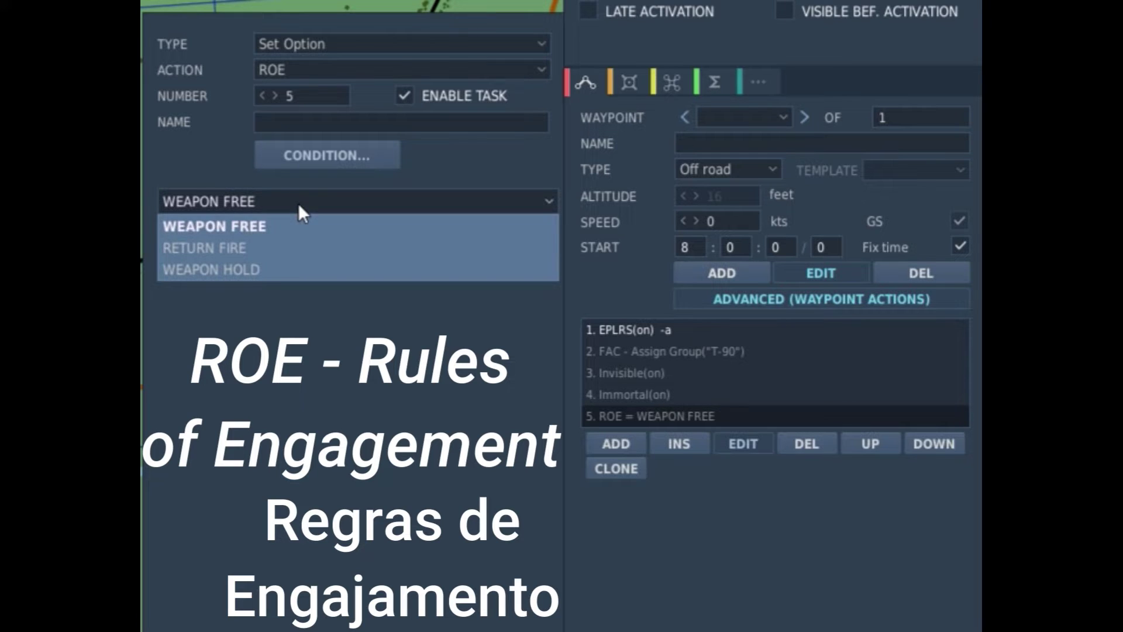
click(302, 268)
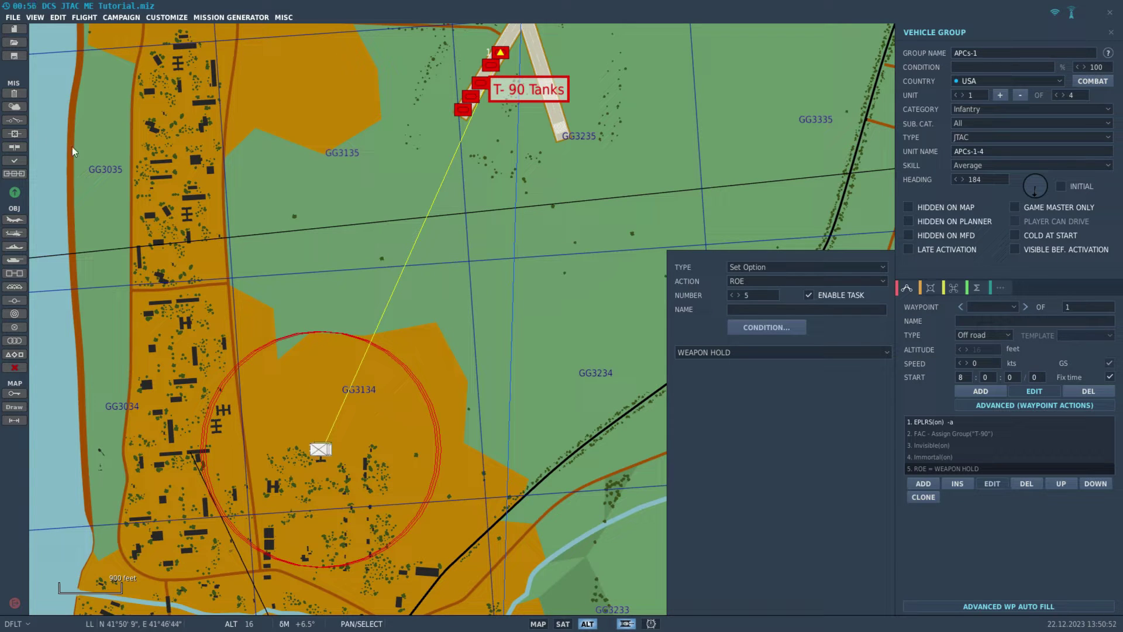
- Replace the infantry JTAC's callsign Darknight with Axeman in the situation text of the mission briefing
click(14, 95)
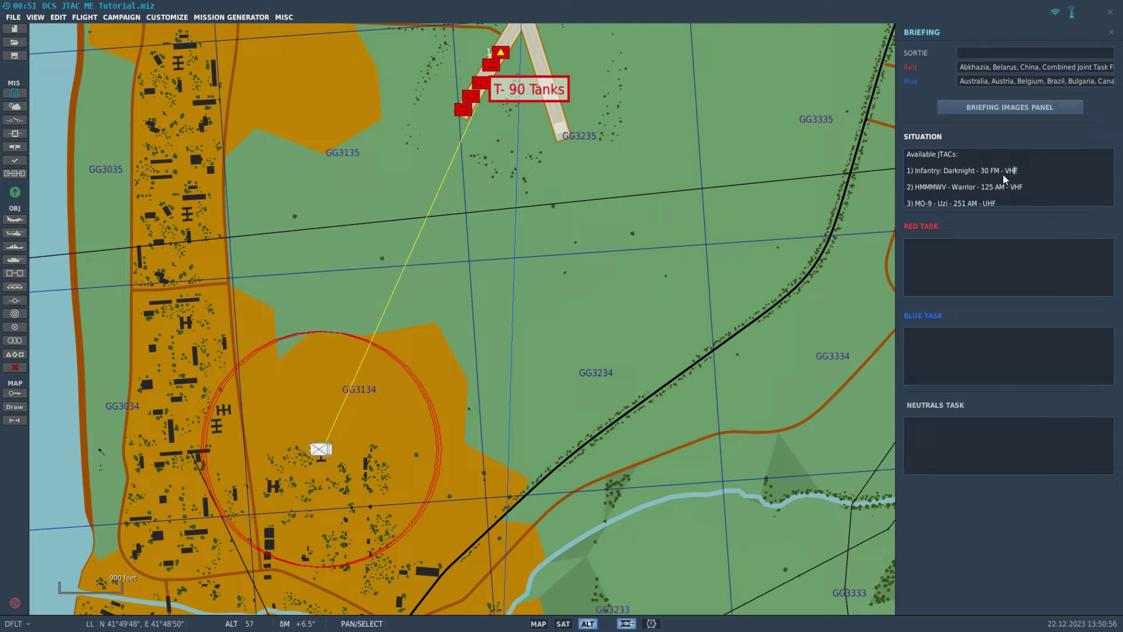
drag(1004, 174, 973, 172)
key(BackSpace)
text(Axeman)
click(728, 256)
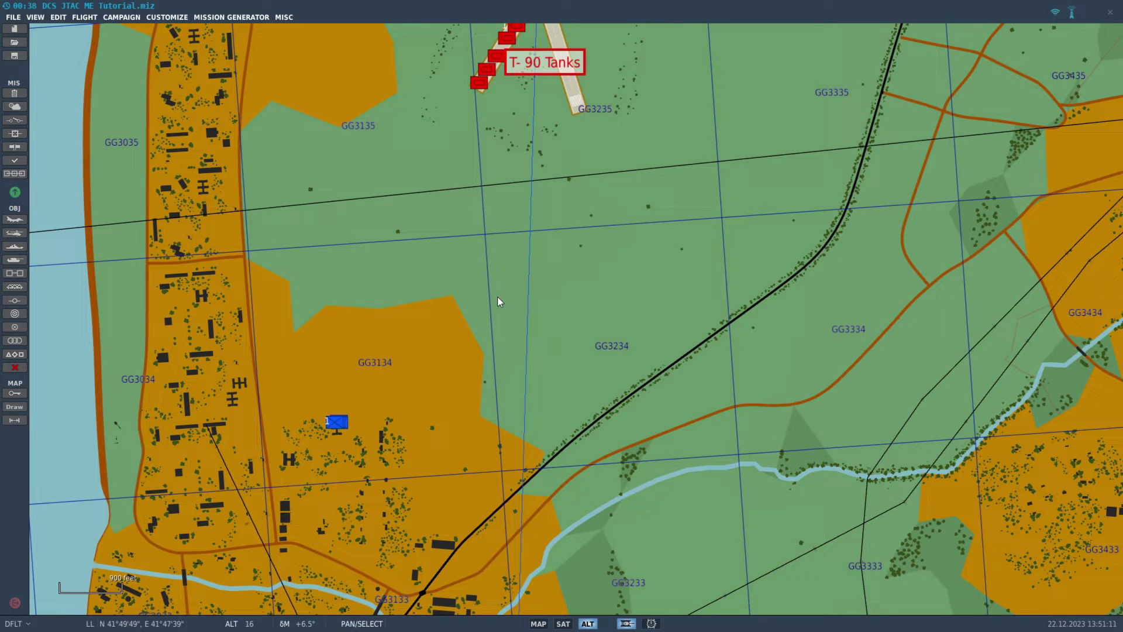
- Open the mission's time and weather settings for review
drag(461, 272, 441, 346)
scroll(441, 346, down, 2)
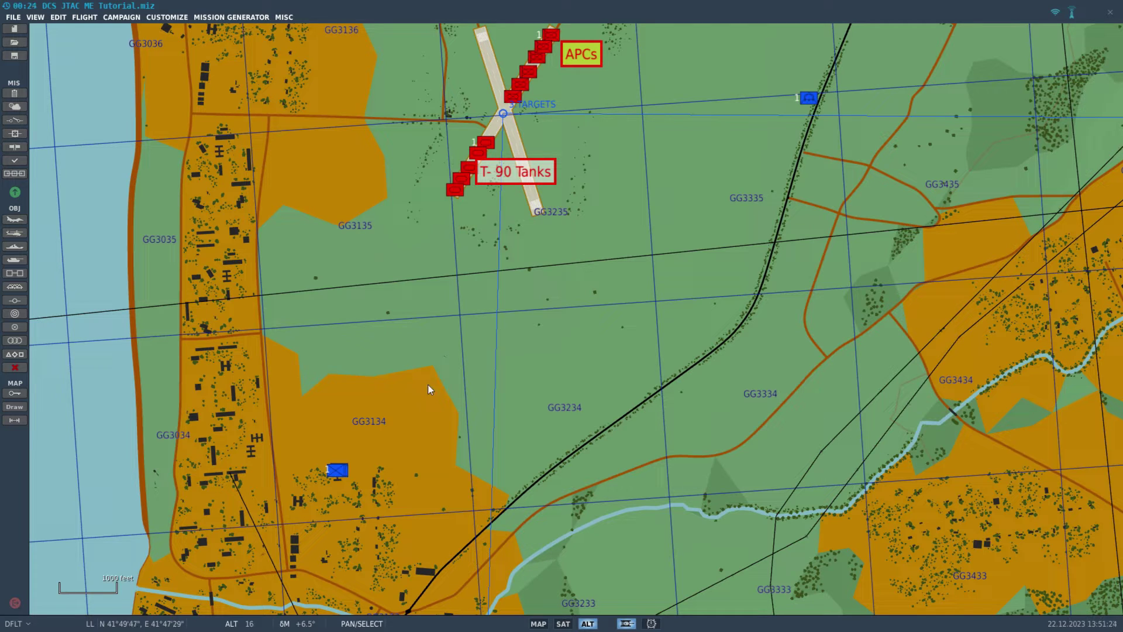
click(15, 107)
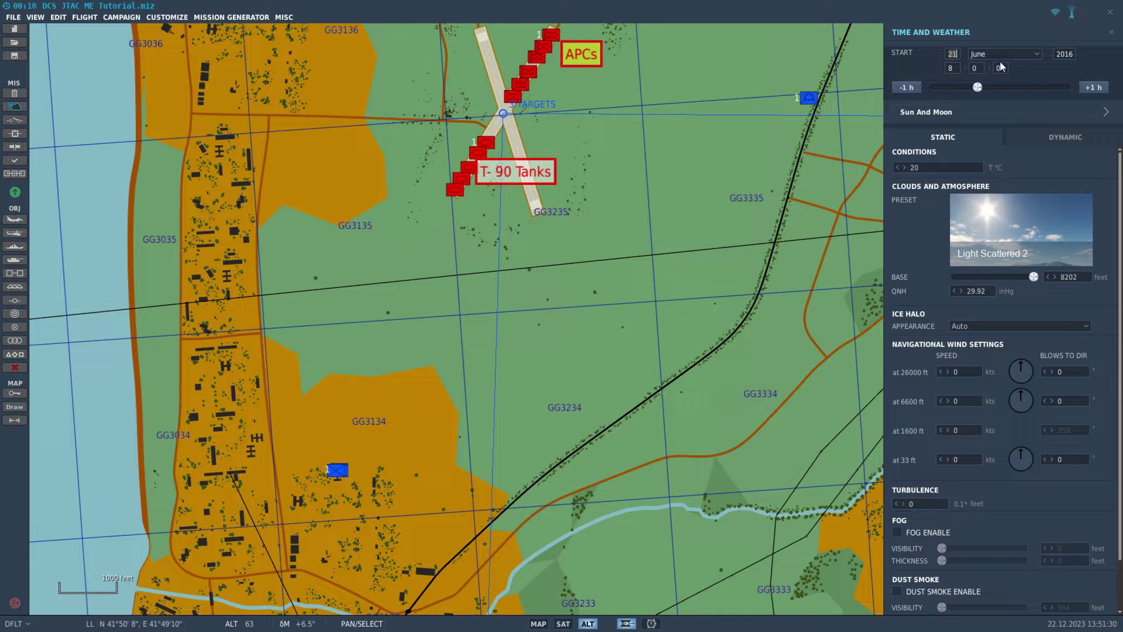
- Select the JTAC squad and measure the distance and bearing from the T-90 tanks to the area just south of the squad
click(344, 469)
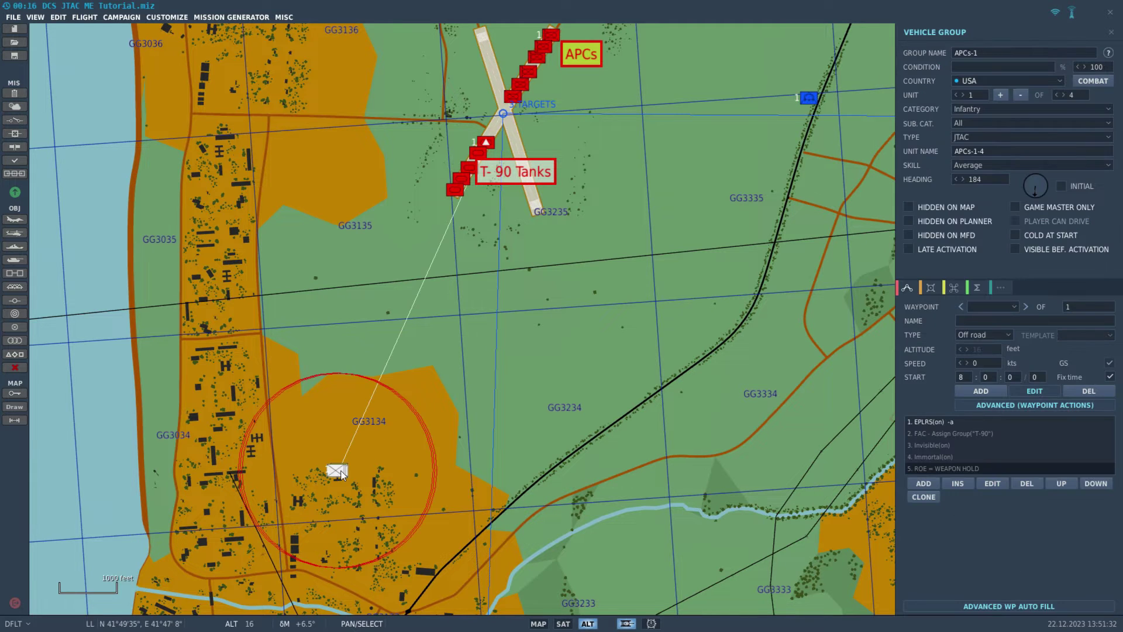
click(15, 420)
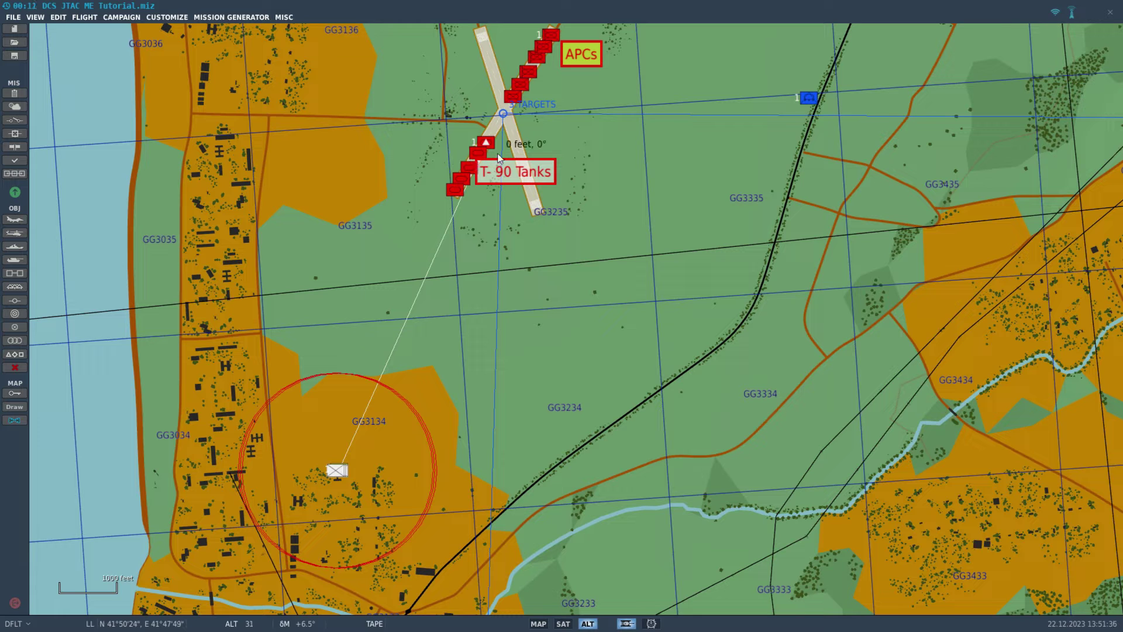
mouse_move(499, 158)
mouse_down()
mouse_move(425, 441)
mouse_move(395, 498)
mouse_move(367, 507)
mouse_move(349, 553)
mouse_move(499, 240)
mouse_up()
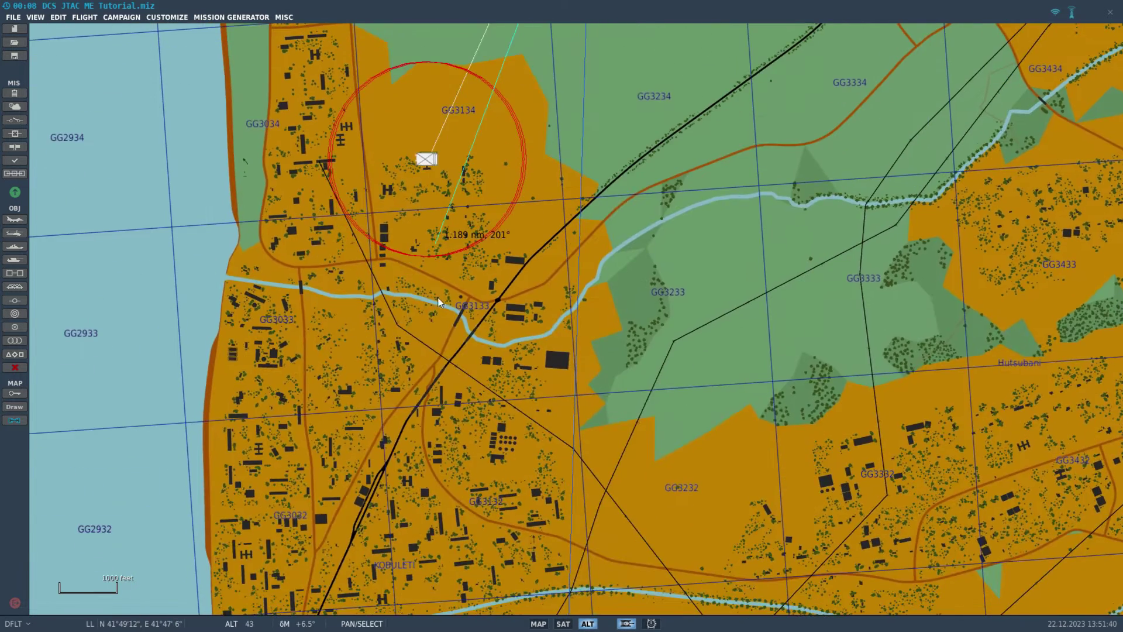
scroll(427, 310, down, 4)
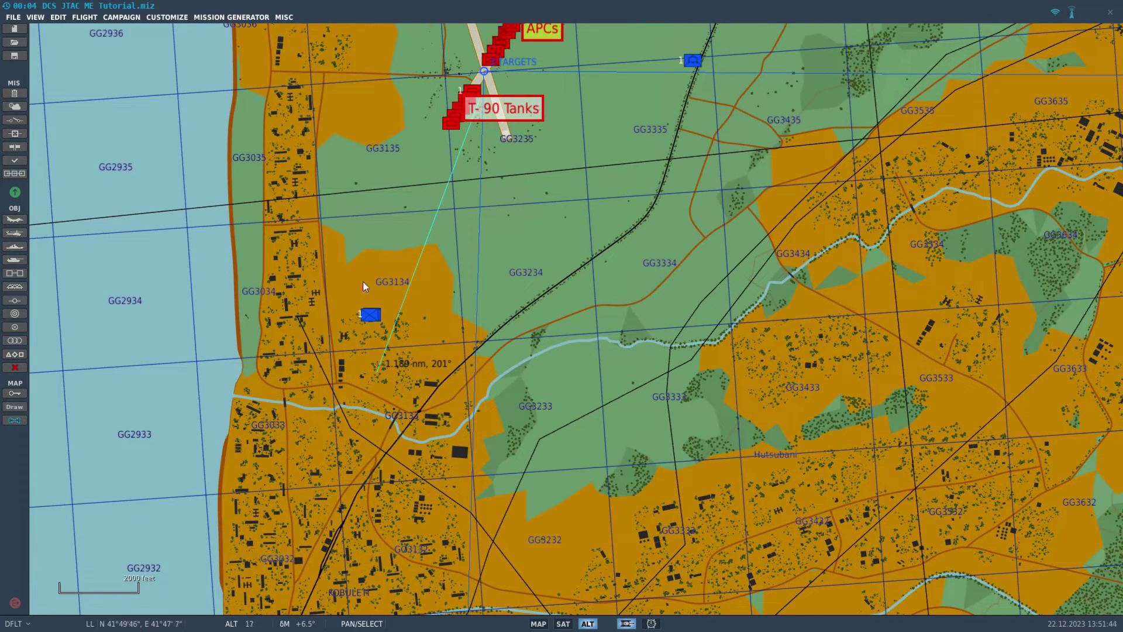
- Leave the distance measurement, select the JTAC squad south of the T-90 tanks and examine the building it occupies
click(15, 420)
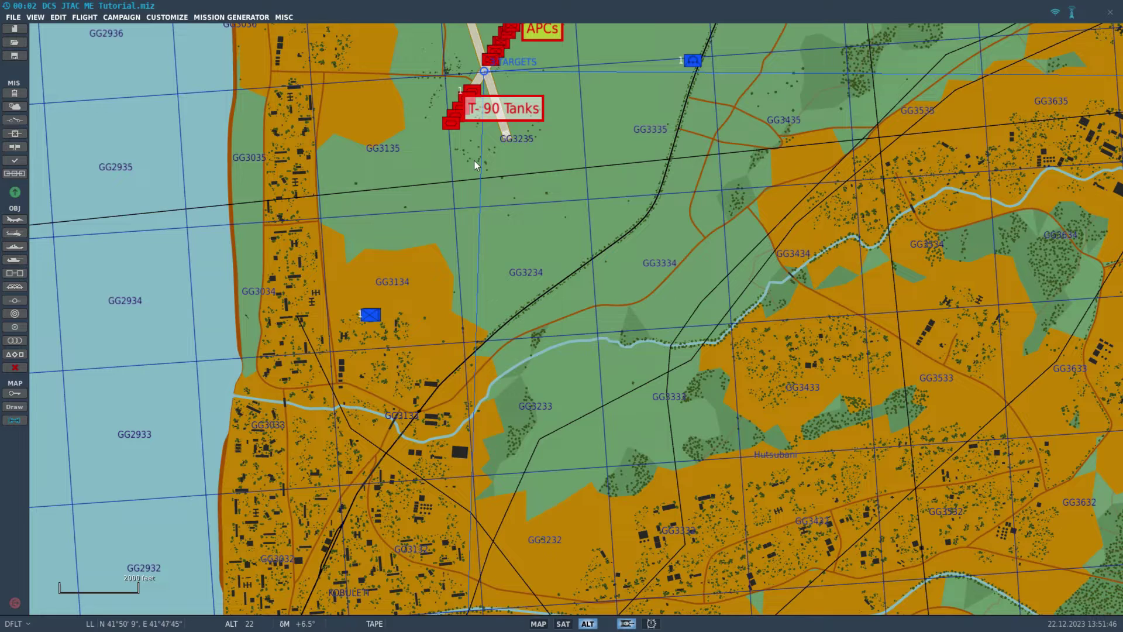
right_drag(475, 165, 470, 176)
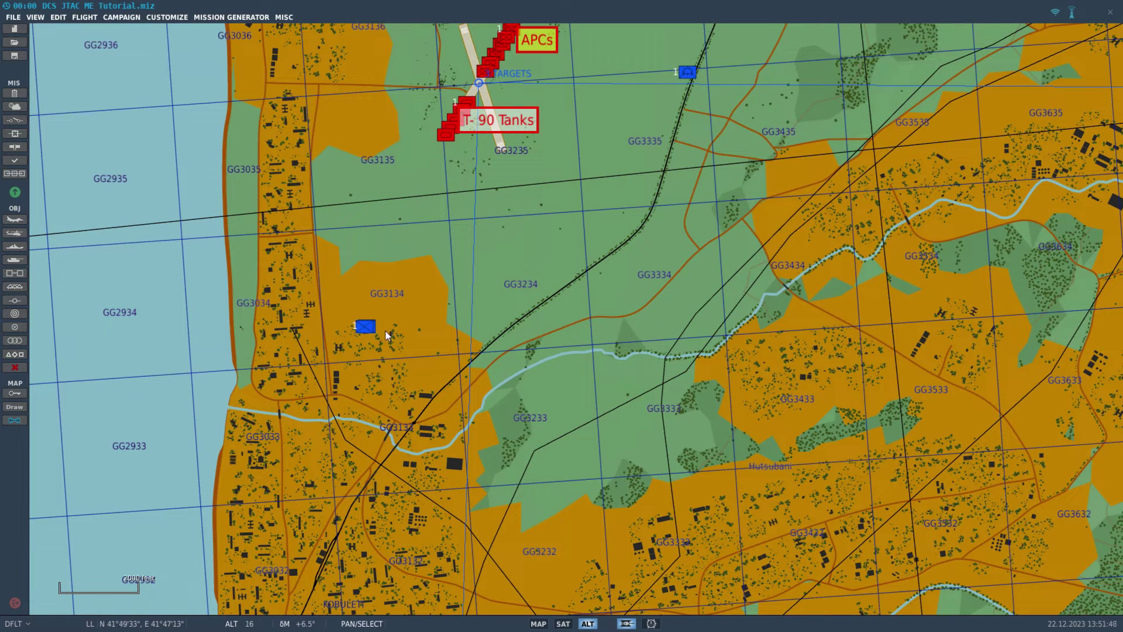
right_drag(395, 304, 383, 328)
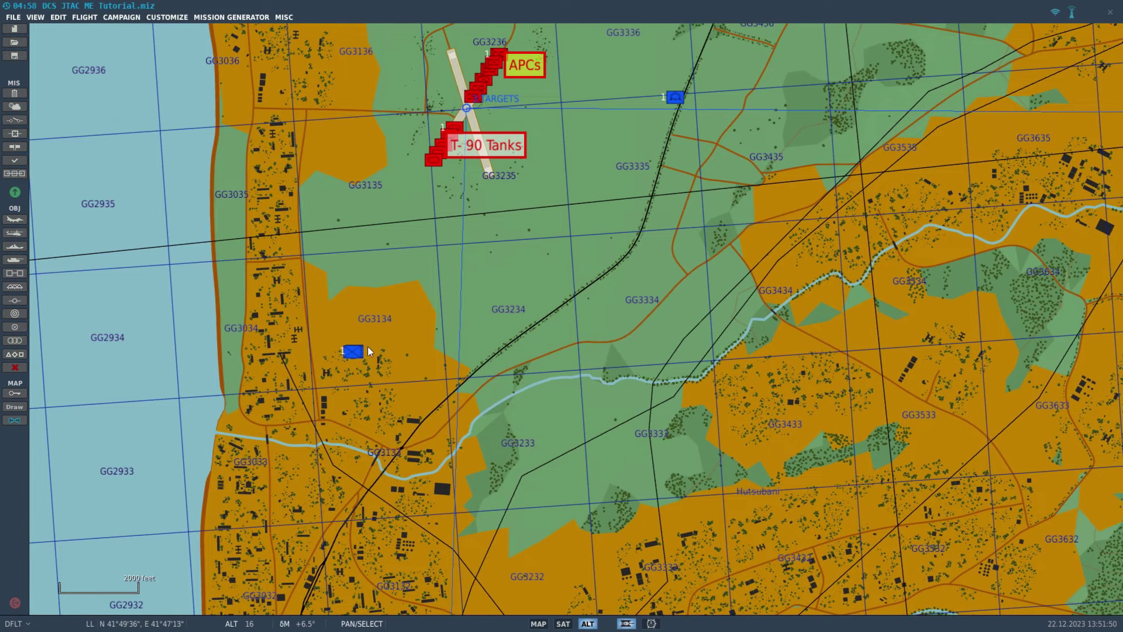
click(354, 351)
scroll(405, 303, up, 2)
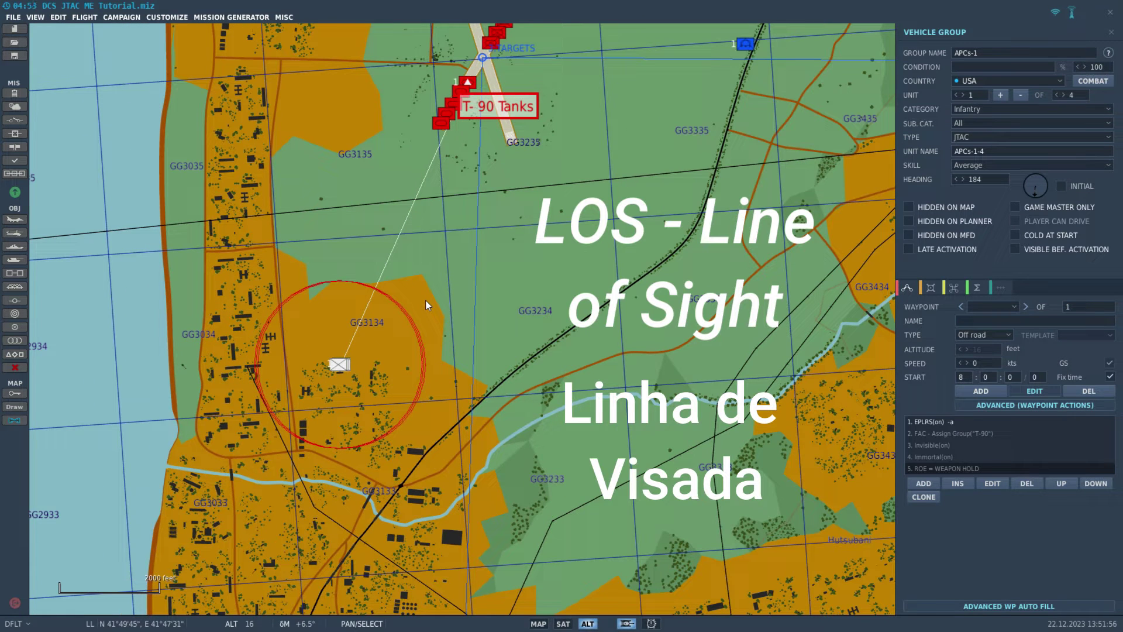
scroll(426, 300, up, 2)
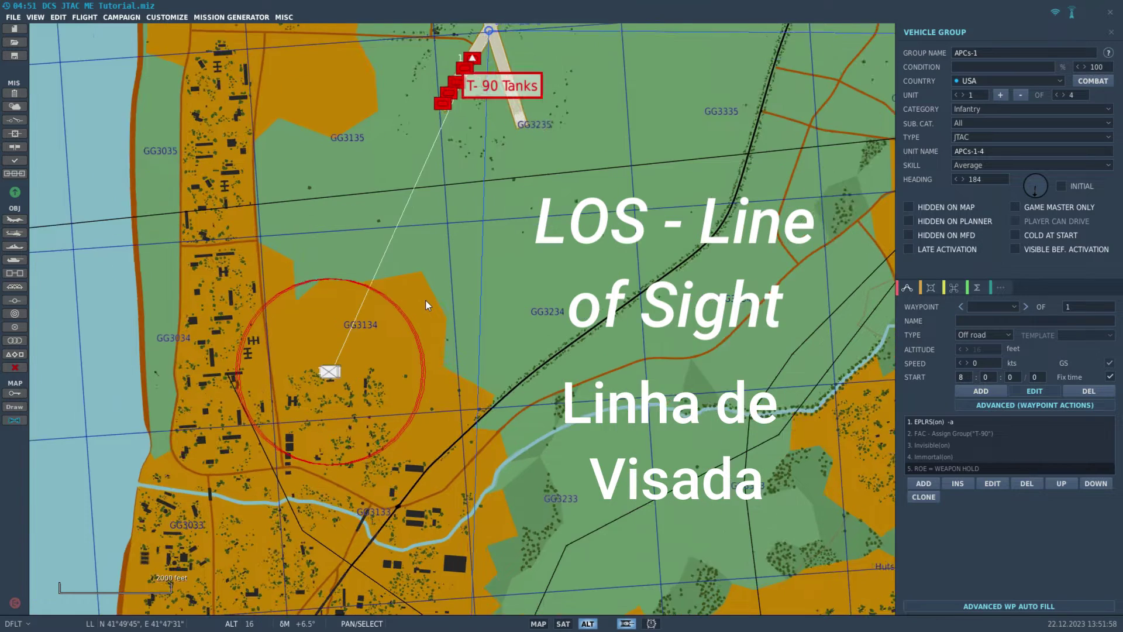
scroll(313, 407, up, 2)
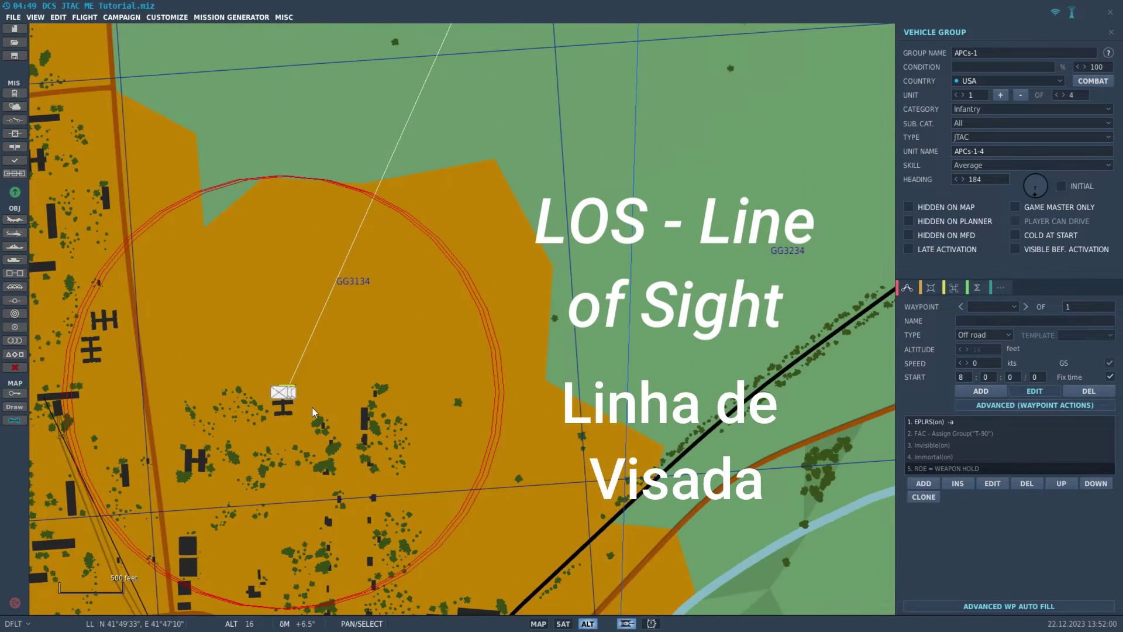
scroll(312, 407, up, 3)
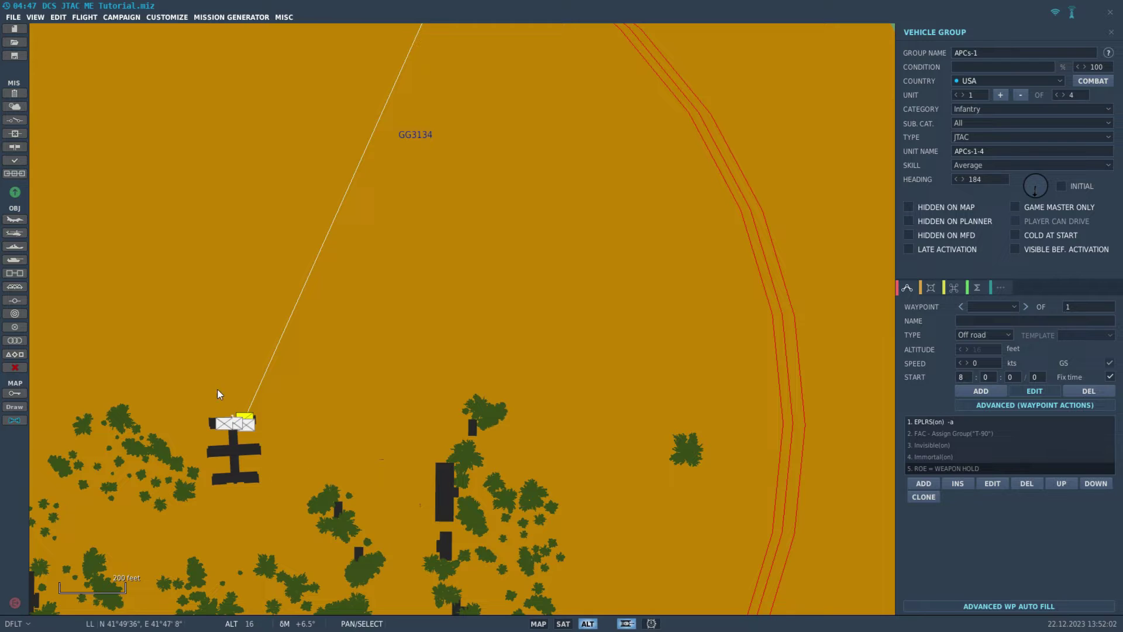
- Examine the ground between the JTAC squad and the T-90 tanks for obstacles to the line of sight
scroll(486, 416, down, 3)
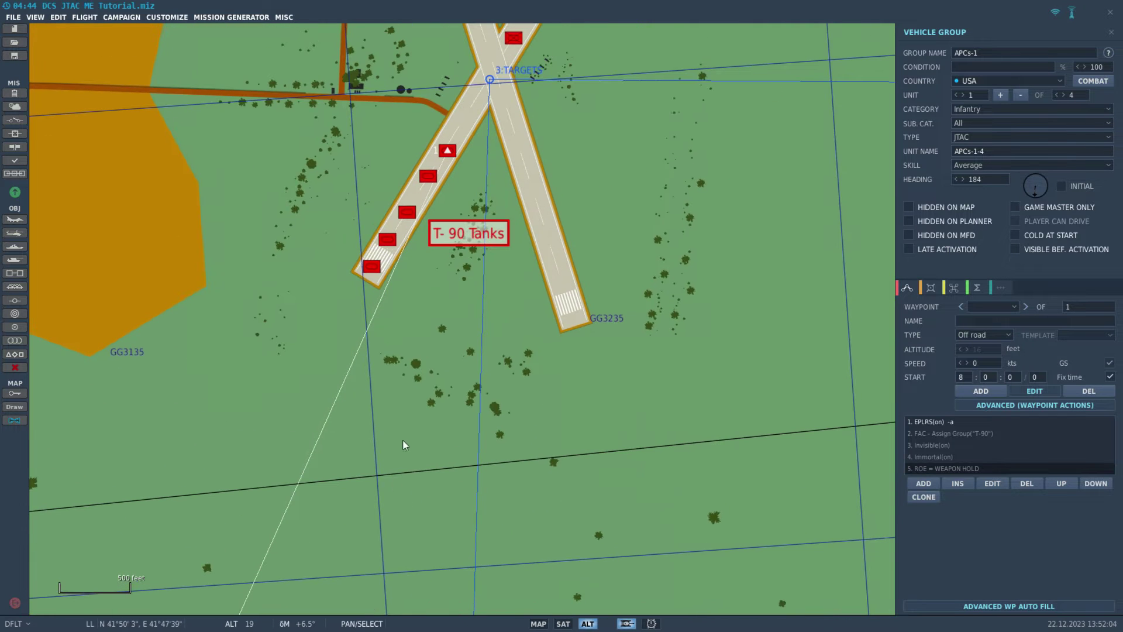
drag(292, 477, 472, 120)
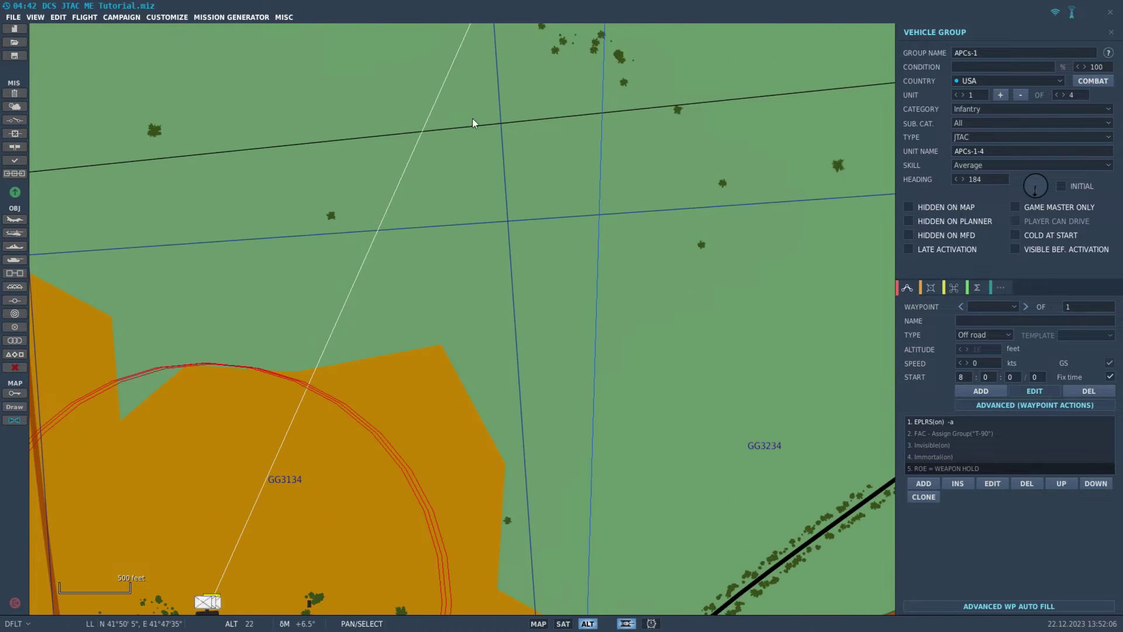
scroll(425, 266, down, 2)
drag(337, 462, 371, 363)
scroll(370, 363, up, 5)
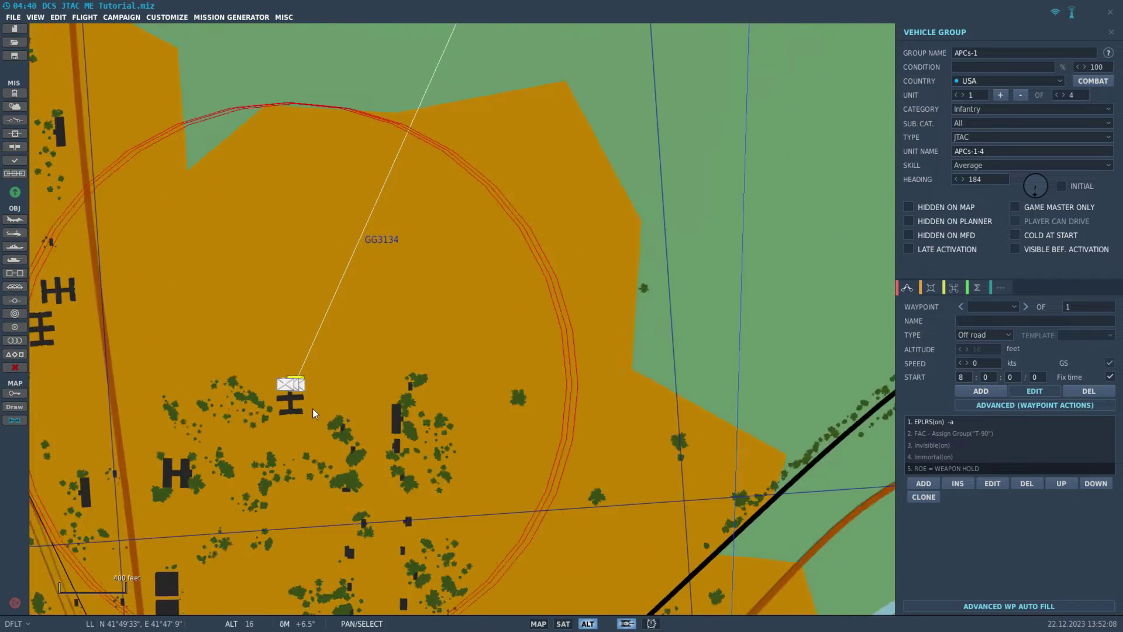
drag(366, 254, 340, 437)
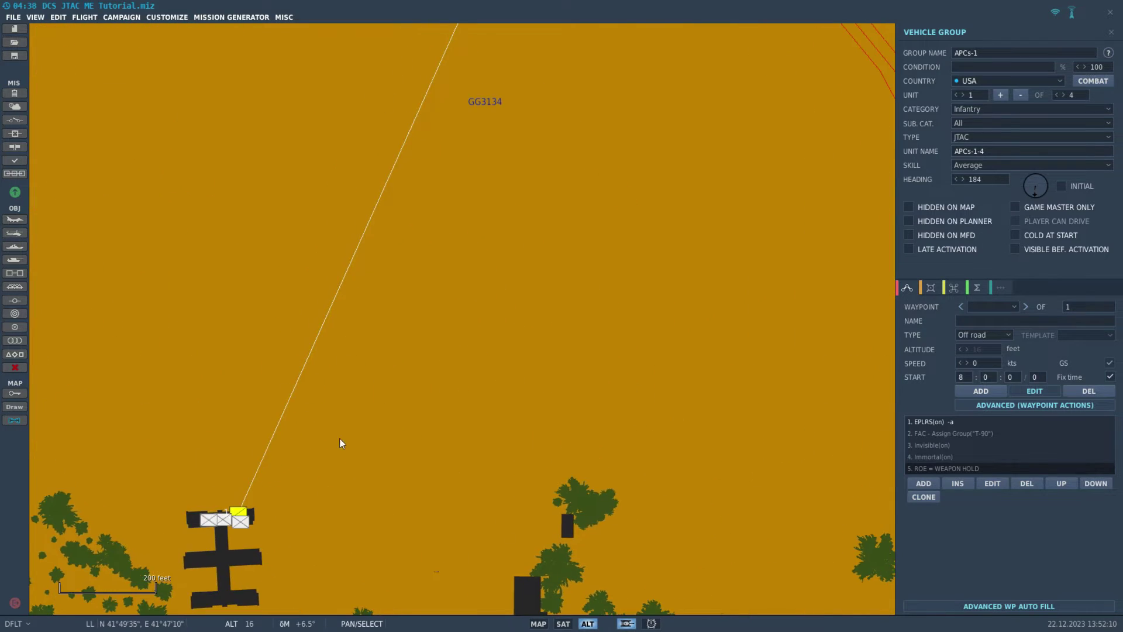
scroll(328, 350, down, 3)
scroll(399, 335, up, 1)
scroll(402, 338, down, 2)
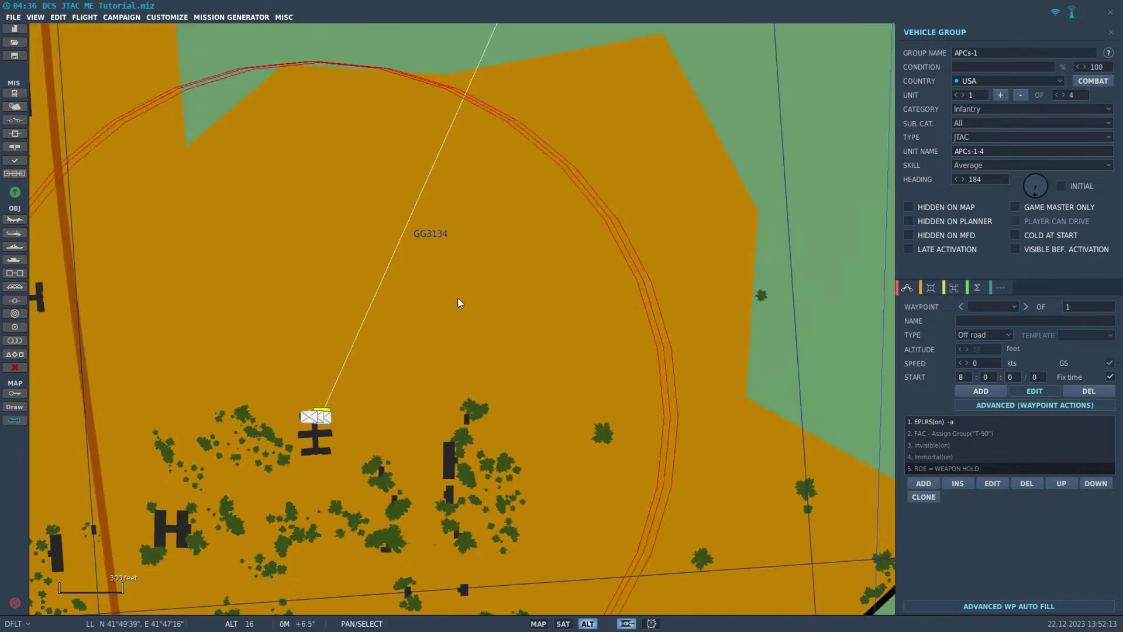
drag(457, 297, 362, 522)
scroll(434, 376, down, 1)
drag(448, 312, 425, 103)
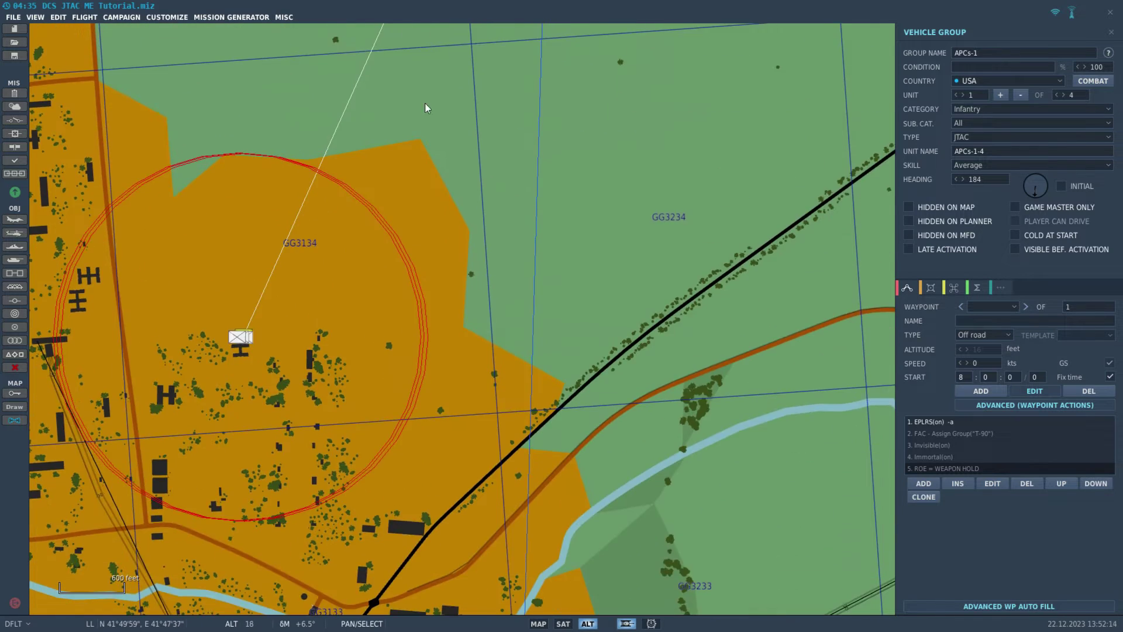
scroll(238, 363, up, 5)
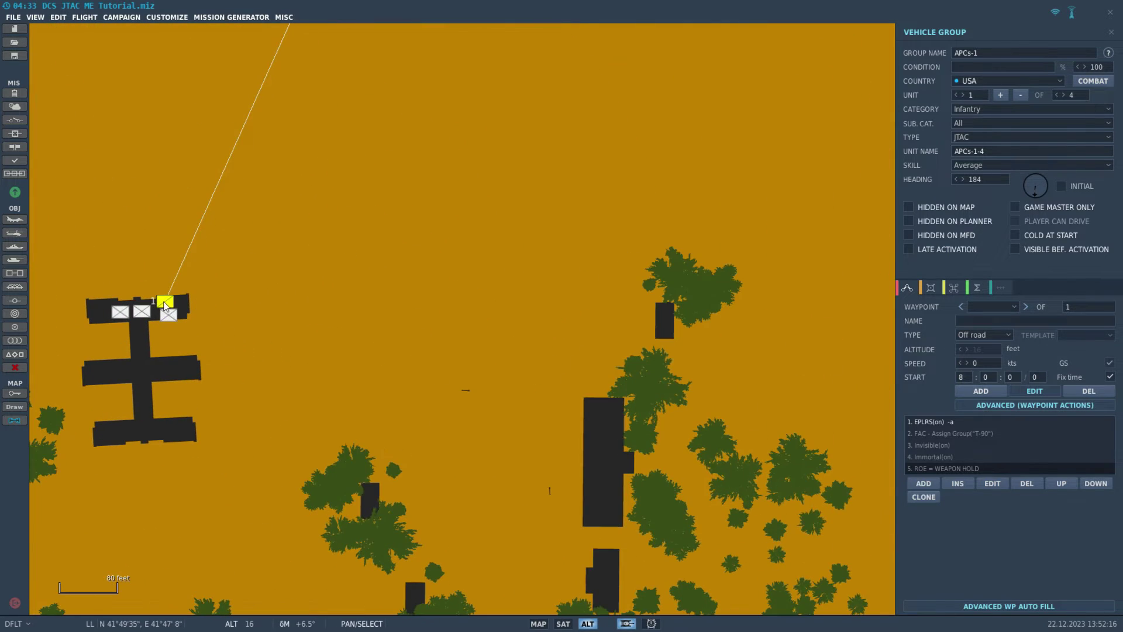
- Move the JTAC squad east from the building to open ground near the eastern edge of grid GG3134
drag(170, 314, 815, 227)
drag(651, 152, 212, 374)
scroll(212, 374, down, 6)
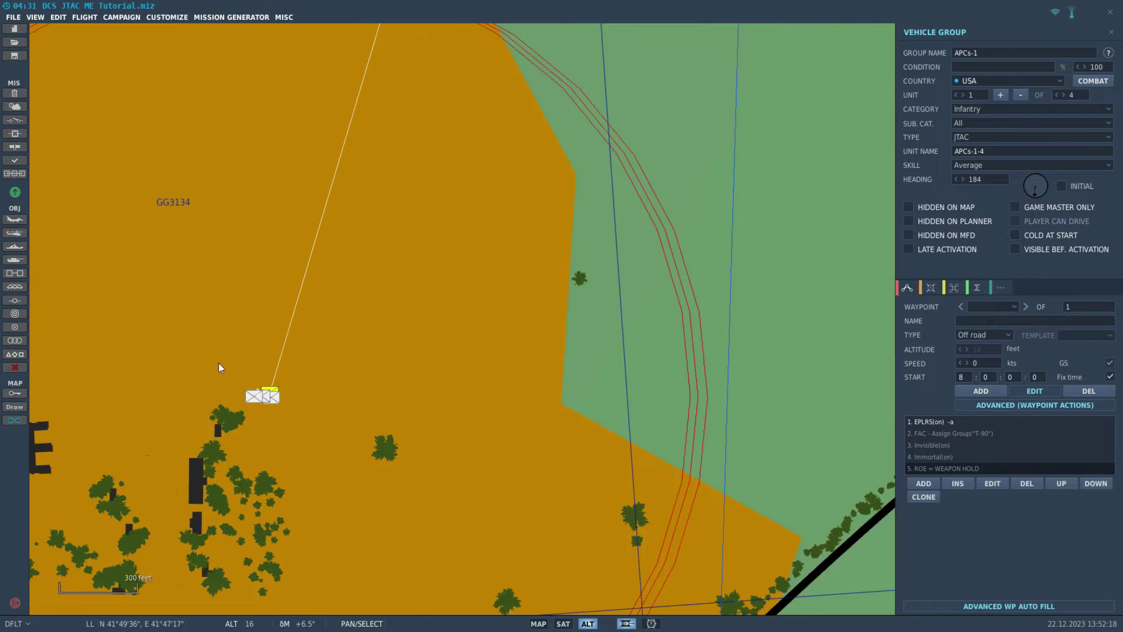
scroll(326, 428, up, 4)
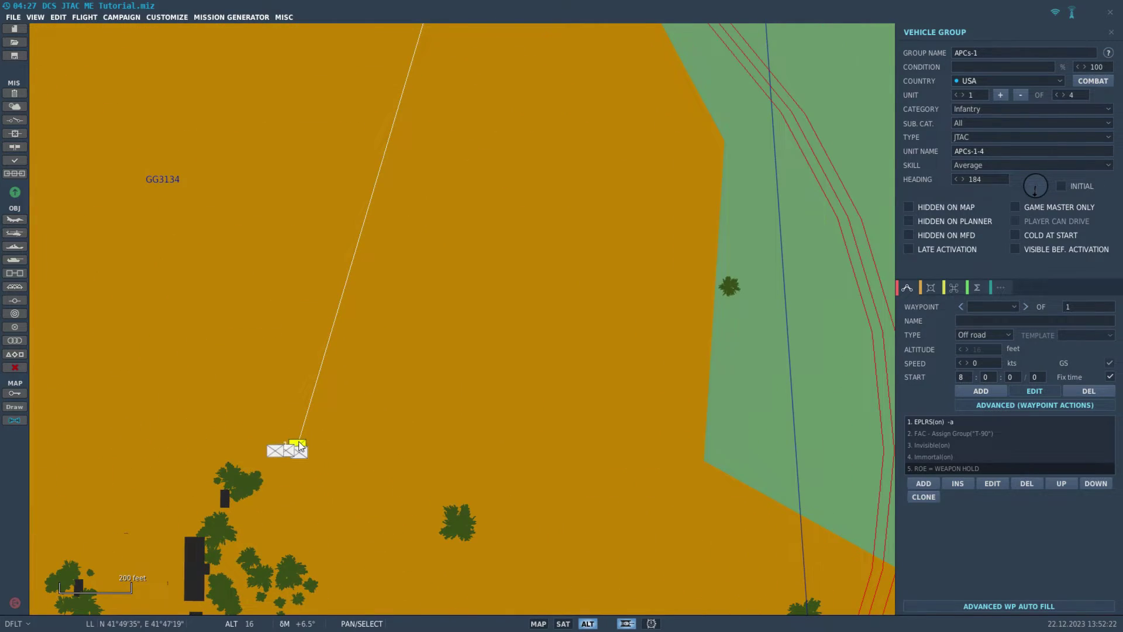
drag(299, 447, 645, 437)
scroll(528, 319, down, 1)
scroll(522, 316, down, 5)
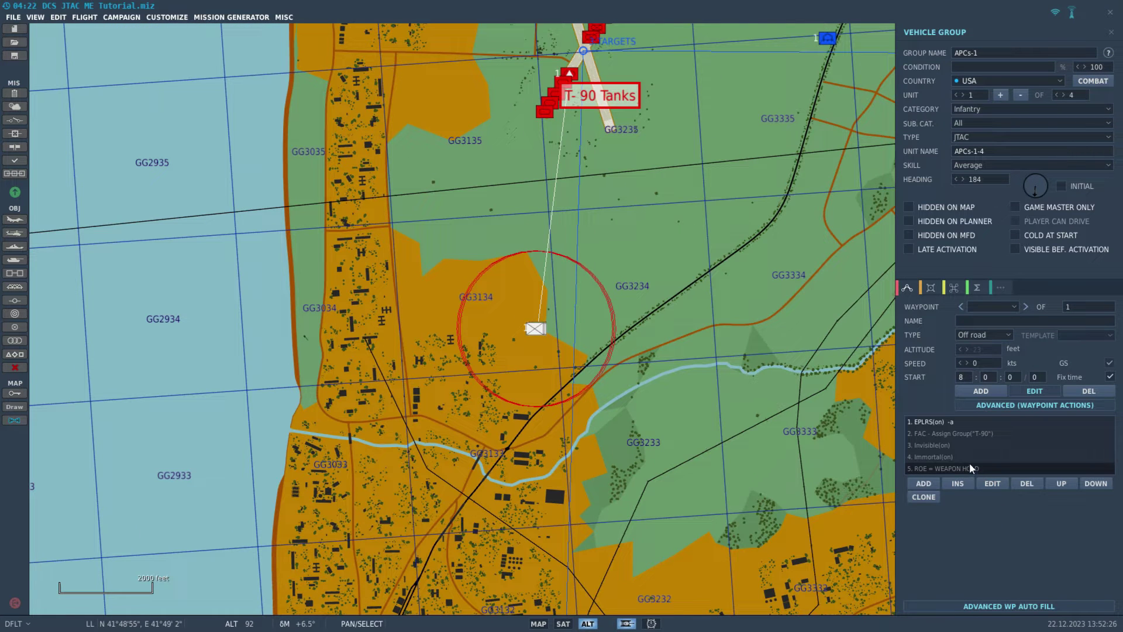
- Edit the JTAC squad's FAC - Assign Group task for T-90 and choose Laser as the designation
double_click(959, 434)
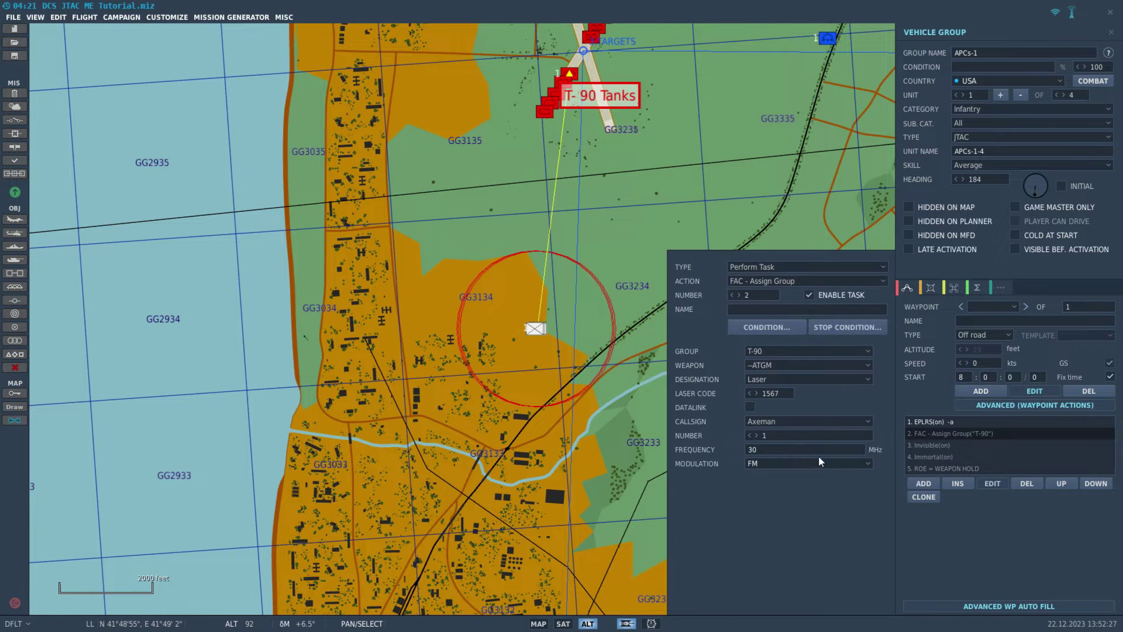
click(793, 381)
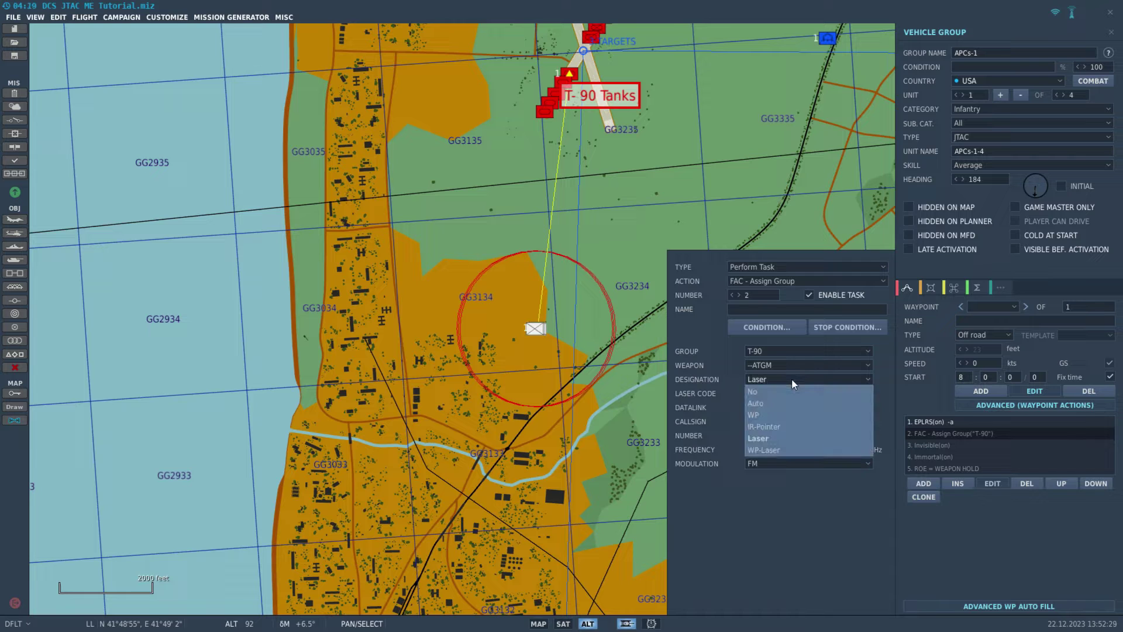
click(760, 438)
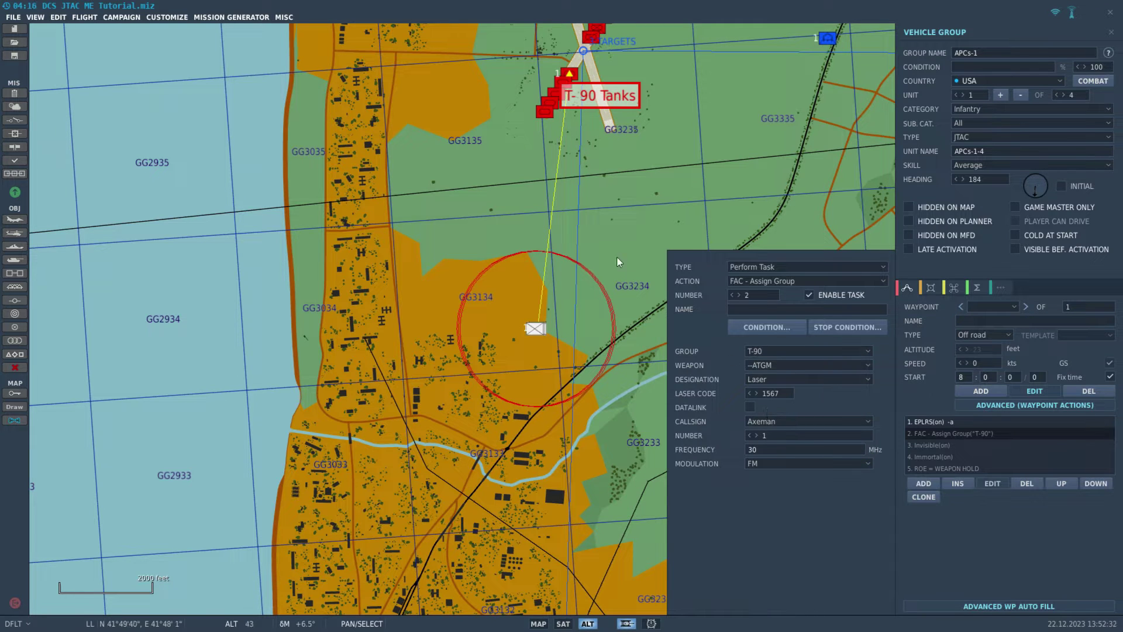
- Select the JTAC squad again and examine its line of sight from the open ground to the T-90 tanks
drag(536, 256, 515, 319)
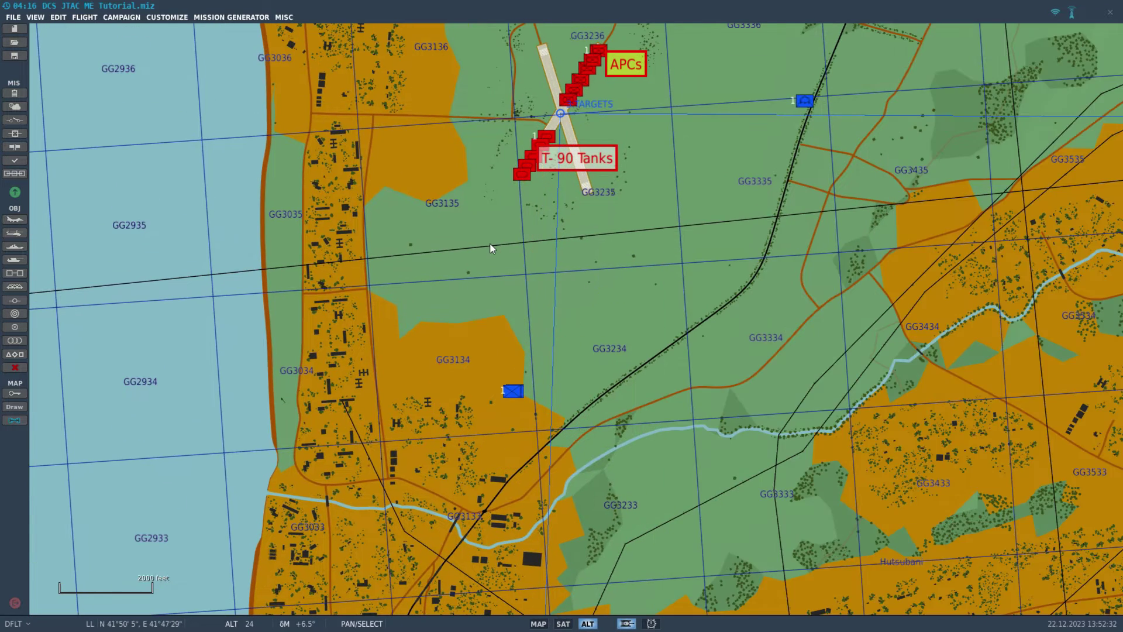
click(512, 391)
drag(589, 266, 415, 571)
scroll(522, 375, up, 3)
scroll(409, 381, up, 1)
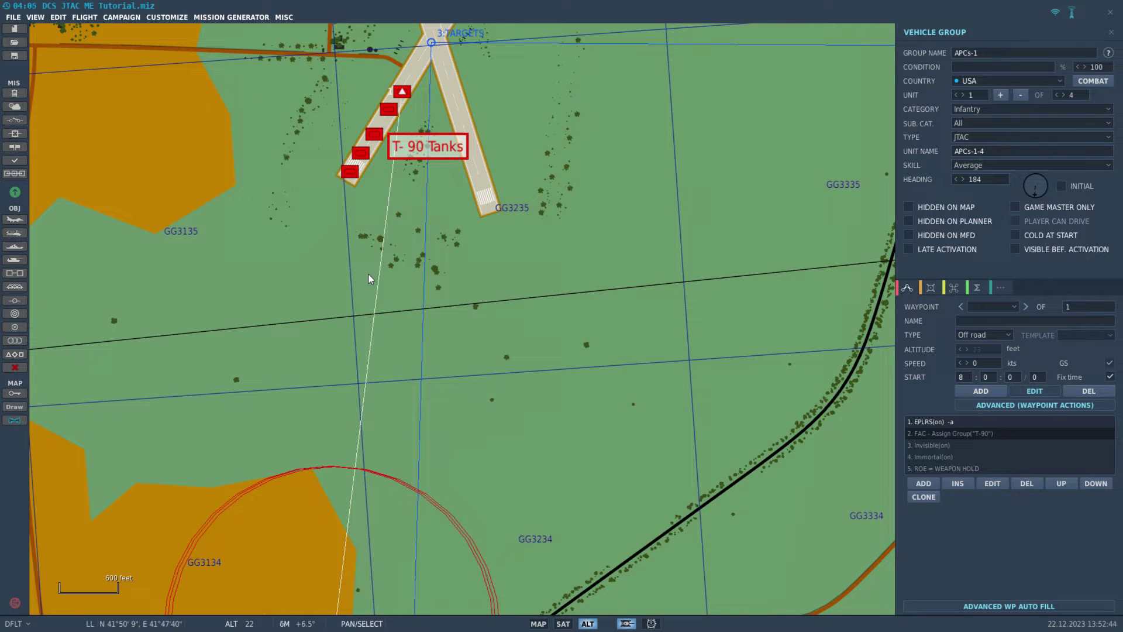
scroll(395, 217, up, 3)
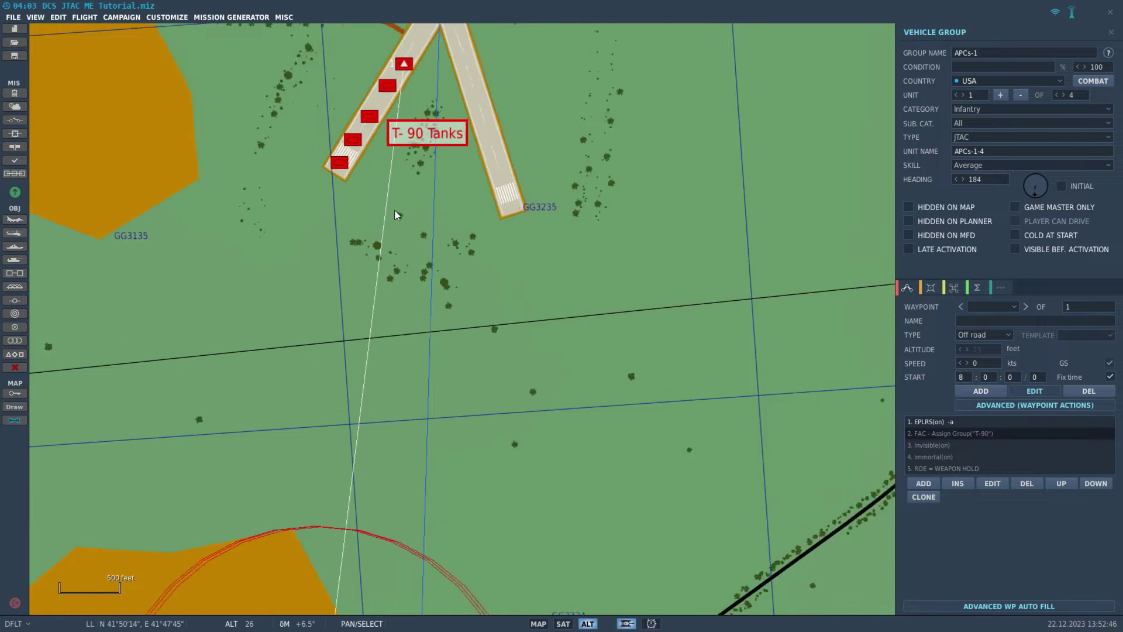
scroll(345, 282, down, 3)
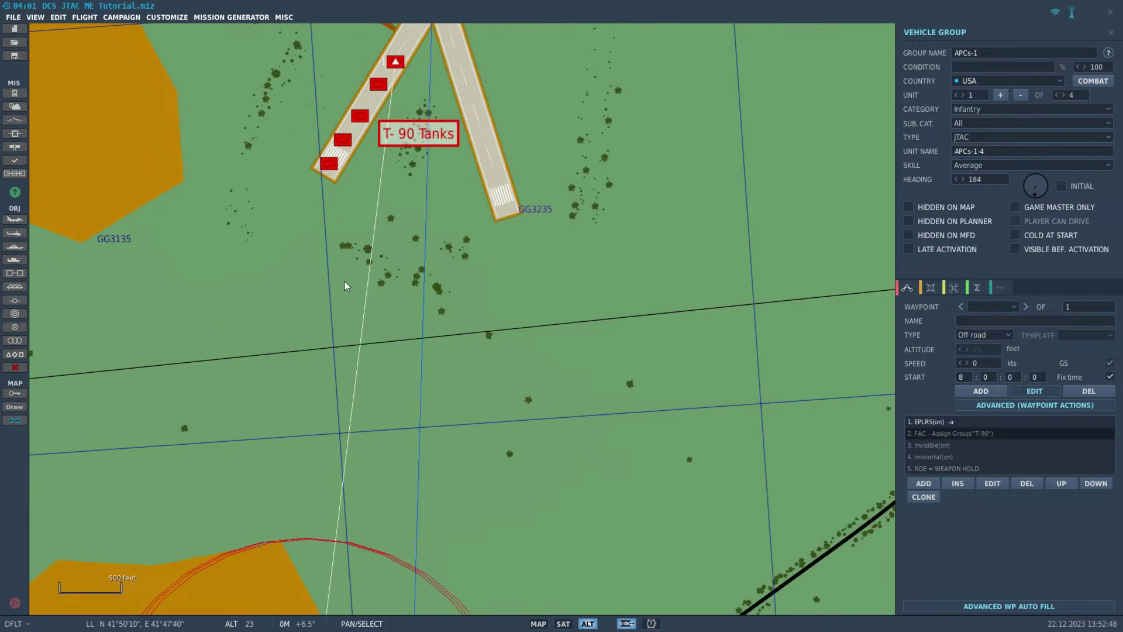
drag(381, 456, 616, 195)
scroll(616, 194, down, 1)
scroll(561, 381, up, 2)
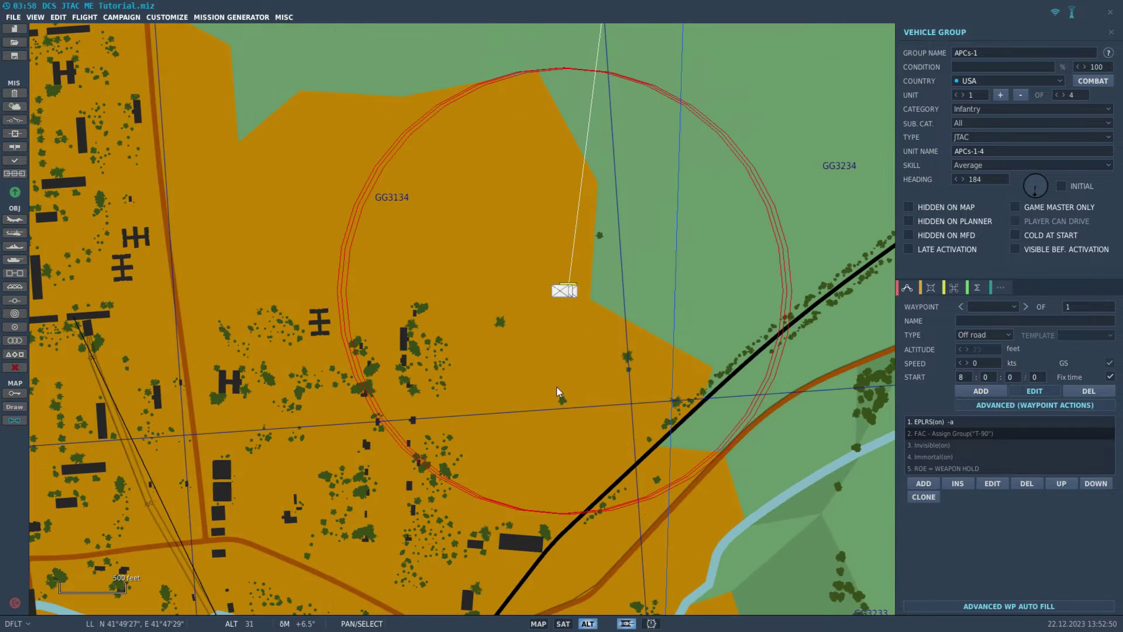
scroll(567, 297, up, 3)
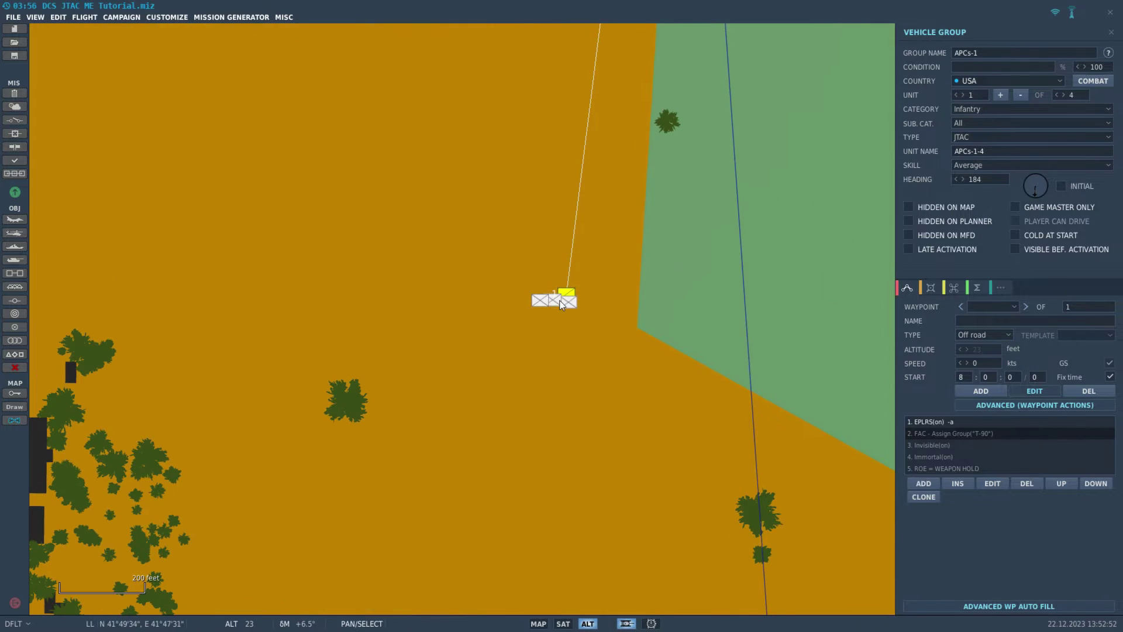
- Move the JTAC squad back west onto the northern end of the building in grid GG3134
drag(566, 292, 84, 326)
drag(182, 364, 499, 374)
scroll(498, 373, up, 2)
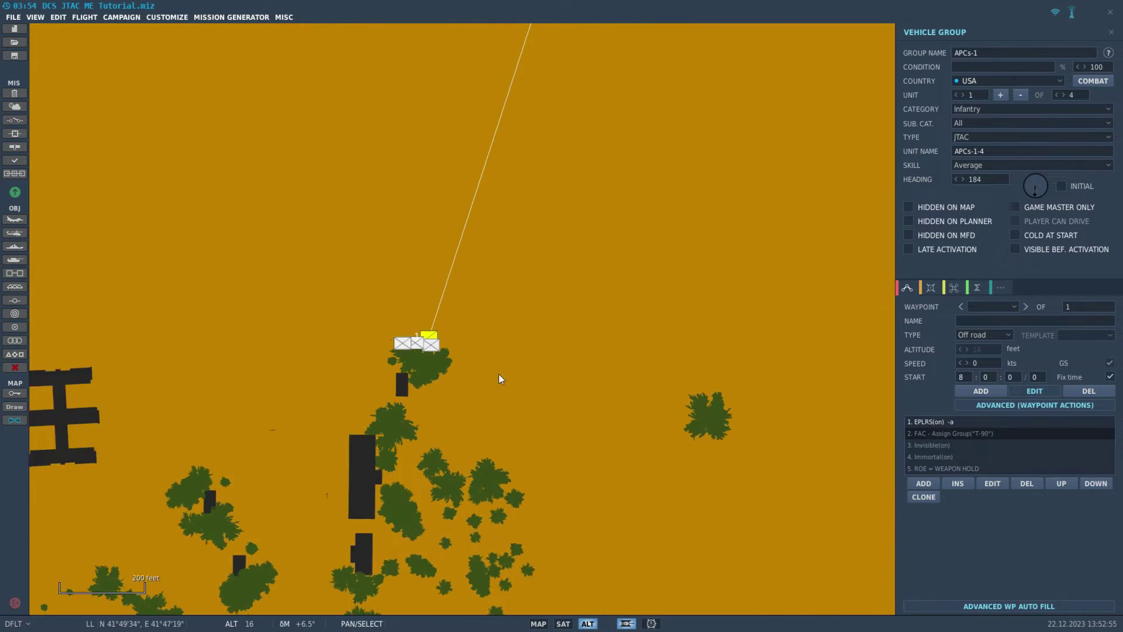
drag(390, 318, 30, 355)
drag(116, 397, 640, 256)
scroll(631, 263, down, 2)
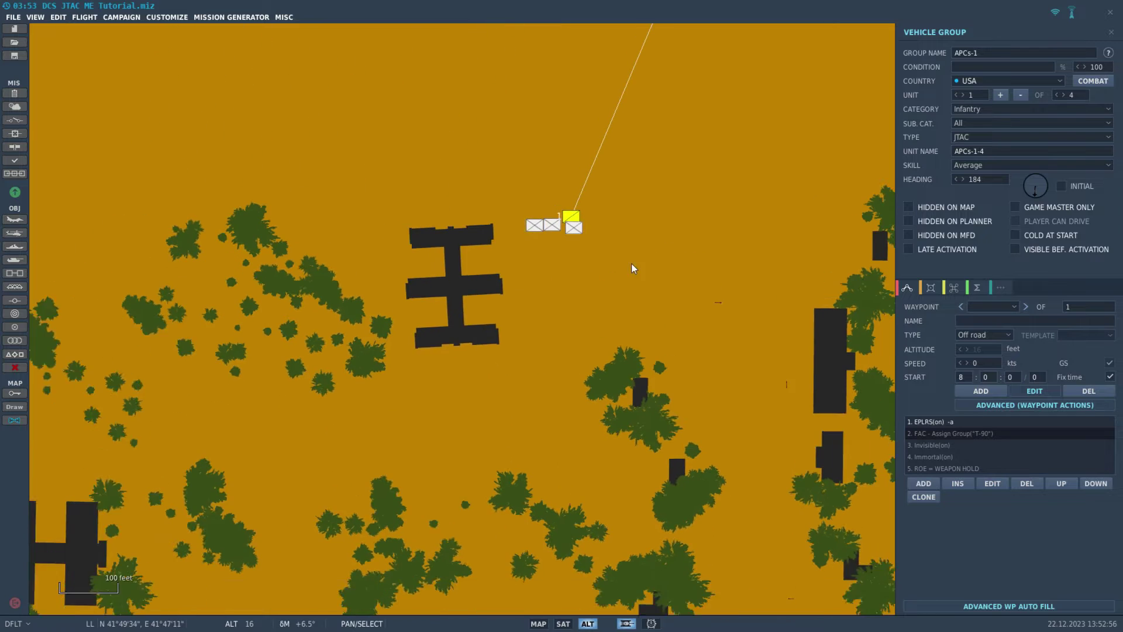
drag(578, 225, 496, 240)
scroll(528, 214, down, 5)
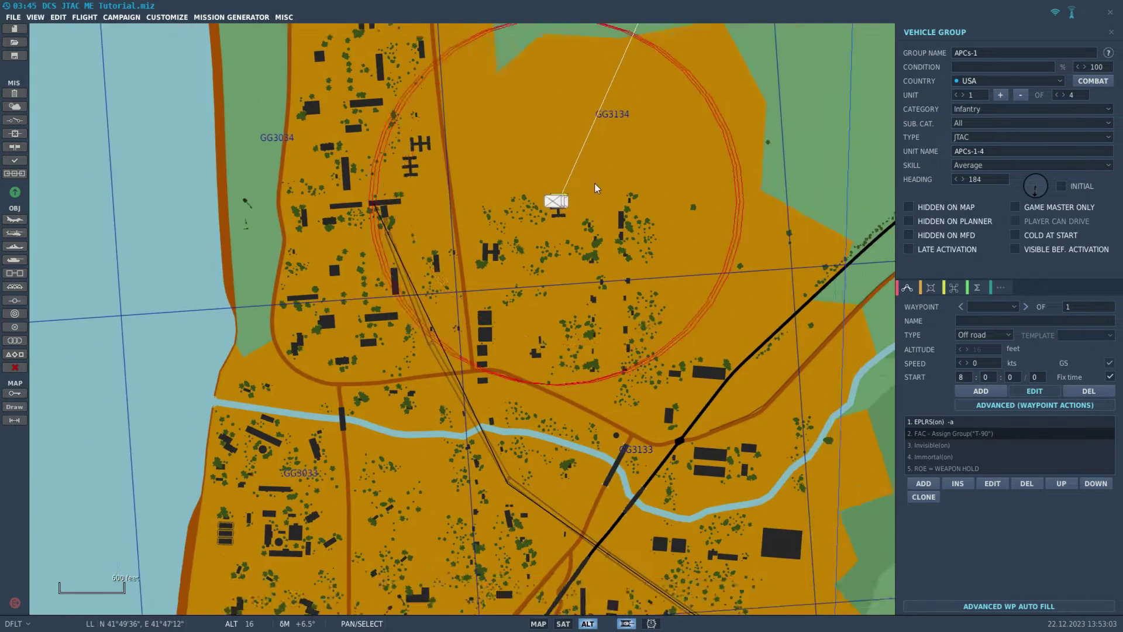
- Move the ATGM HMMWV across the railway to the east side of its tree line, opposite the APCs
right_drag(594, 184, 339, 587)
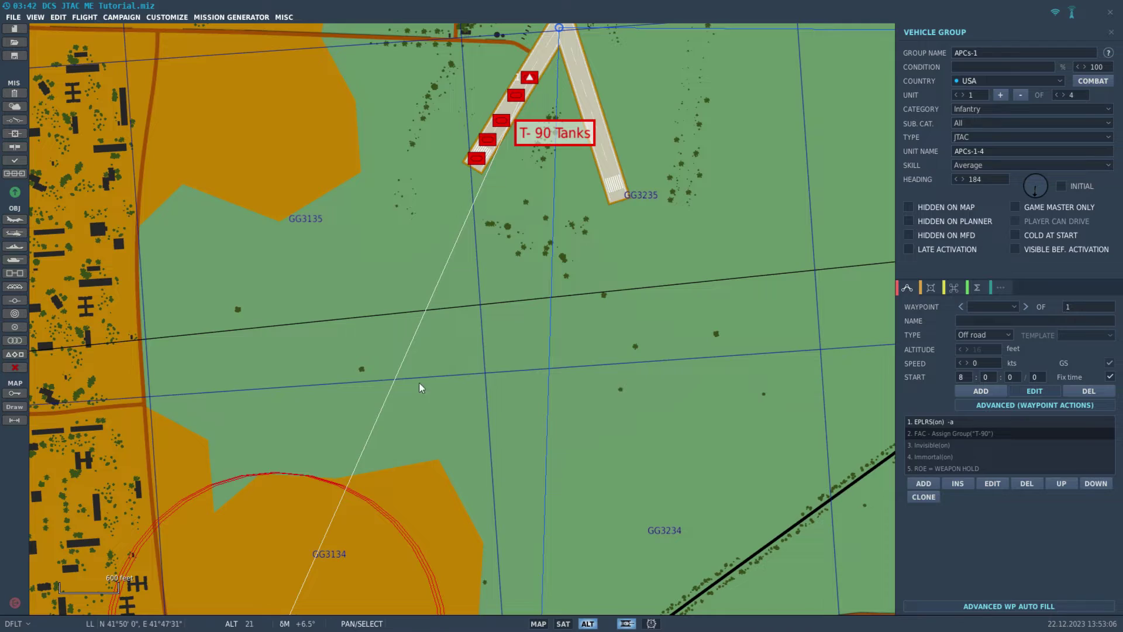
right_drag(387, 520, 453, 392)
scroll(427, 323, down, 3)
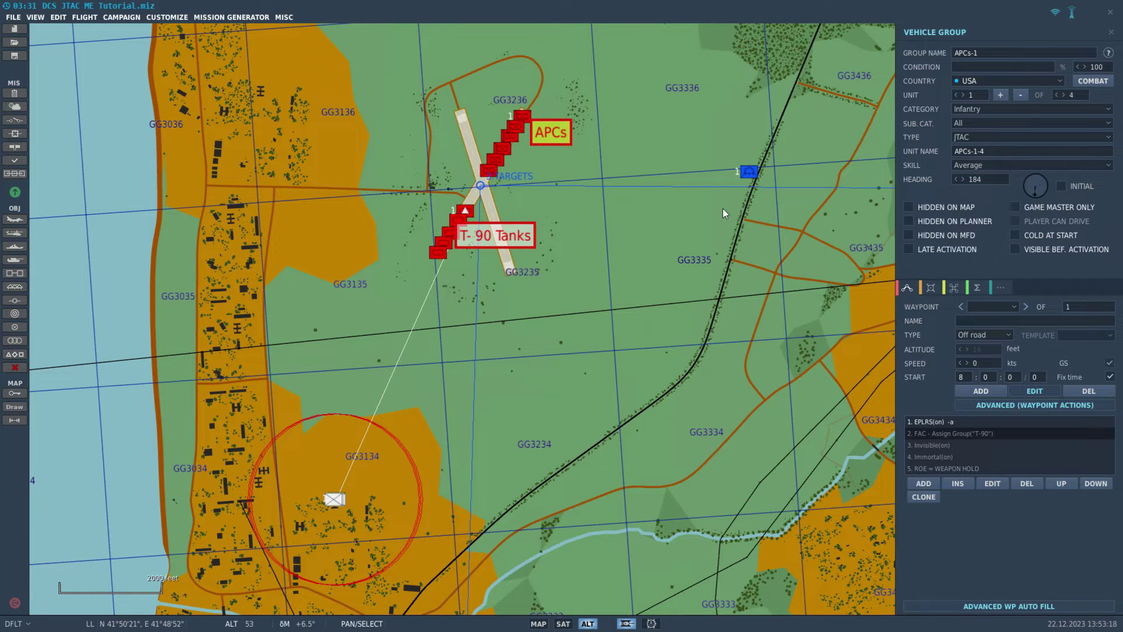
scroll(722, 208, up, 4)
scroll(618, 264, up, 3)
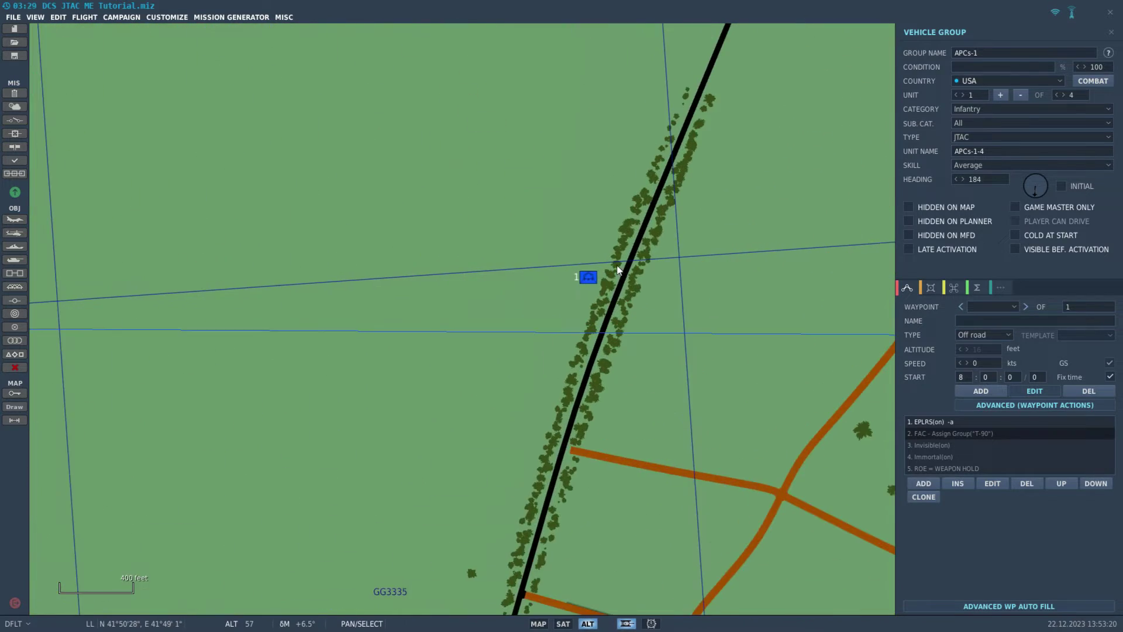
drag(639, 288, 494, 346)
scroll(493, 346, down, 3)
scroll(482, 355, up, 1)
scroll(483, 360, up, 3)
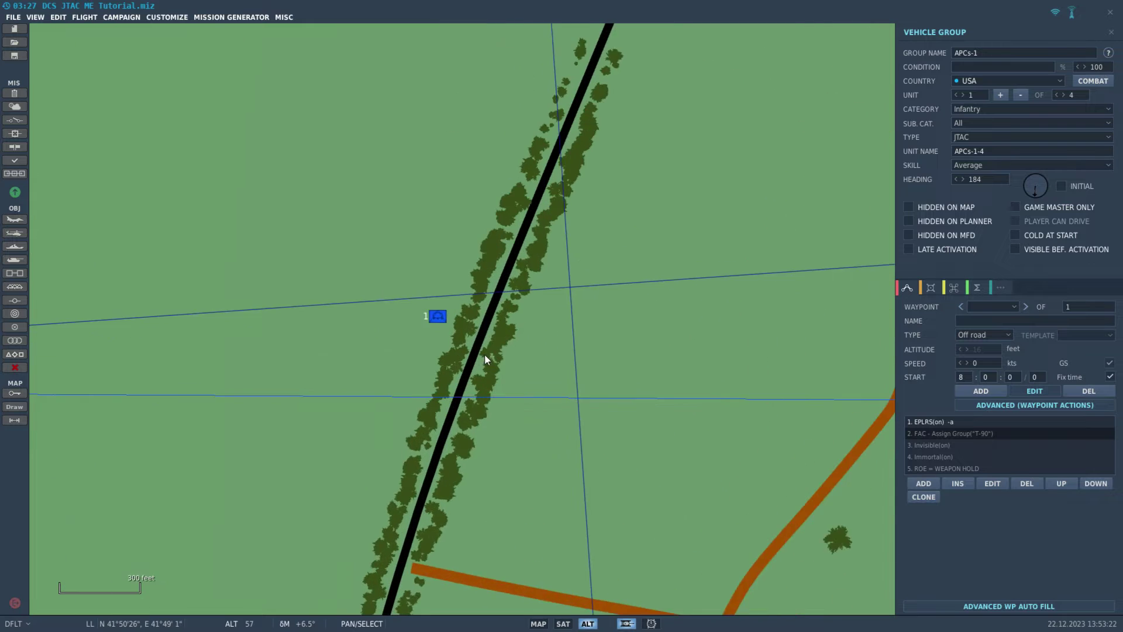
click(573, 291)
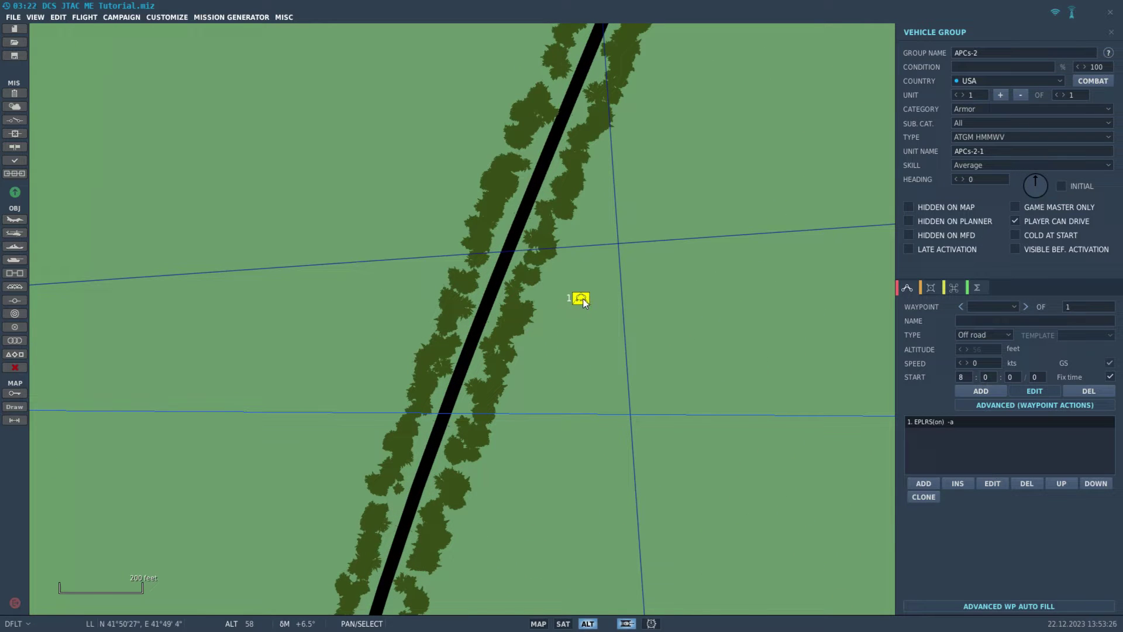
scroll(525, 309, down, 1)
scroll(525, 308, down, 3)
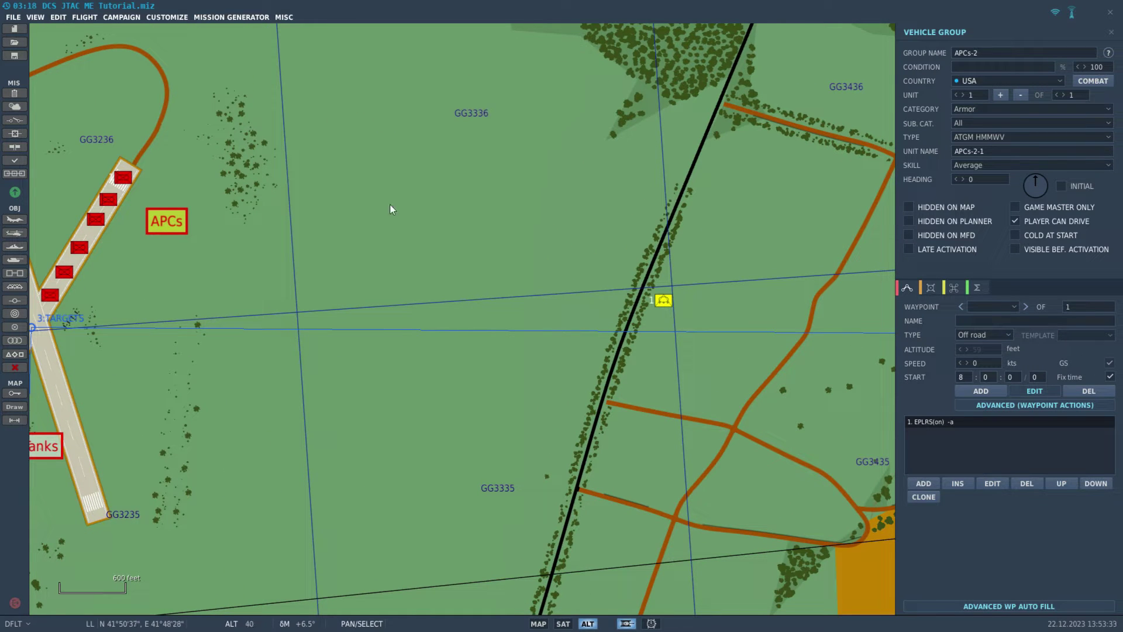
- Move the ATGM HMMWV north along the railway to the gap between the tree line and the forest
right_drag(399, 204, 388, 234)
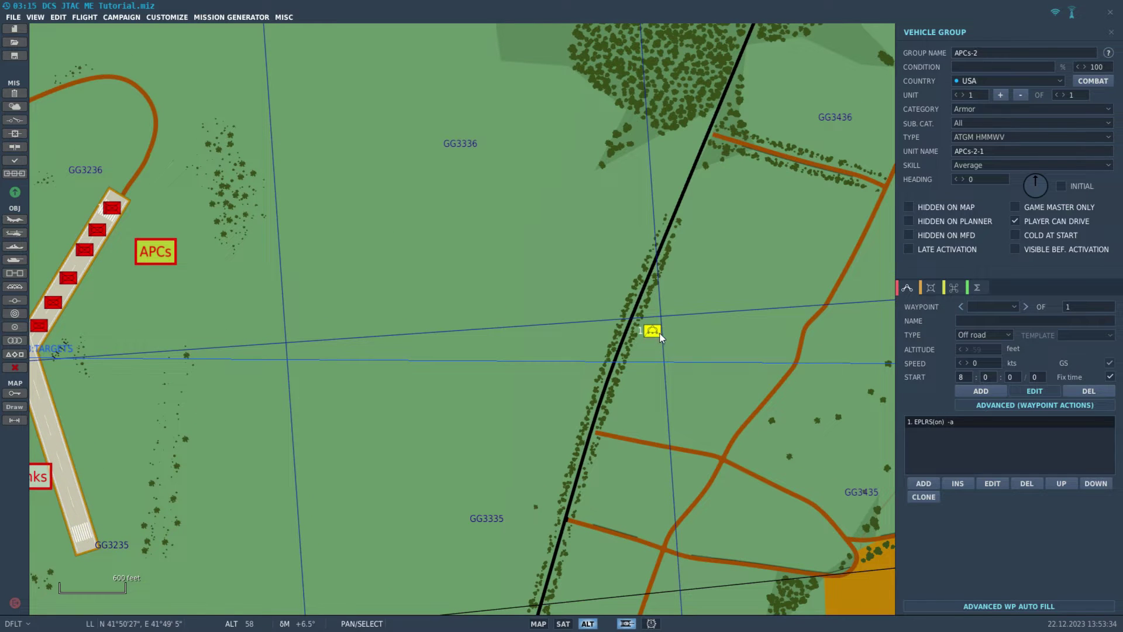
drag(653, 331, 688, 186)
drag(484, 260, 602, 250)
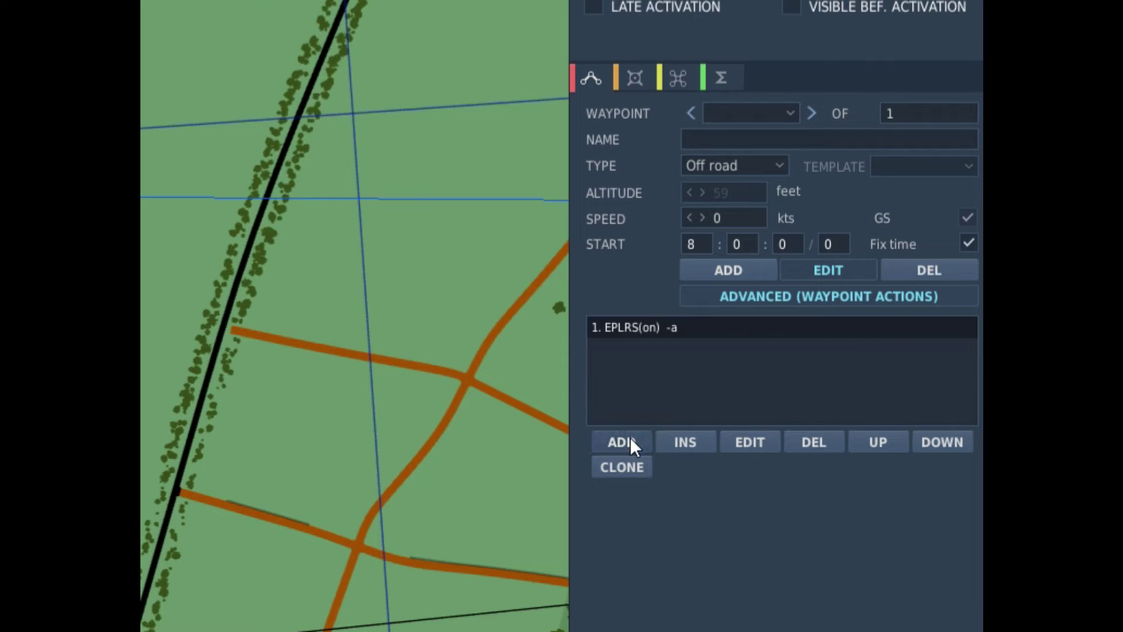
- Add a Perform Task action, FAC - Assign Group, to the HMMWV's waypoint with APCs as the target group
click(923, 483)
click(377, 41)
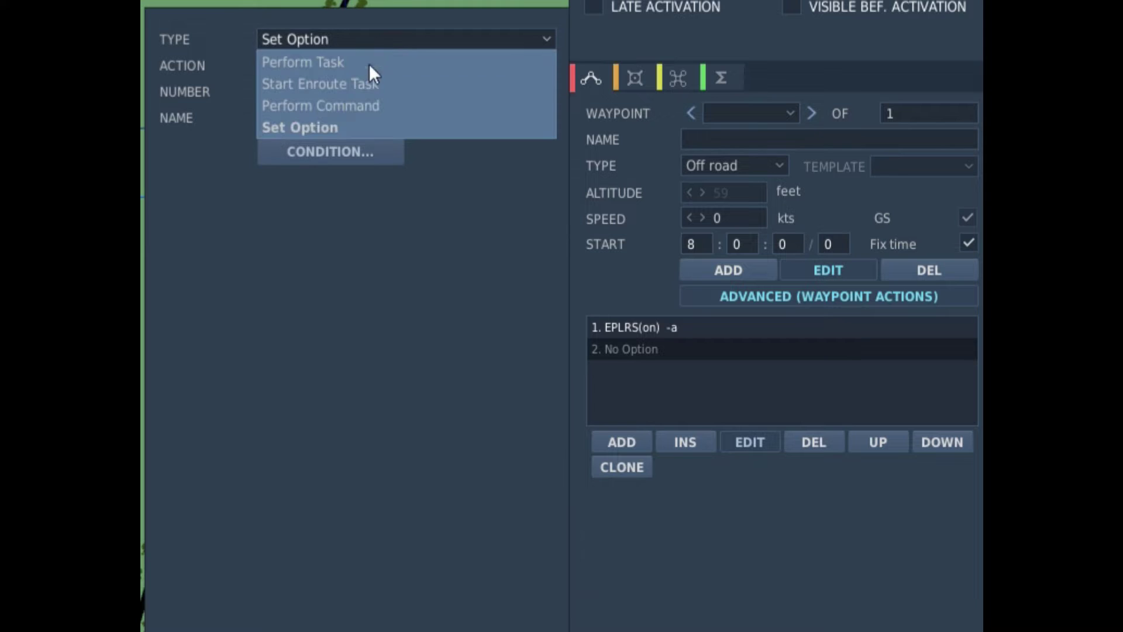
click(373, 96)
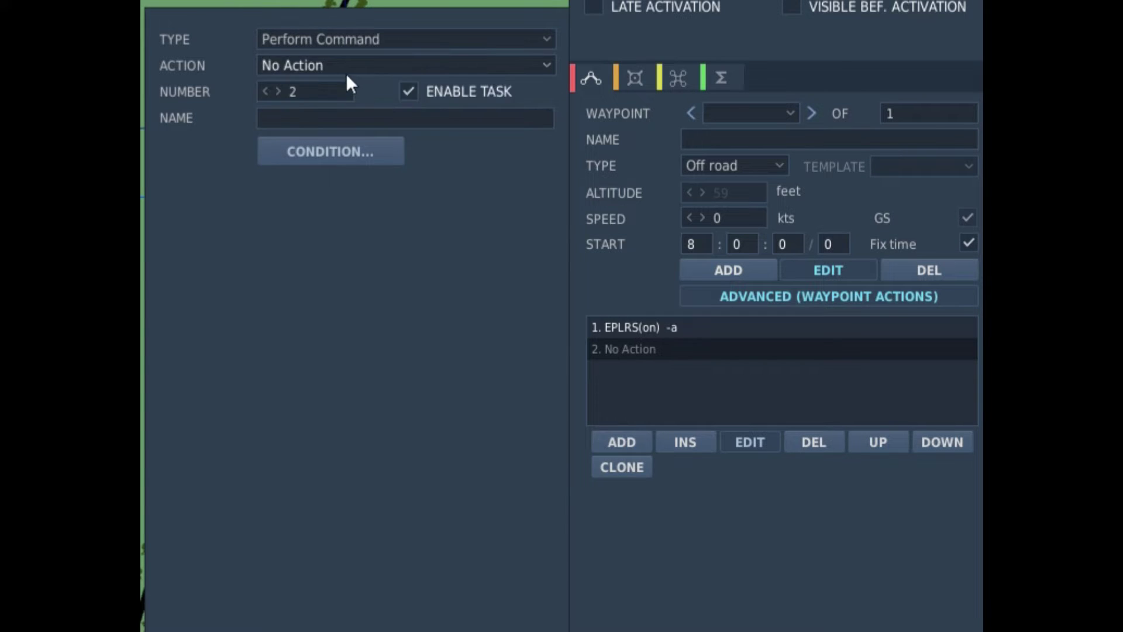
click(345, 71)
click(342, 64)
click(331, 39)
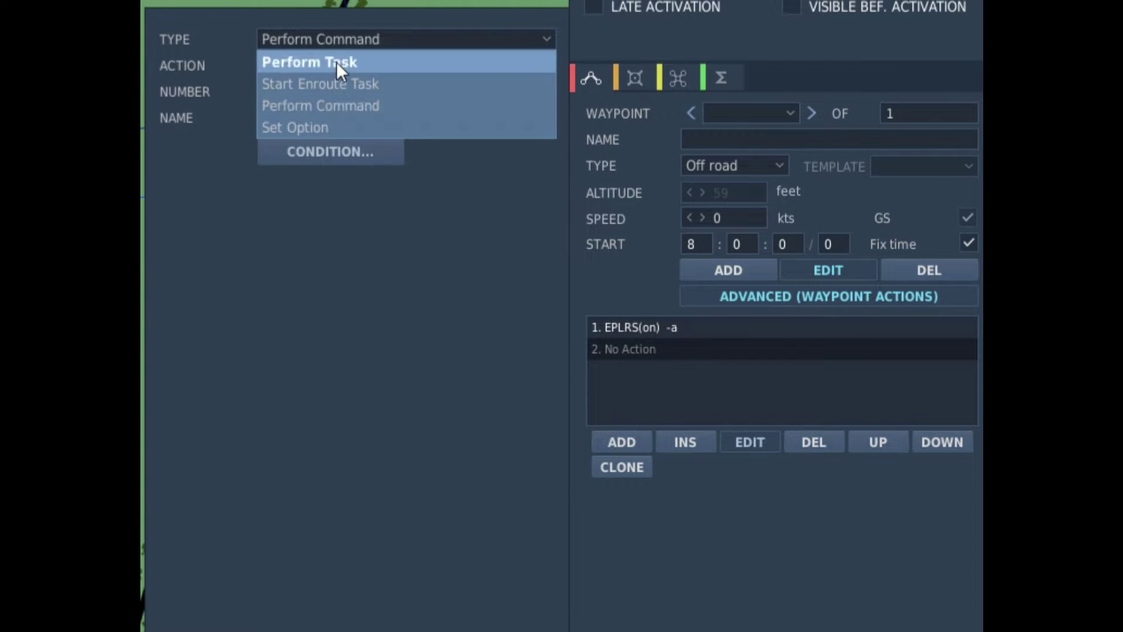
click(335, 61)
click(338, 69)
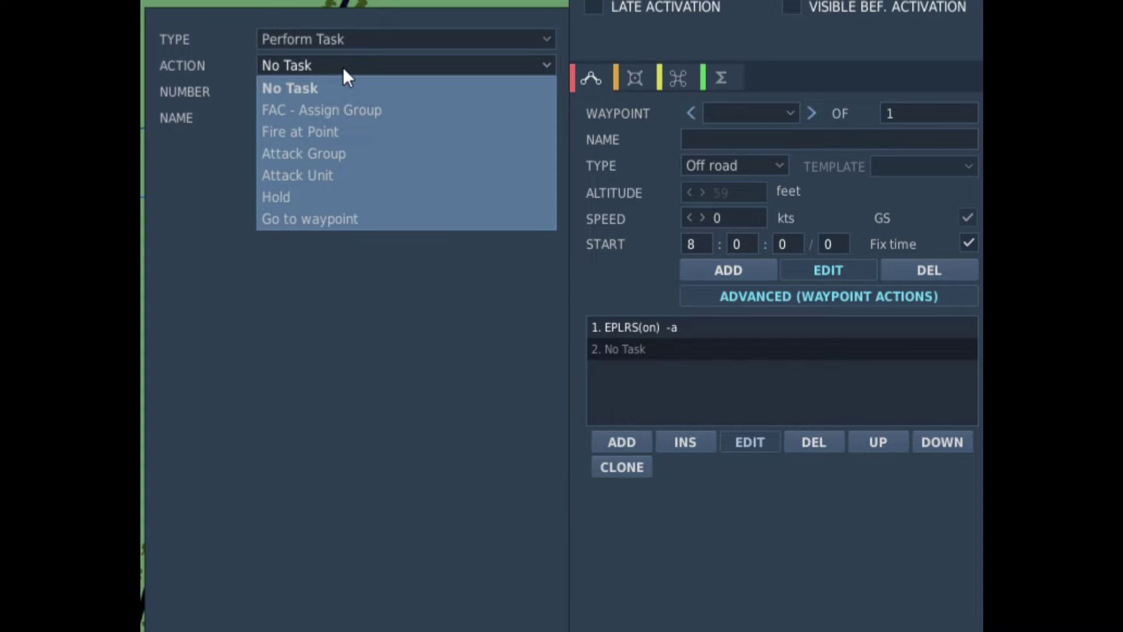
click(325, 115)
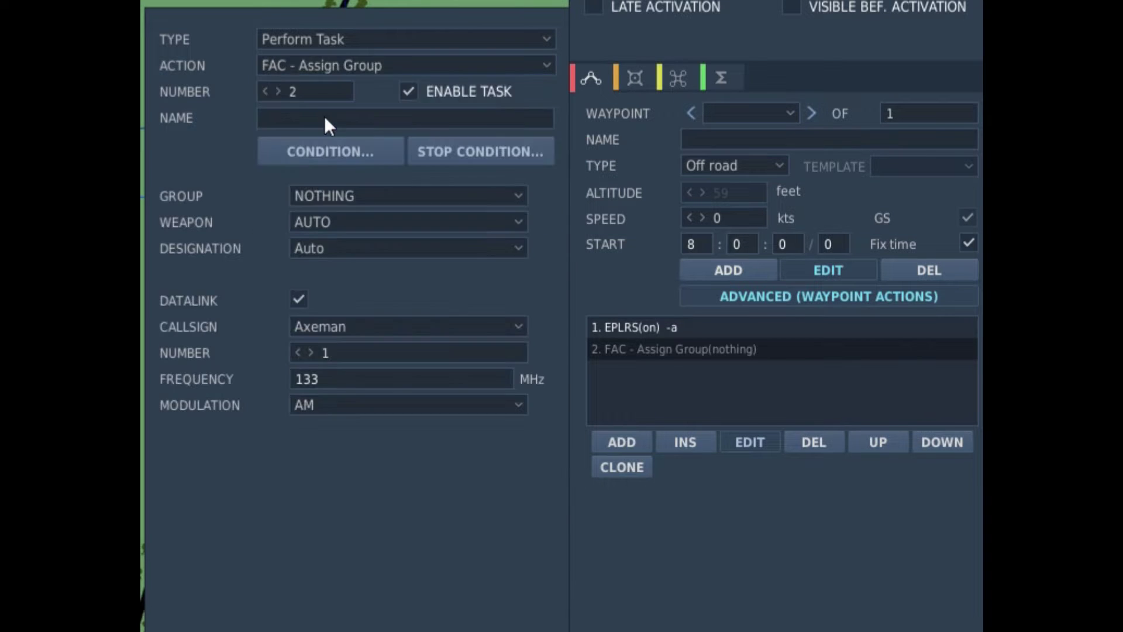
click(344, 193)
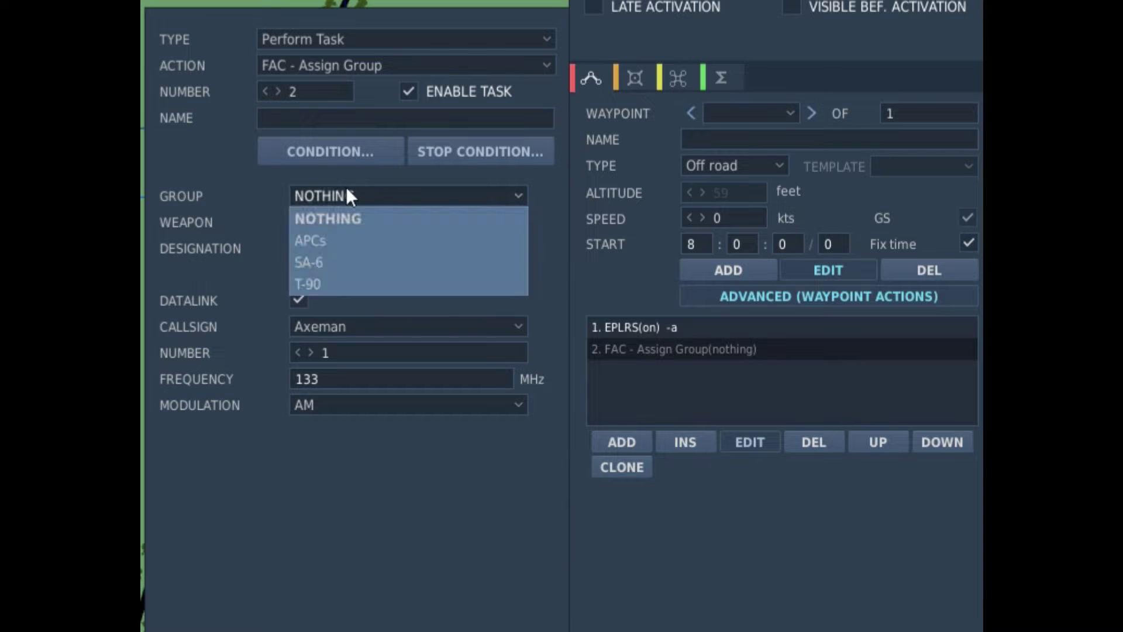
click(327, 237)
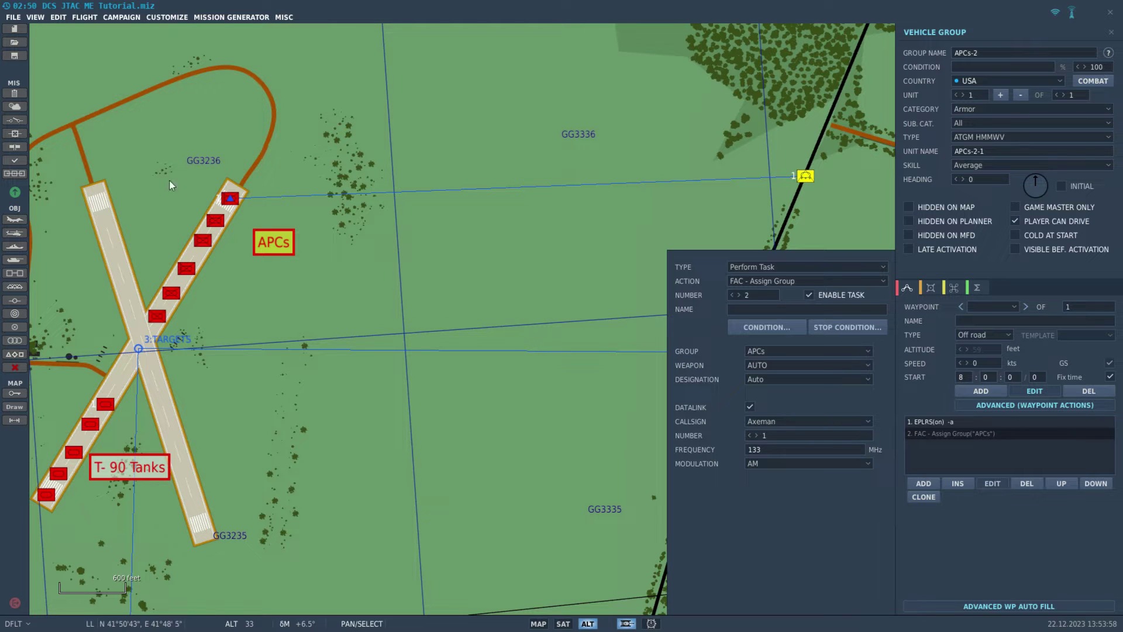
- Set the FAC task's weapon to Guided bombs and its designation to WP-Laser with laser code 1712
click(788, 365)
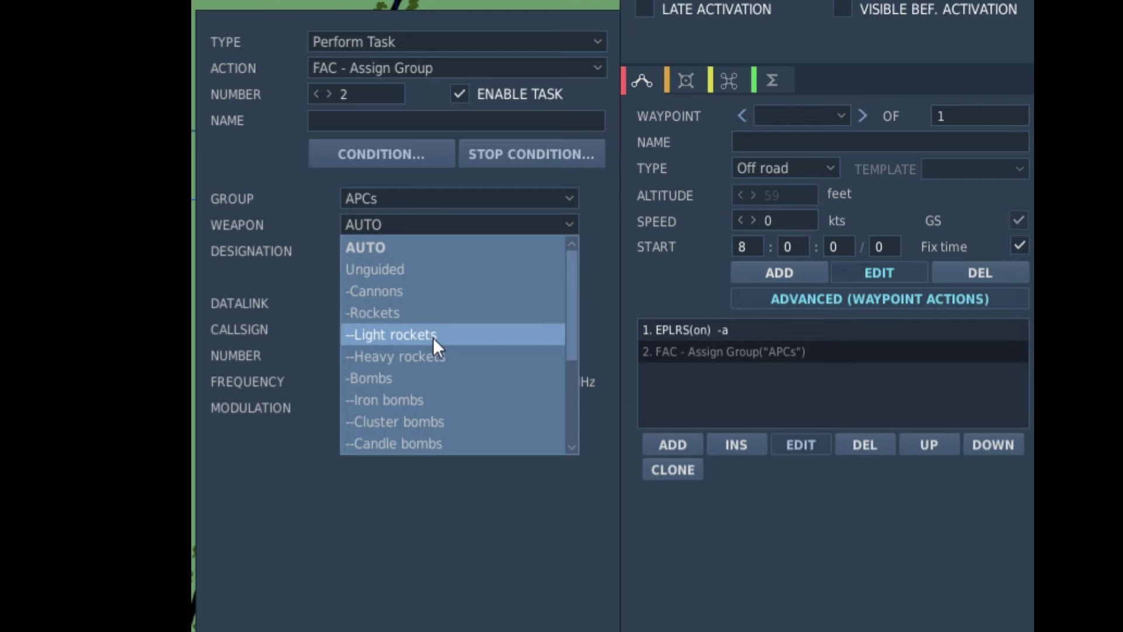
scroll(794, 444, down, 2)
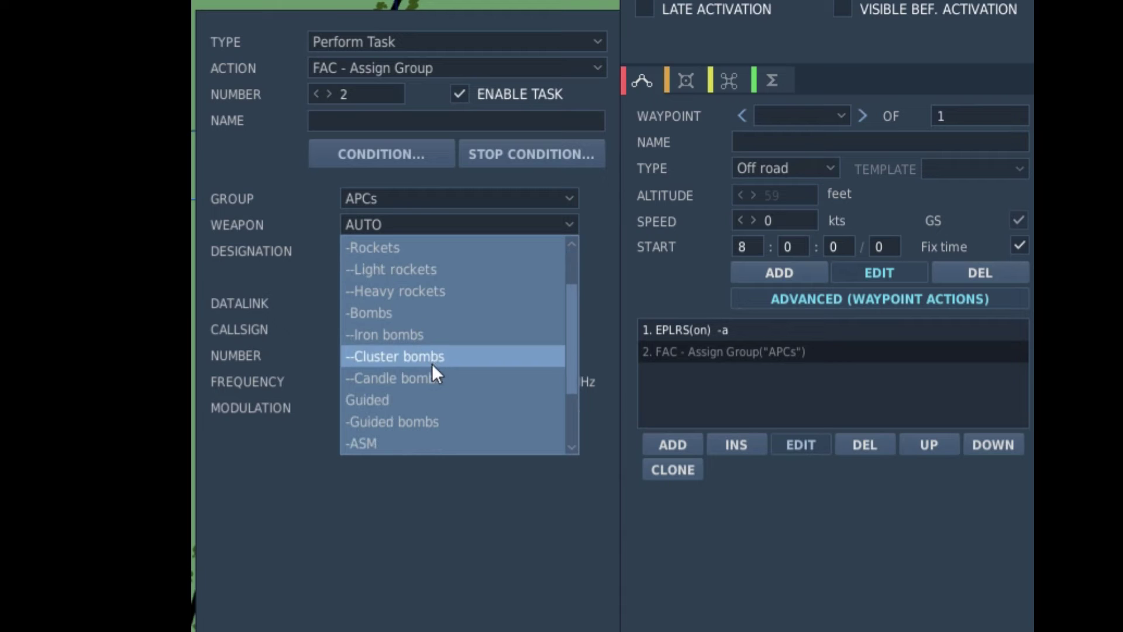
scroll(799, 422, down, 3)
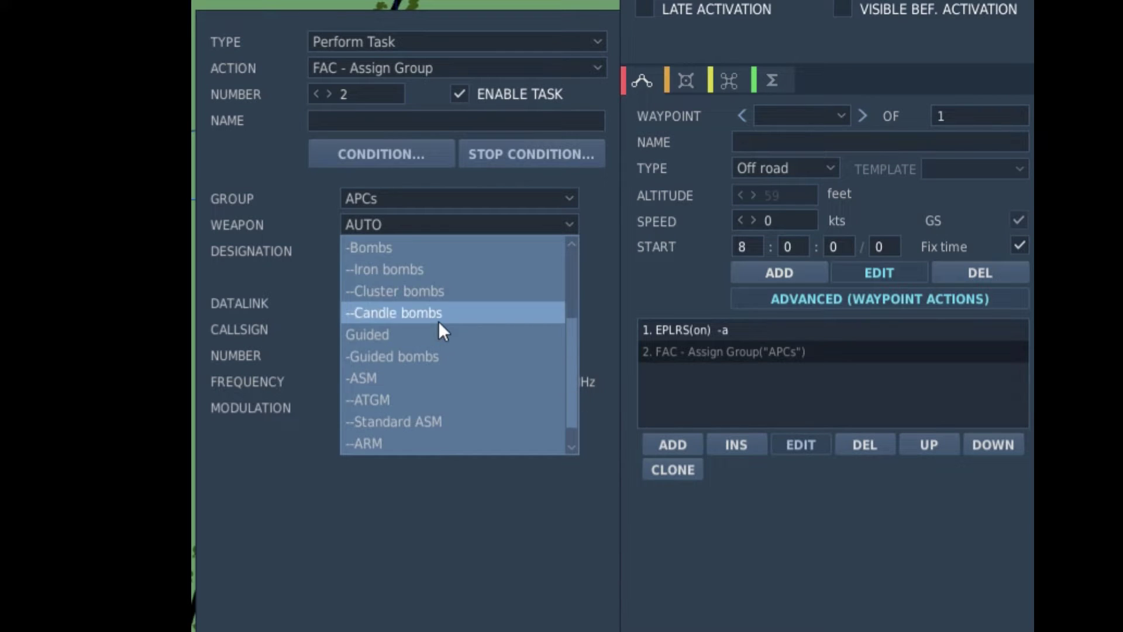
click(406, 356)
click(403, 257)
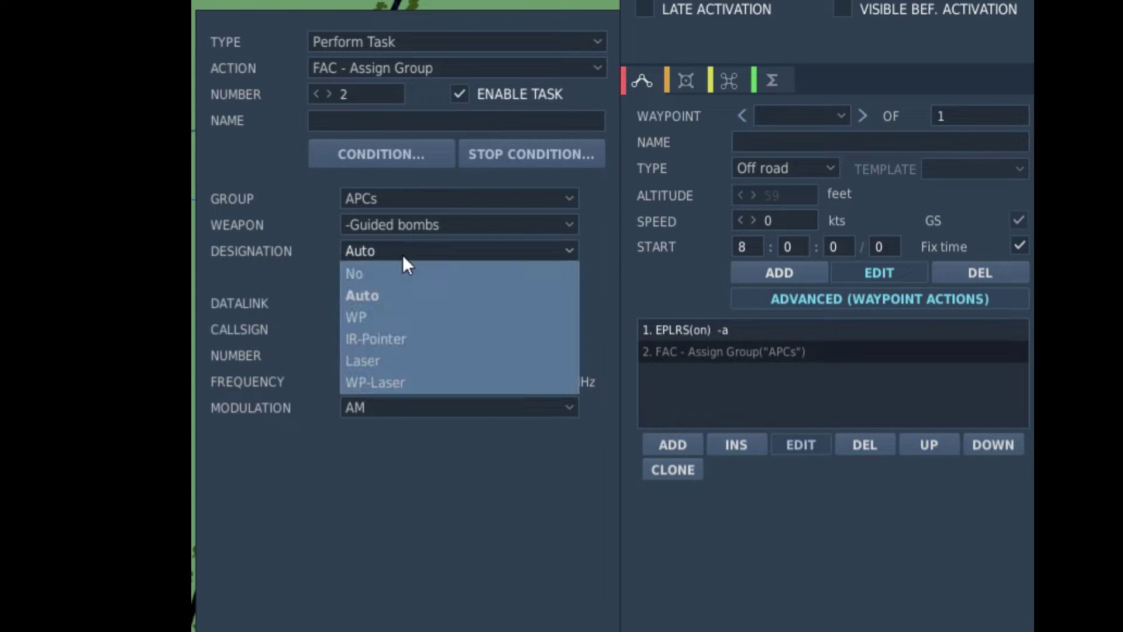
click(424, 381)
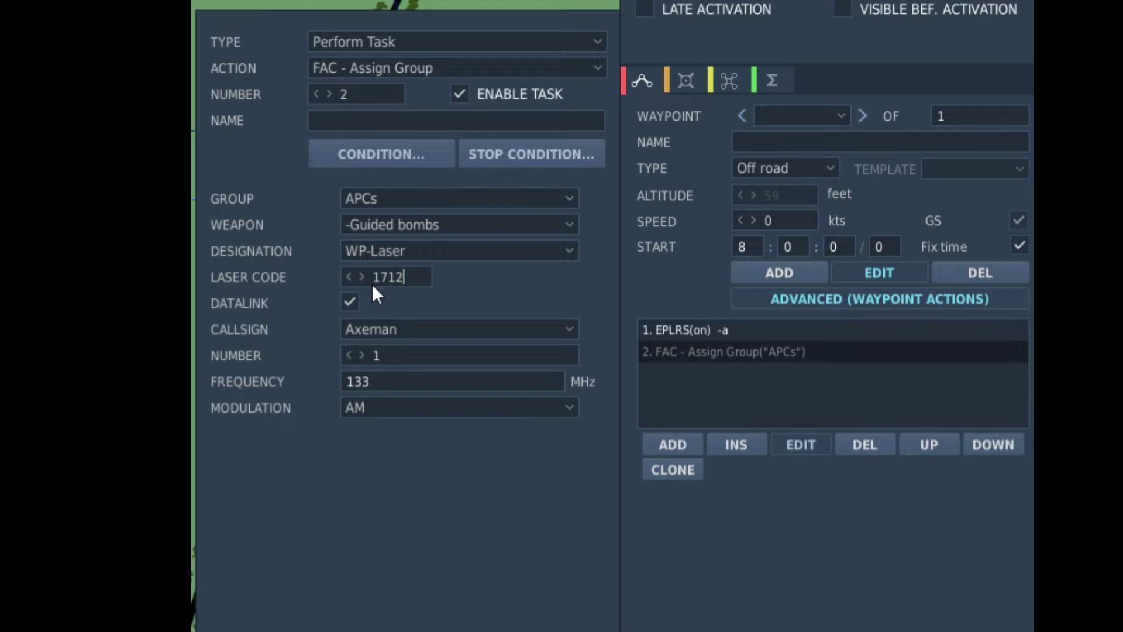
- Disable datalink for the FAC task and set its callsign to Warrior
click(346, 304)
click(381, 326)
scroll(419, 421, down, 4)
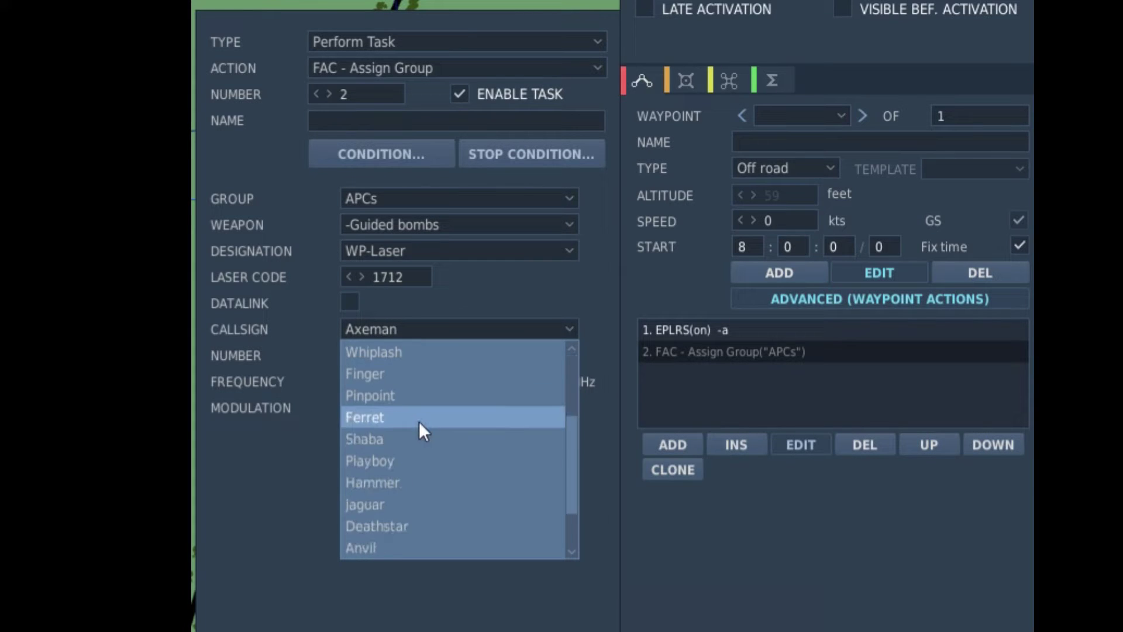
scroll(419, 430, up, 4)
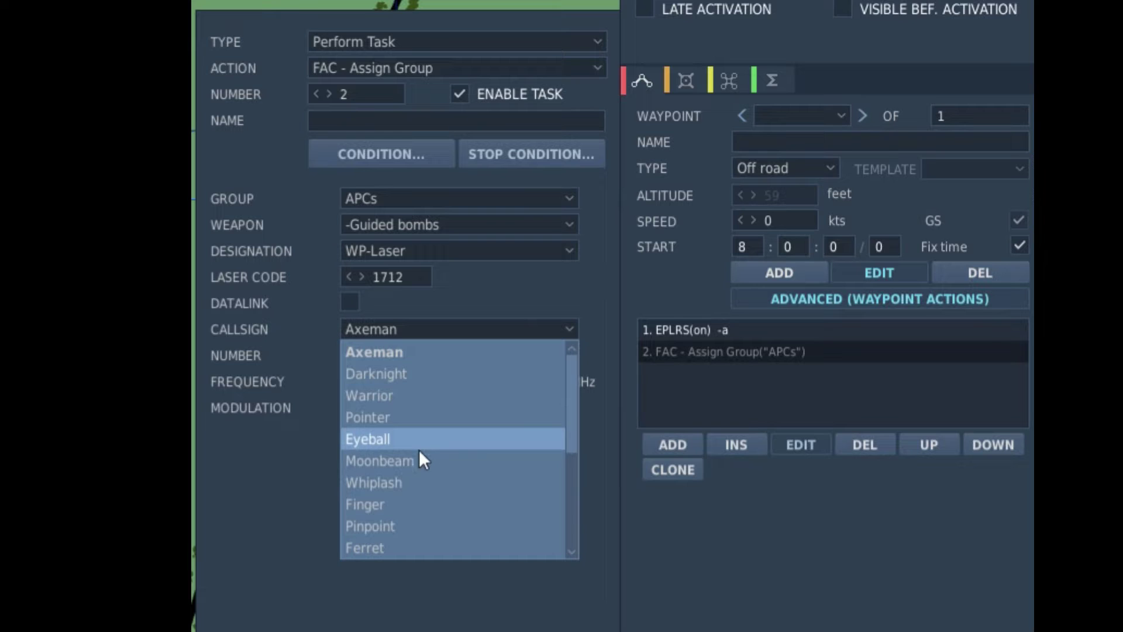
click(437, 394)
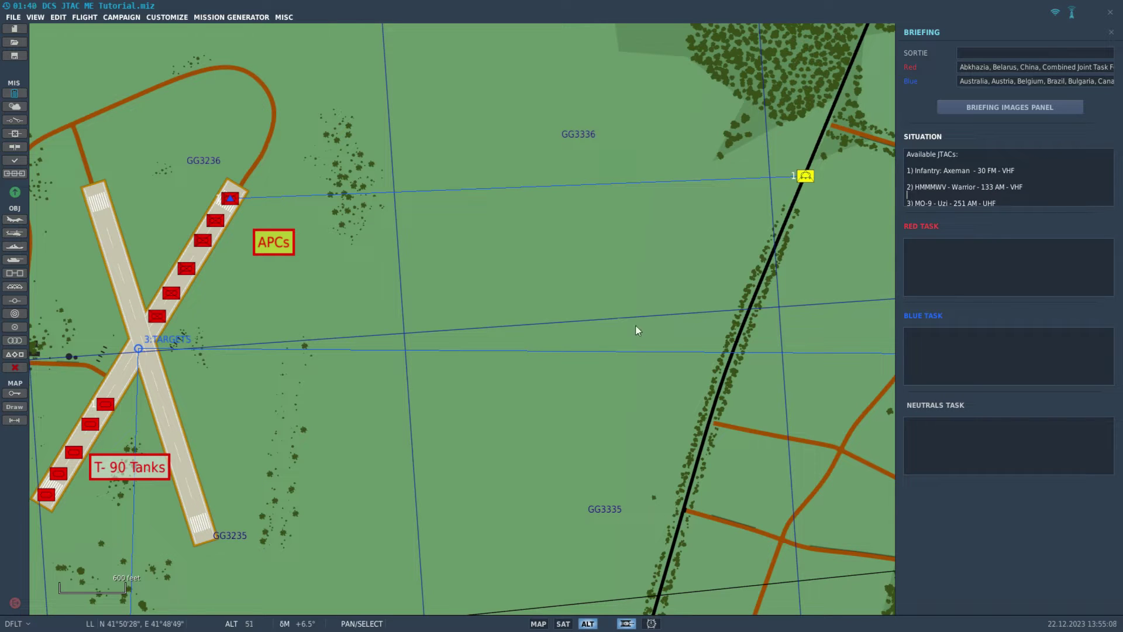
- Select the HMMWV again and move it south to the west side of the railway tree line in grid GG3335
click(809, 177)
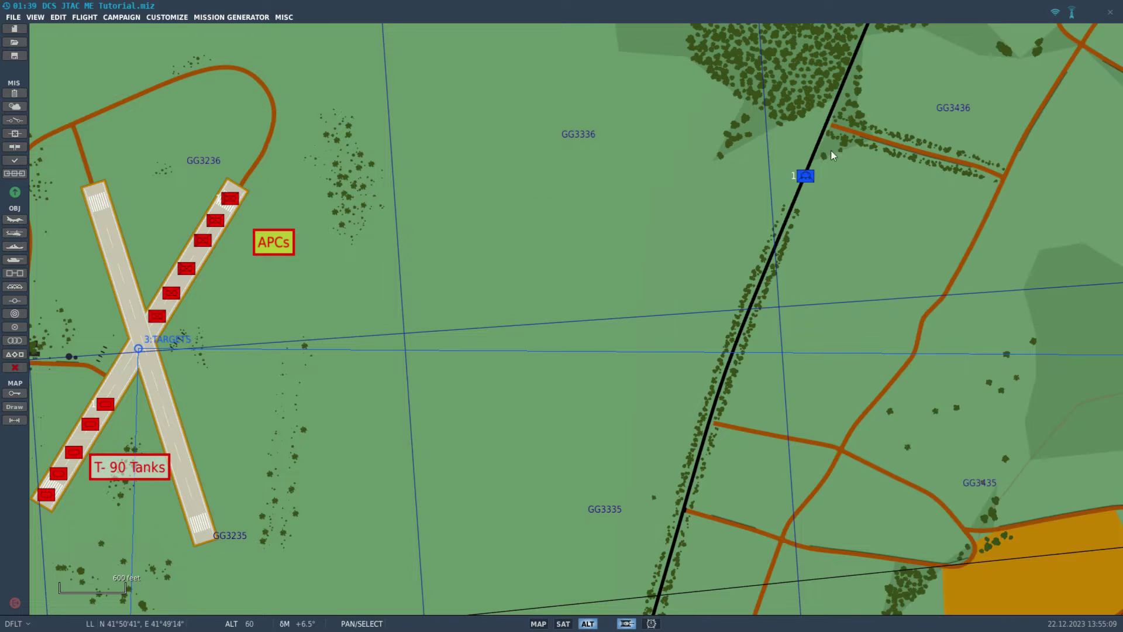
click(811, 177)
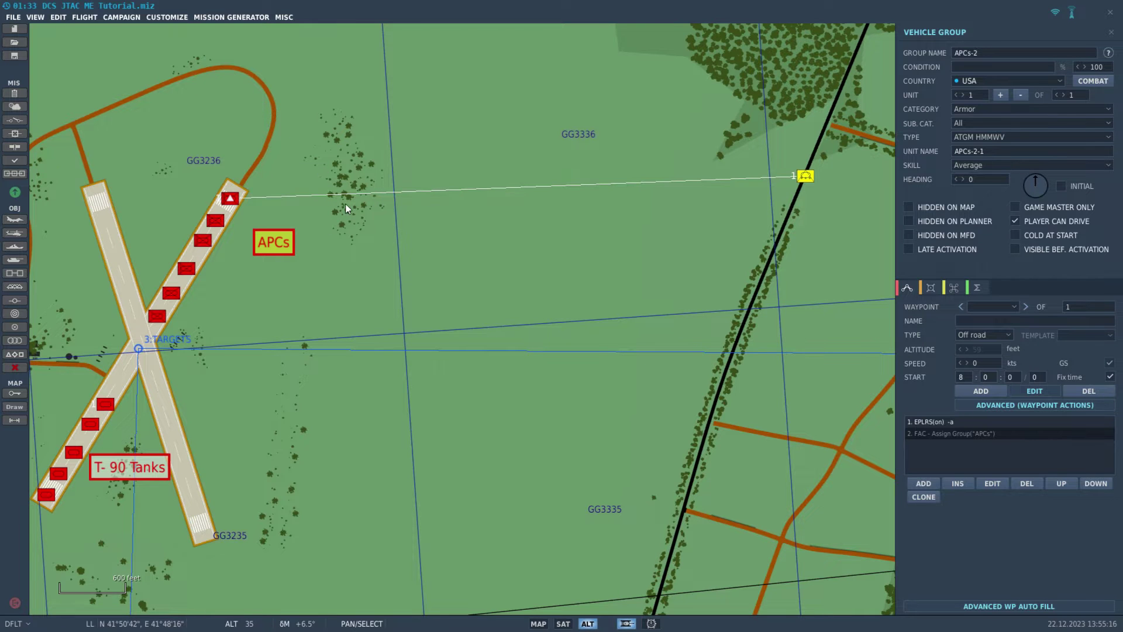
scroll(347, 205, up, 2)
scroll(350, 205, down, 3)
drag(383, 220, 356, 245)
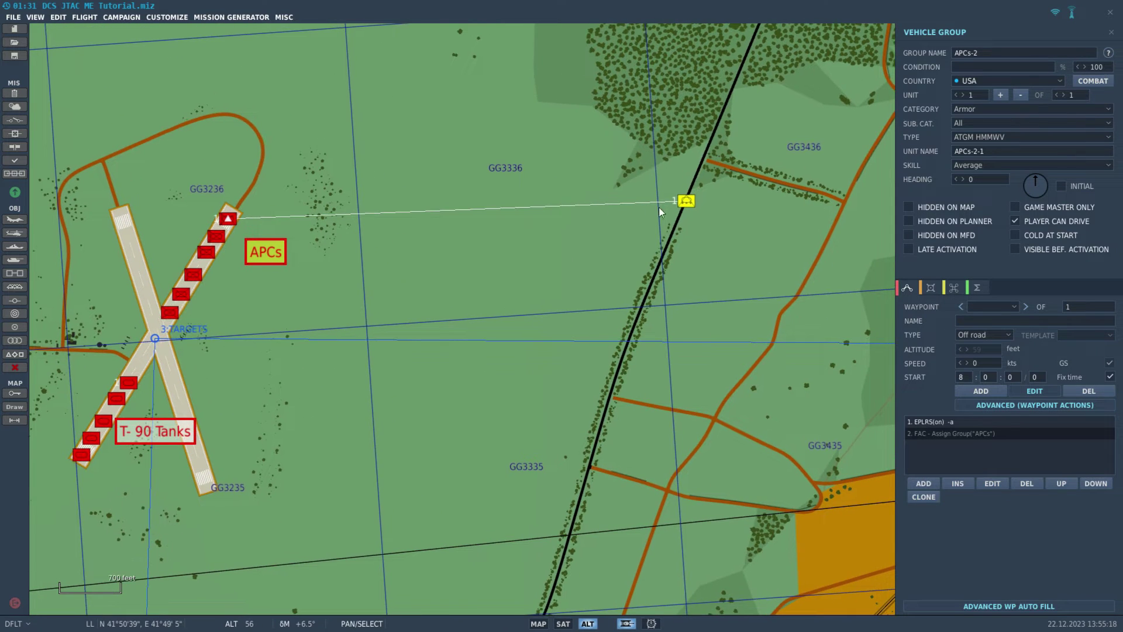
drag(685, 207, 631, 396)
scroll(262, 253, up, 1)
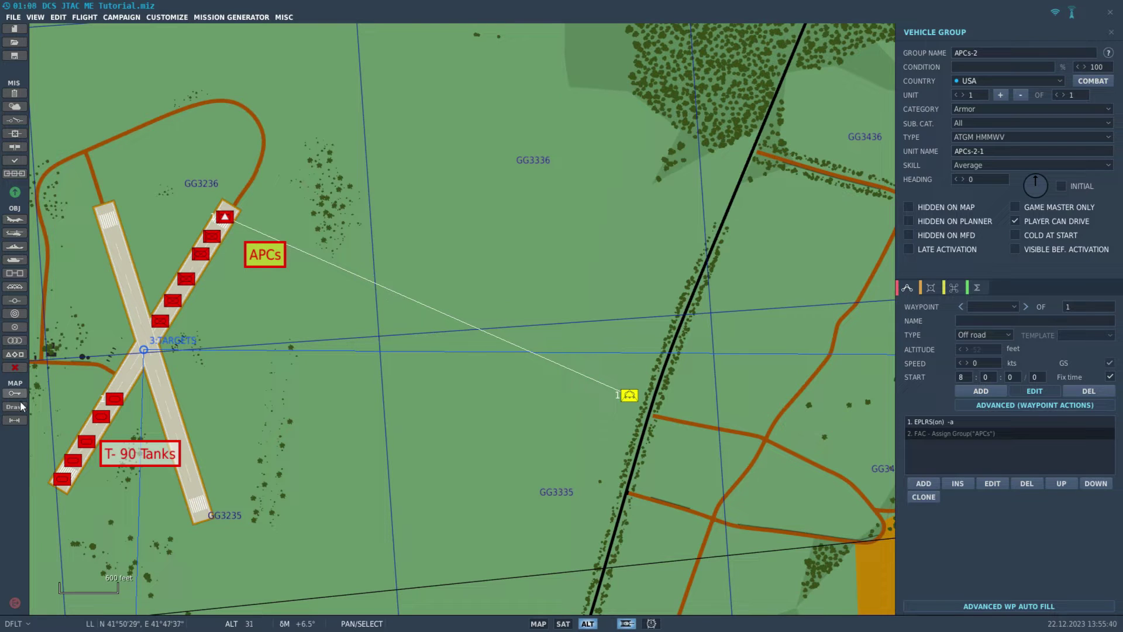
- Measure the distance from the APCs on the runway to the HMMWV beside the railway
click(15, 420)
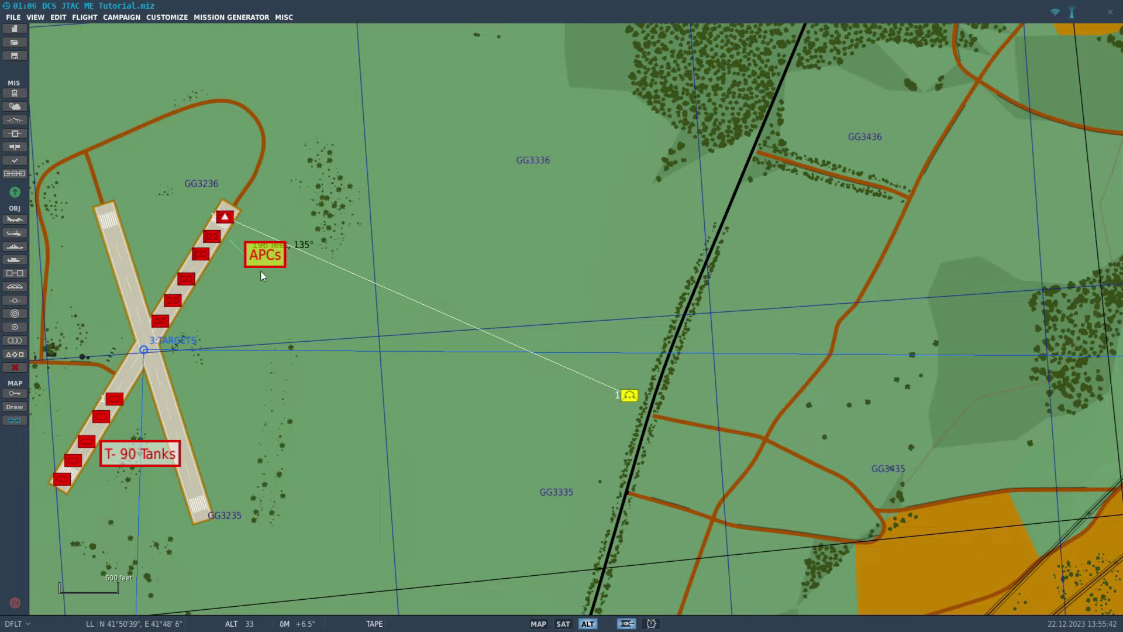
drag(229, 240, 620, 405)
click(620, 404)
scroll(605, 280, down, 5)
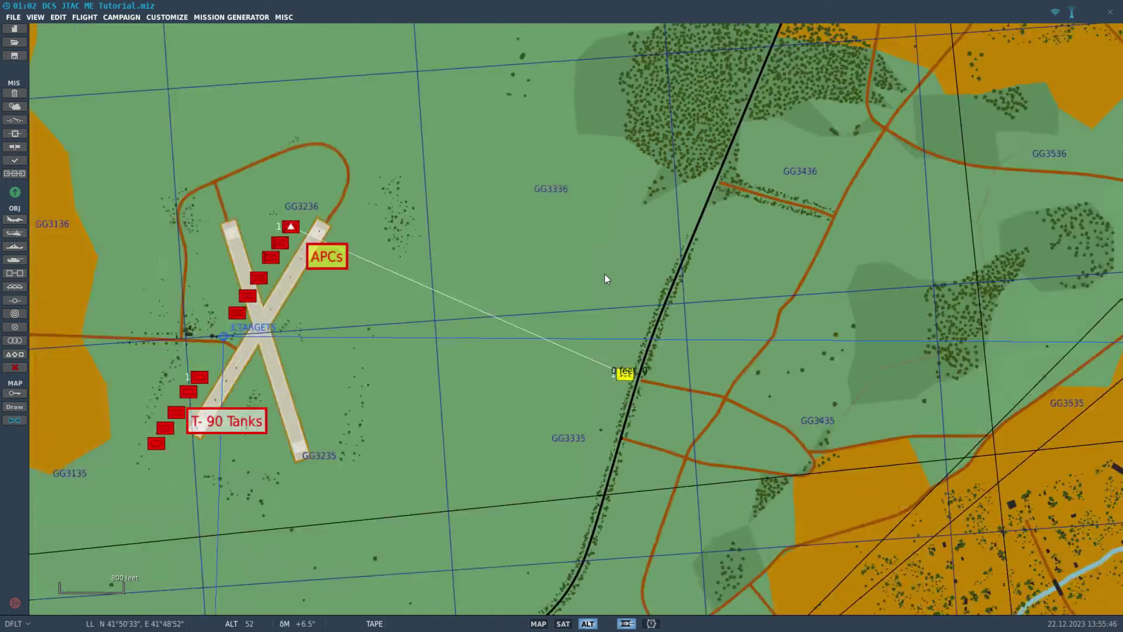
- Try the HMMWV far north on the western edge of grid GG3238 and examine its line of sight to the APCs
right_drag(602, 279, 531, 450)
scroll(530, 444, down, 1)
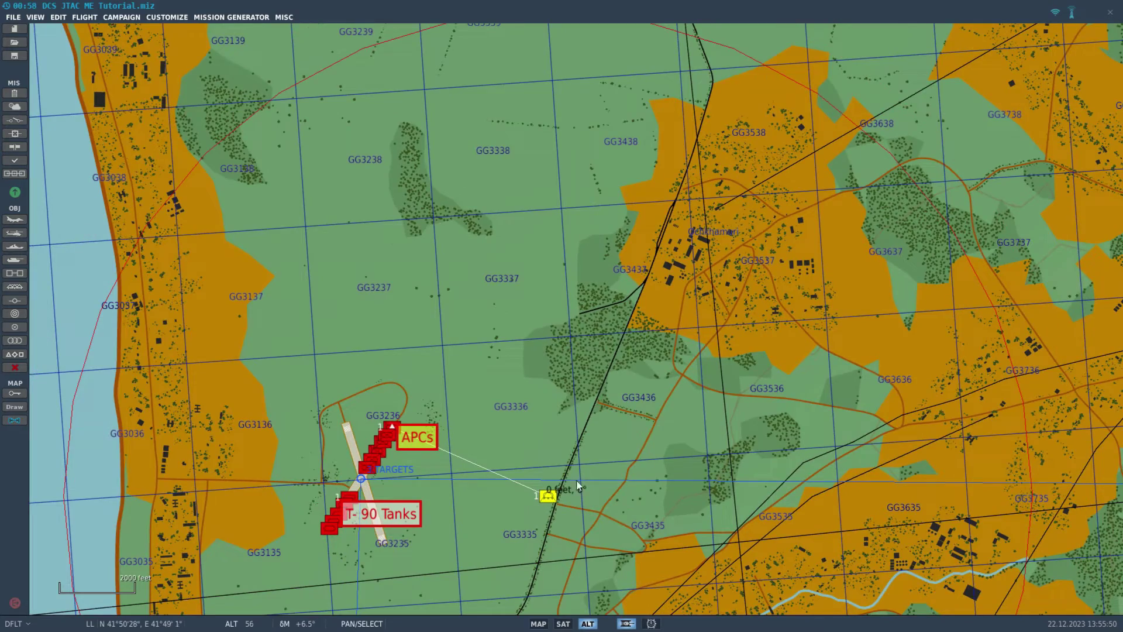
click(548, 497)
drag(548, 498, 304, 134)
scroll(344, 369, up, 2)
drag(396, 237, 413, 506)
drag(397, 436, 335, 129)
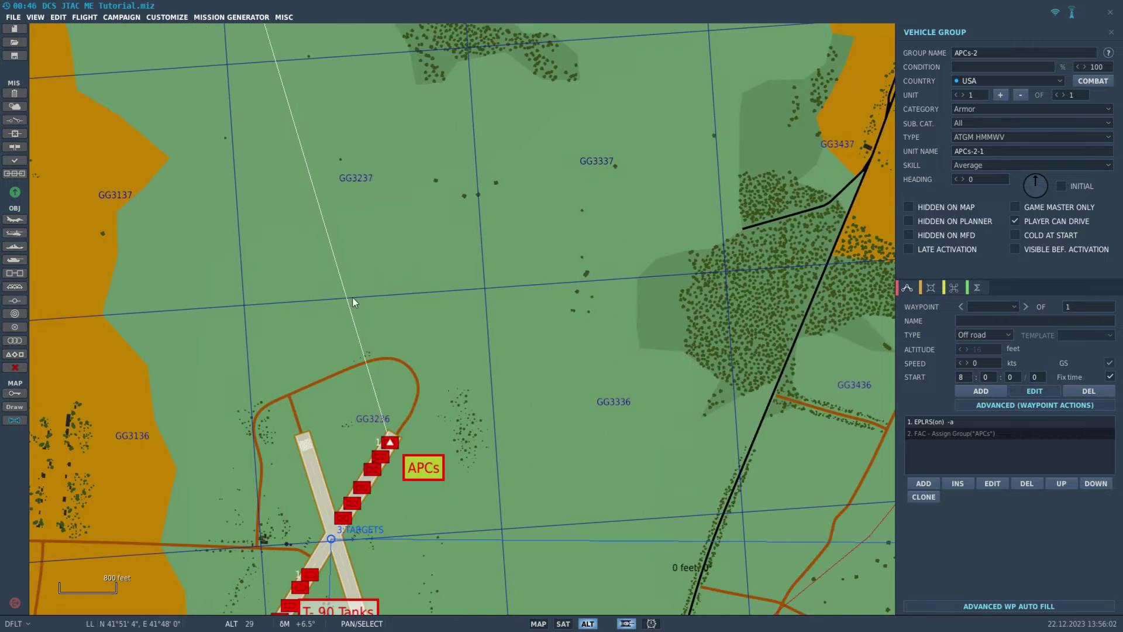
scroll(354, 376, up, 2)
scroll(353, 377, up, 1)
scroll(364, 332, down, 2)
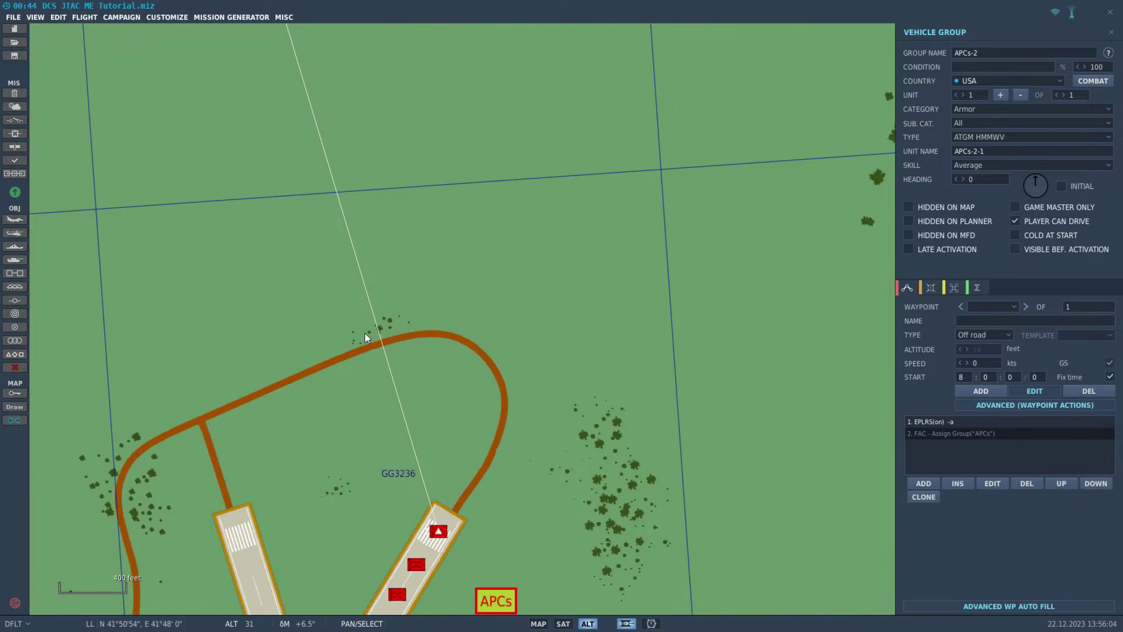
scroll(364, 332, down, 3)
scroll(387, 262, up, 1)
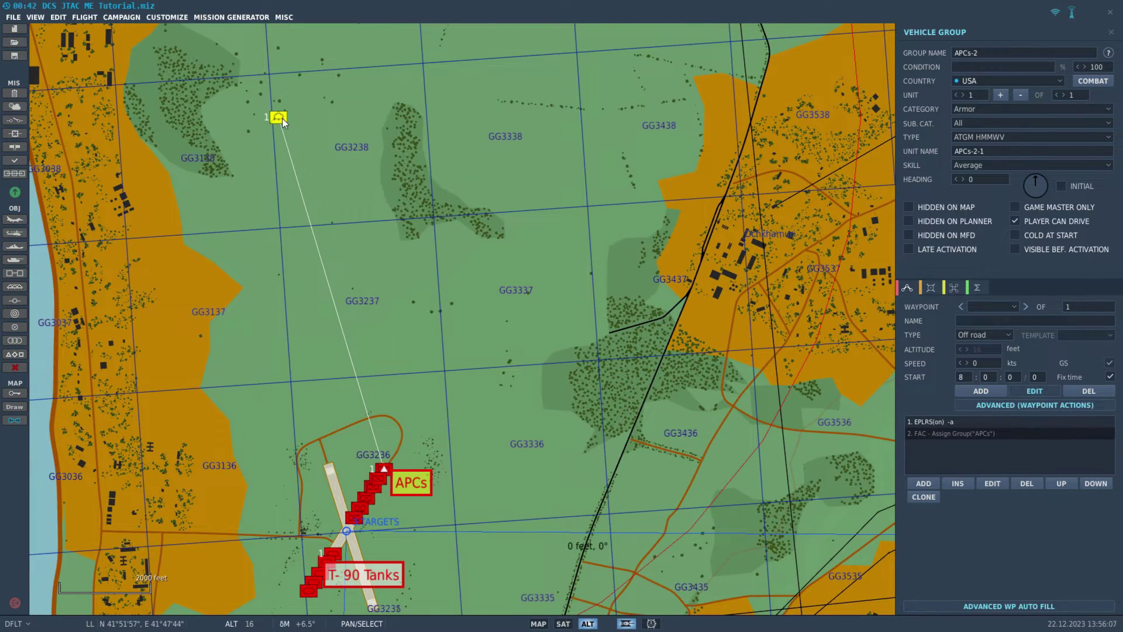
- Move the HMMWV back south to the west side of the railway tree line, at the northern edge of grid GG3335
drag(280, 121, 593, 495)
scroll(575, 512, up, 5)
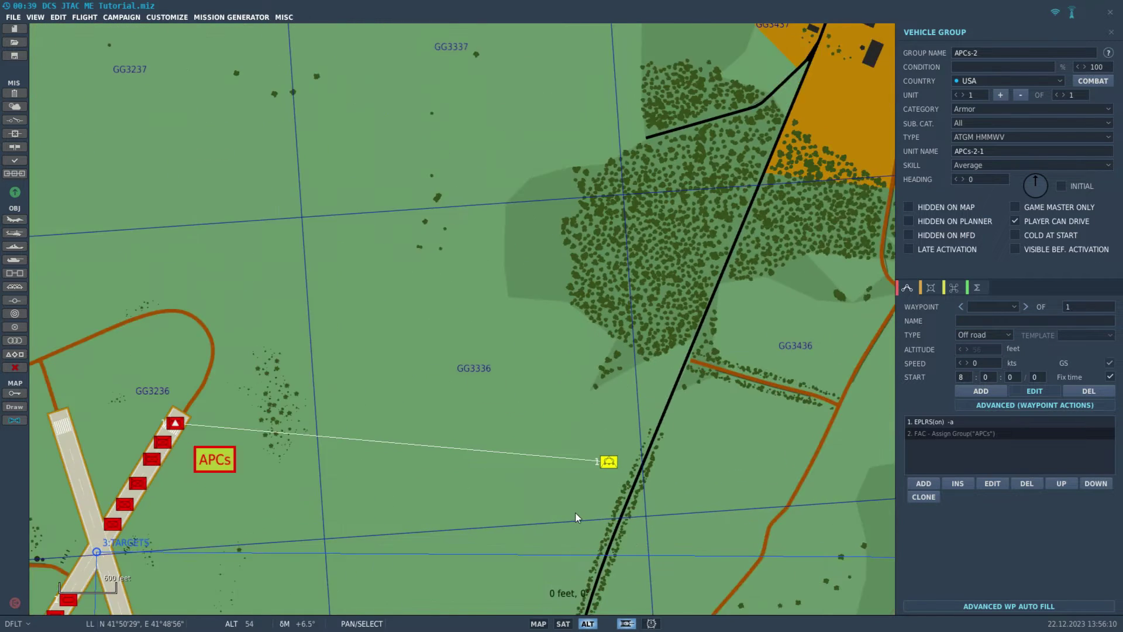
drag(644, 416, 661, 416)
scroll(507, 472, down, 2)
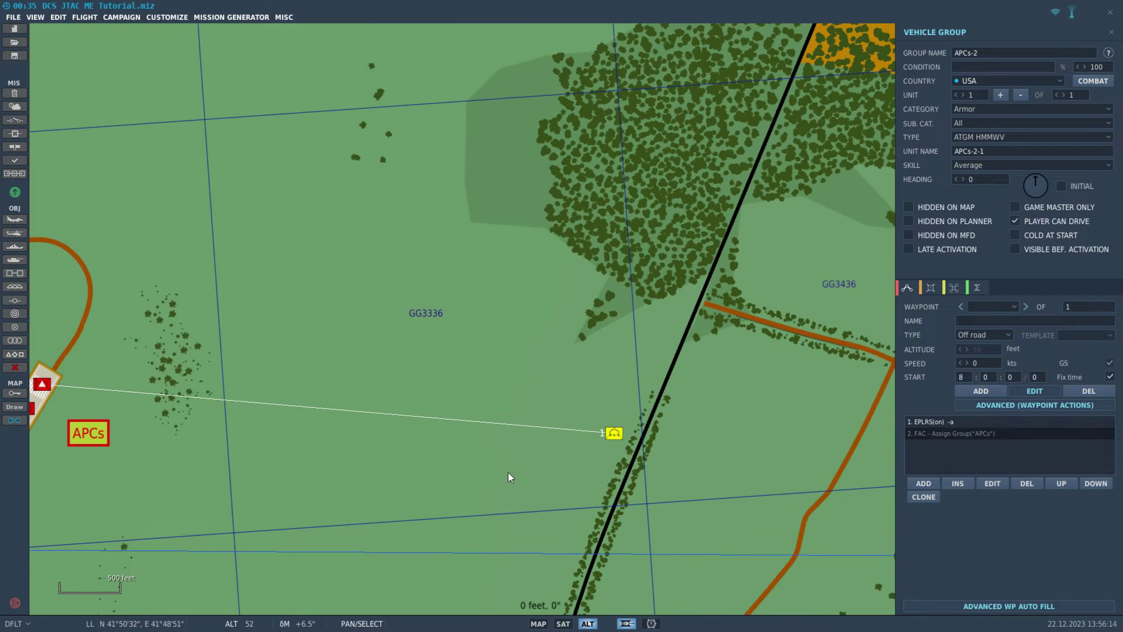
right_drag(508, 472, 486, 258)
scroll(486, 262, down, 1)
scroll(487, 262, down, 1)
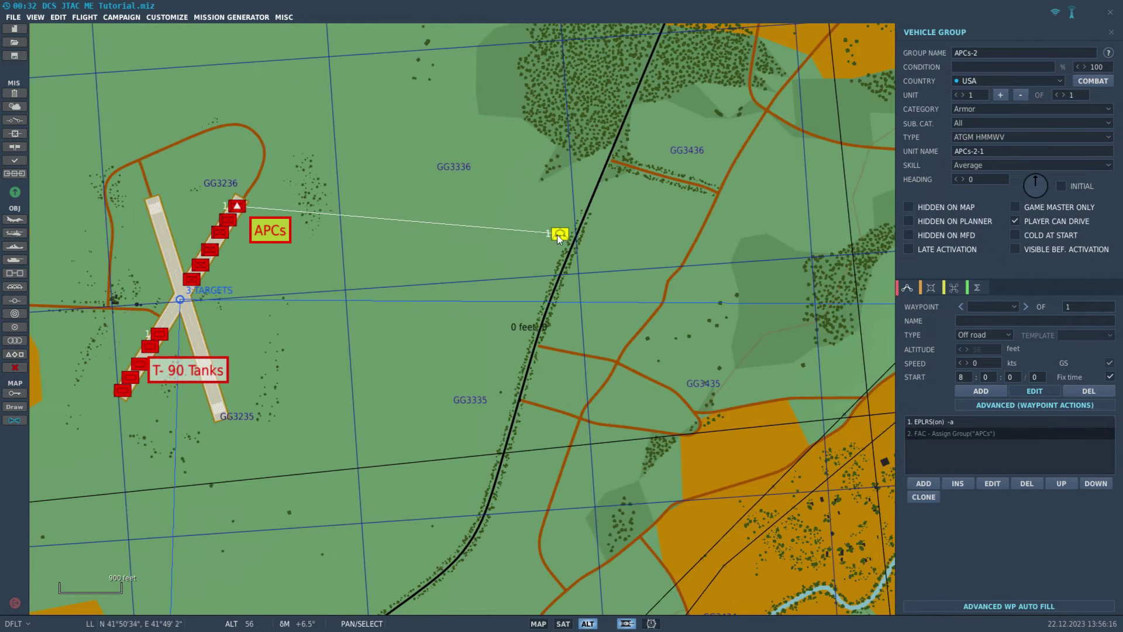
drag(559, 238, 528, 314)
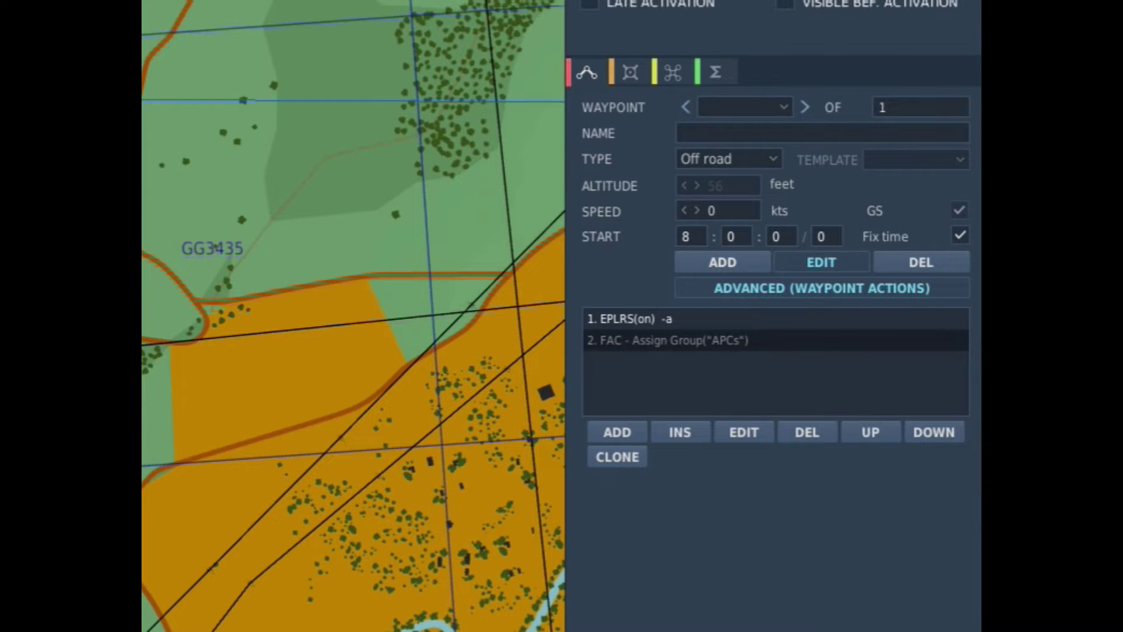
- Add a Perform Command action, Invisible, to the HMMWV's waypoint actions
click(610, 423)
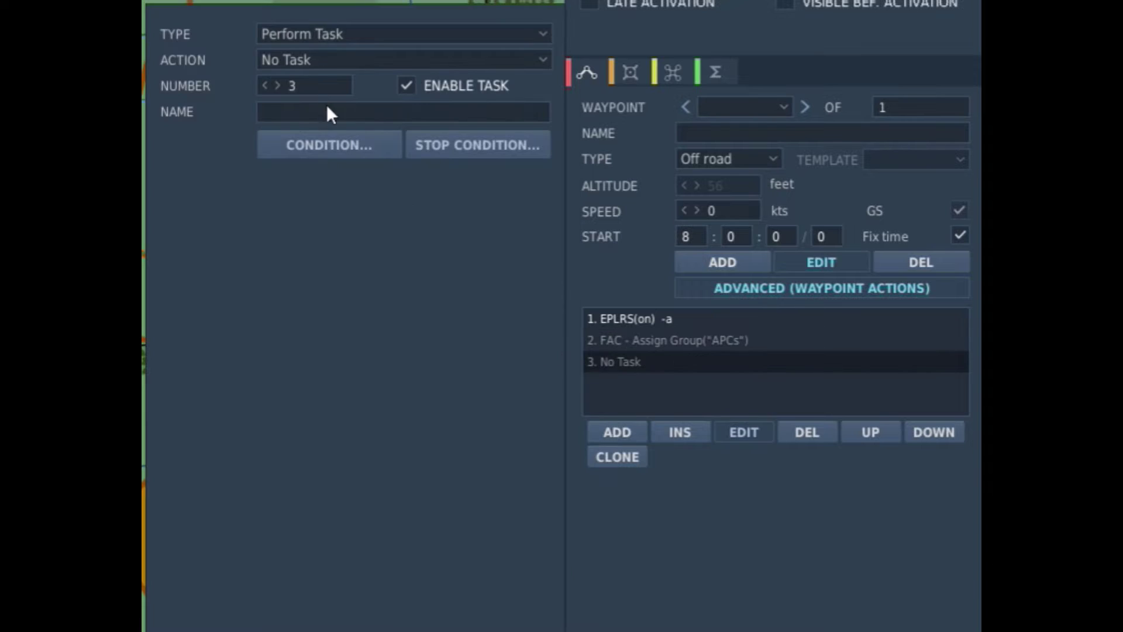
click(323, 36)
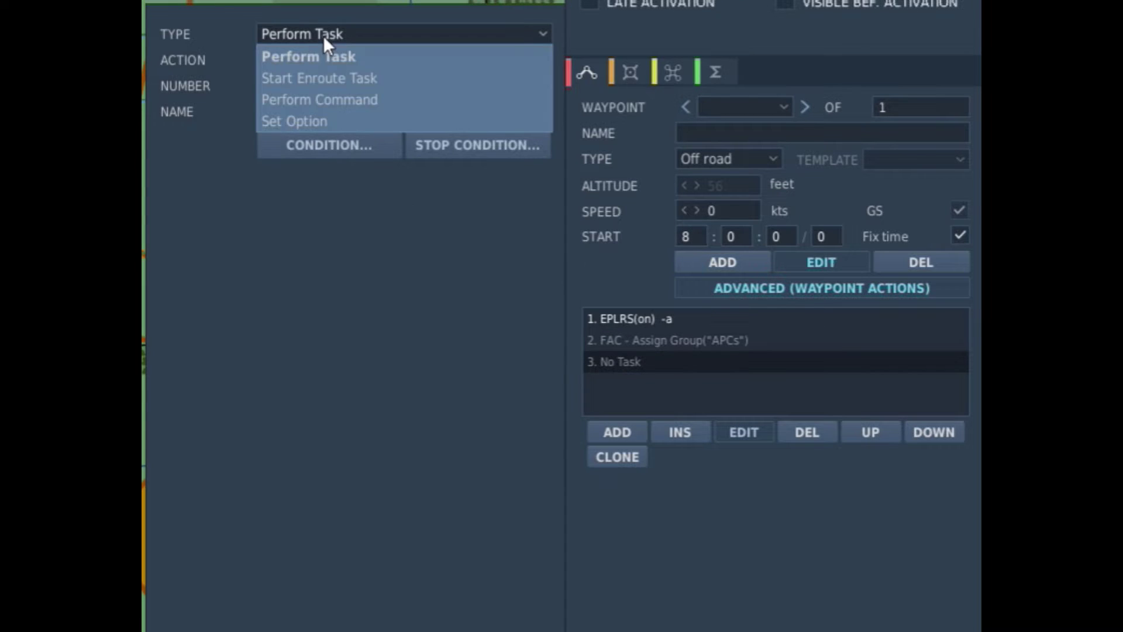
click(325, 103)
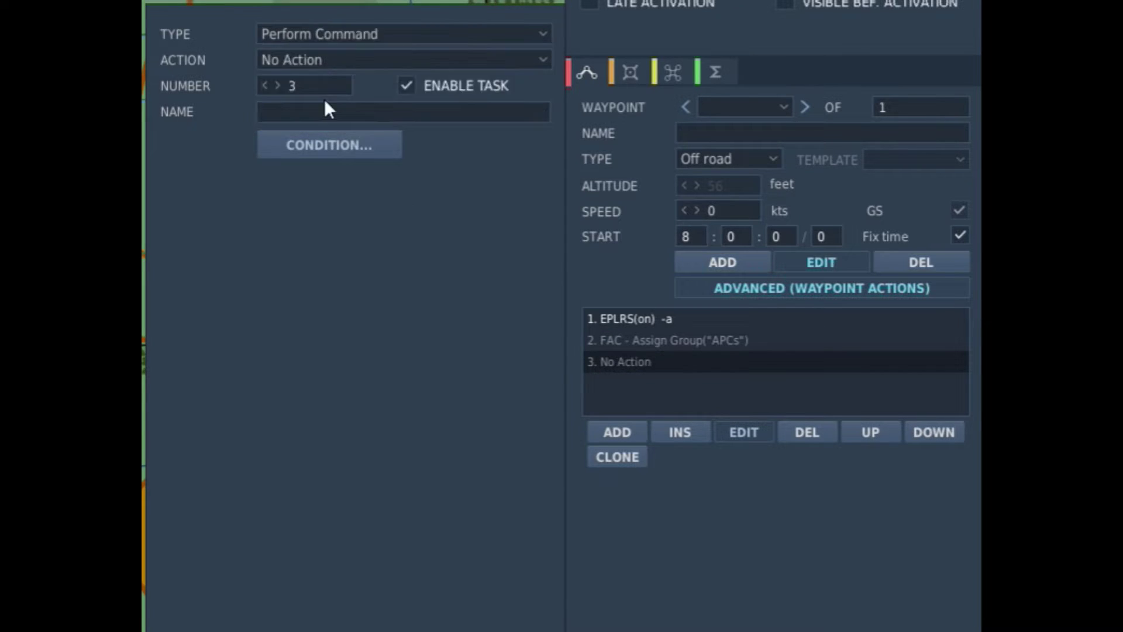
click(328, 61)
click(299, 255)
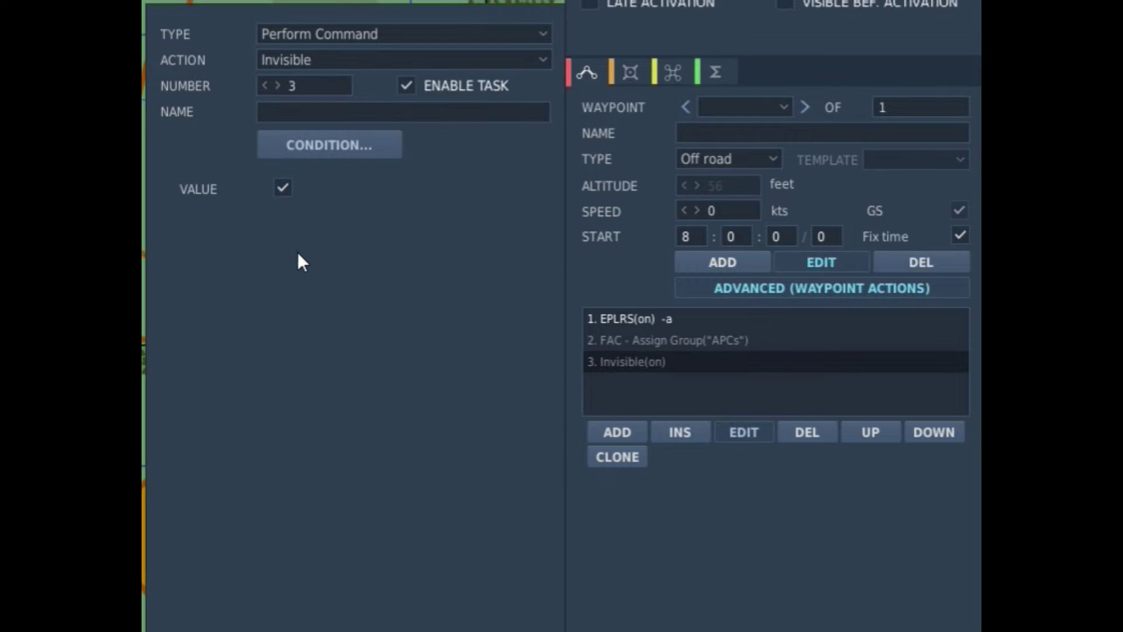
- Add a Perform Command action, Immortal, to the HMMWV's waypoint actions
click(608, 432)
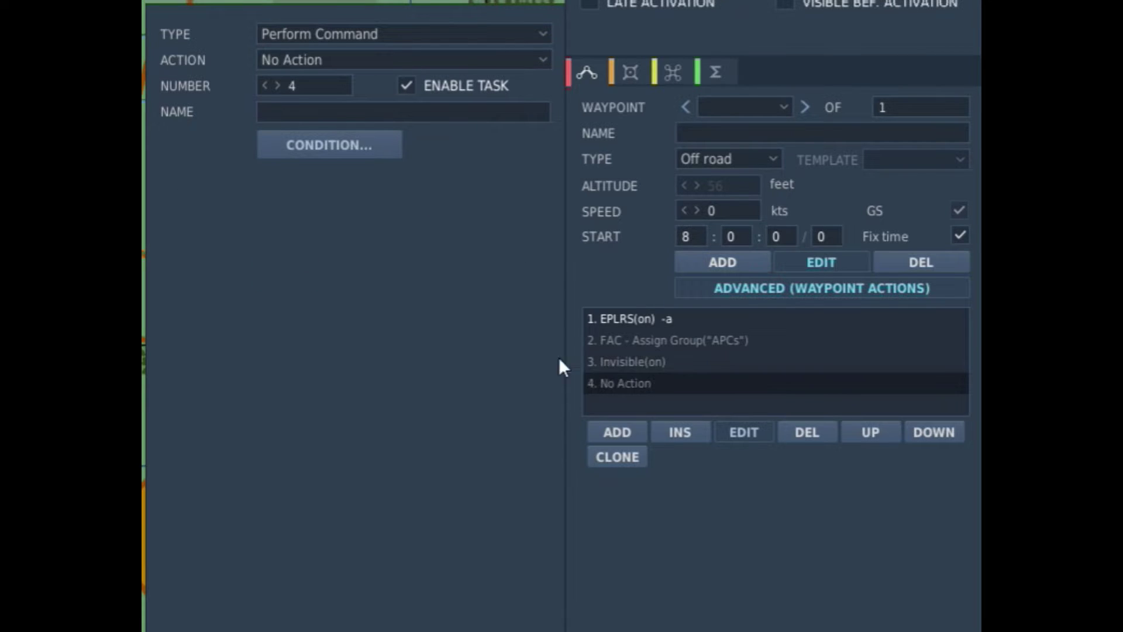
click(373, 32)
click(373, 32)
click(337, 61)
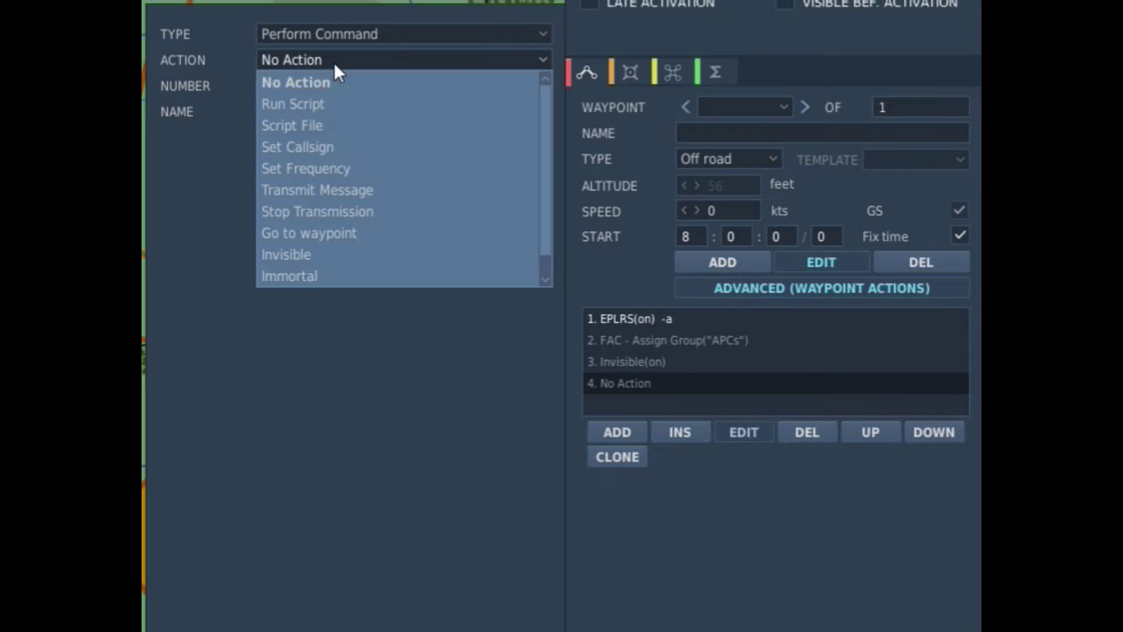
click(346, 278)
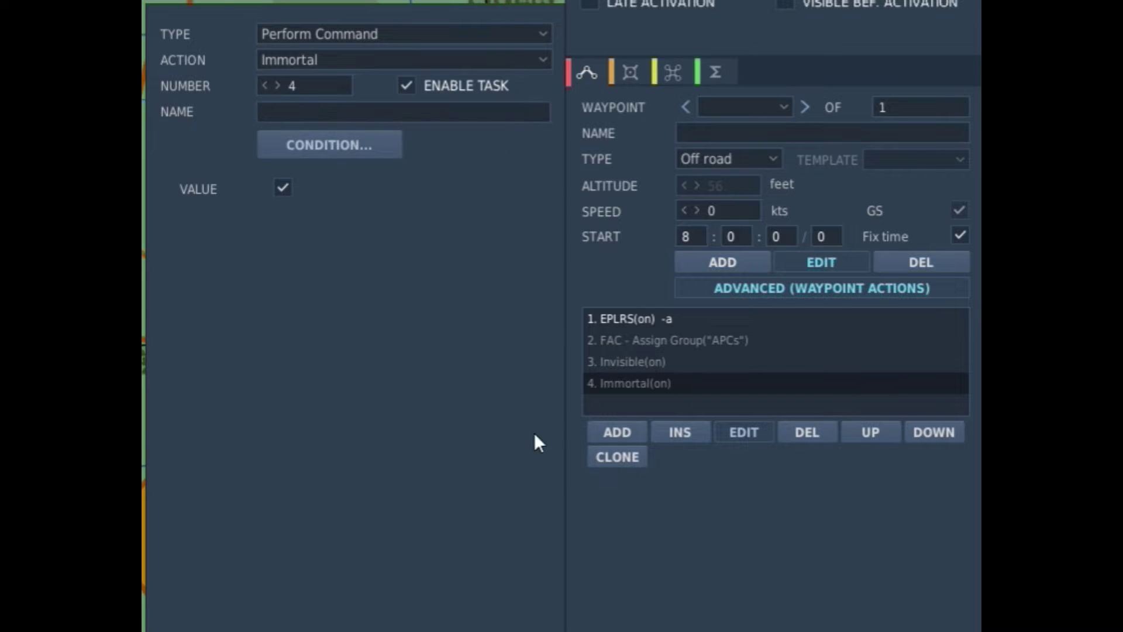
- Add a Set Option action, ROE, to the HMMWV's waypoint actions and set it to WEAPON HOLD
click(608, 433)
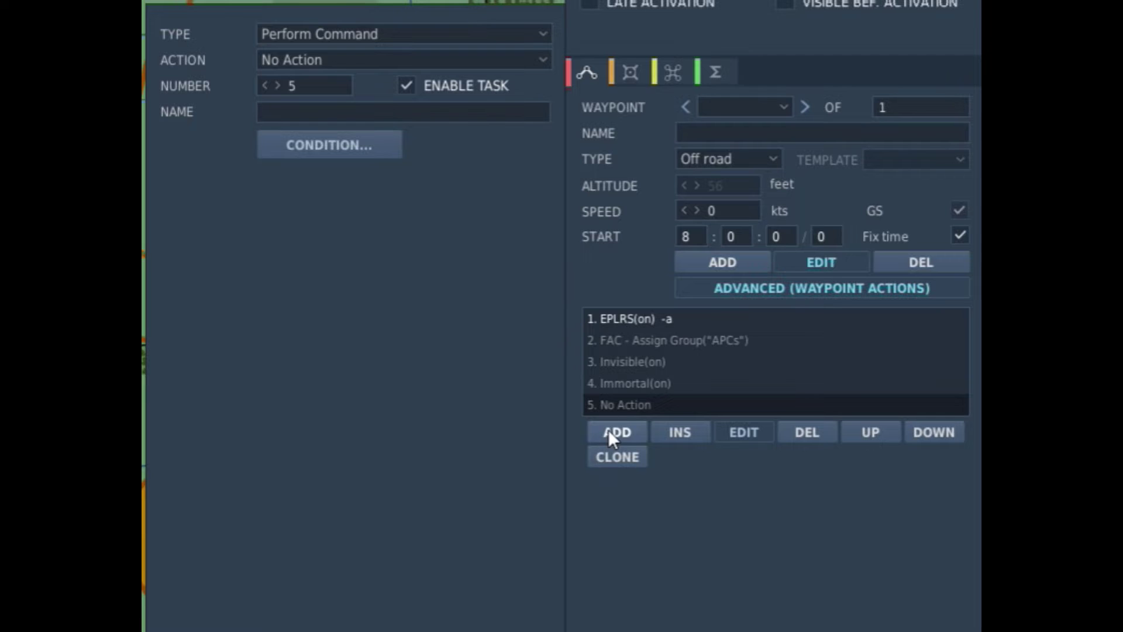
click(388, 34)
click(354, 122)
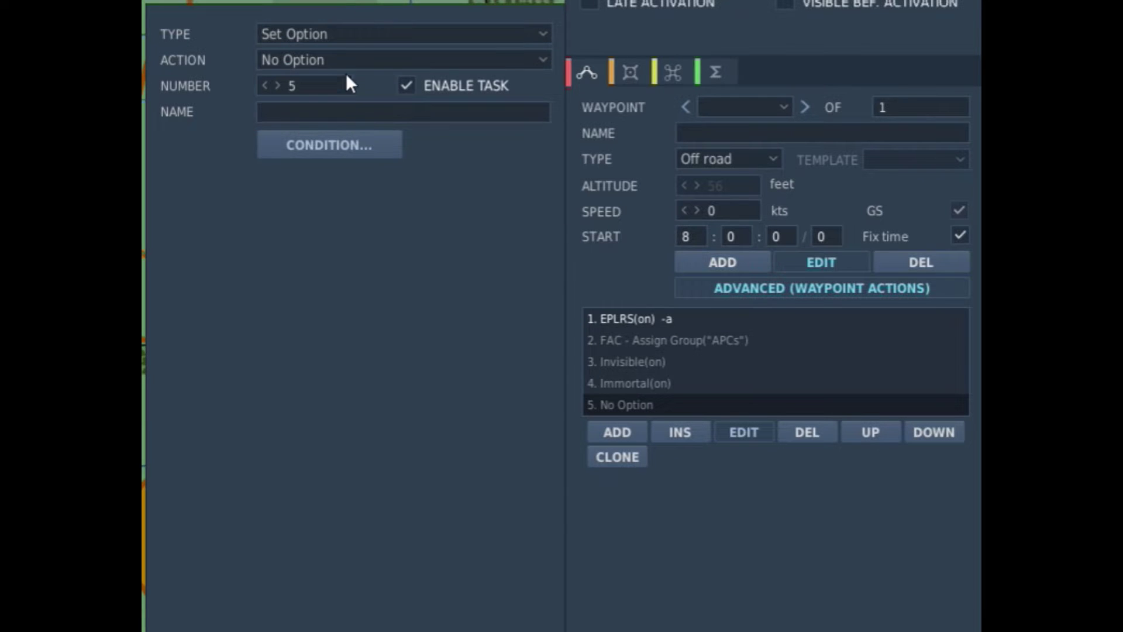
click(332, 62)
click(329, 106)
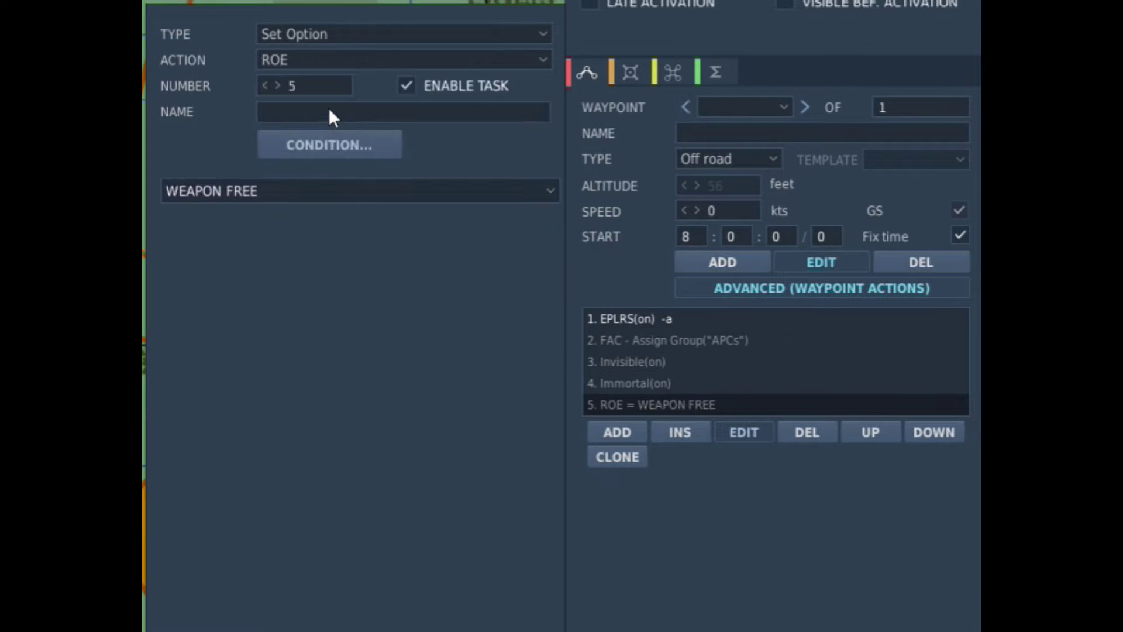
click(305, 189)
click(274, 260)
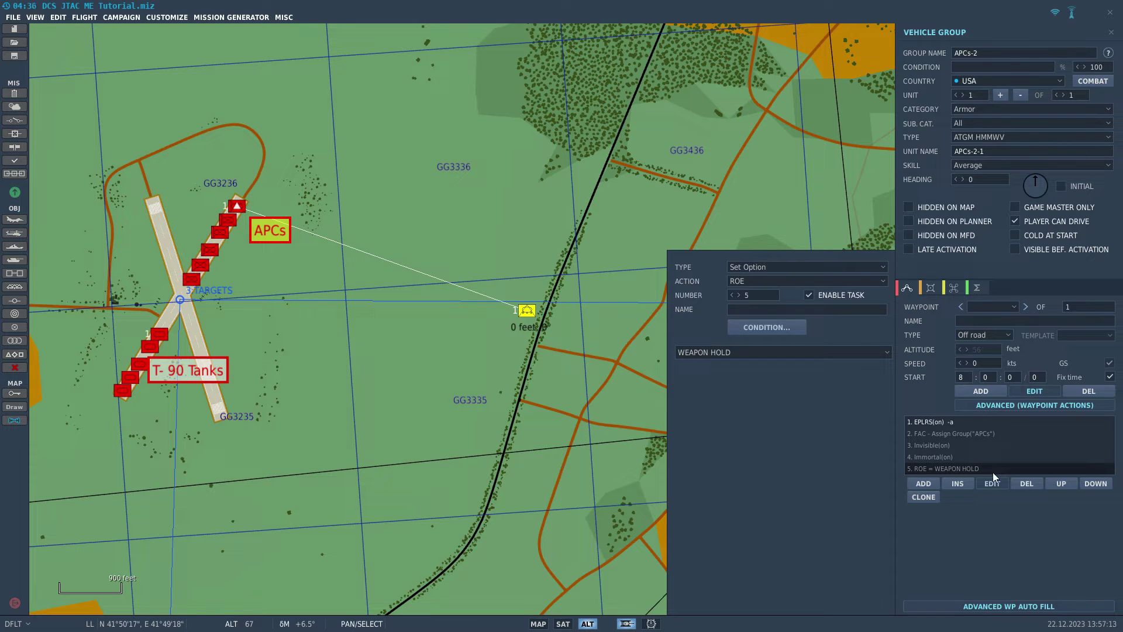
- Move the ROE = WEAPON HOLD action up to second place in the list, directly below EPLRS
click(1068, 486)
click(1068, 486)
click(1069, 485)
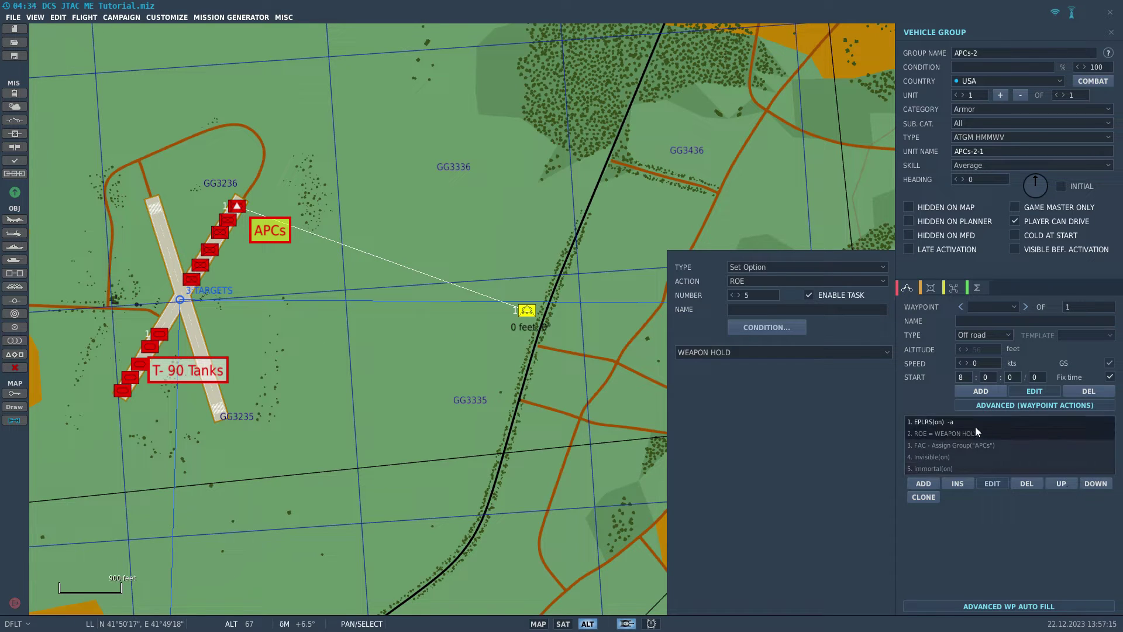
- Review the settings of the HMMWV's EPLRS, ROE, FAC - Assign Group, Invisible and Immortal waypoint actions
click(942, 423)
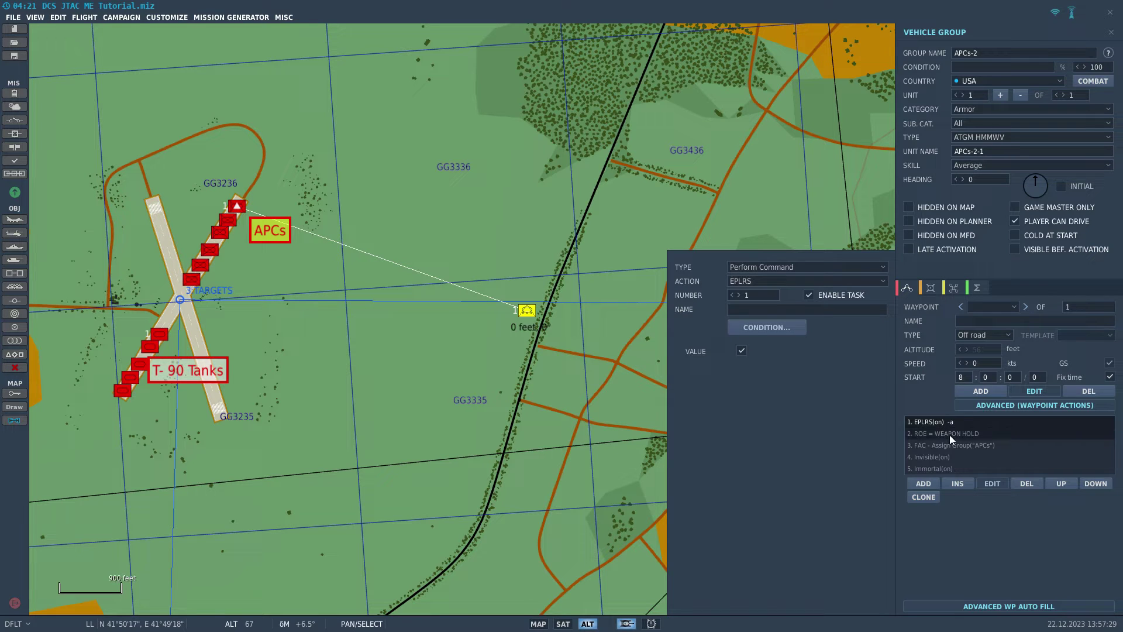
click(950, 435)
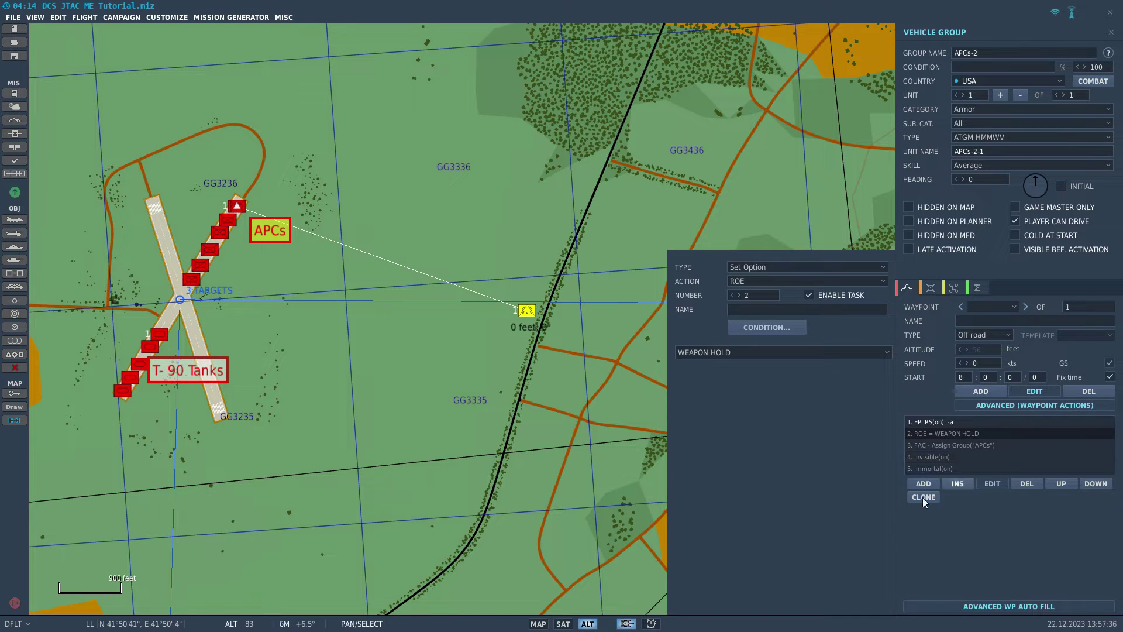
click(935, 422)
click(938, 434)
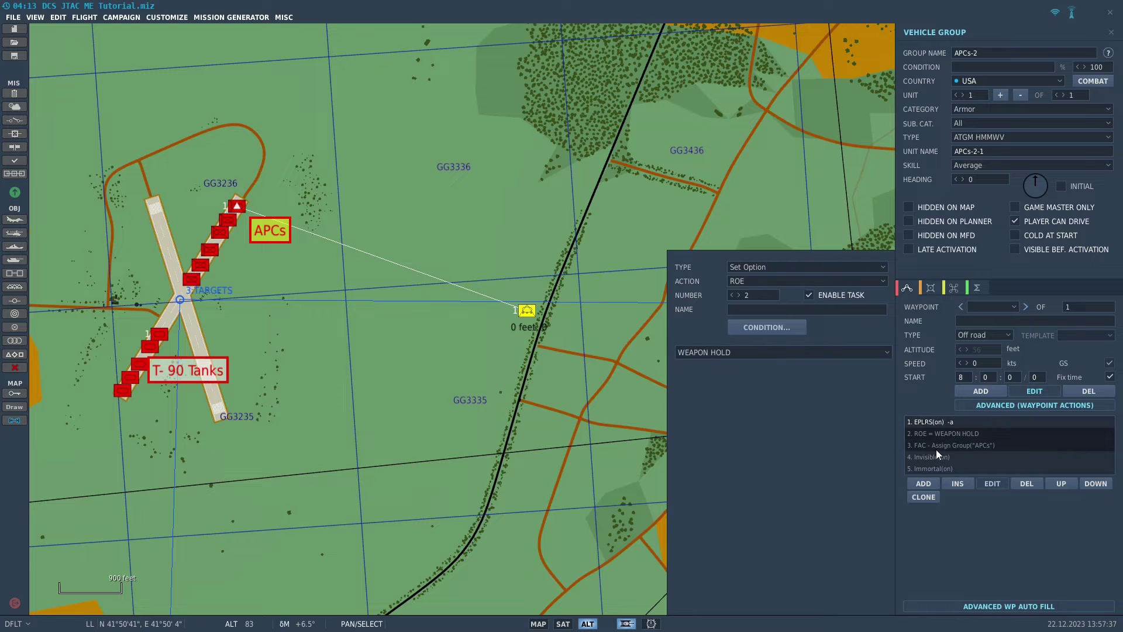
click(937, 447)
click(942, 458)
click(943, 469)
click(940, 420)
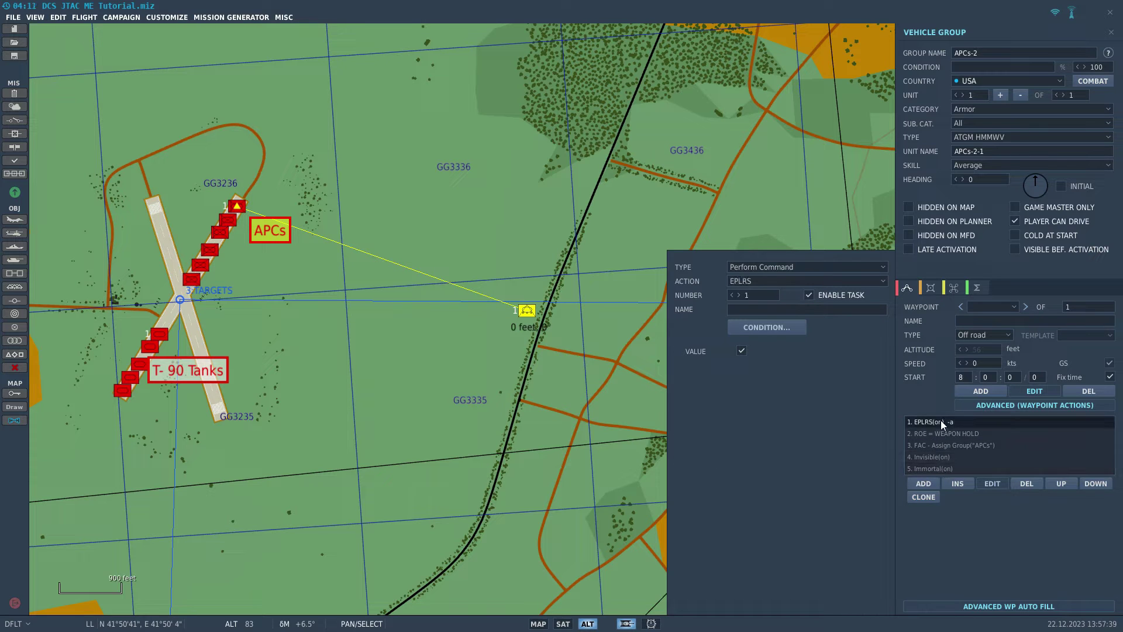
click(943, 434)
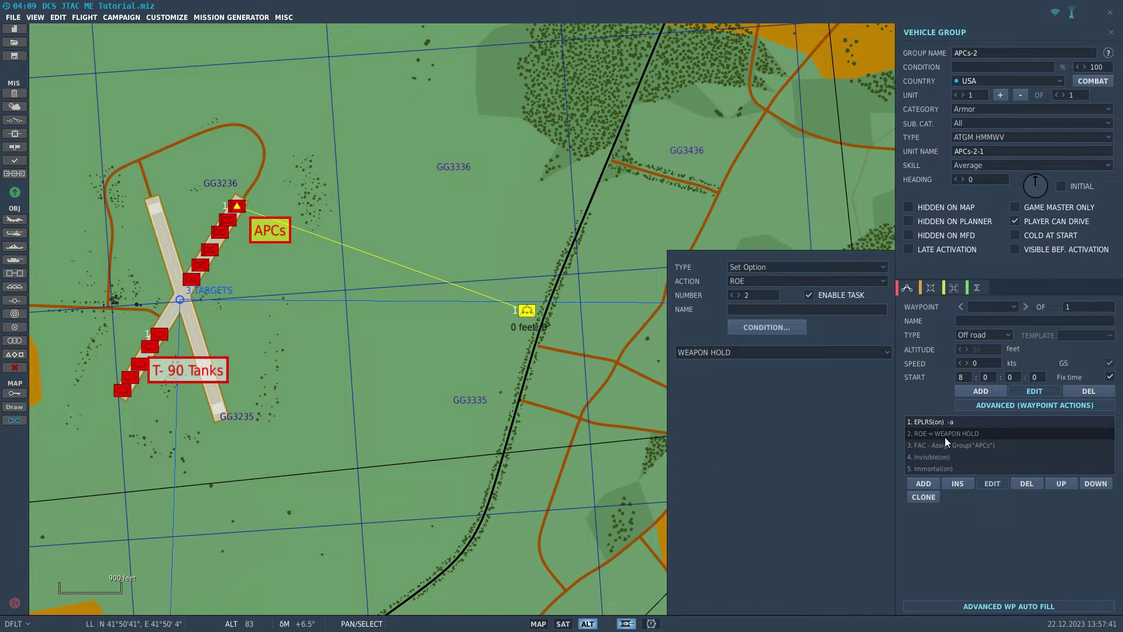
click(949, 443)
click(945, 458)
click(946, 435)
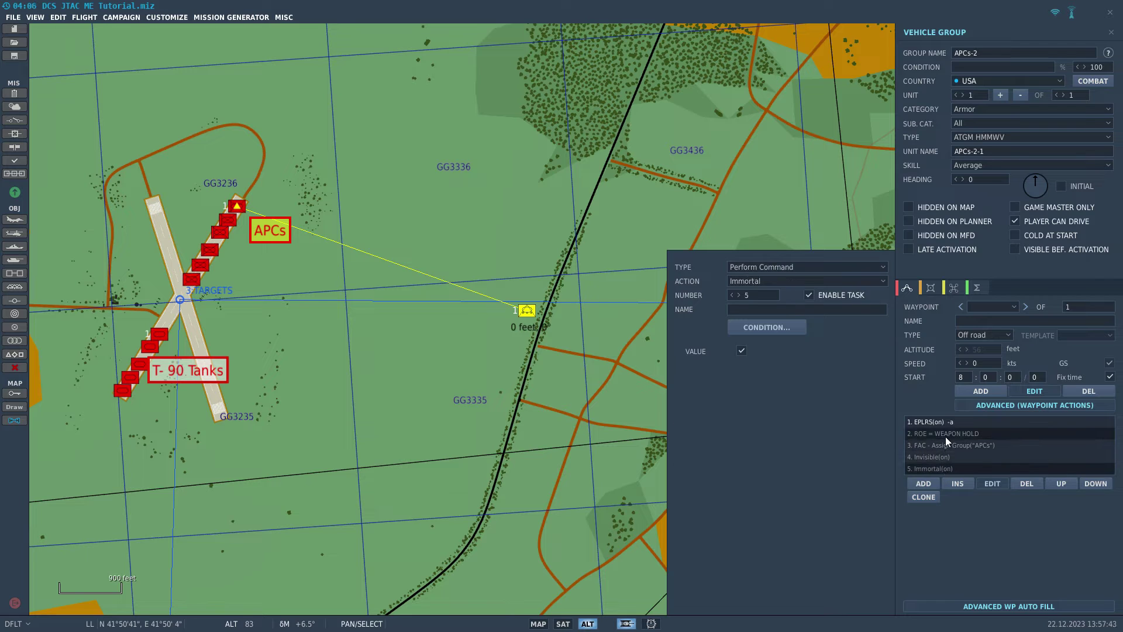
click(948, 443)
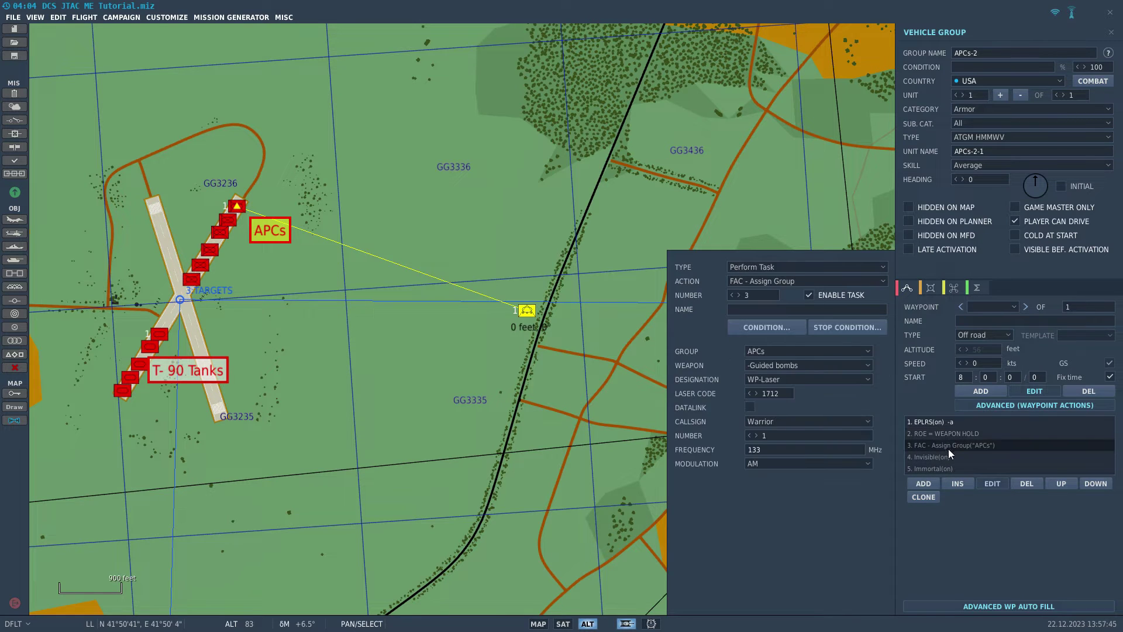
click(948, 459)
click(949, 467)
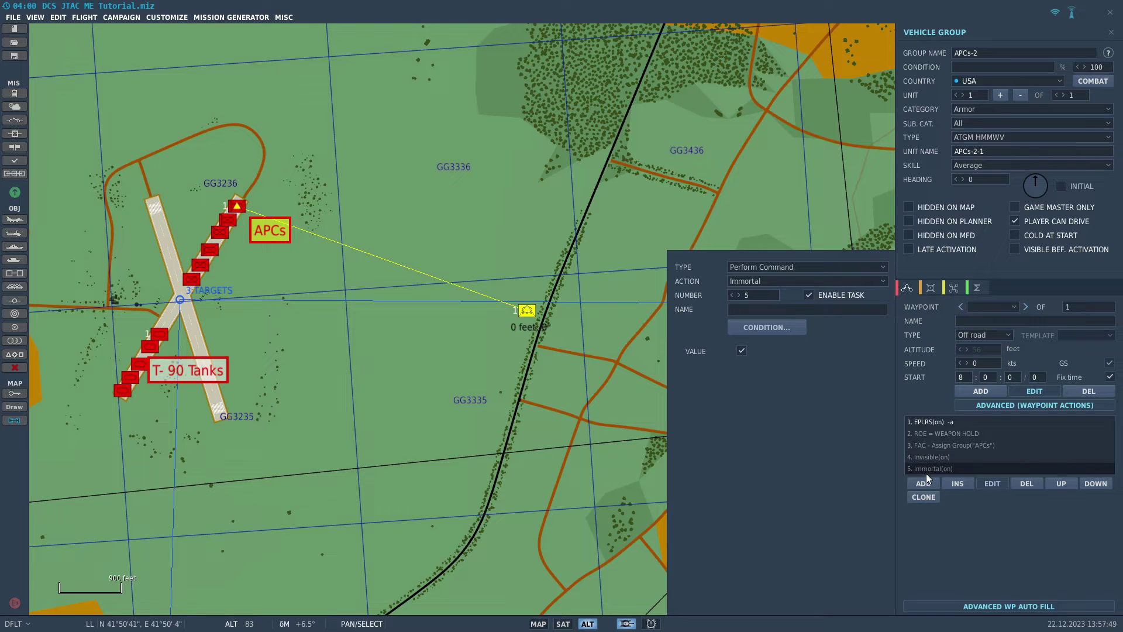
click(941, 434)
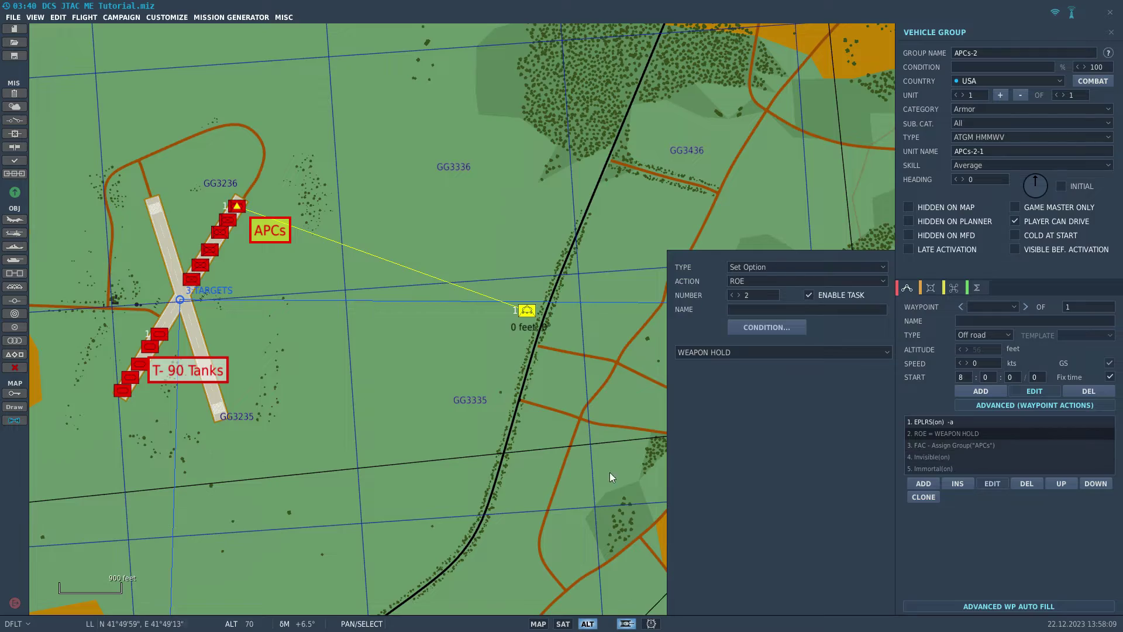
- Examine the map terrain around the HMMWV and the built-up area to its east in grid GG3635
click(542, 466)
scroll(539, 459, down, 4)
drag(538, 448, 568, 356)
scroll(566, 301, down, 1)
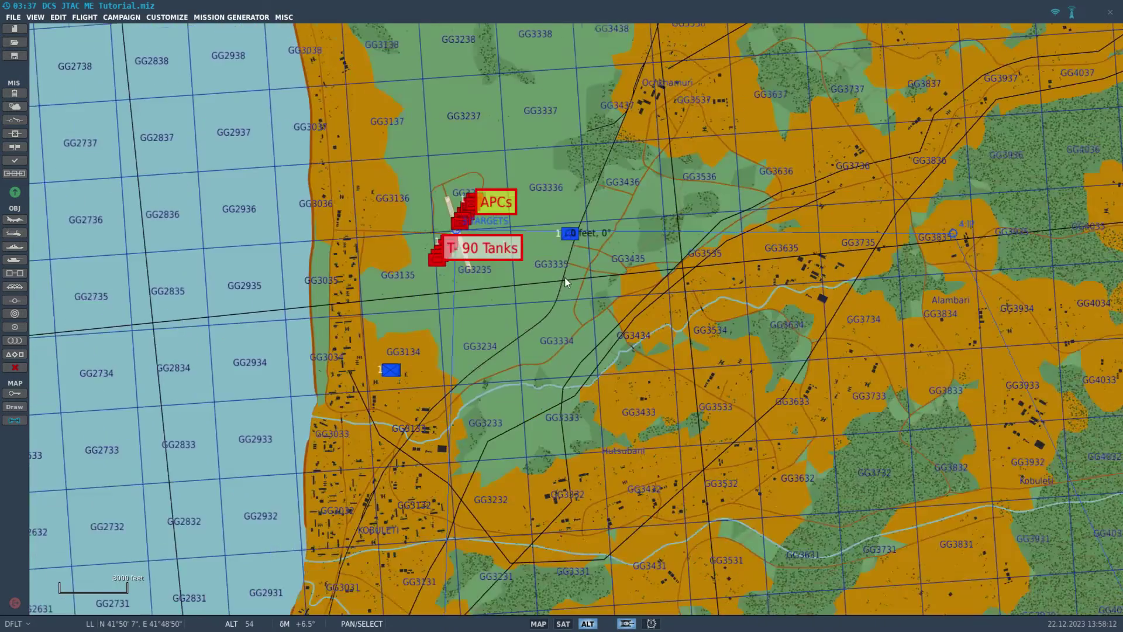
drag(565, 278, 547, 339)
drag(545, 207, 487, 346)
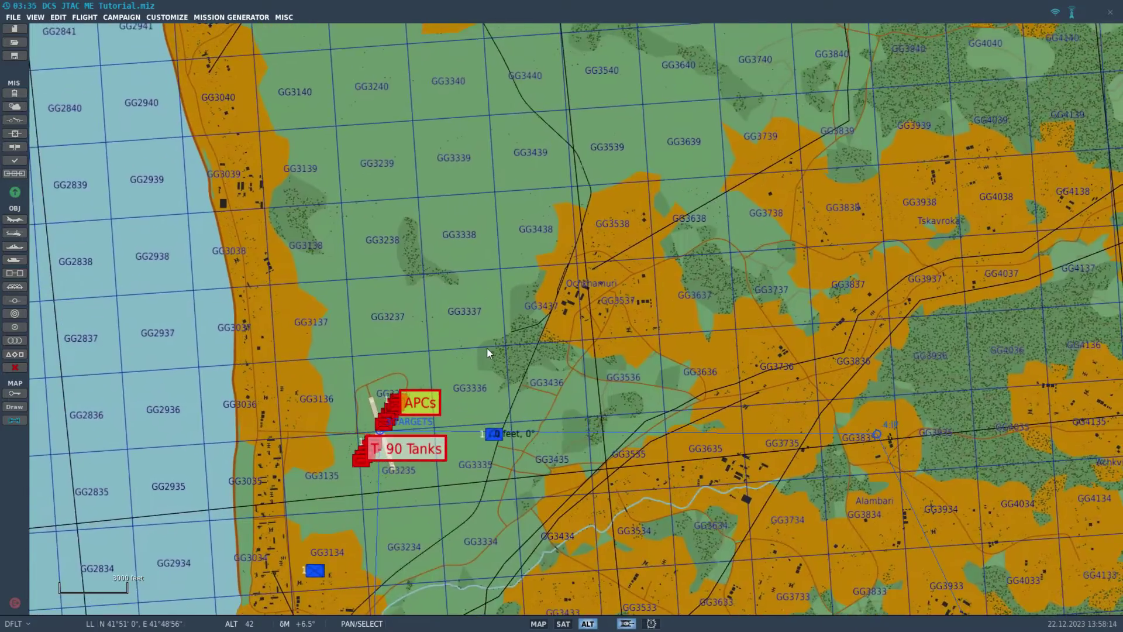
scroll(487, 348, down, 1)
scroll(487, 349, up, 1)
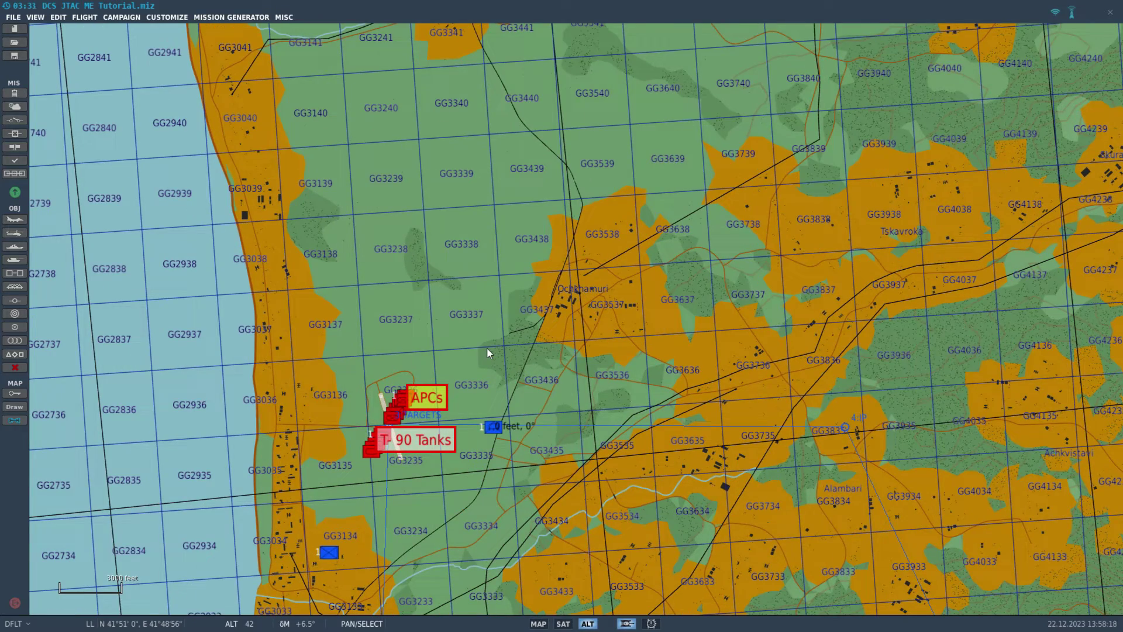
scroll(514, 389, up, 1)
drag(514, 389, 321, 167)
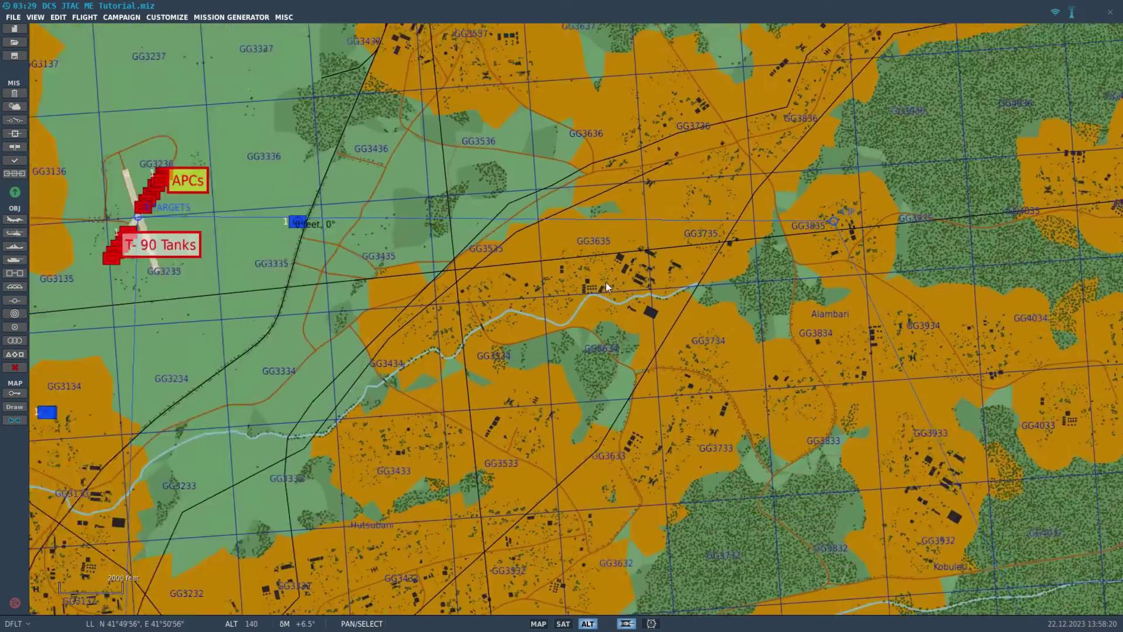
scroll(680, 259, up, 2)
scroll(680, 258, up, 1)
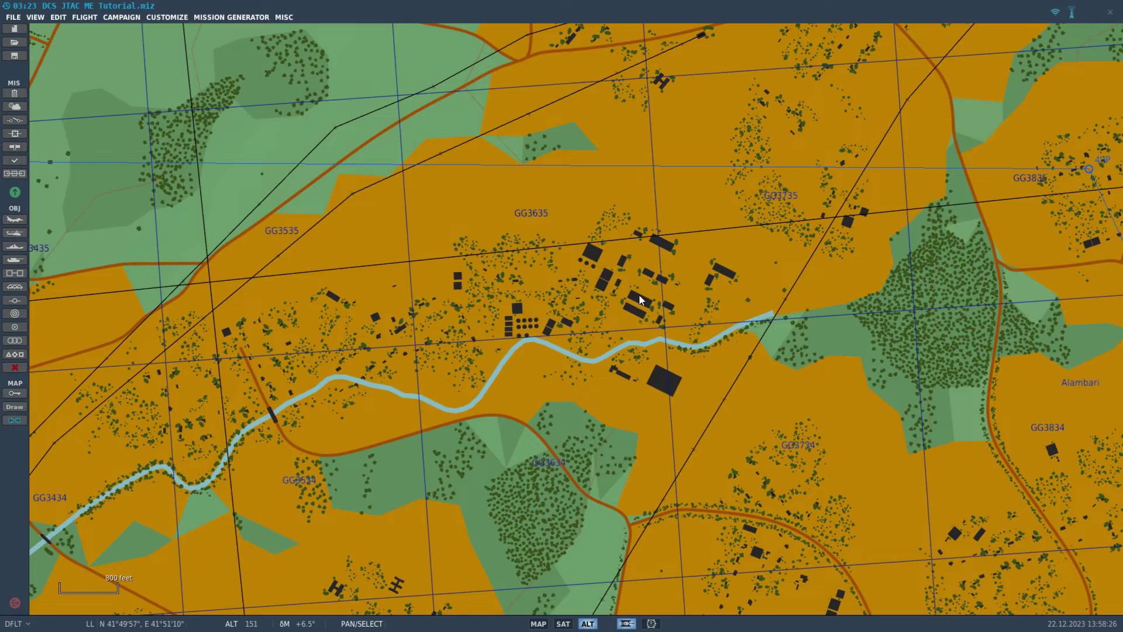
scroll(640, 298, down, 4)
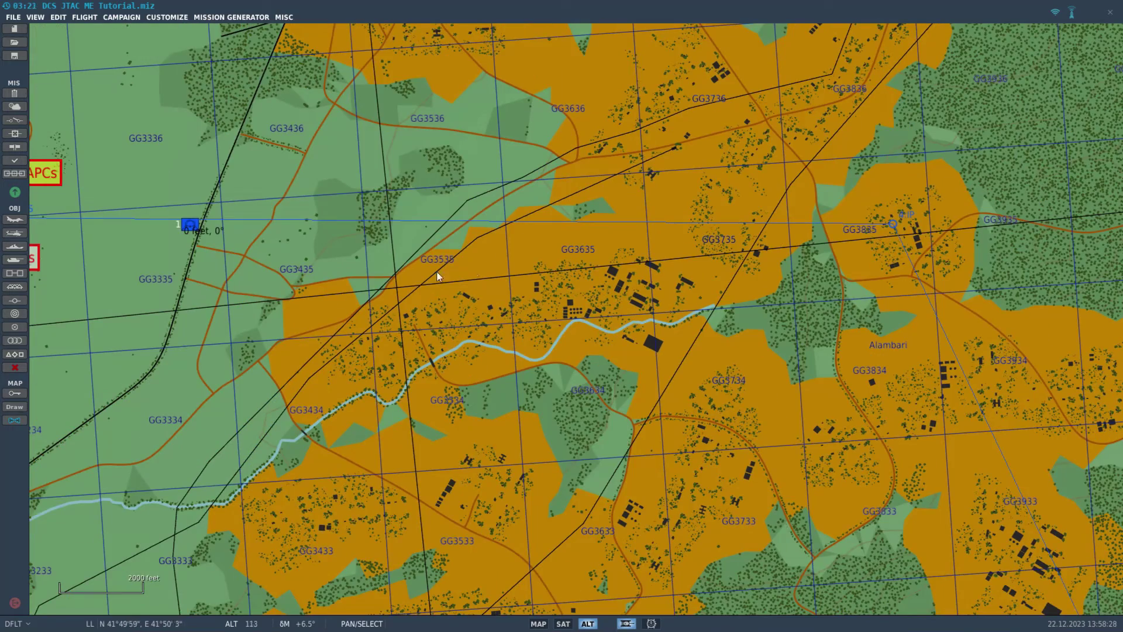
drag(621, 239, 801, 322)
scroll(702, 331, down, 4)
drag(547, 203, 536, 239)
- View waypoint 0 and its actions for the MQ-9 Reaper group Aerial-2, with its route and the targets in view
click(14, 219)
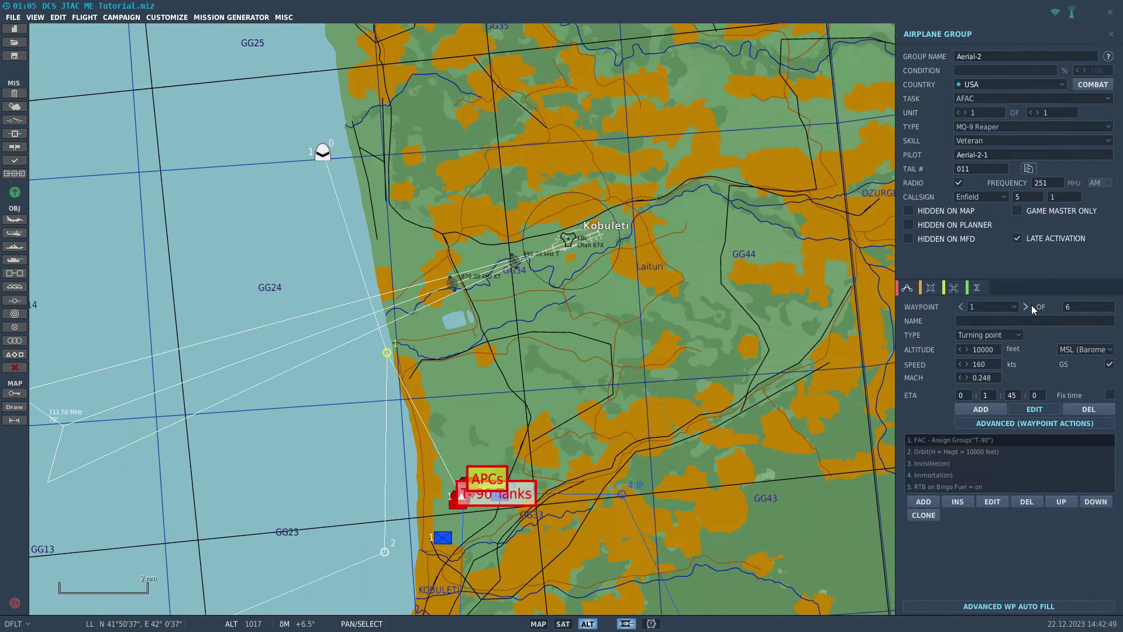
click(960, 307)
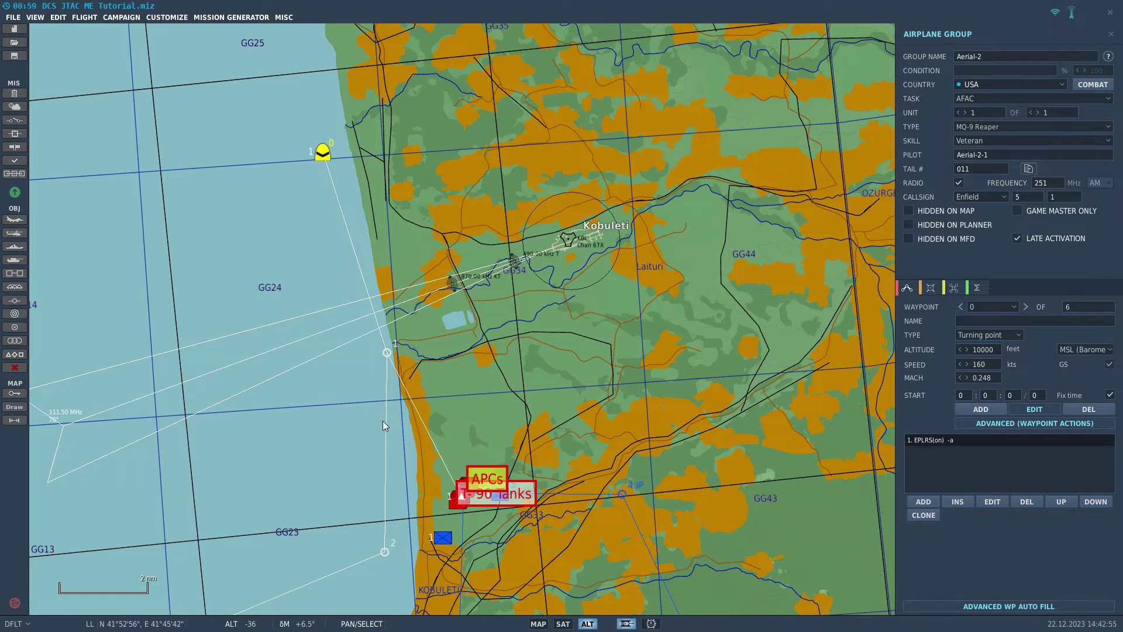
drag(383, 420, 358, 337)
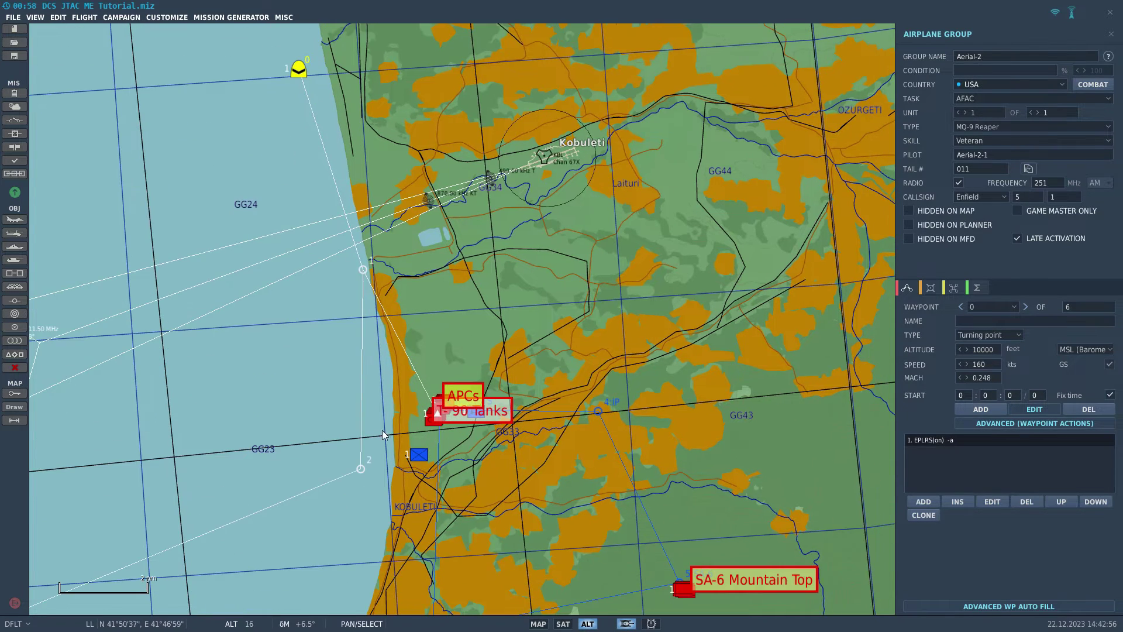
- Measure the distances from the Reaper's waypoints 1 and 2 to the targets, and view waypoint 1's actions
click(14, 420)
drag(381, 271, 447, 406)
drag(382, 458, 438, 416)
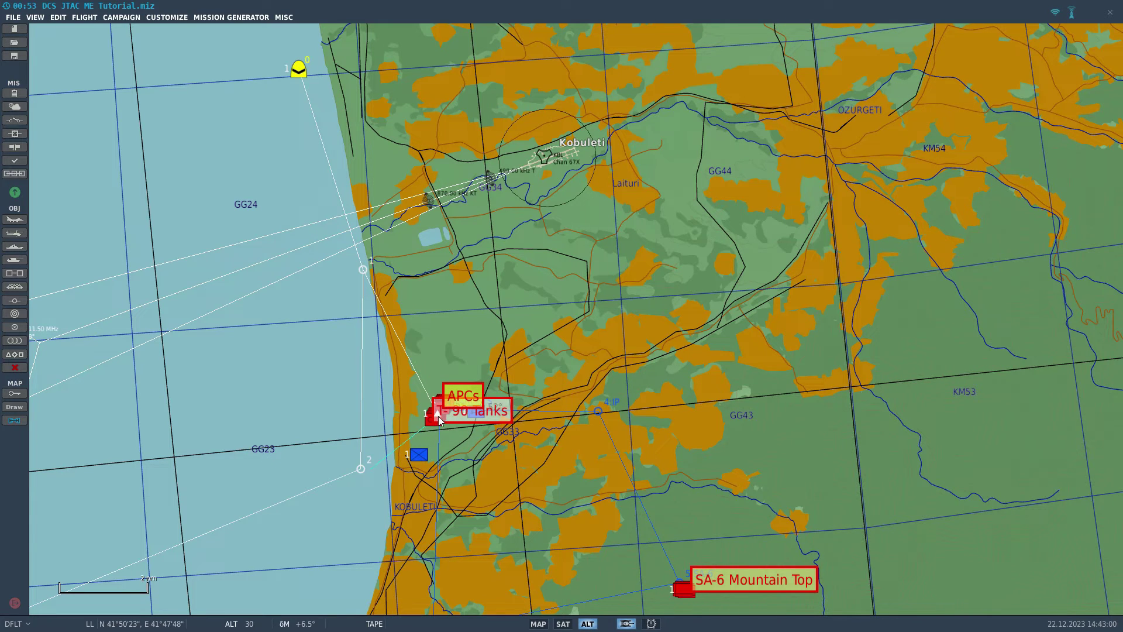
click(409, 328)
click(363, 270)
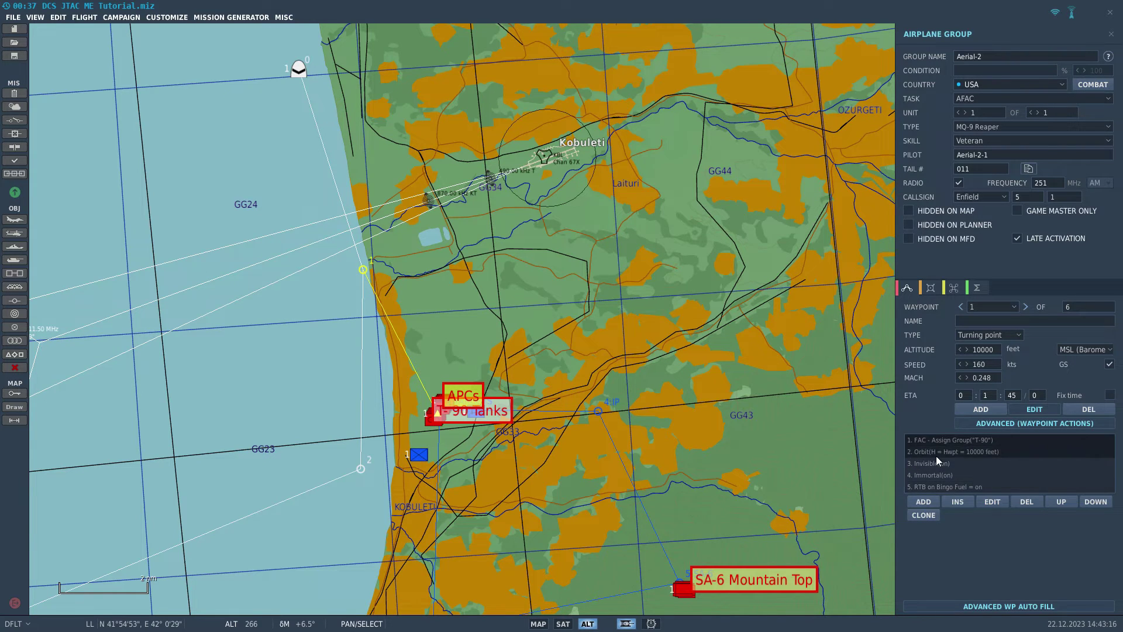
- Try a Start Enroute Task action, FAC, on the Reaper's waypoint 0, remove it and return to waypoint 1
click(960, 306)
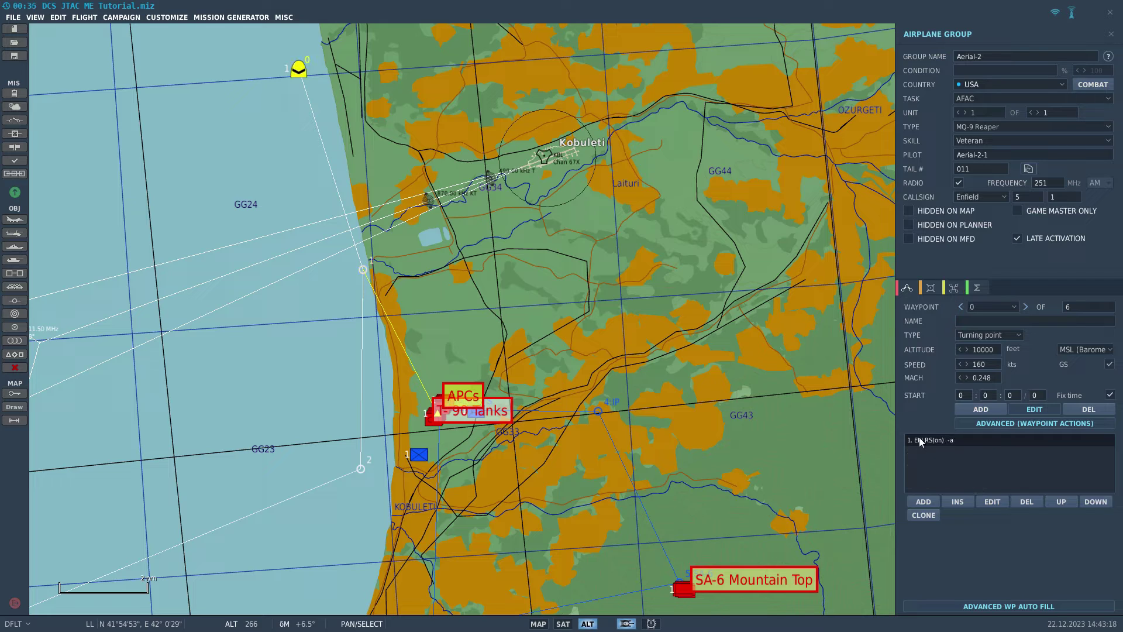
click(928, 501)
click(788, 267)
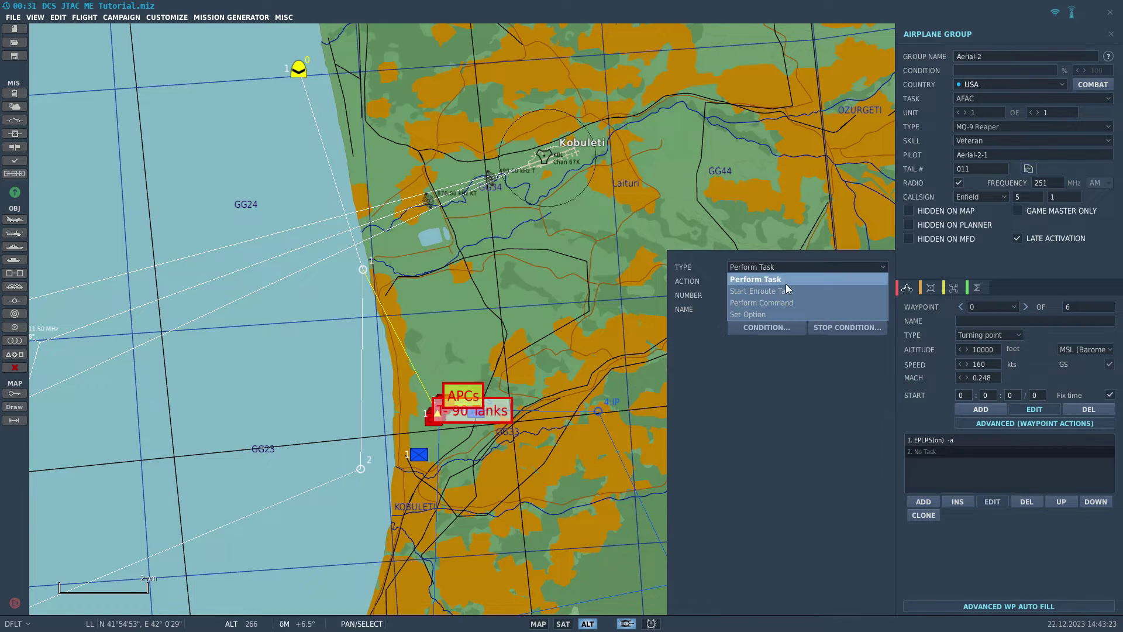
click(786, 299)
click(790, 268)
click(788, 289)
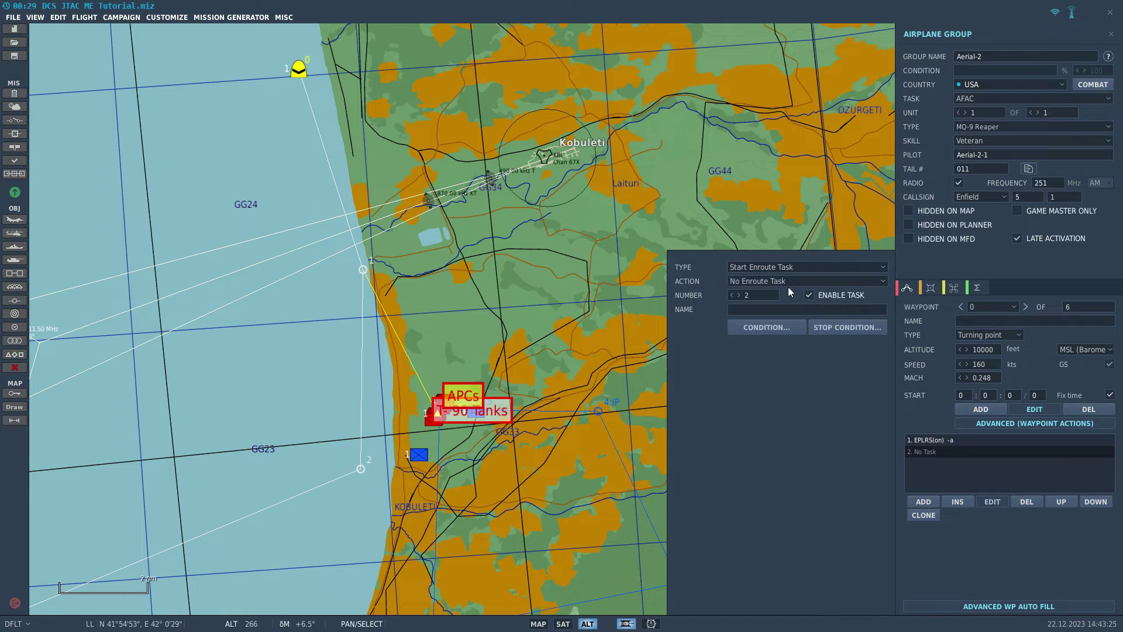
click(783, 283)
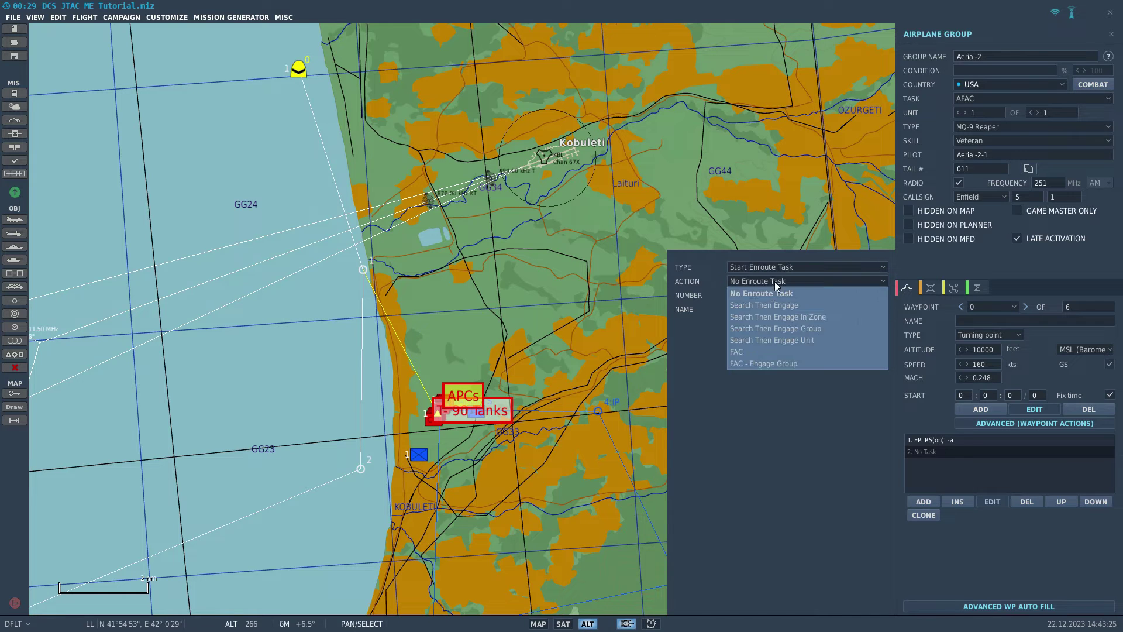
click(759, 355)
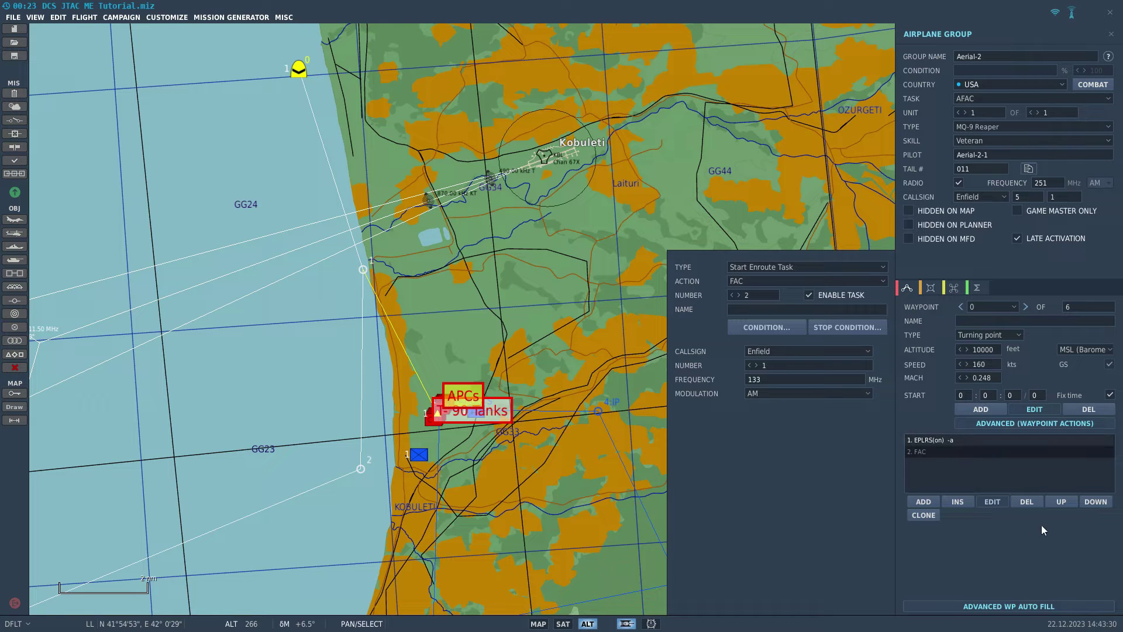
click(1031, 502)
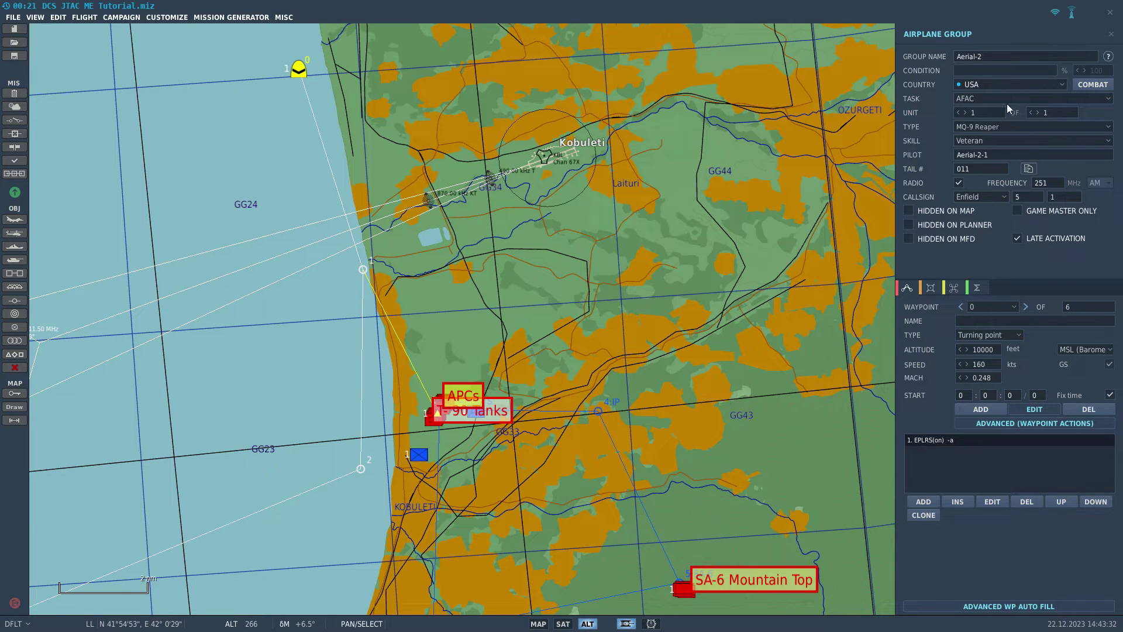
click(1025, 306)
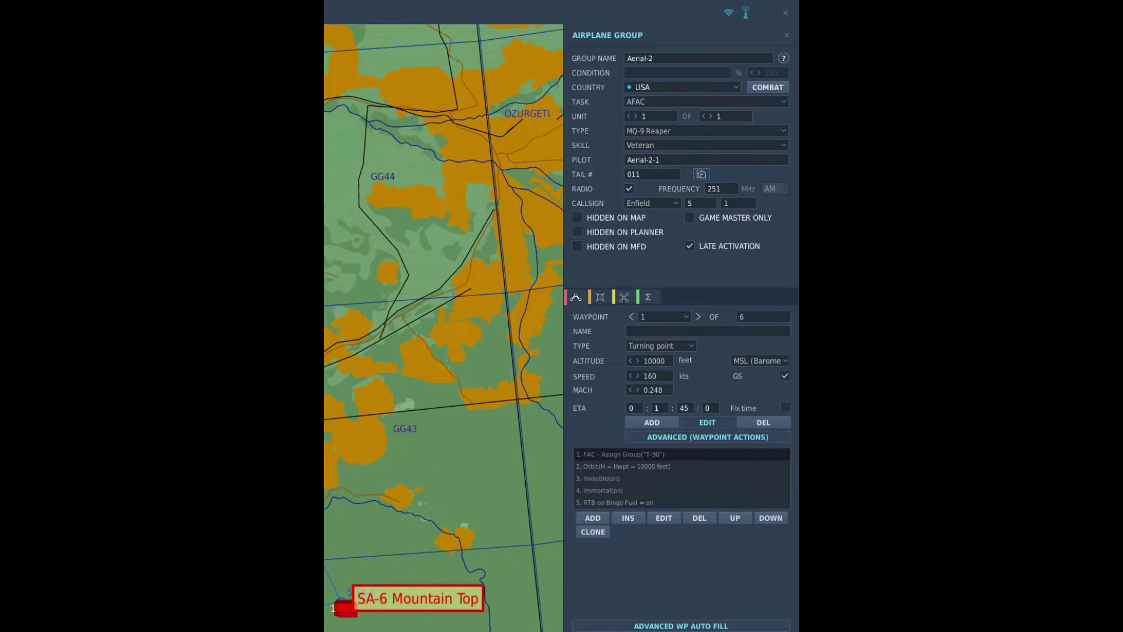
- View the Reaper's waypoint 1 FAC - Assign Group settings, and try the Circle pattern in its Orbit task before restoring Race-Track
double_click(624, 458)
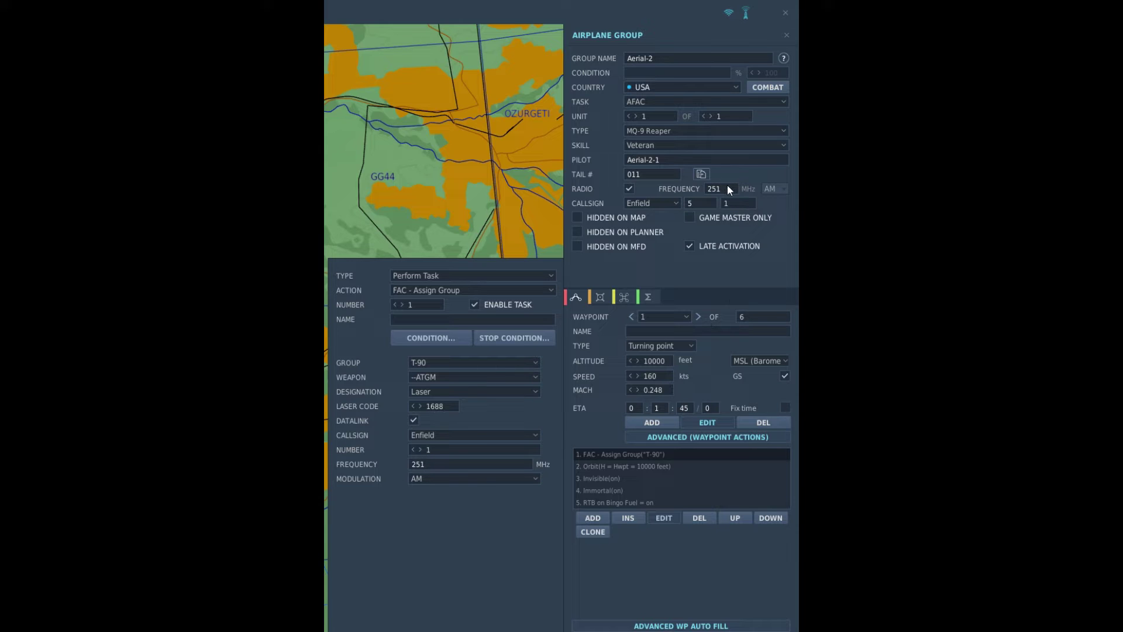
click(606, 466)
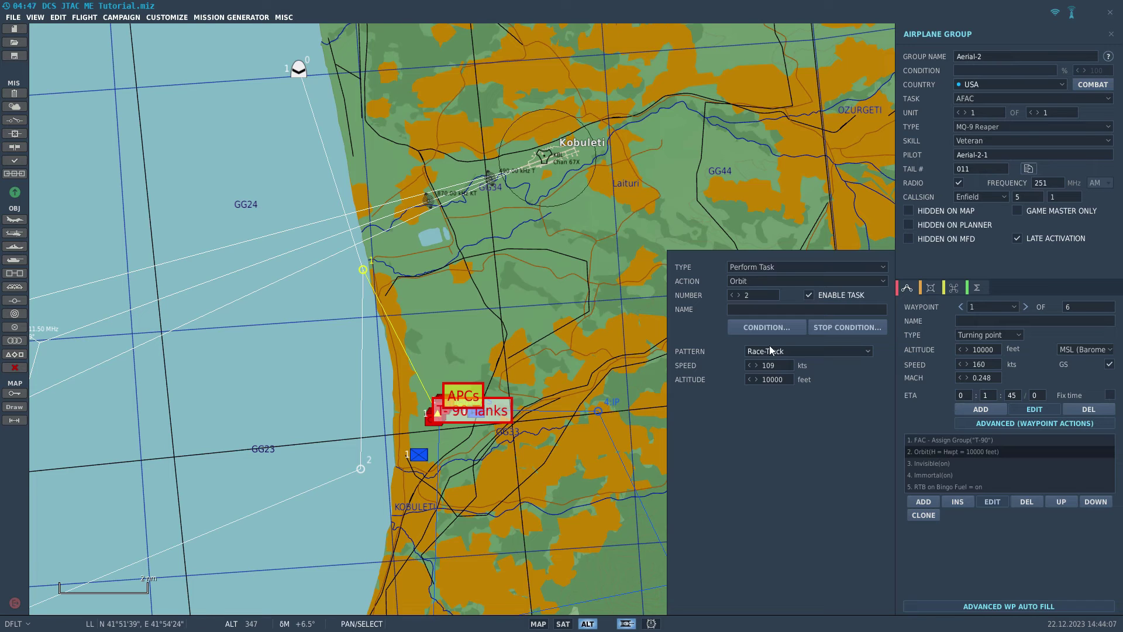
click(773, 350)
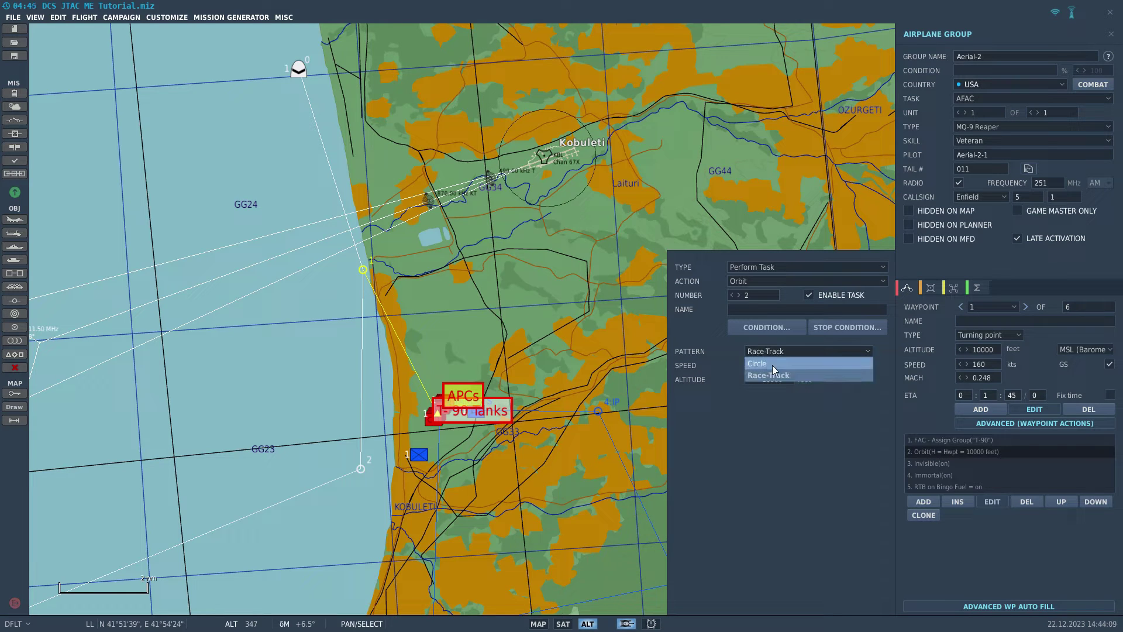
click(773, 364)
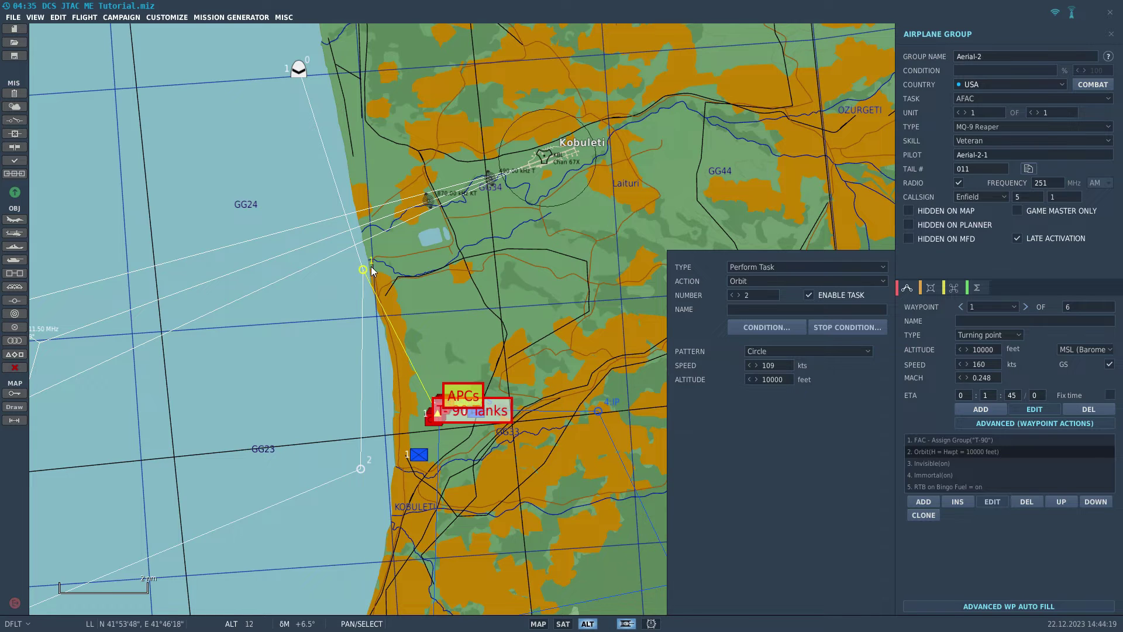
click(793, 352)
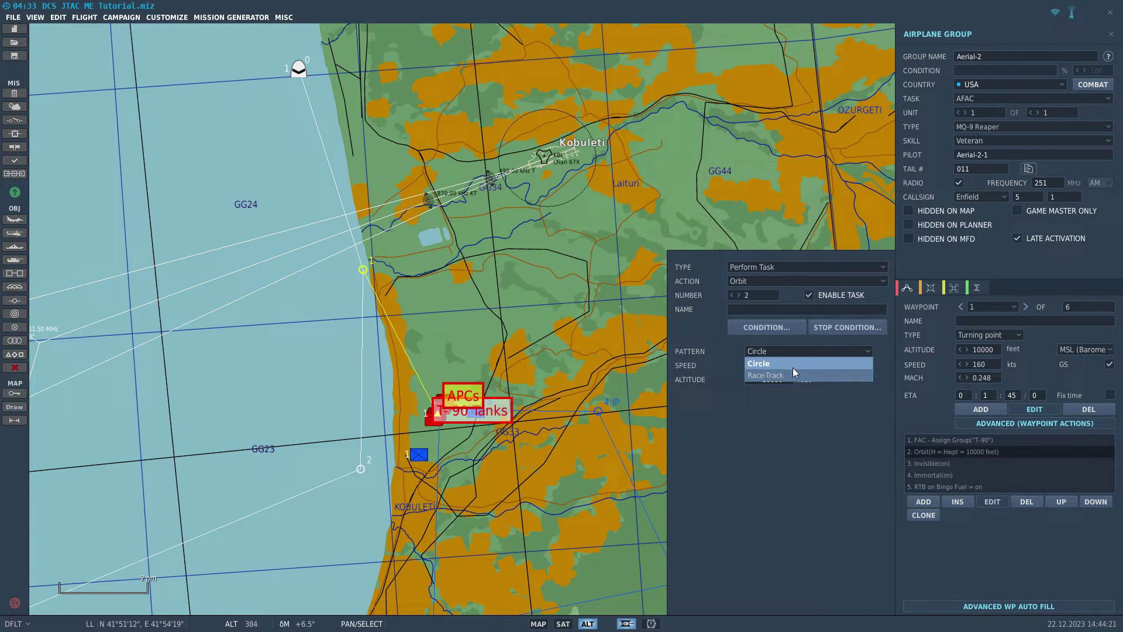
click(792, 372)
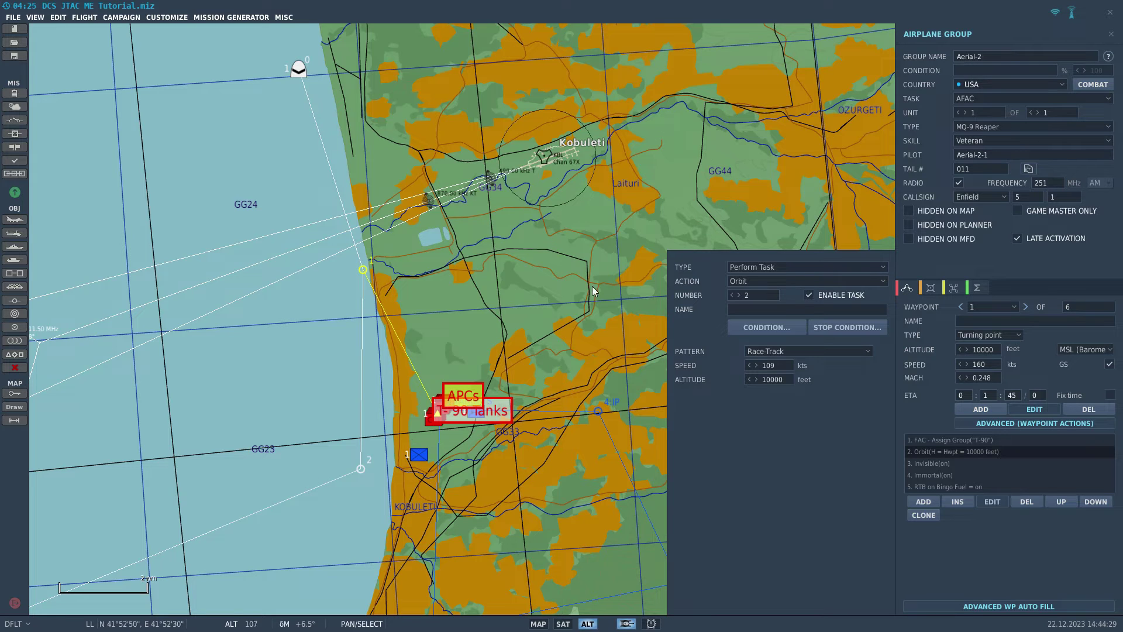
- View the settings of the Invisible, Immortal and RTB on Bingo Fuel actions on the Reaper's waypoint 1
click(937, 467)
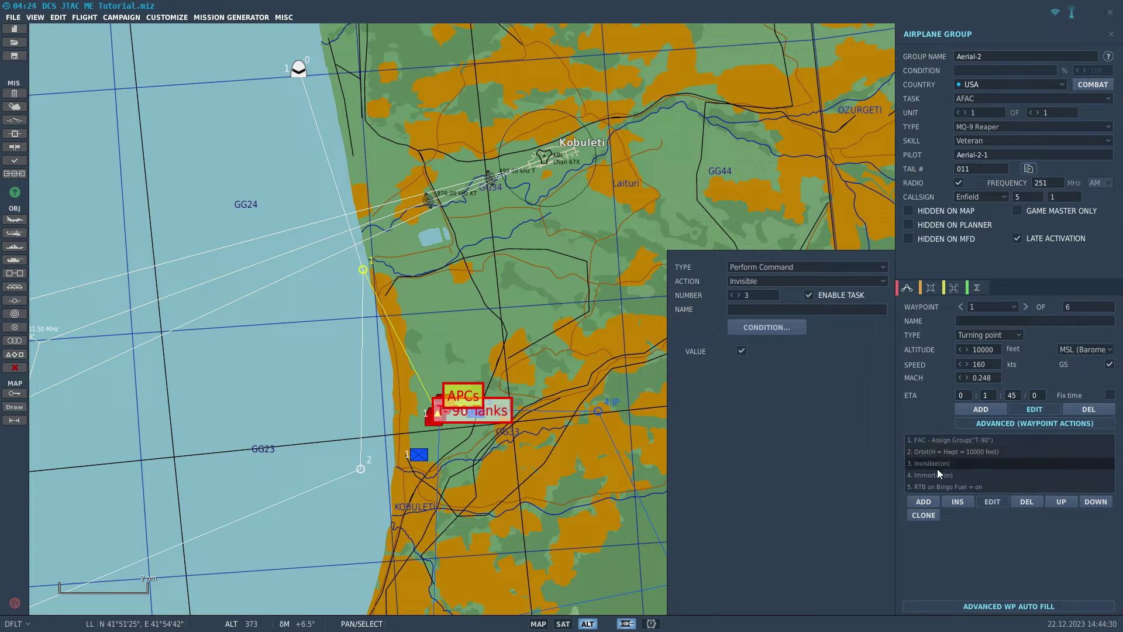
click(940, 478)
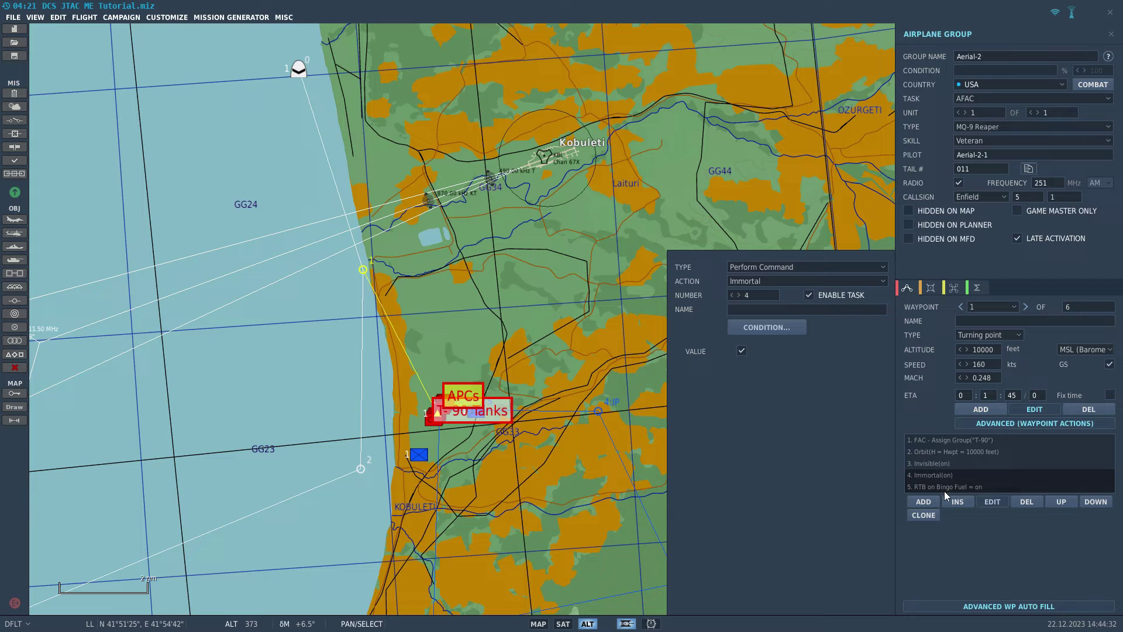
click(944, 489)
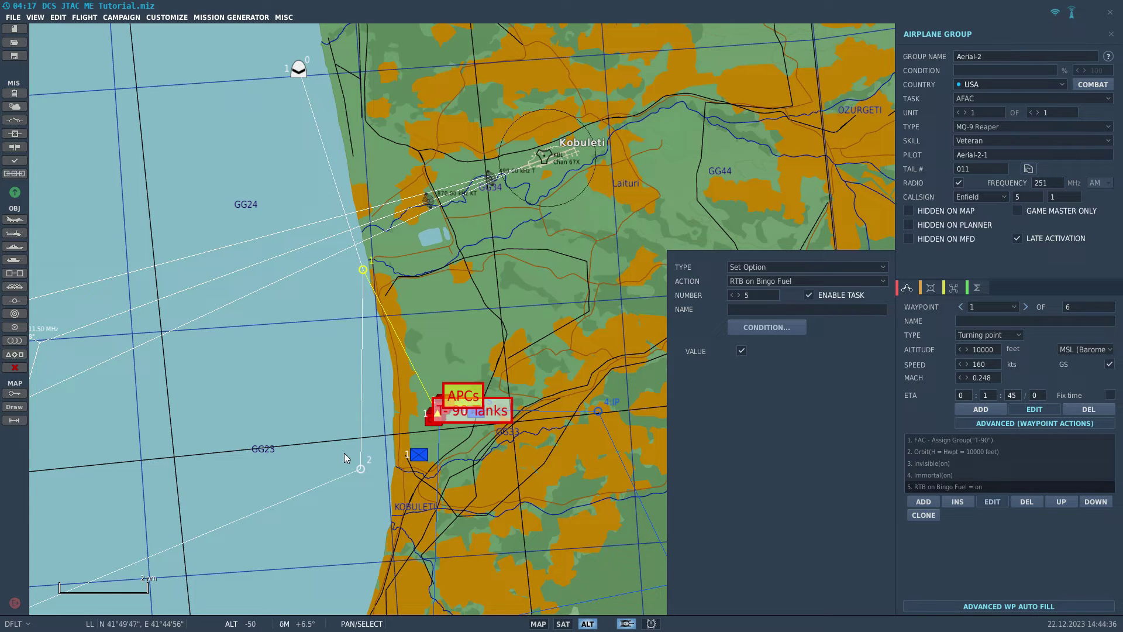
scroll(313, 483, down, 2)
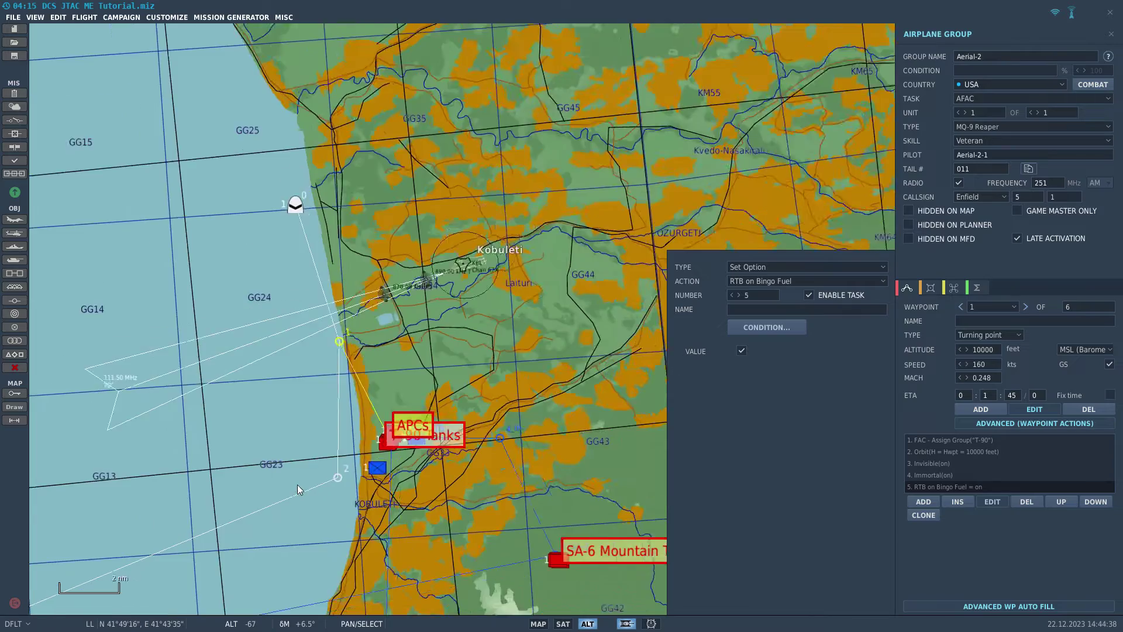
scroll(381, 516, up, 2)
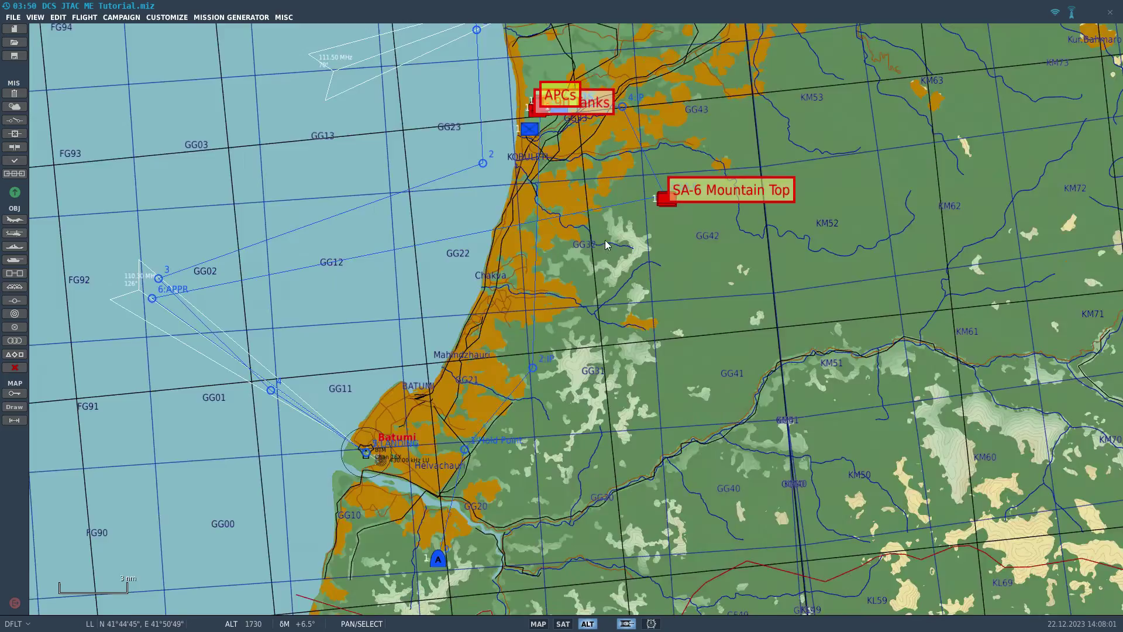
- Select the player's A-10C II group Aerial-1 and examine its route through the Hold Point and IP to the targets
scroll(498, 406, down, 2)
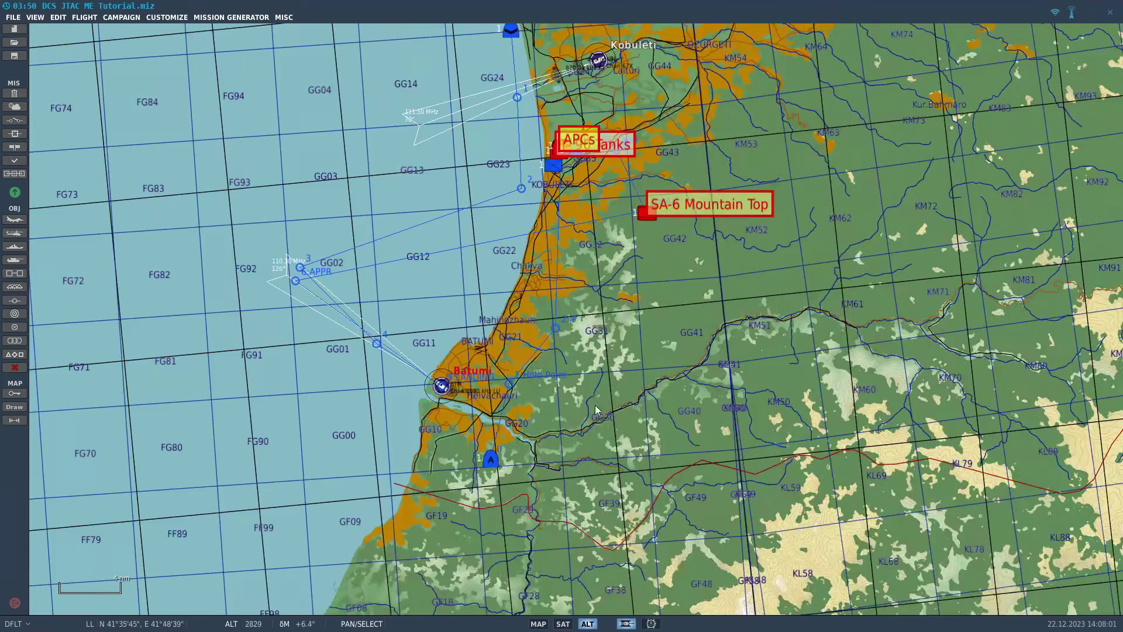
scroll(498, 406, up, 1)
click(497, 405)
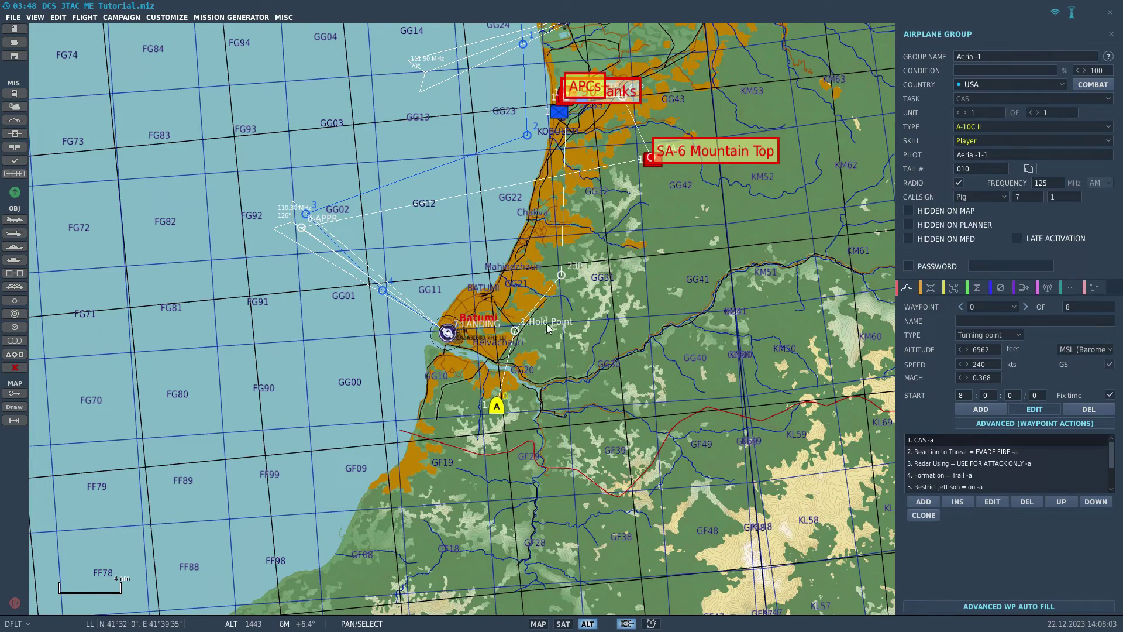
scroll(591, 301, up, 3)
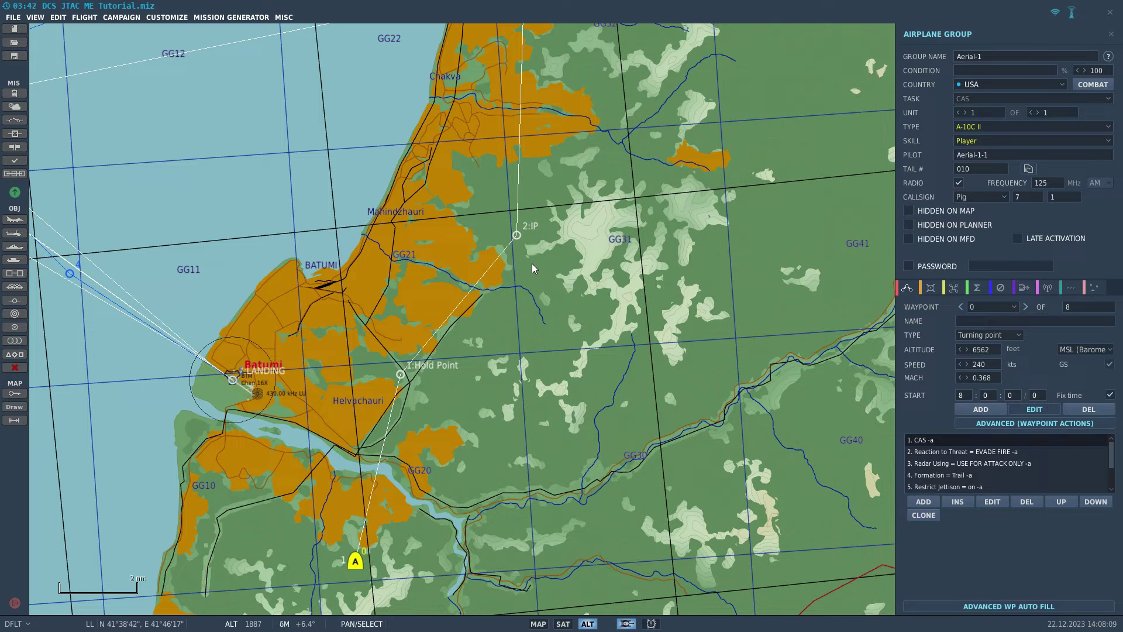
right_drag(532, 263, 615, 281)
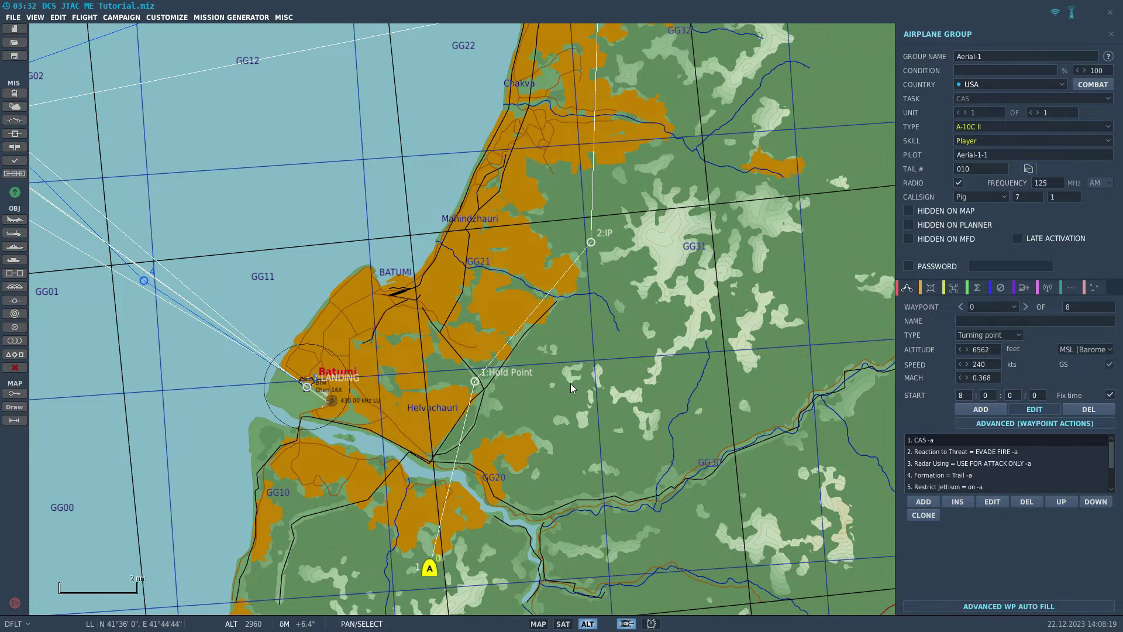
right_drag(572, 383, 513, 615)
right_drag(535, 462, 535, 484)
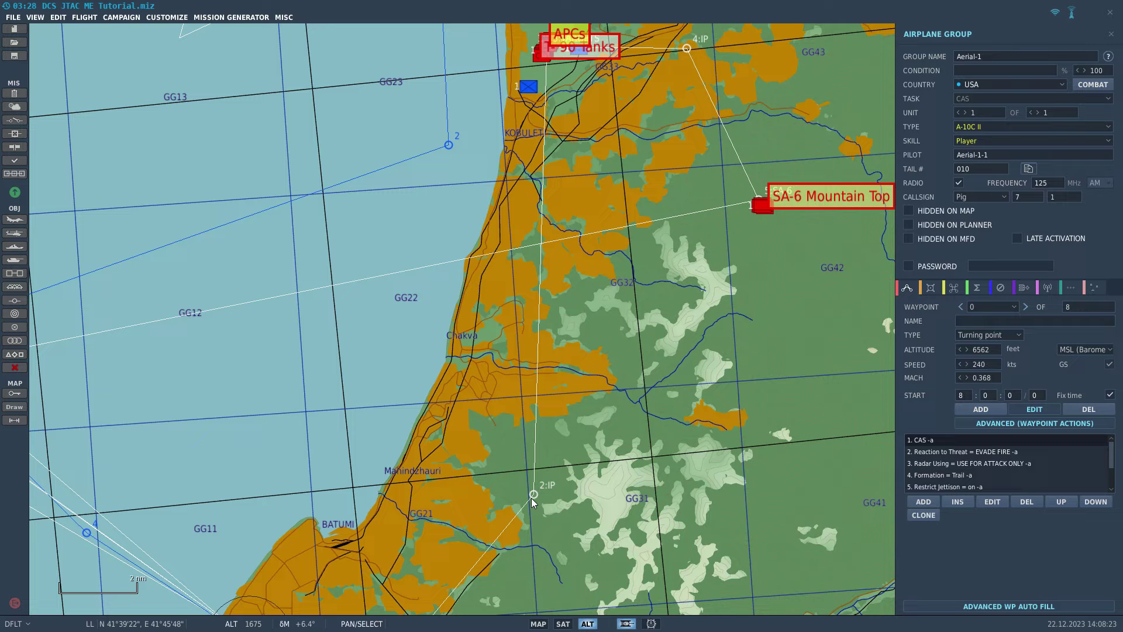
right_drag(533, 502, 592, 428)
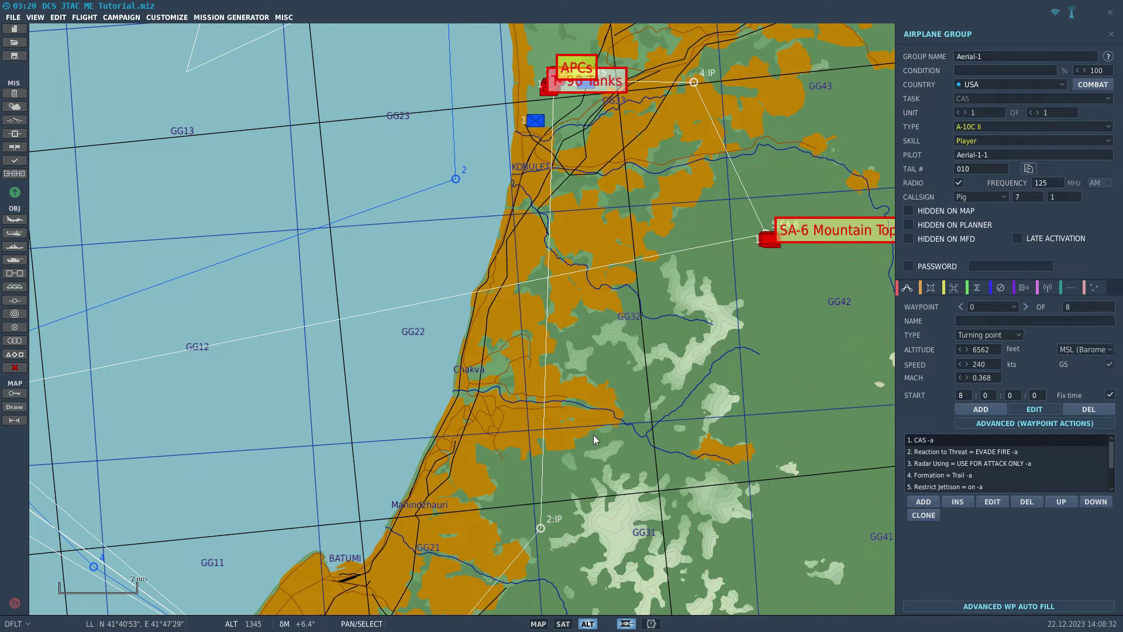
right_drag(598, 420, 598, 548)
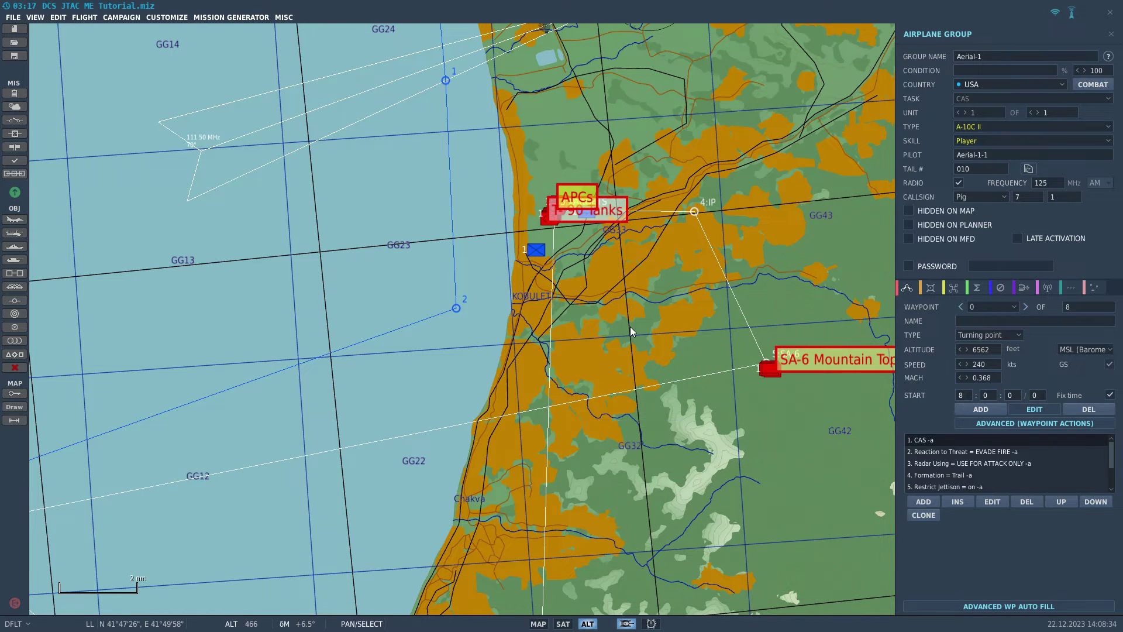
- Deselect the A-10C II group and examine the APCs and T-90 tanks on the crossed runways and the friendly units nearby
click(630, 327)
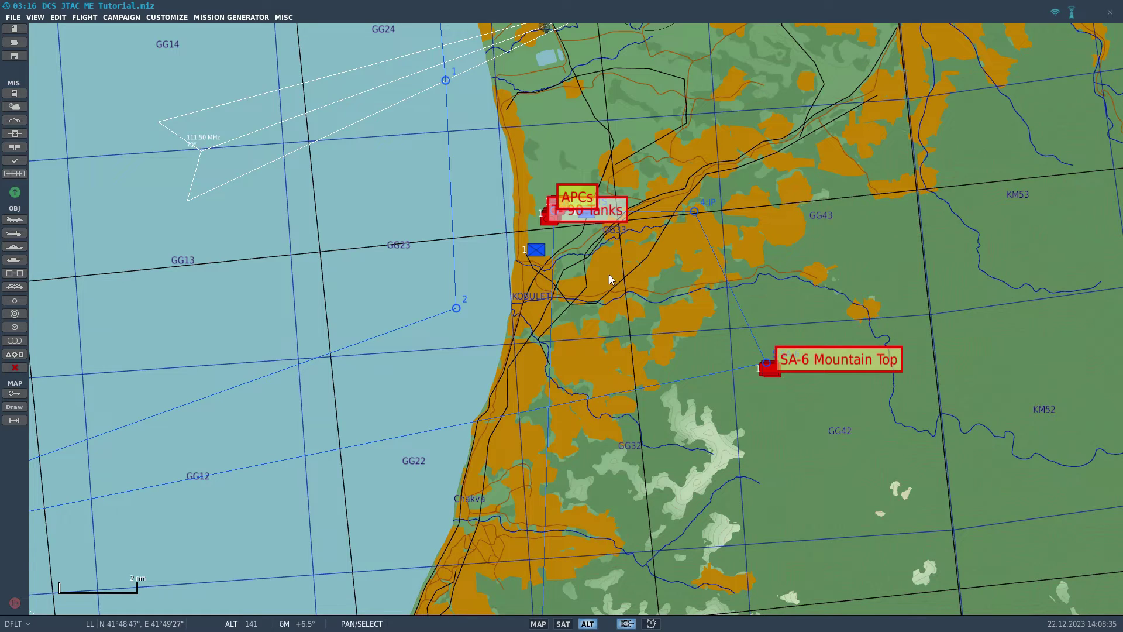
right_drag(609, 275, 602, 165)
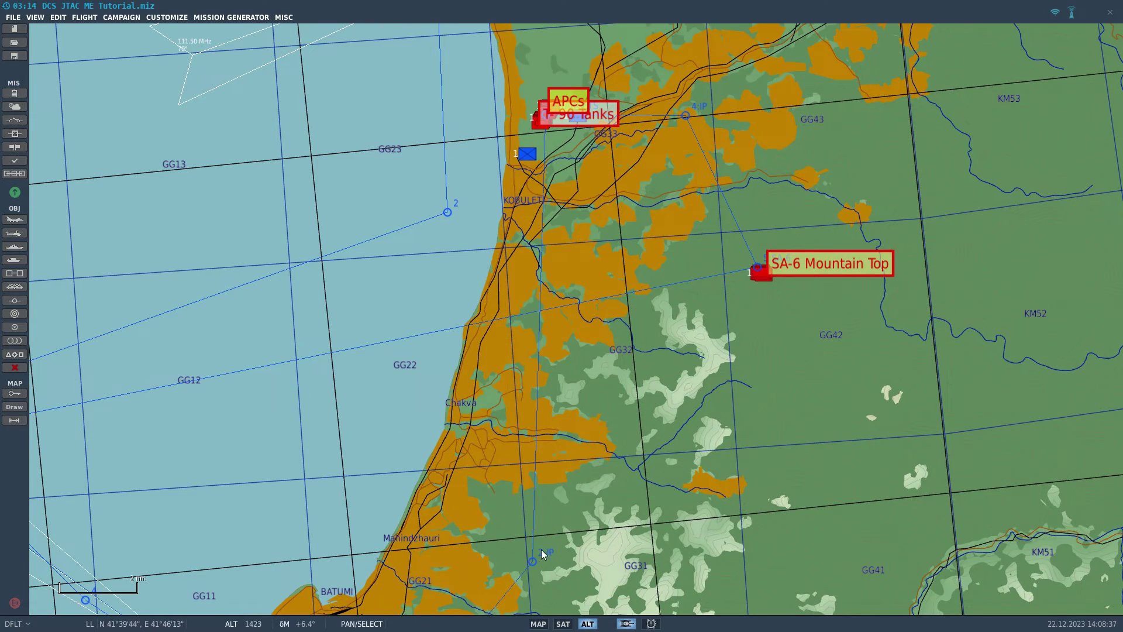
right_drag(560, 354, 540, 573)
scroll(565, 369, up, 3)
scroll(535, 321, up, 4)
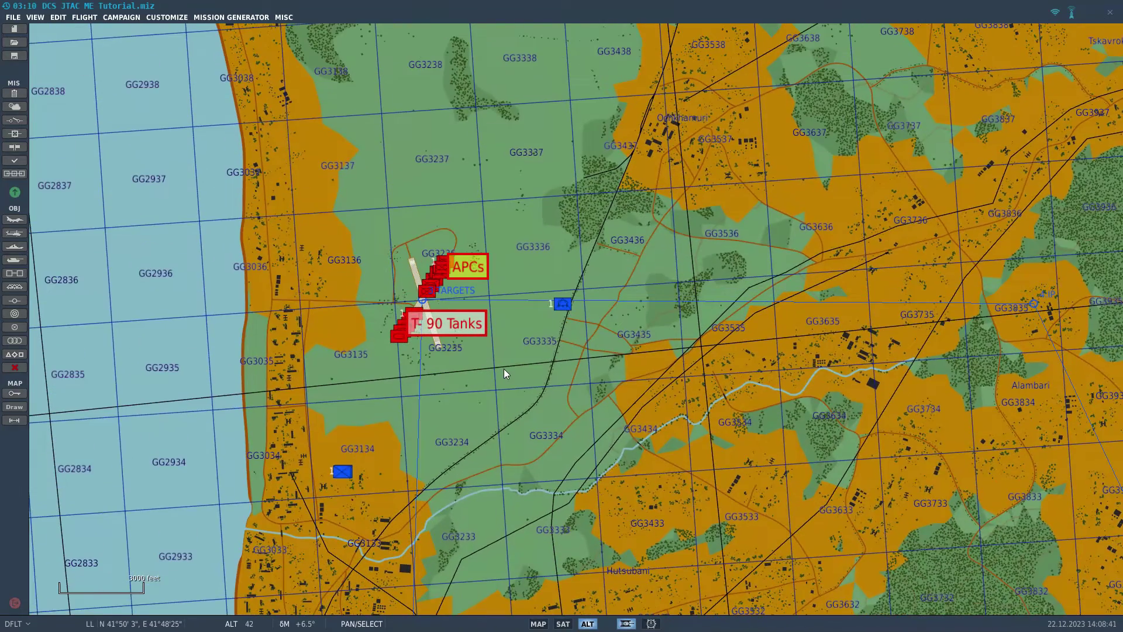
scroll(504, 369, up, 2)
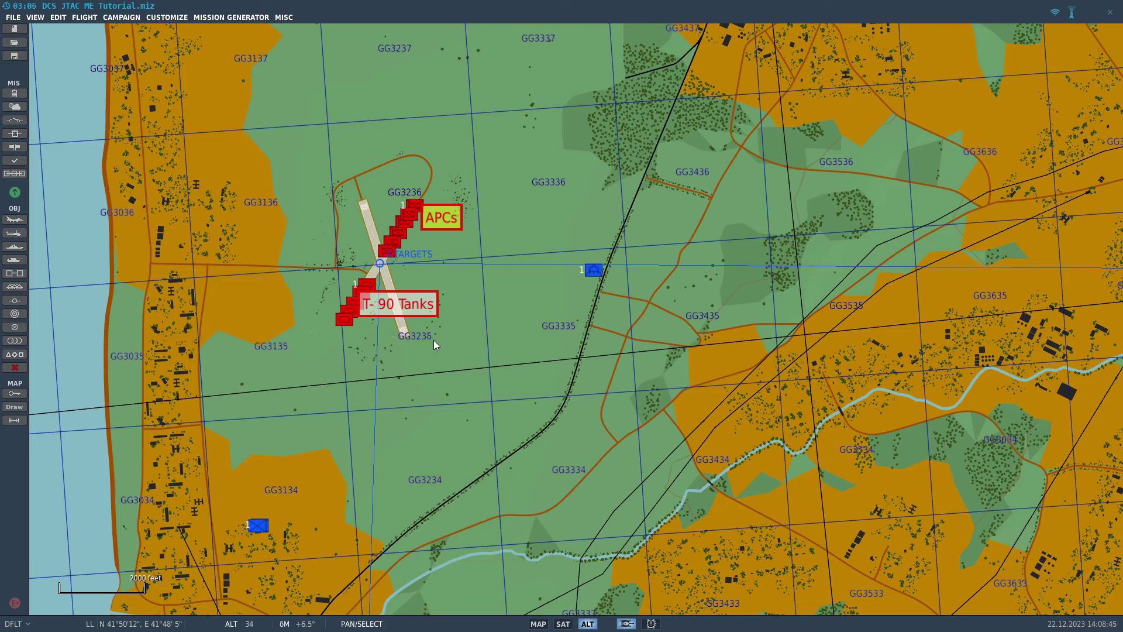
scroll(427, 345, up, 5)
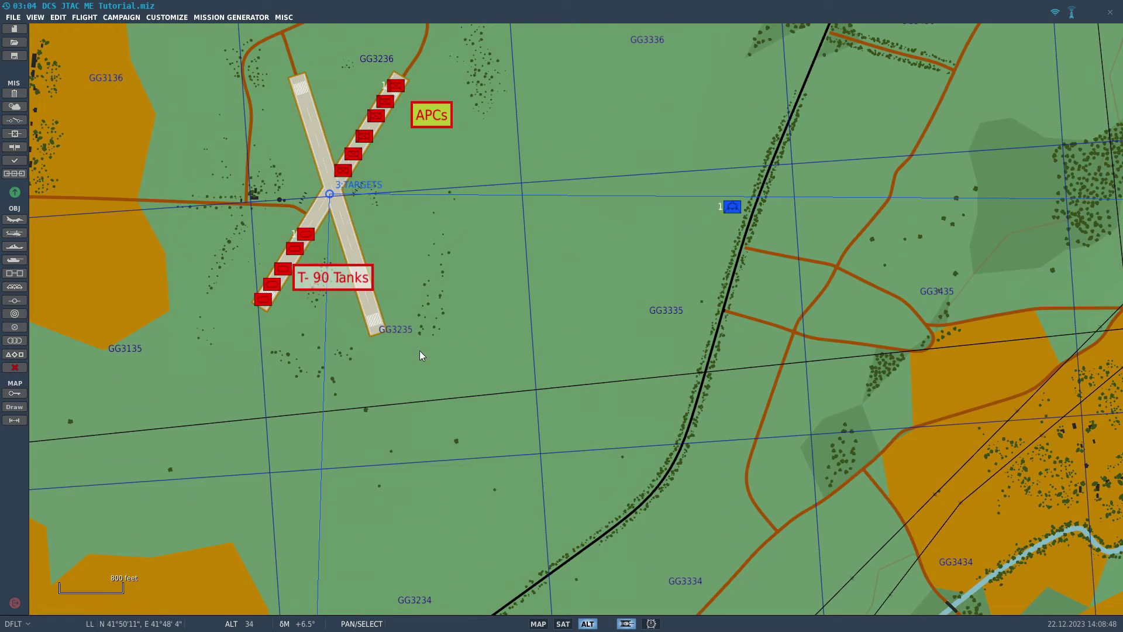
right_drag(424, 353, 441, 411)
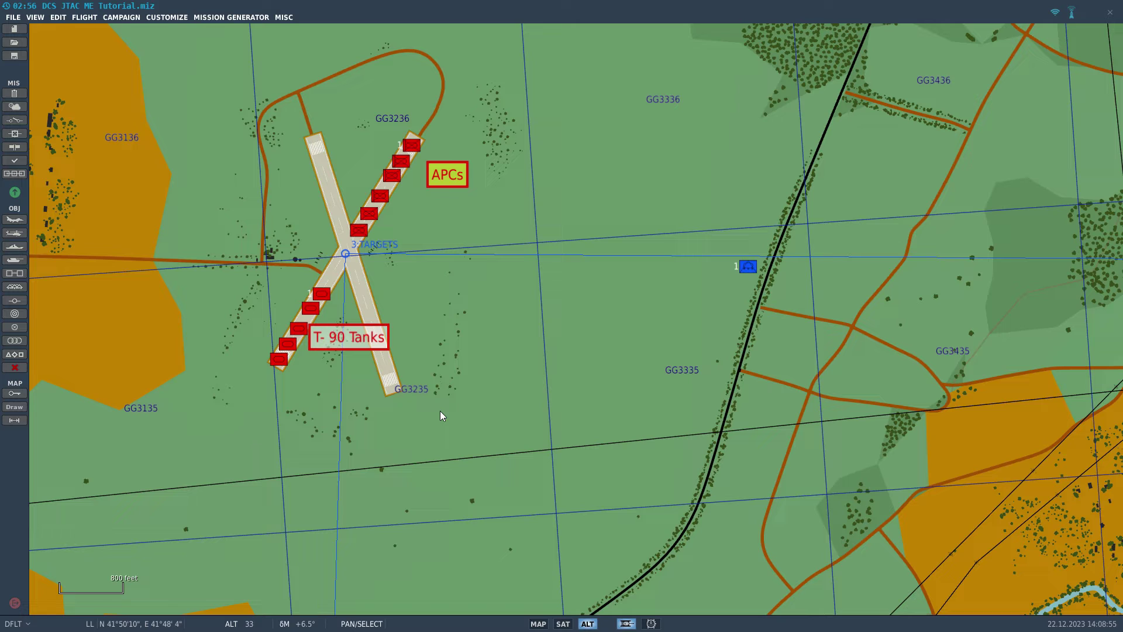
- View the A-10C II's waypoint 3, TARGETS, and its position where the runways cross between the APCs and T-90 tanks
click(346, 255)
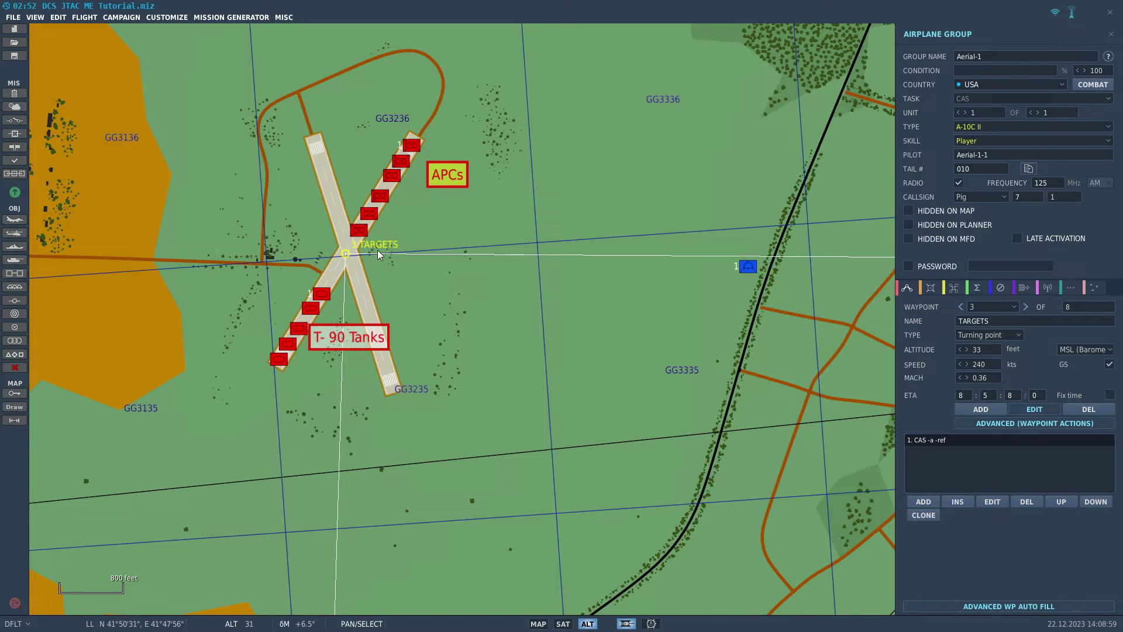
scroll(353, 259, down, 2)
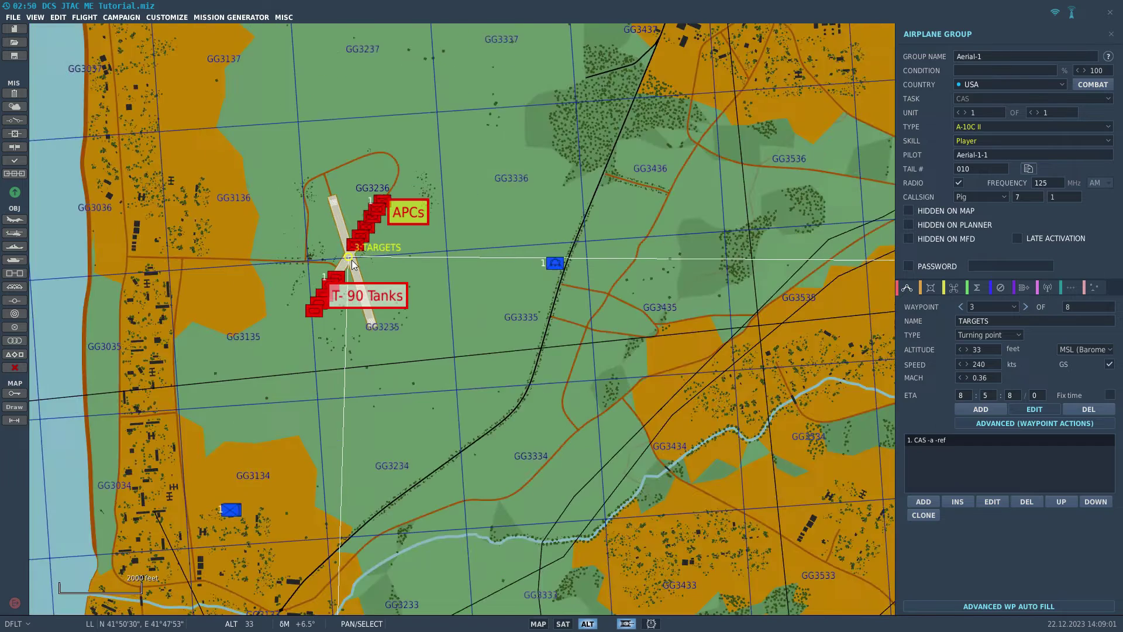
scroll(352, 262, up, 3)
scroll(352, 265, up, 1)
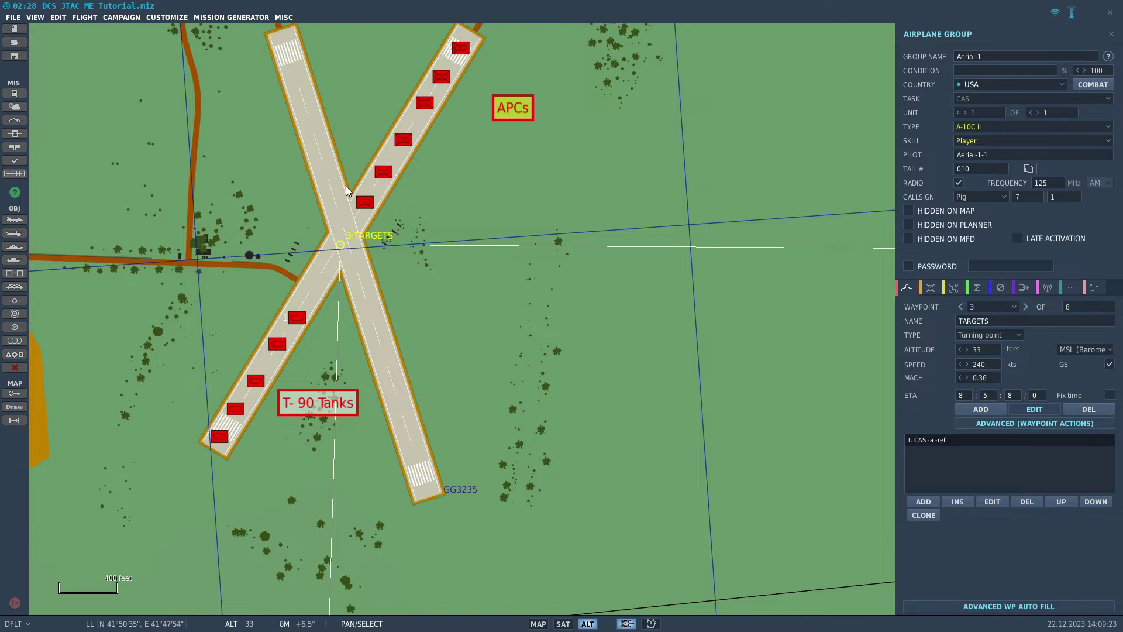
scroll(360, 257, up, 2)
scroll(356, 254, down, 2)
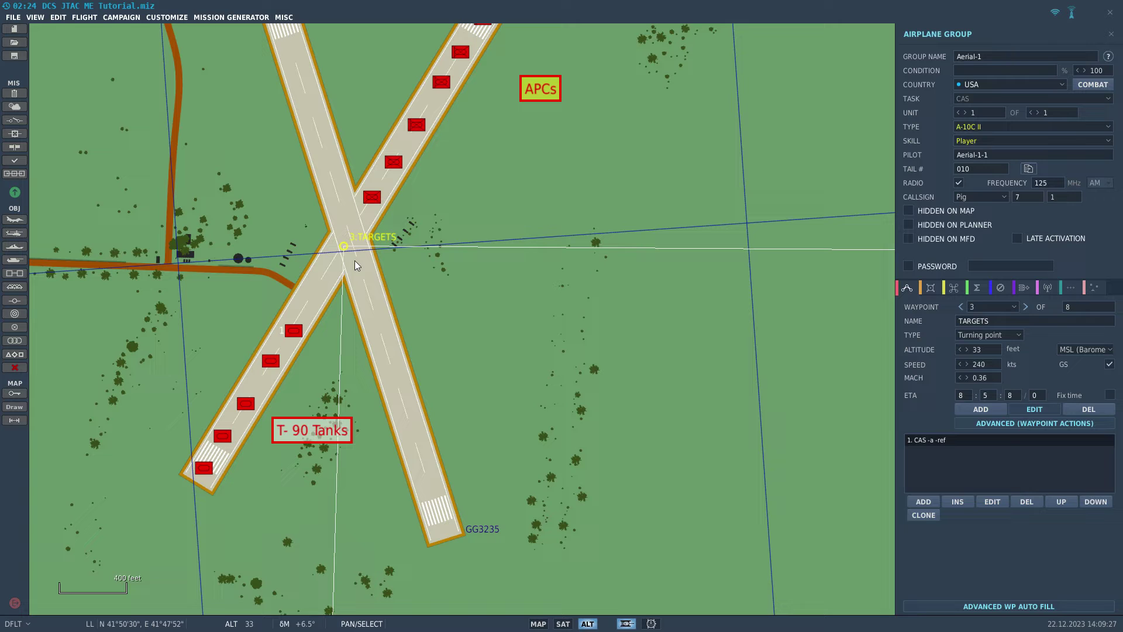
scroll(355, 261, down, 3)
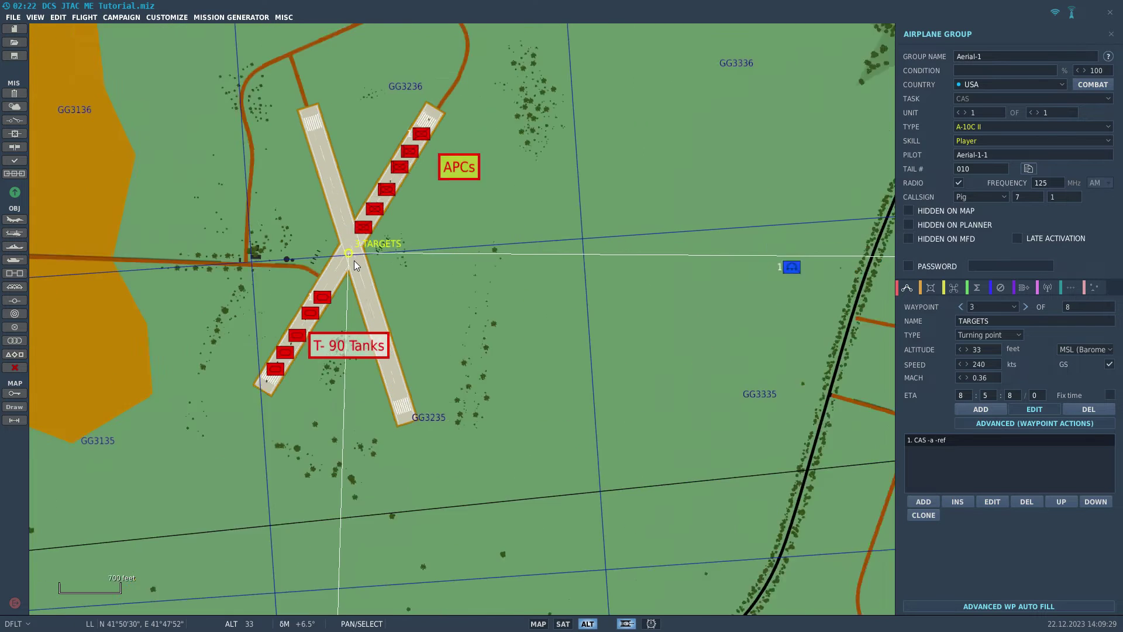
scroll(353, 261, up, 3)
scroll(355, 260, up, 4)
scroll(355, 260, down, 2)
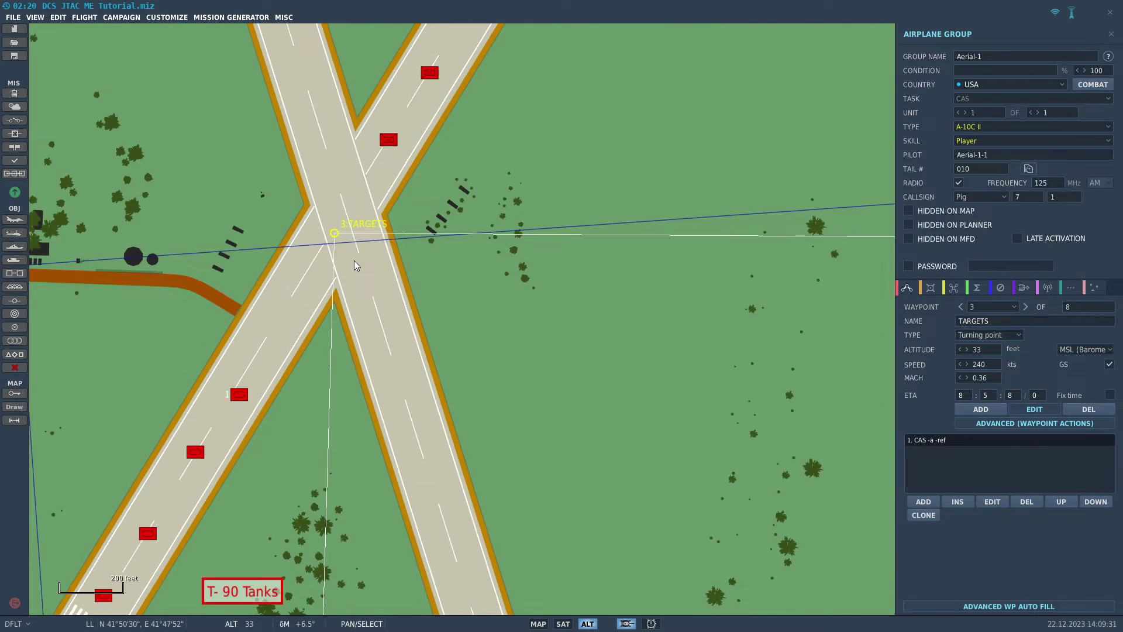
scroll(354, 261, down, 1)
drag(354, 261, 358, 327)
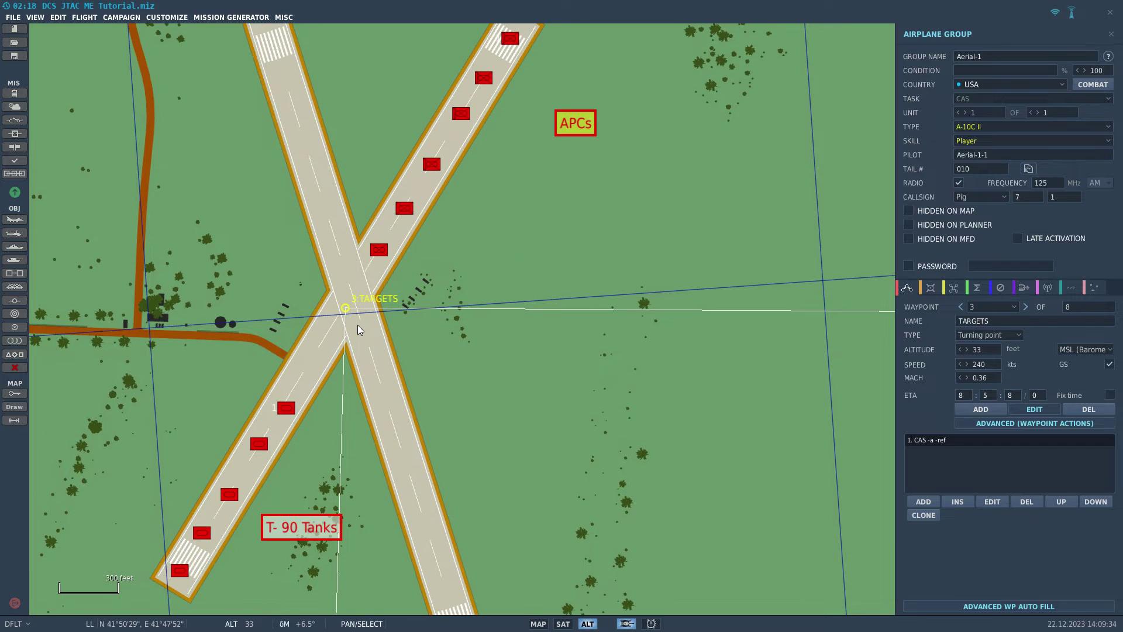
- Check the A-10C II's waypoint 2 altitude and set the altitude of waypoint 3, TARGETS, to 7000 feet
click(973, 350)
drag(526, 431, 523, 385)
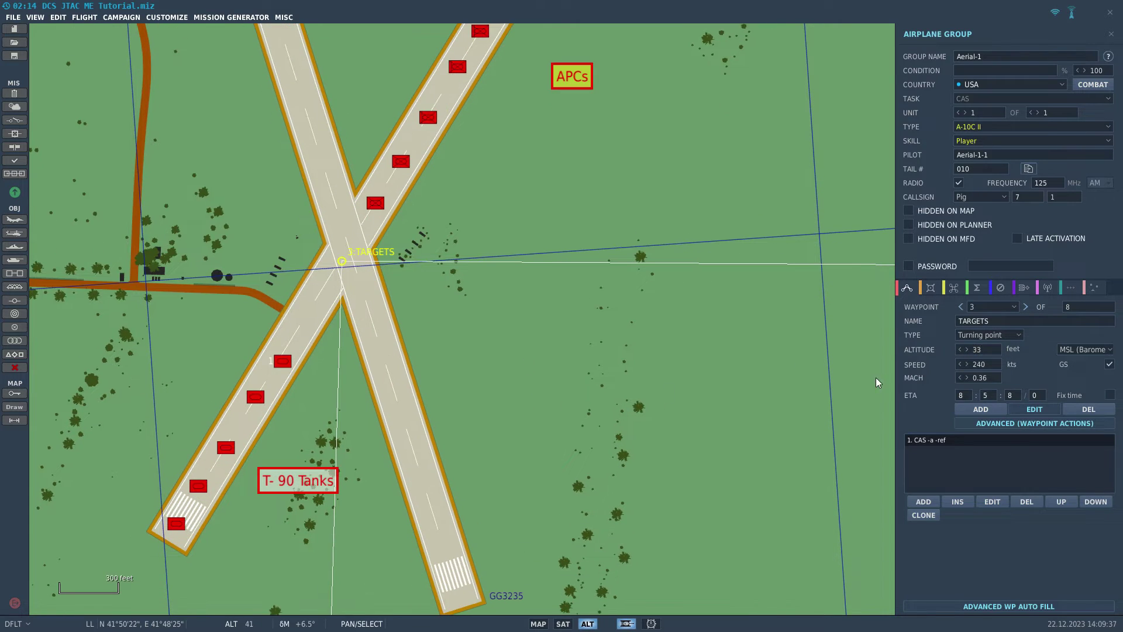
click(962, 307)
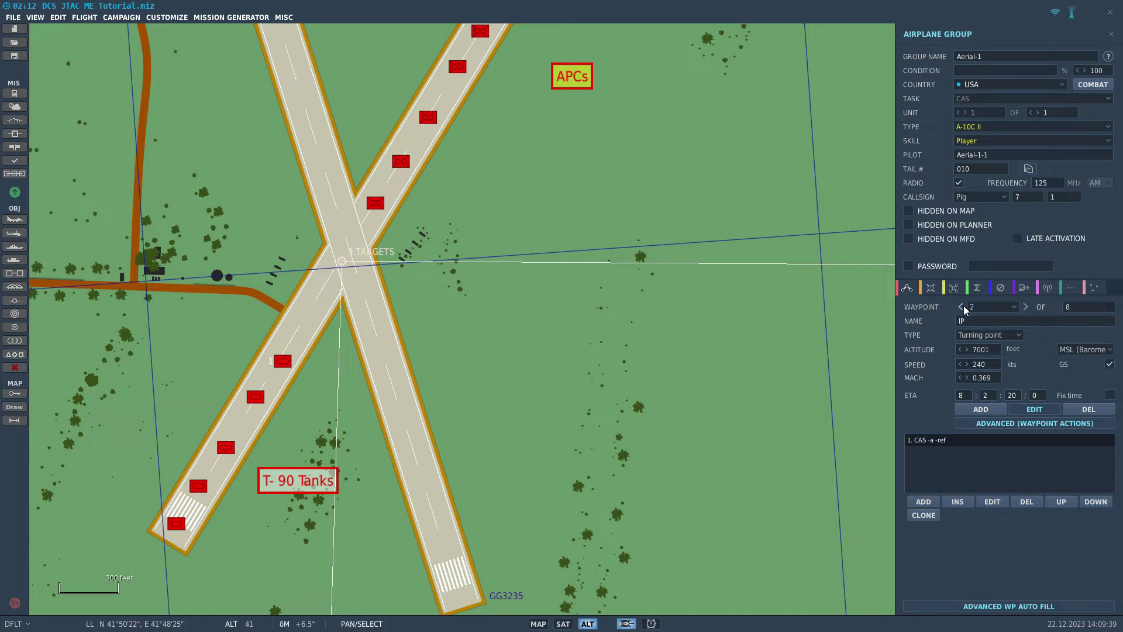
click(1026, 307)
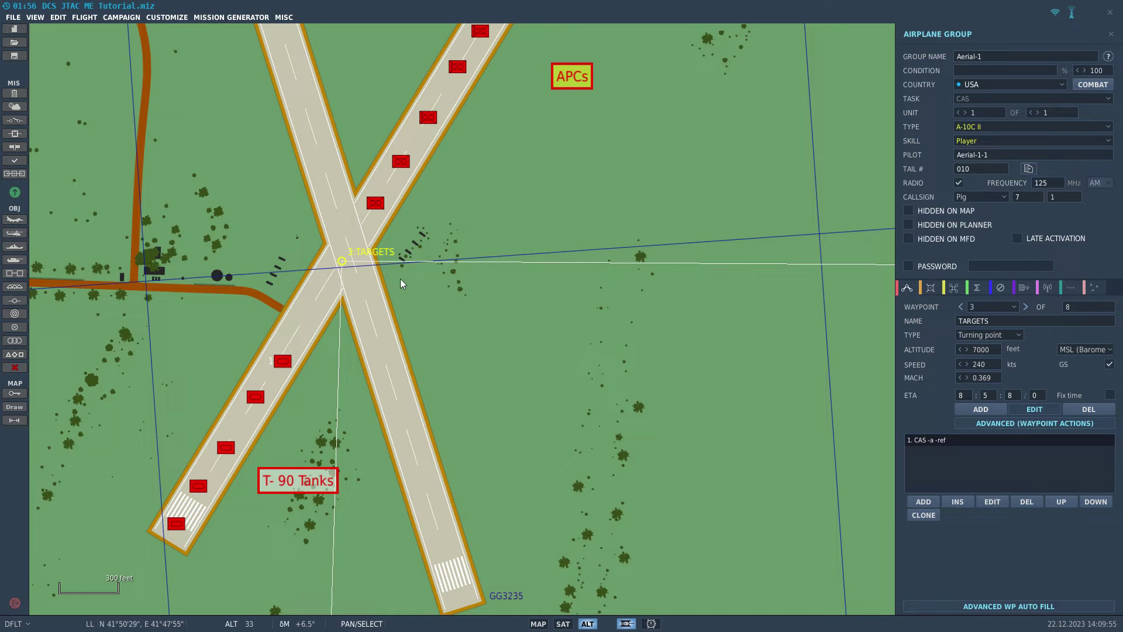
right_drag(368, 272, 392, 314)
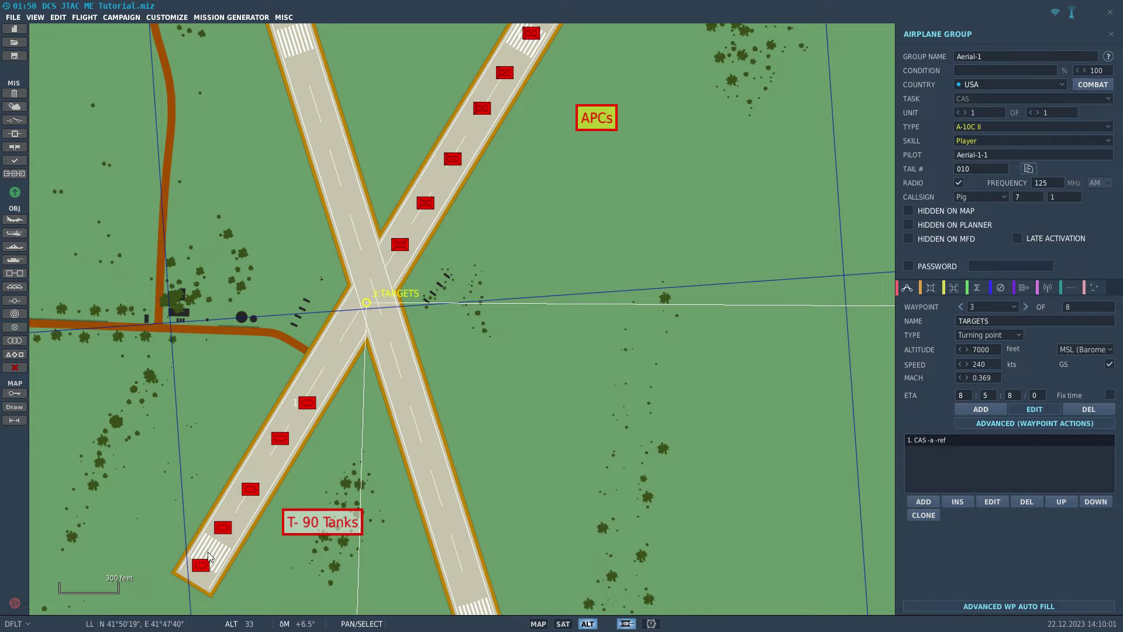
- Enter 0 feet as the altitude of the A-10C II's waypoint 3, TARGETS, to put it at ground level
click(995, 350)
text(0)
click(996, 476)
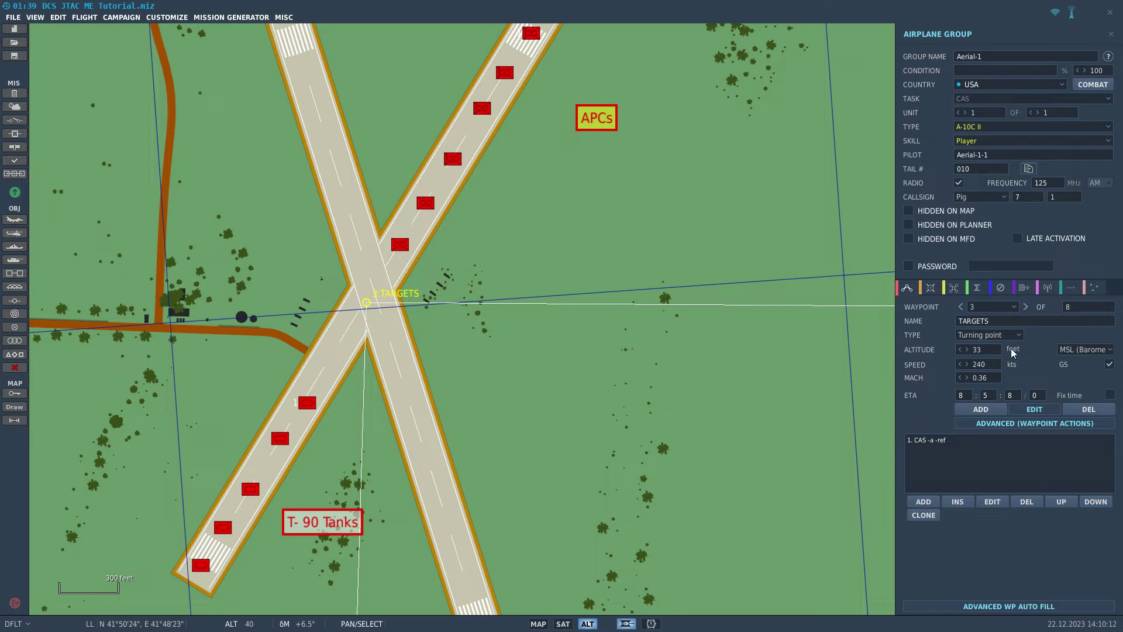
- Check waypoint 2, IP, and its route leg to the targets, and return to waypoint 3, TARGETS
click(960, 306)
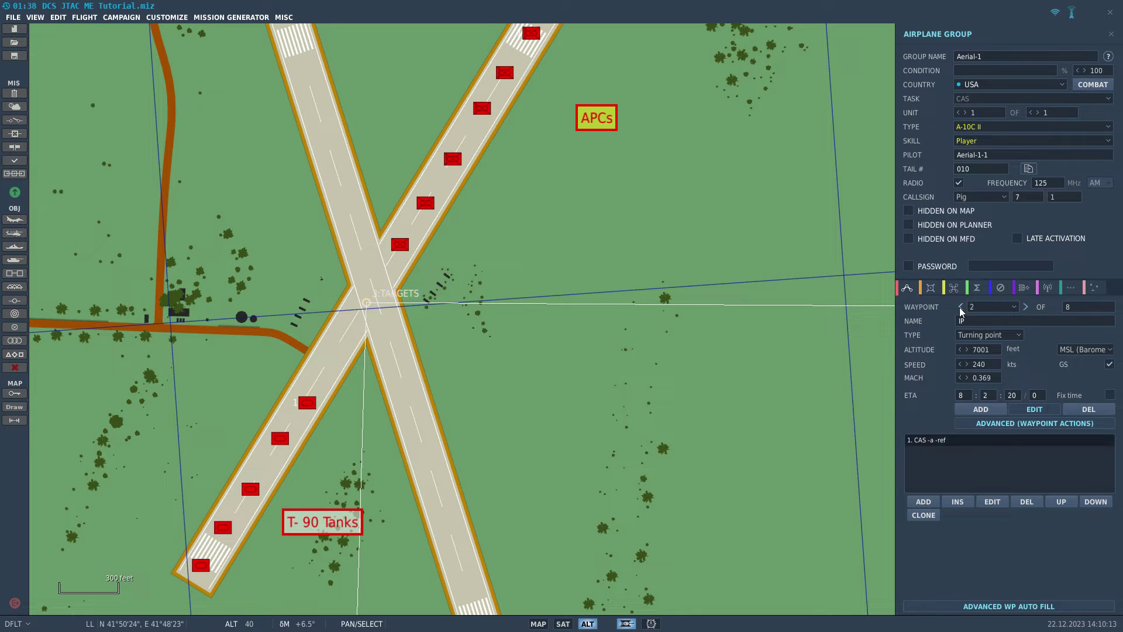
scroll(580, 440, down, 8)
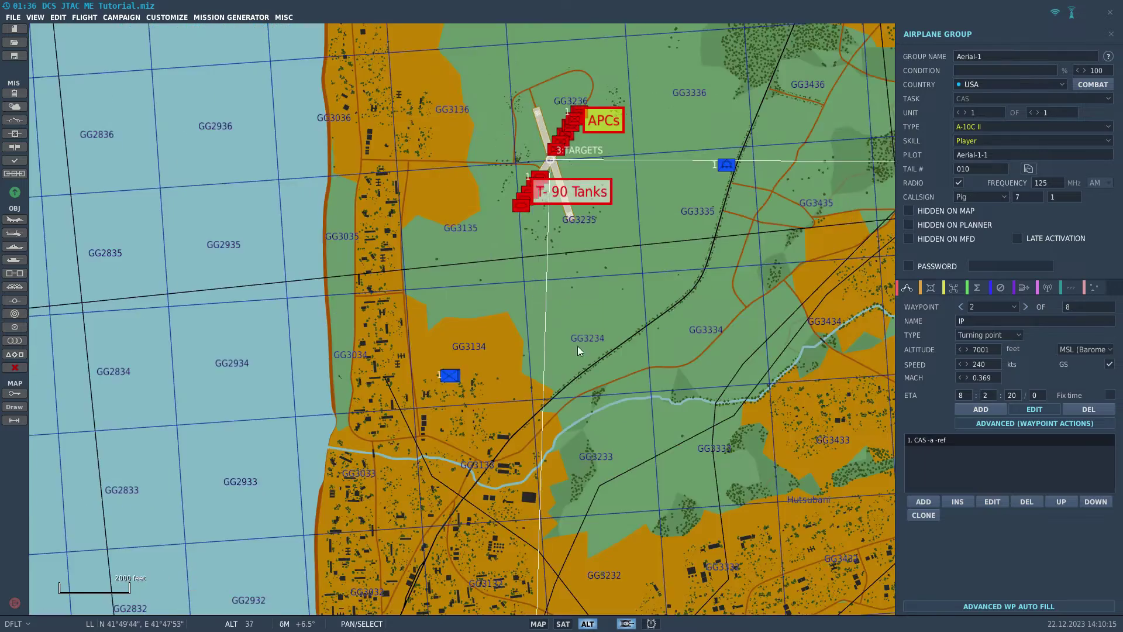
scroll(630, 187, down, 6)
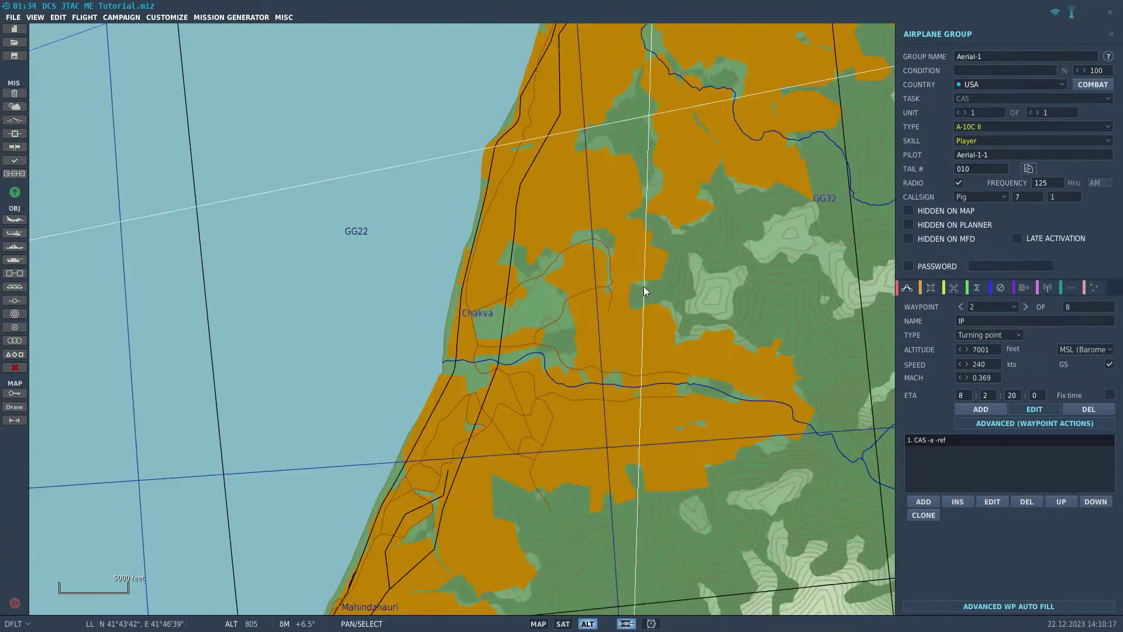
scroll(654, 317, up, 5)
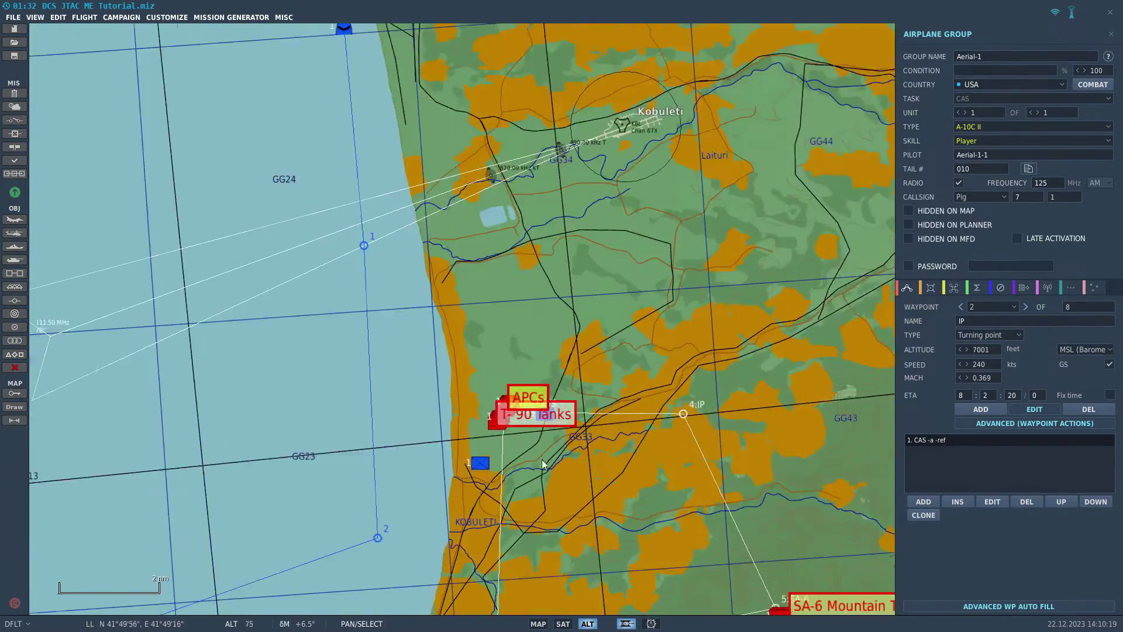
scroll(525, 371, up, 10)
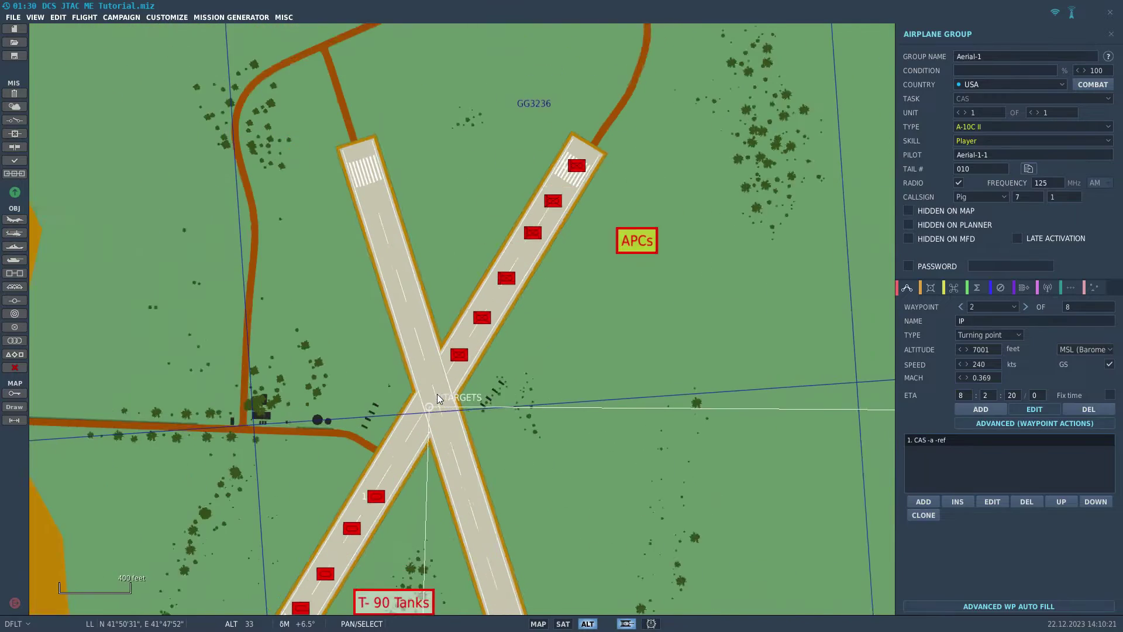
click(1025, 308)
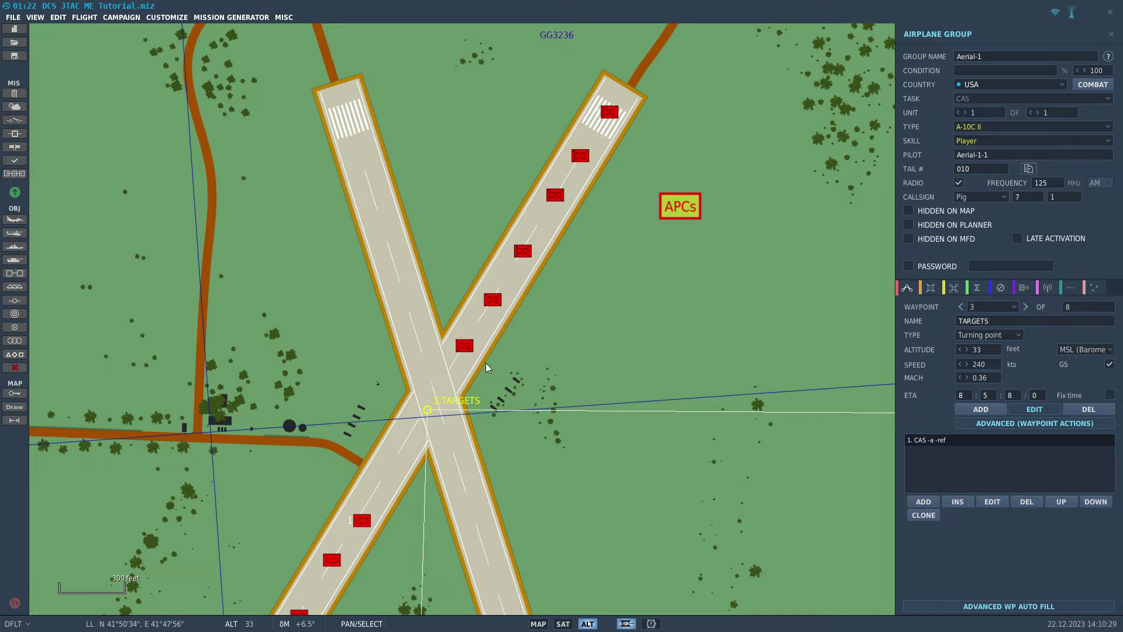
- Examine the A-10C II's route from TARGETS through waypoint 4, IP, to the SA-6 Mountain Top site, and deselect the group
scroll(693, 304, down, 5)
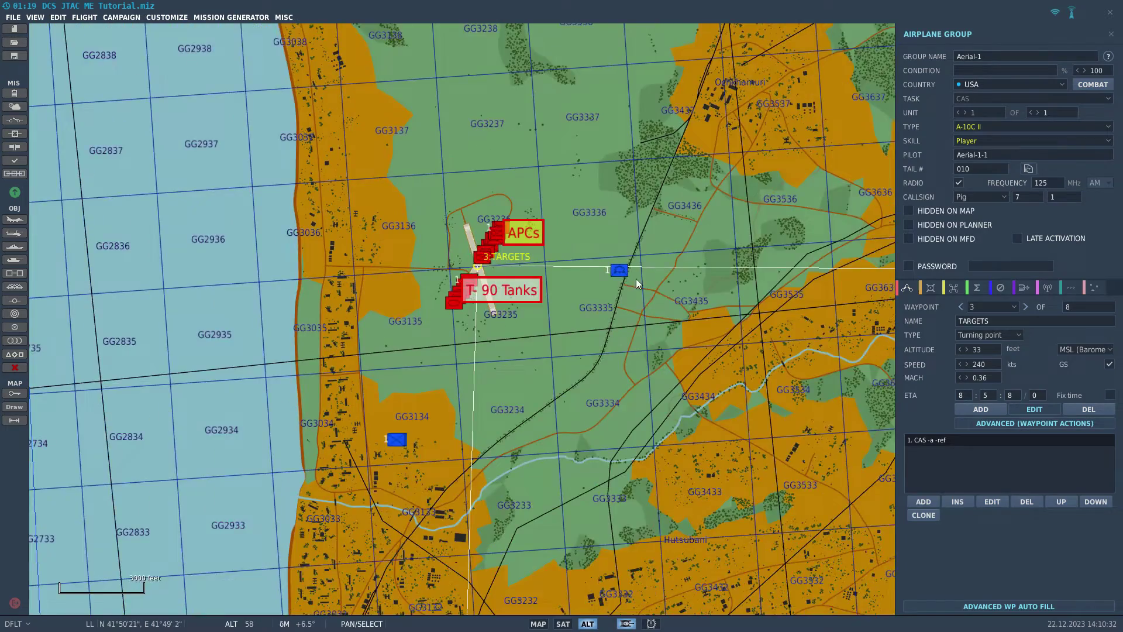
drag(836, 306, 556, 251)
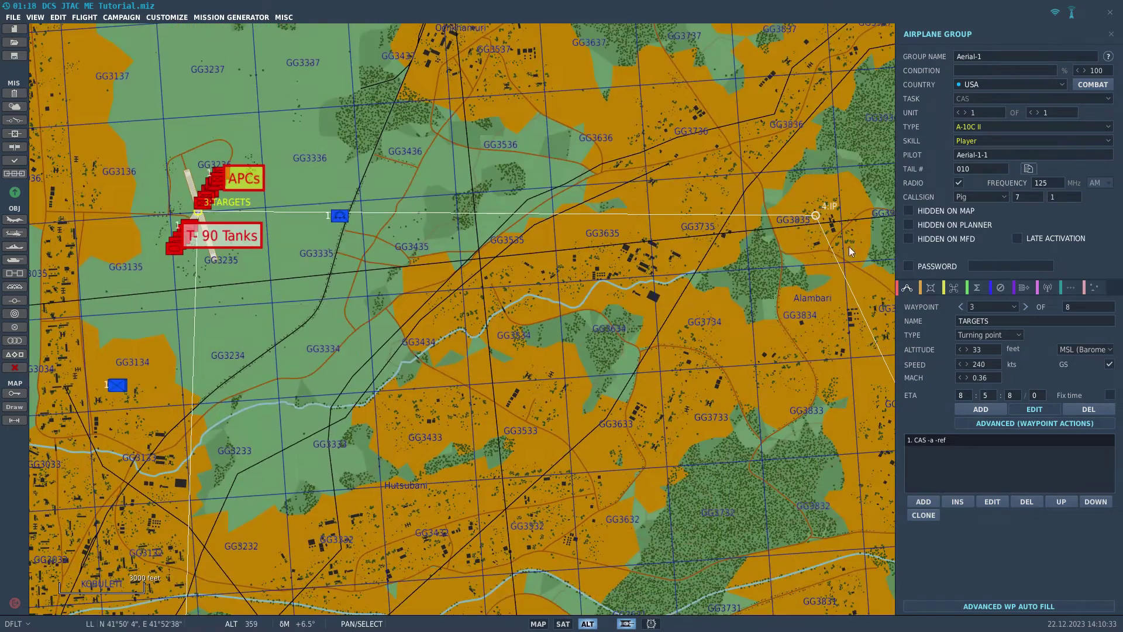
scroll(848, 247, down, 3)
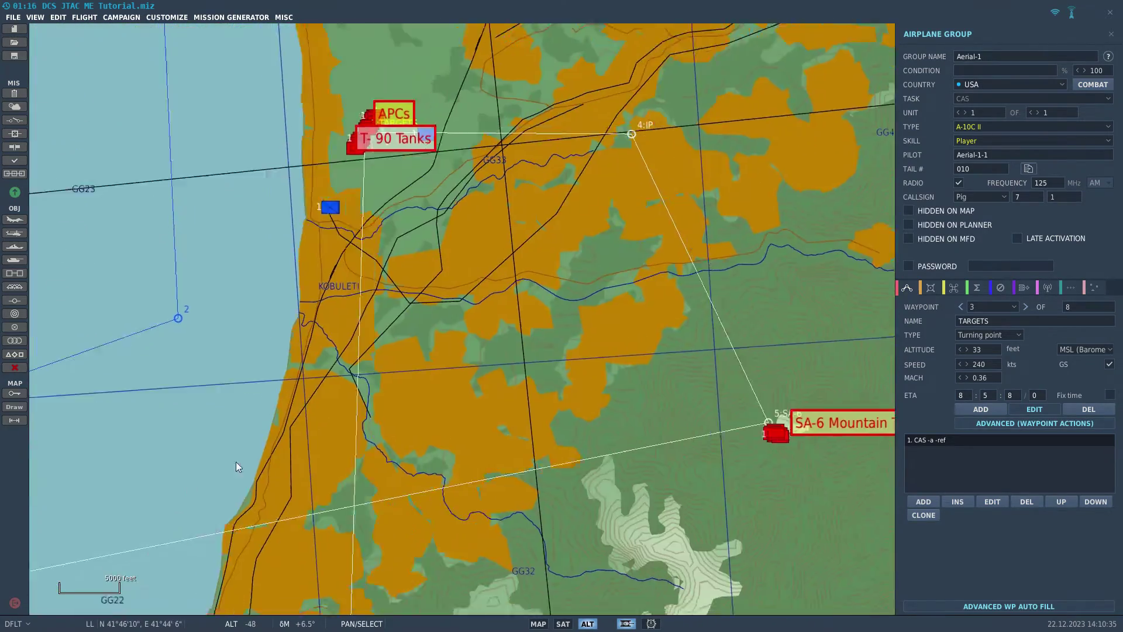
drag(145, 511, 592, 379)
drag(791, 76, 571, 244)
scroll(570, 243, up, 4)
scroll(650, 468, down, 7)
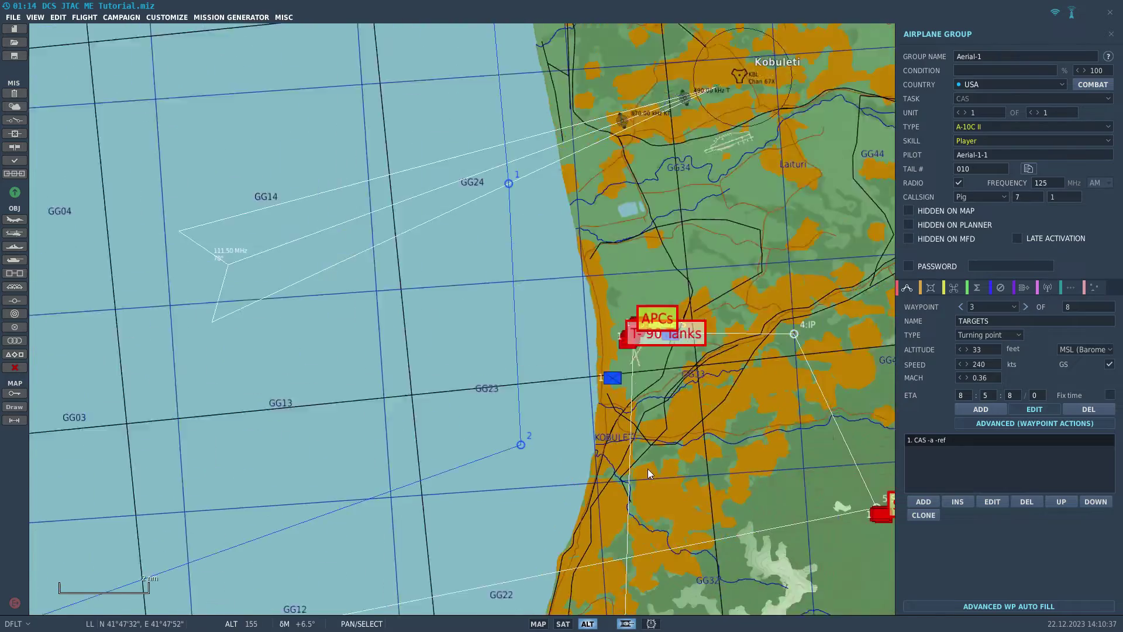
scroll(648, 468, down, 2)
click(671, 283)
scroll(671, 286, down, 2)
drag(650, 408, 679, 223)
scroll(702, 217, down, 3)
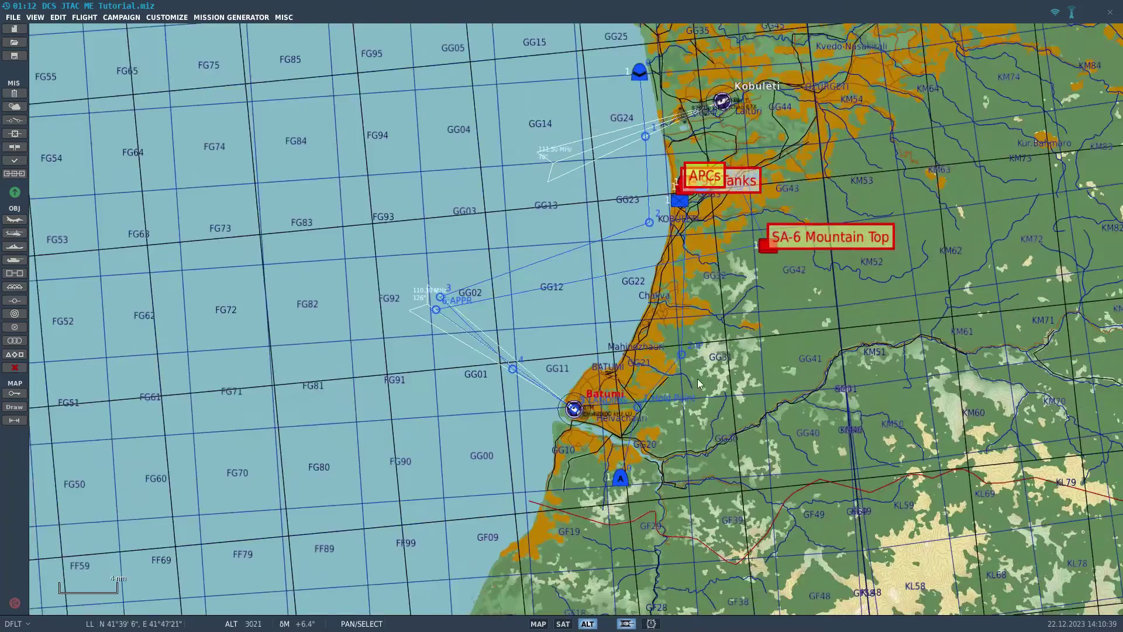
- Select the player's A-10C II south of Batumi, reduce its internal fuel in the loadout, and return to its route
drag(700, 383, 674, 296)
scroll(598, 386, up, 6)
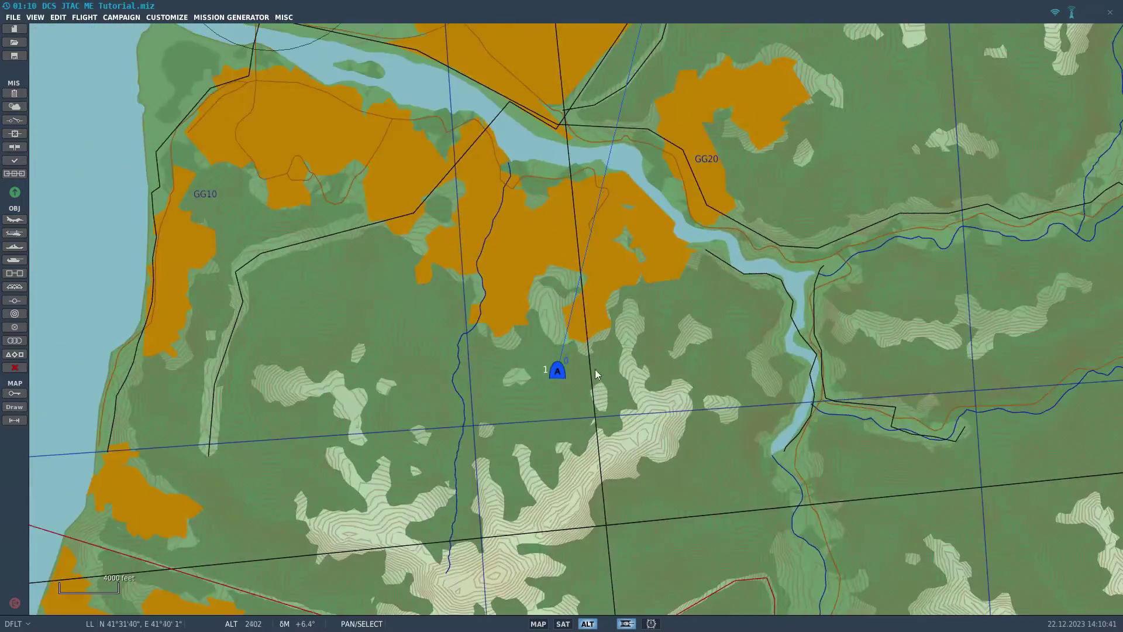
click(557, 373)
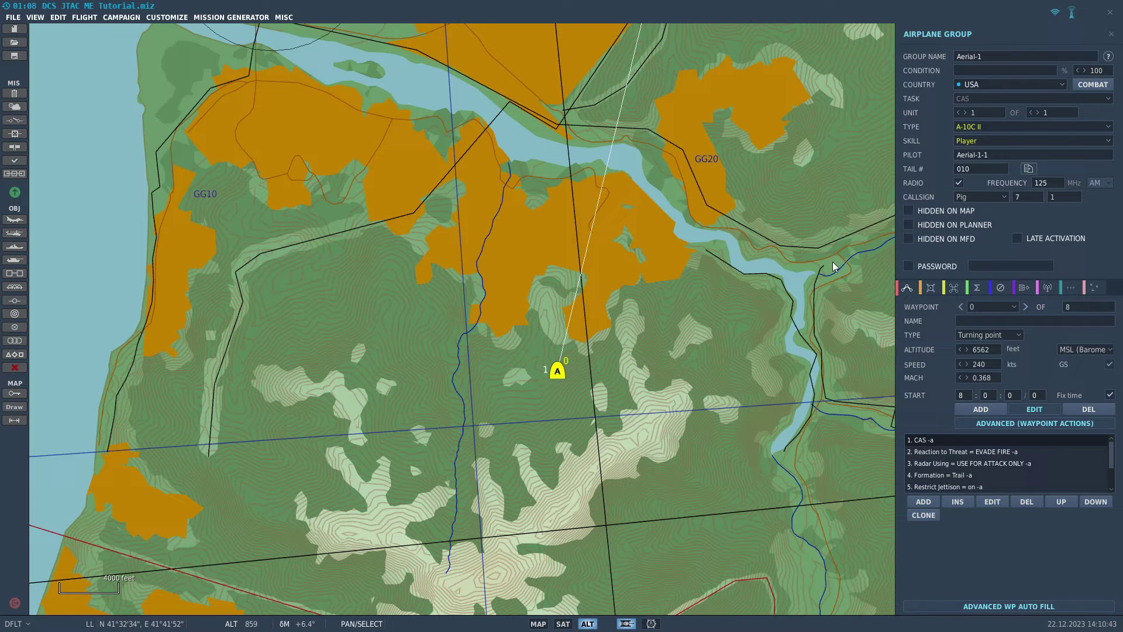
click(926, 292)
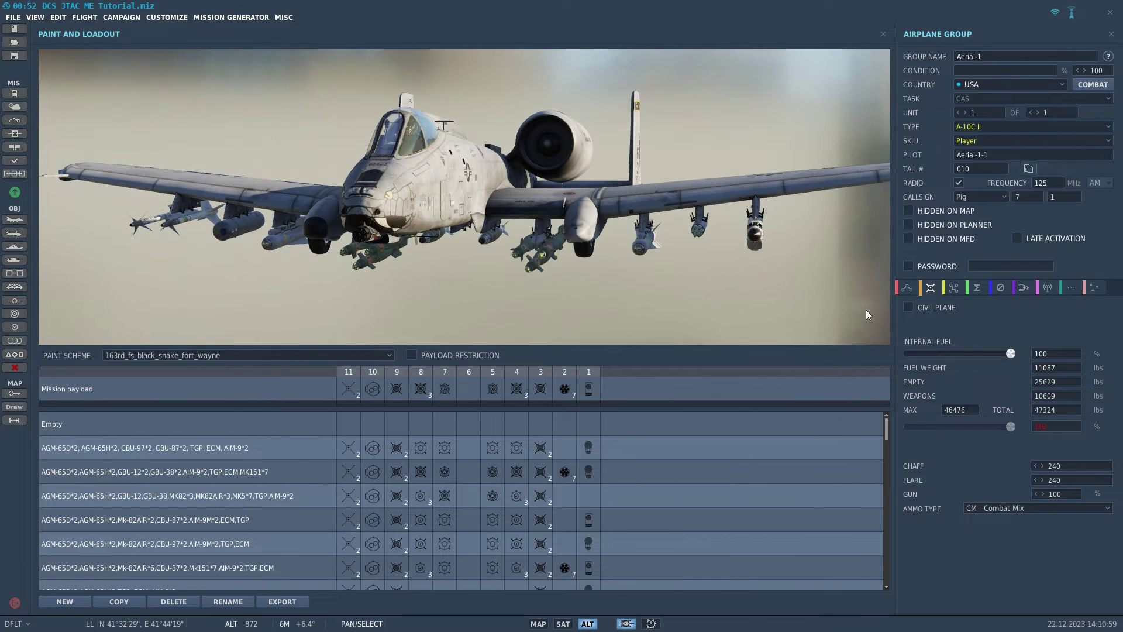
click(989, 354)
click(906, 289)
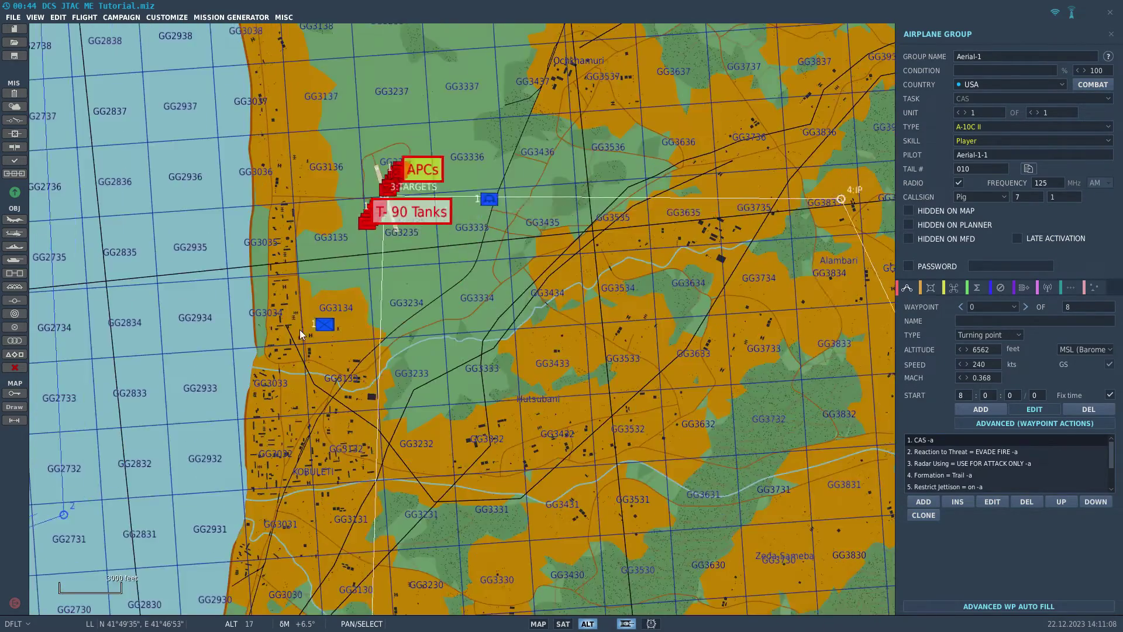
- Review the FAC - Assign Group task of the infantry JTAC group APCs-1 for the T-90 tanks, and deselect the group
scroll(300, 330, up, 8)
scroll(373, 305, up, 3)
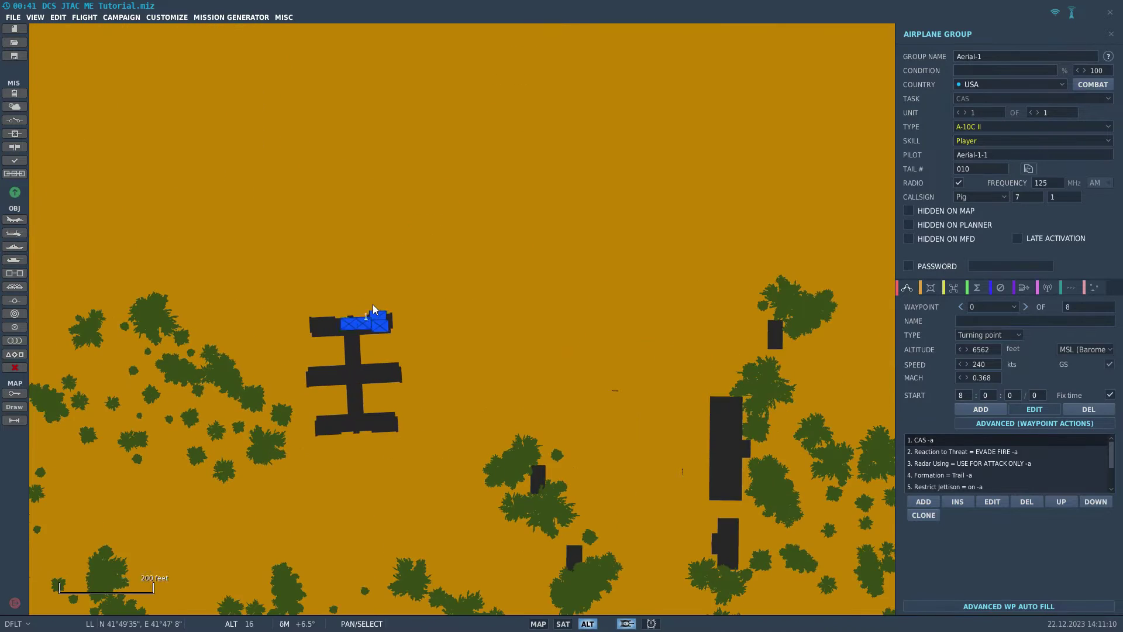
click(385, 335)
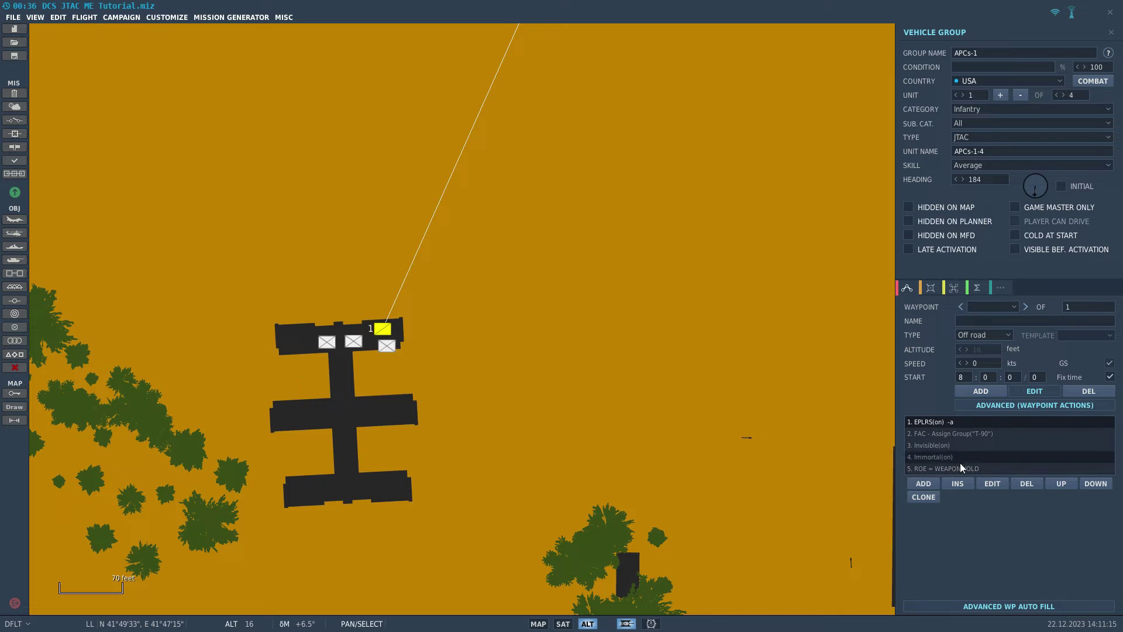
click(968, 437)
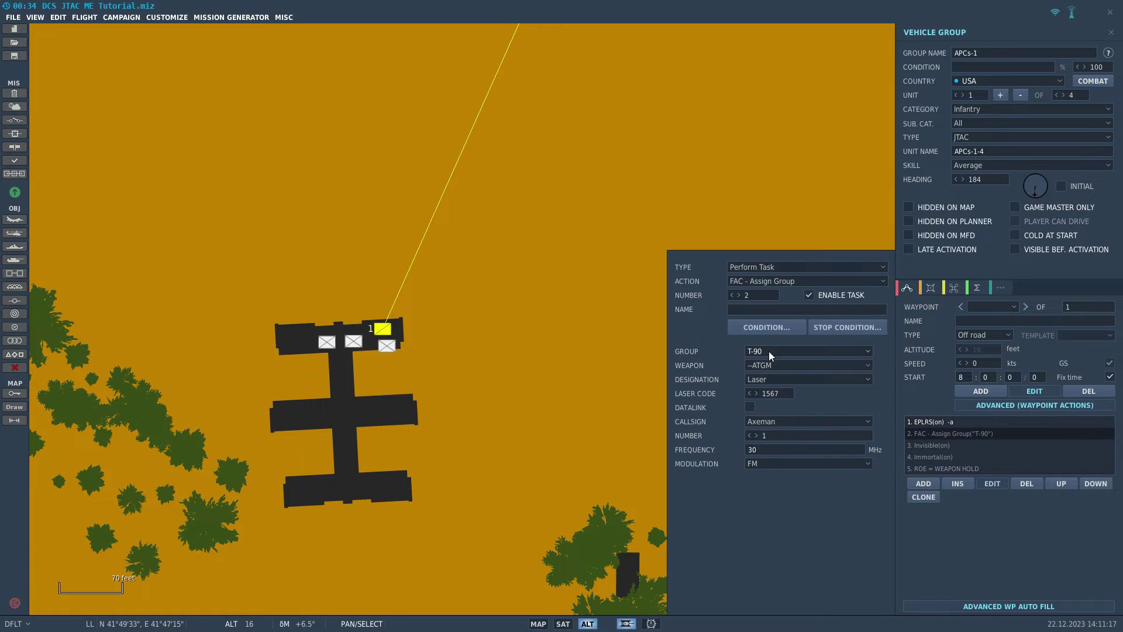
click(644, 275)
- Review the FAC - Assign Group task of the ATGM HMMWV group APCs-2 east of the runways, and deselect the group
scroll(644, 274, down, 3)
scroll(646, 265, down, 4)
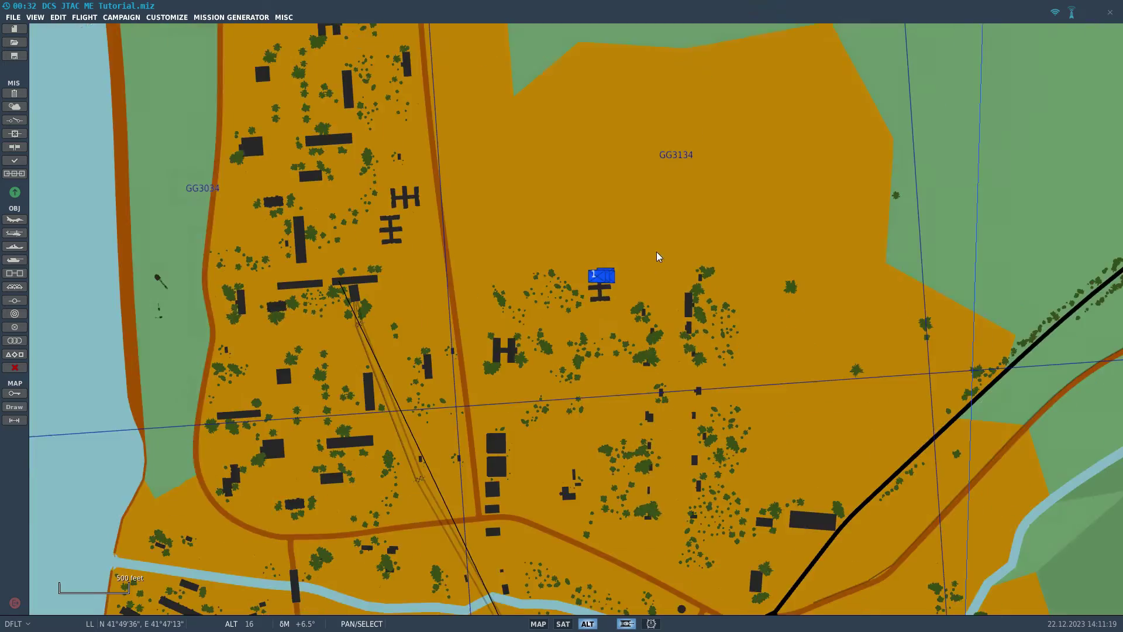
drag(679, 214, 474, 548)
scroll(597, 440, down, 4)
drag(744, 306, 650, 494)
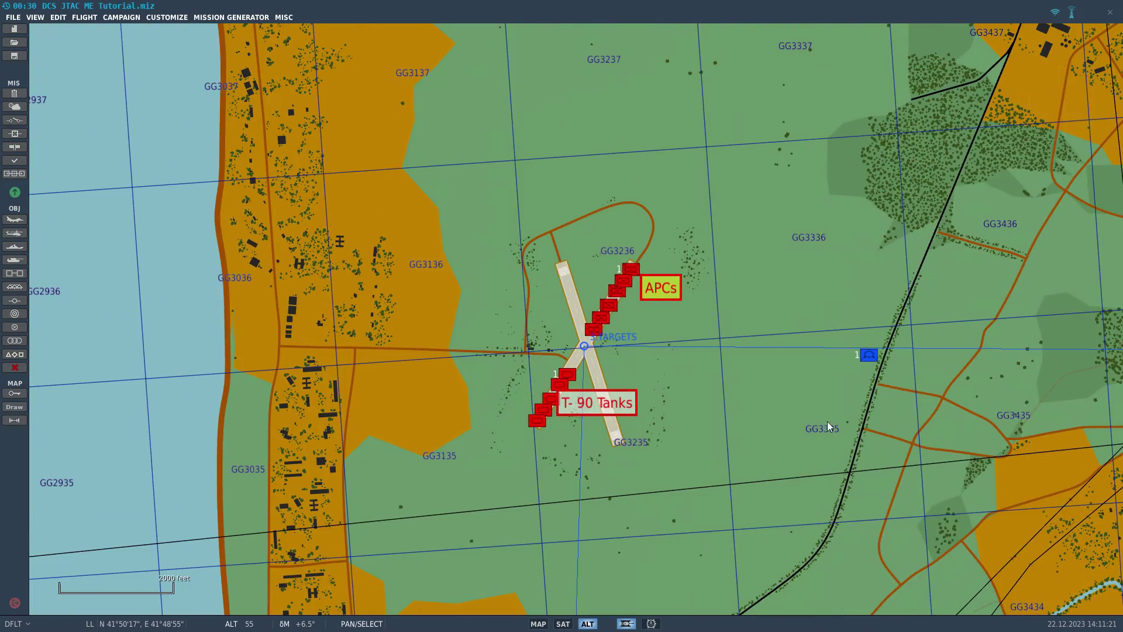
drag(827, 421, 855, 219)
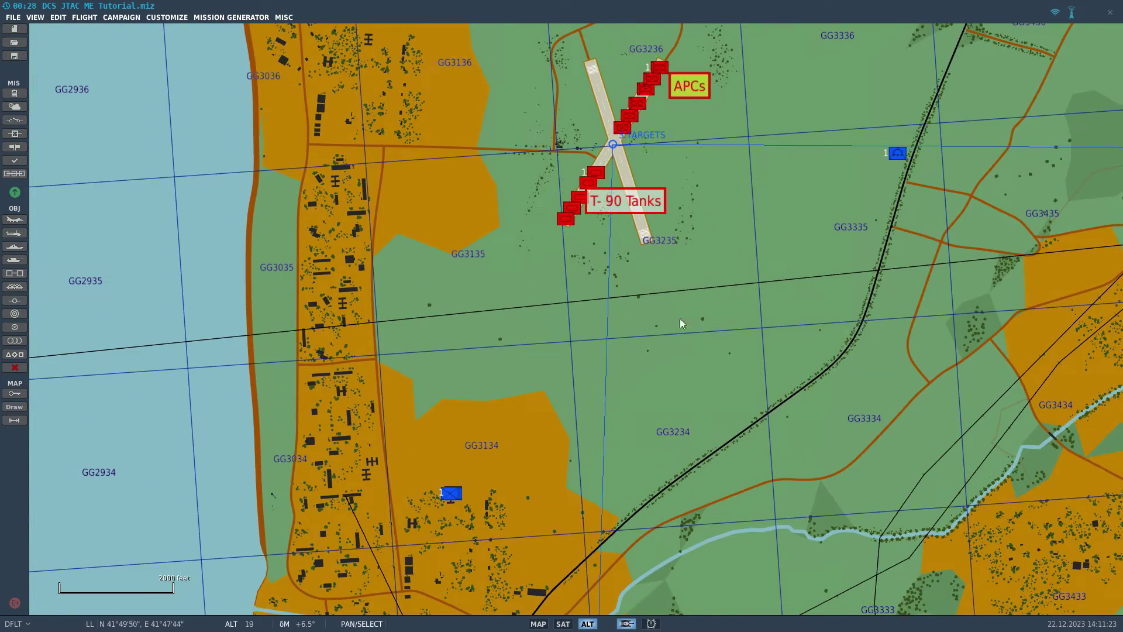
click(897, 153)
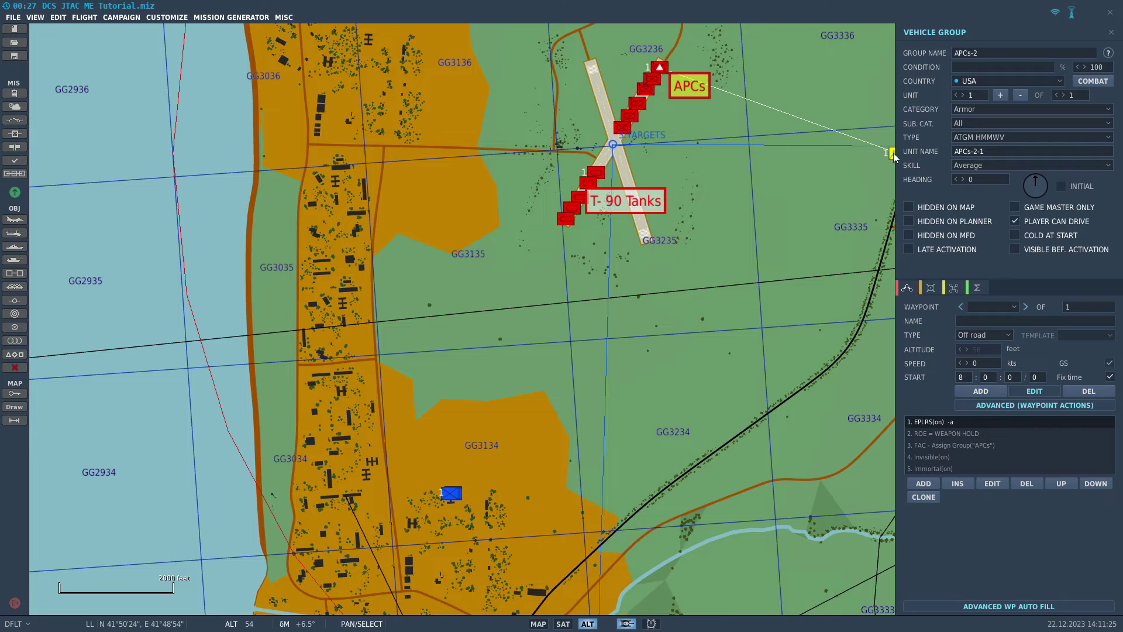
click(959, 444)
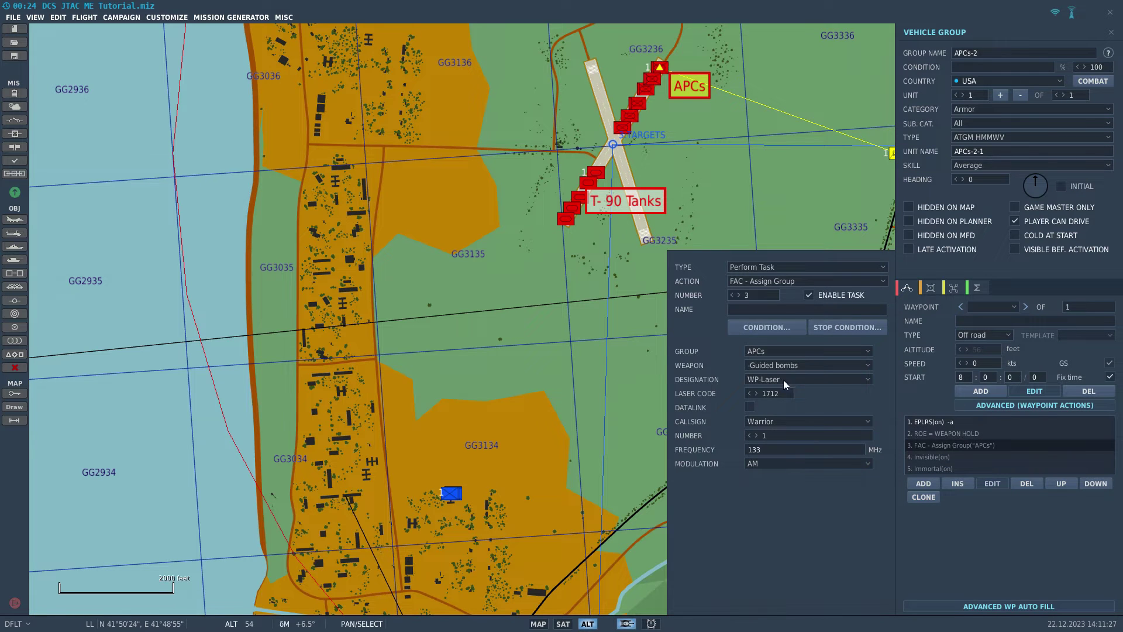
drag(638, 366, 553, 521)
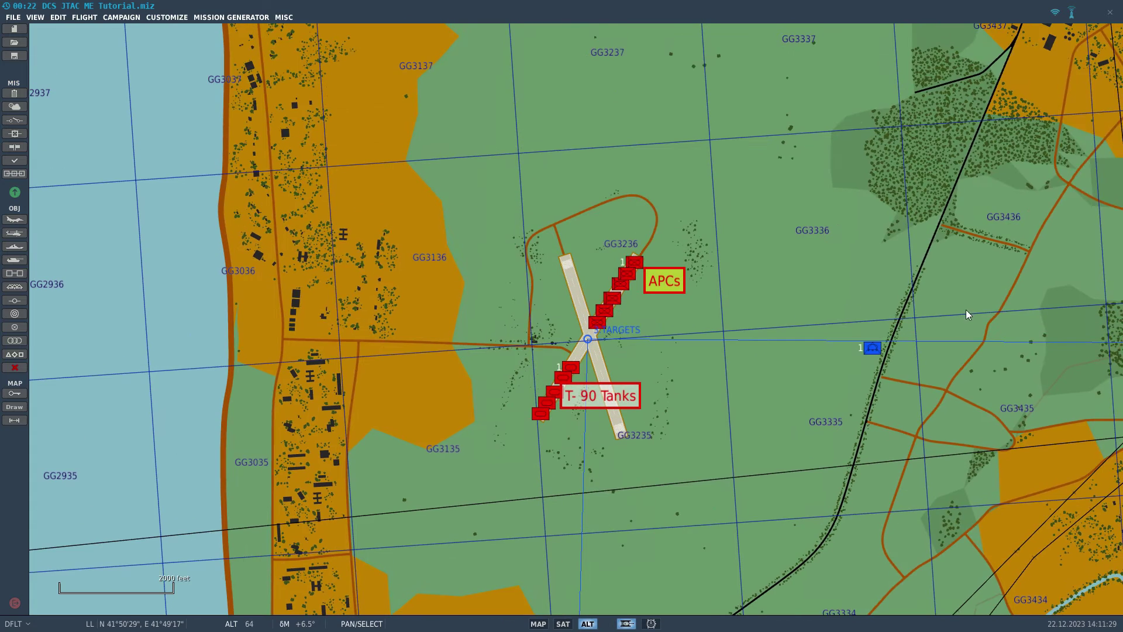
- Review waypoint 1 of the MQ-9 Reaper AFAC group Aerial-2 with its assigned tasks, and deselect the group
drag(595, 236, 634, 433)
scroll(595, 425, down, 3)
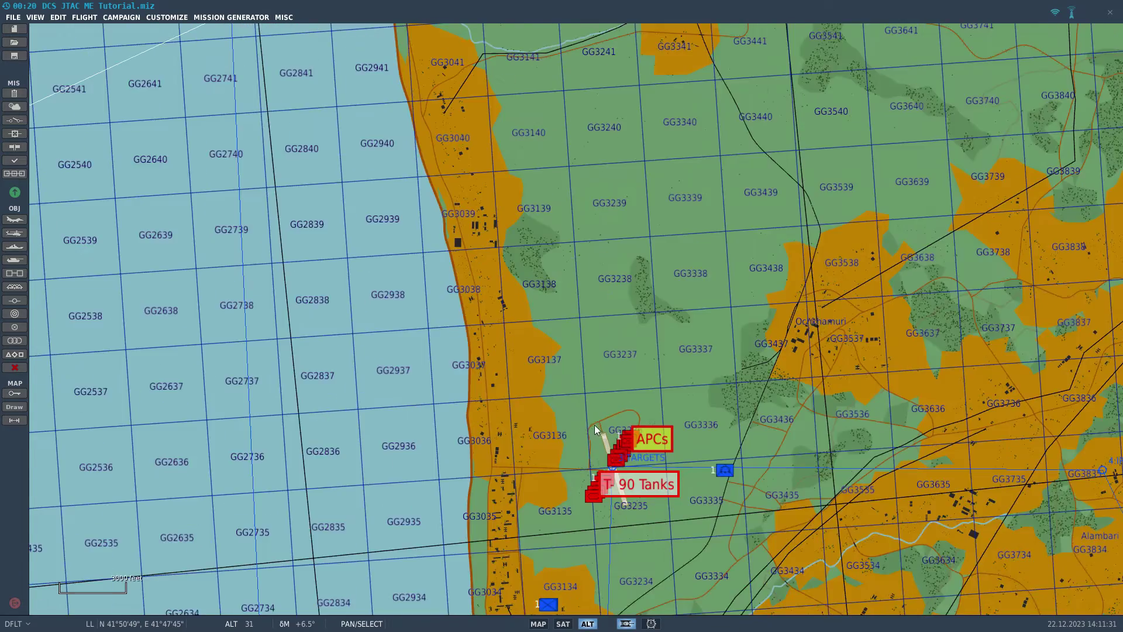
scroll(581, 419, down, 1)
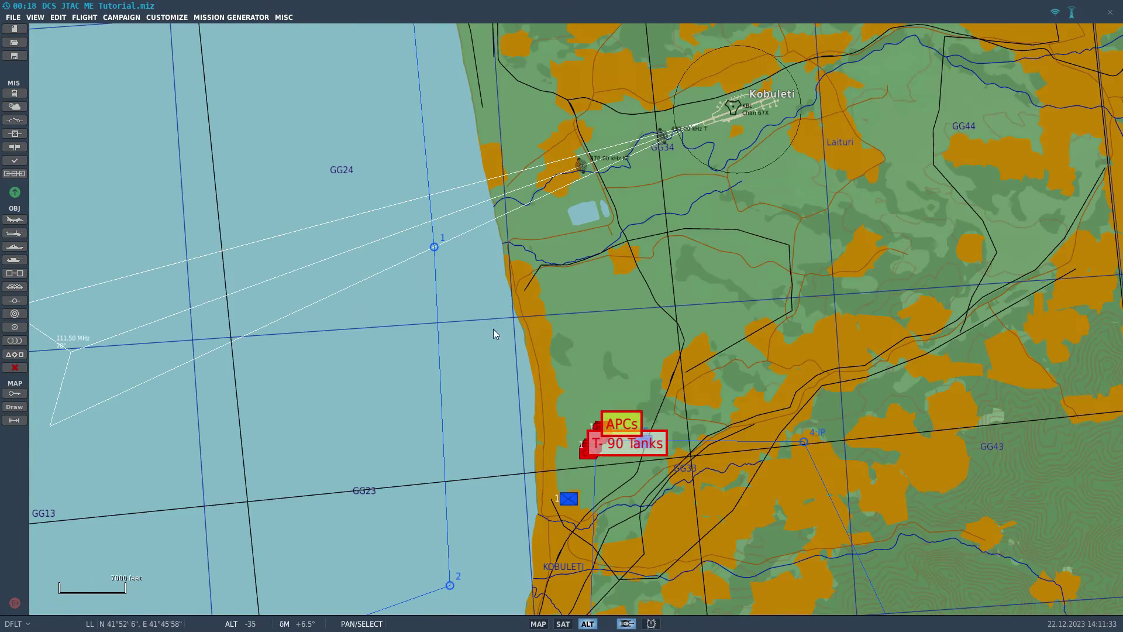
click(434, 247)
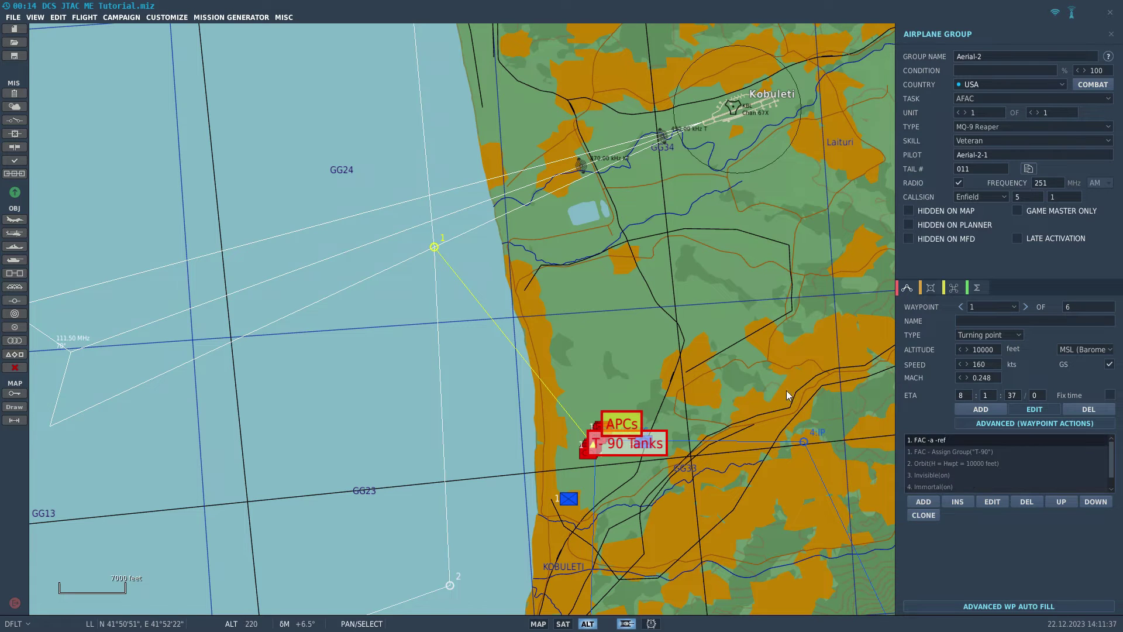
click(735, 367)
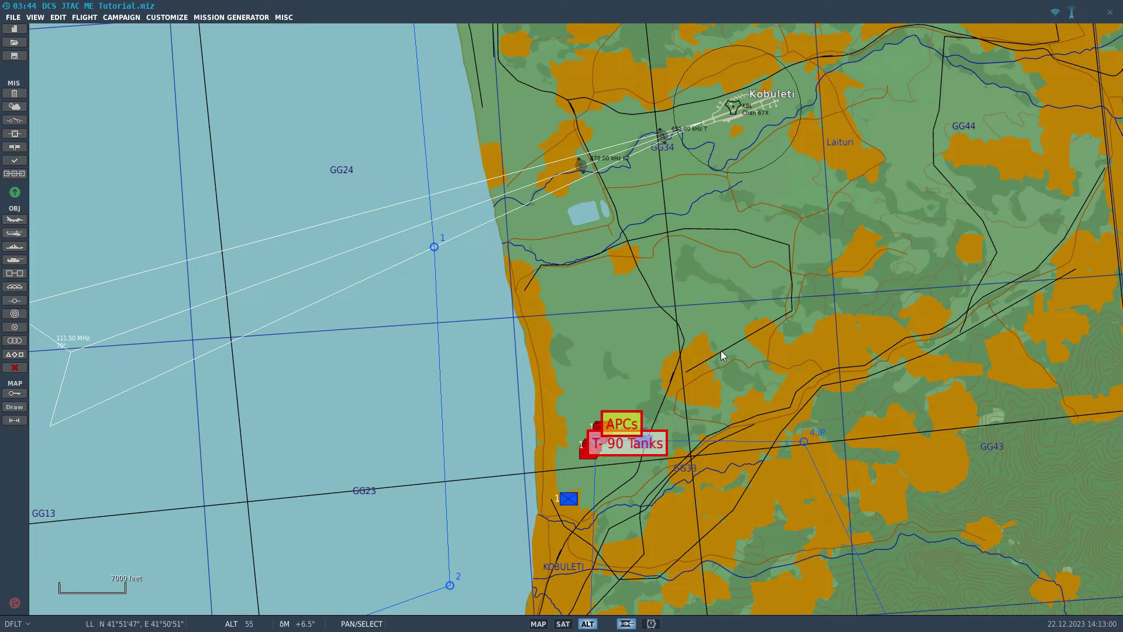
- Look over the target area and open the mission briefing to read the list of available JTACs
drag(720, 350, 654, 221)
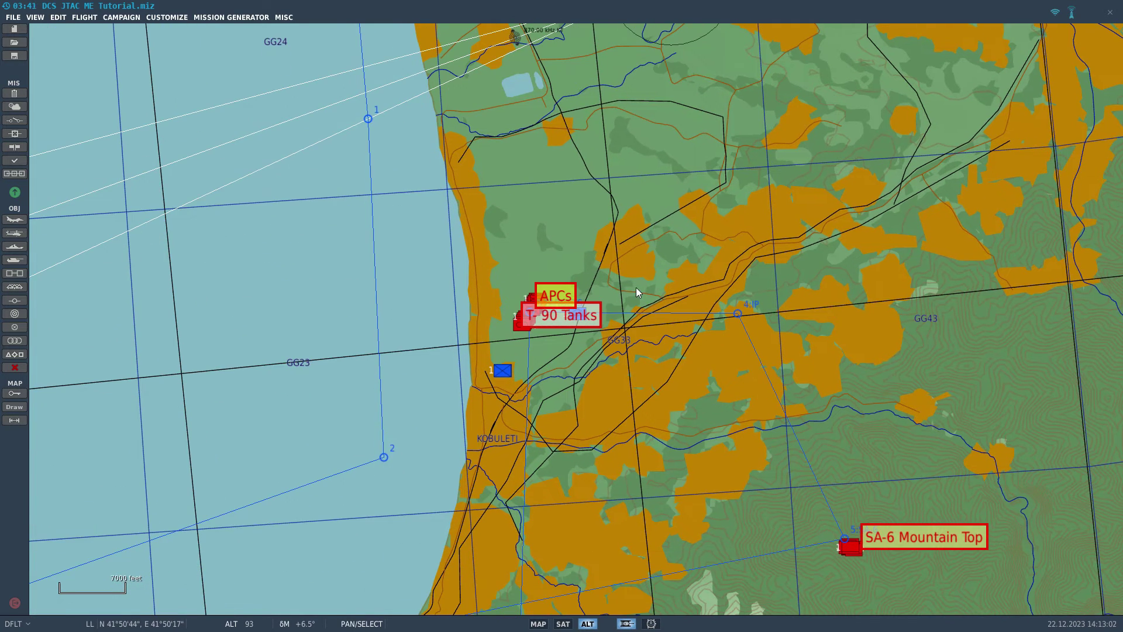
scroll(632, 328, down, 2)
scroll(606, 423, up, 4)
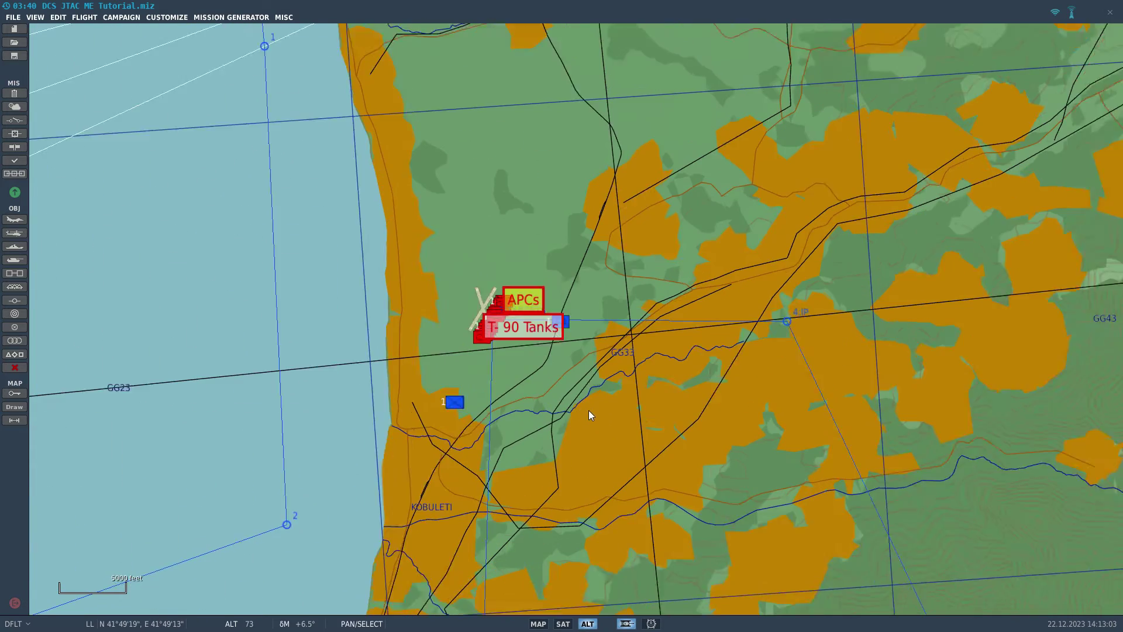
scroll(588, 409, up, 1)
click(15, 93)
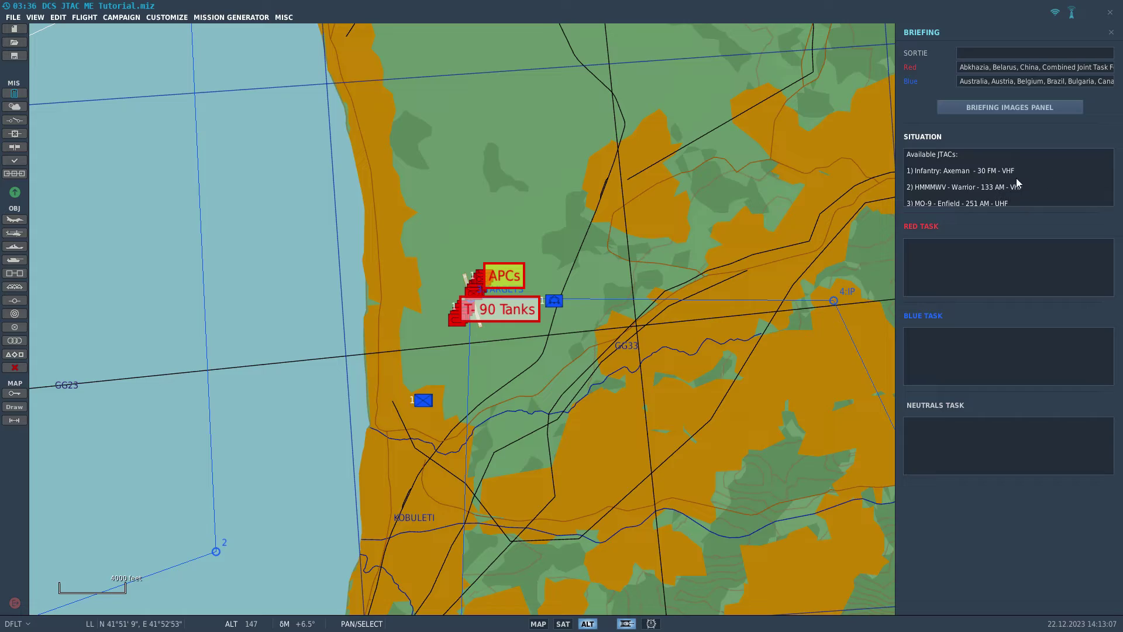
- Set channel 1 of the player A-10C II's ARC-210 radio presets to 133 MHz
drag(601, 392, 621, 177)
scroll(644, 420, down, 2)
drag(644, 420, 636, 174)
scroll(612, 214, down, 6)
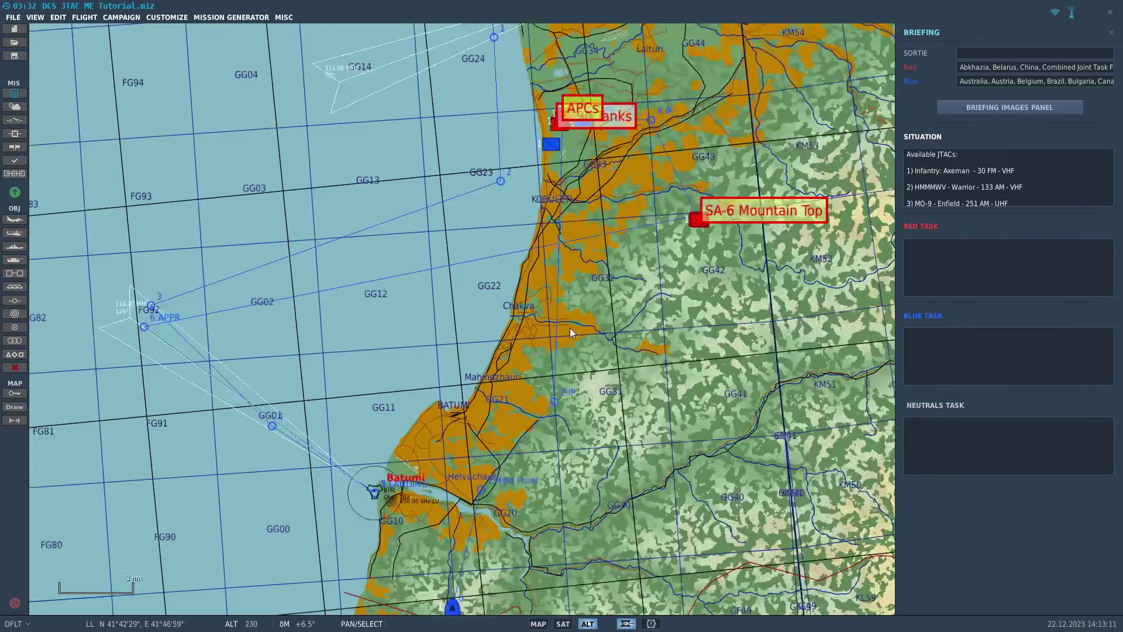
drag(475, 596, 504, 287)
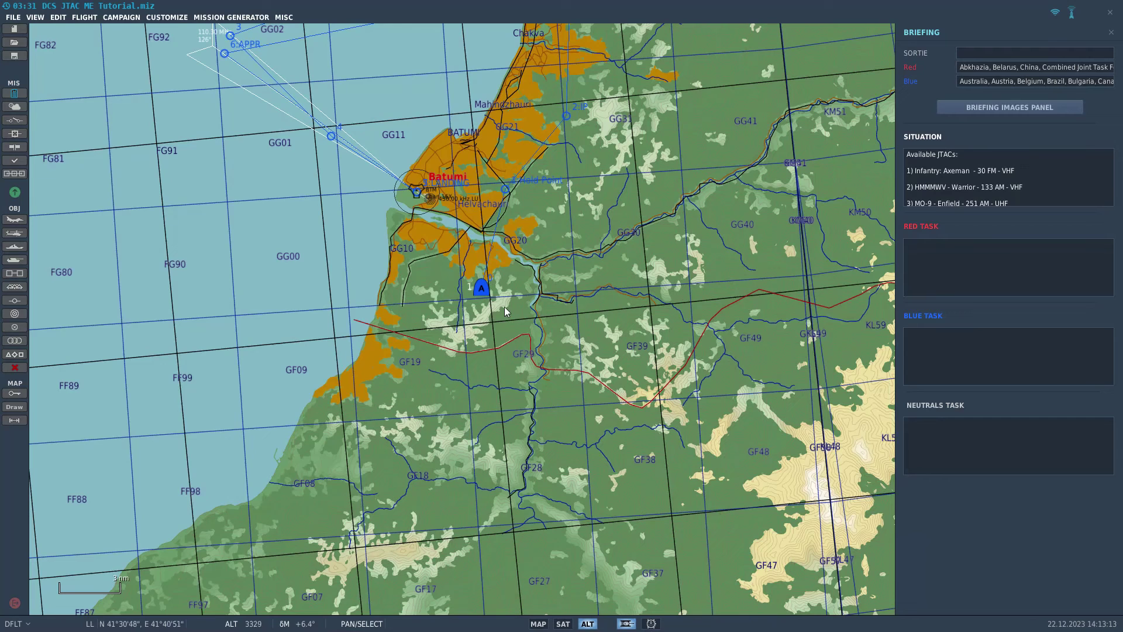
click(480, 290)
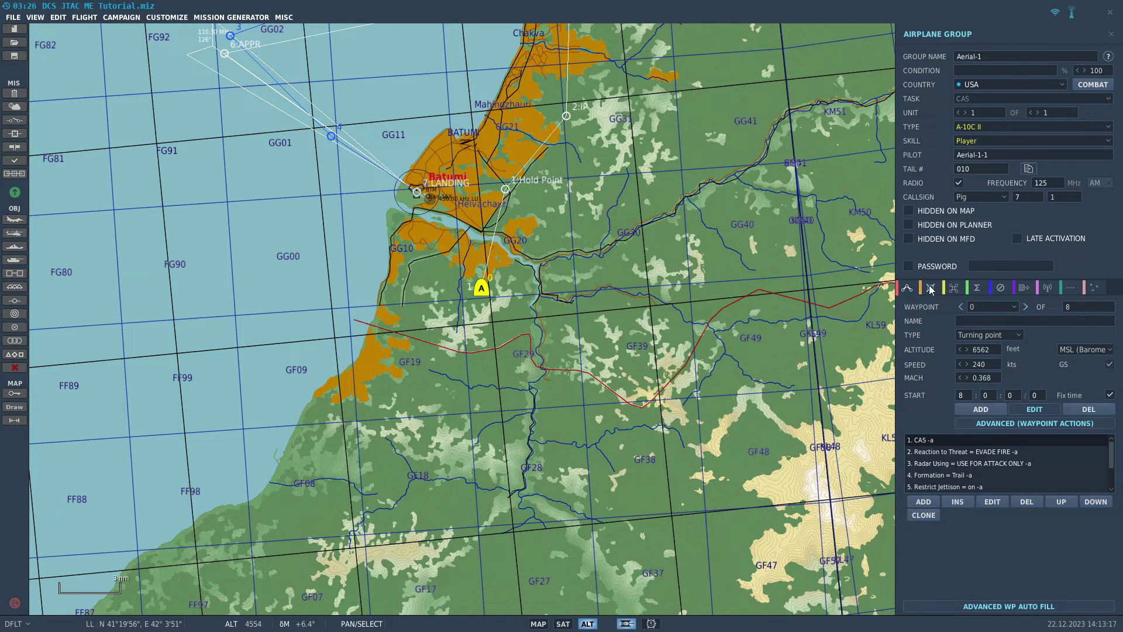
click(1047, 288)
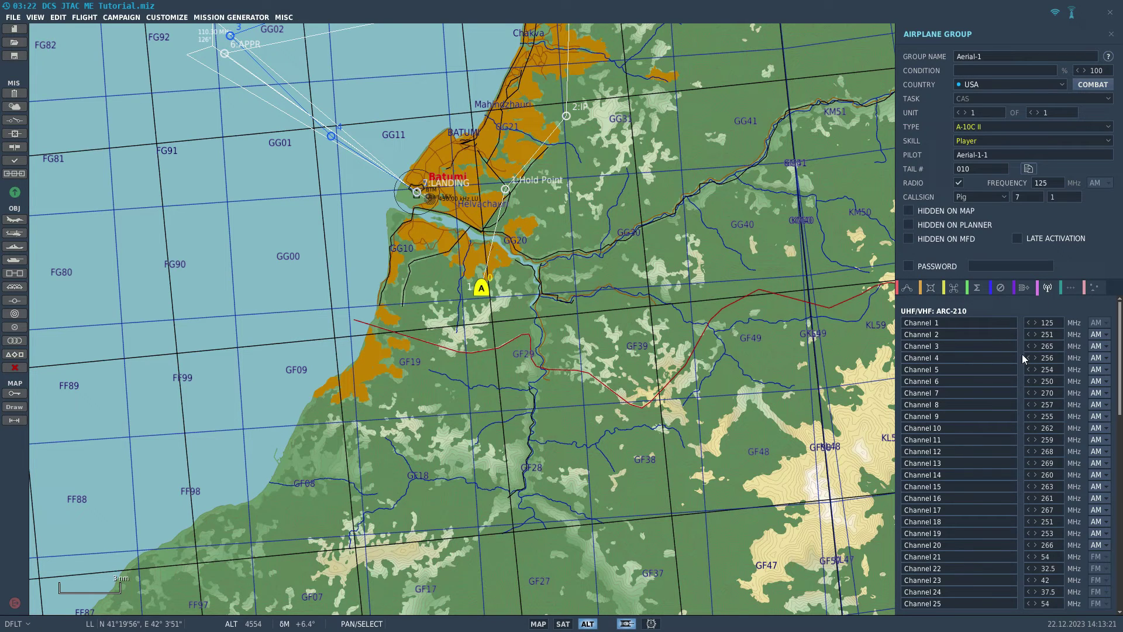
scroll(1005, 324, down, 5)
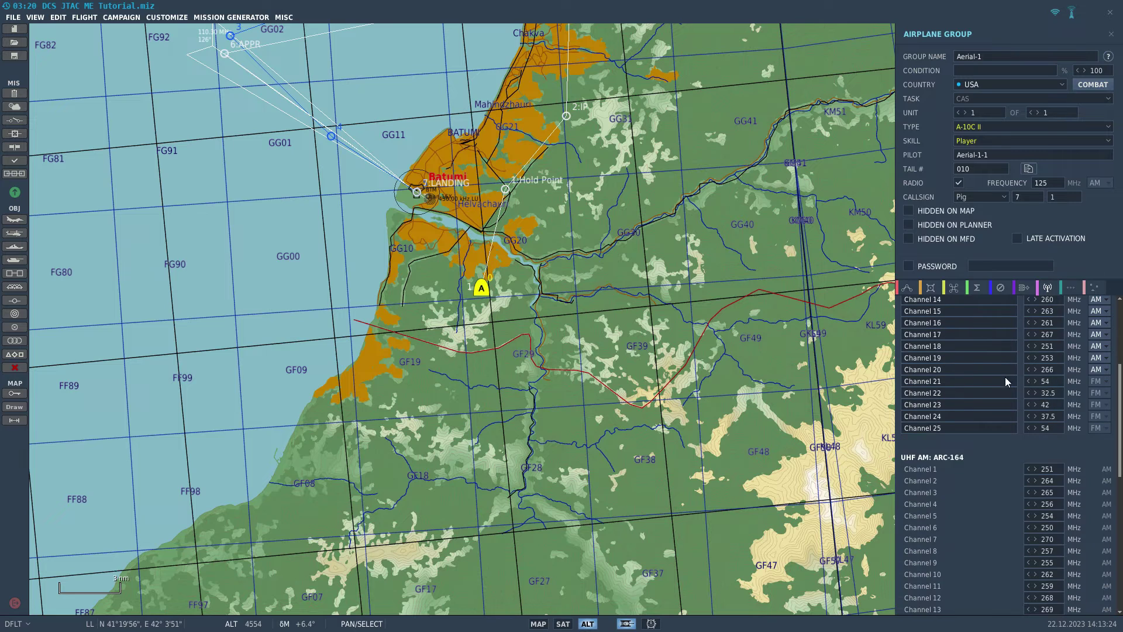
scroll(1000, 436, up, 5)
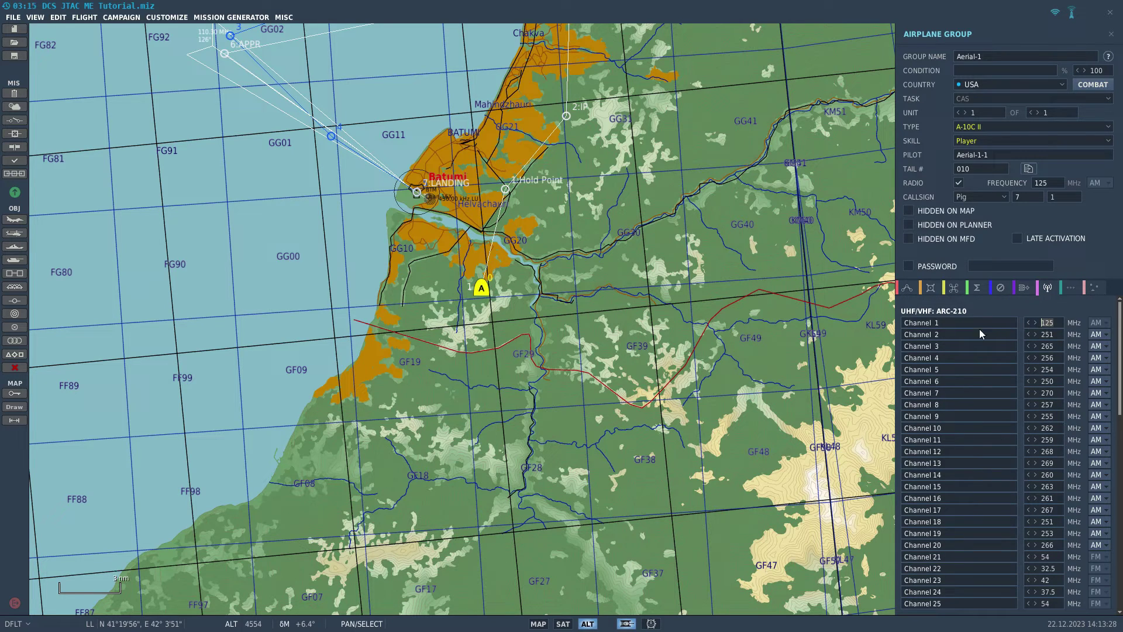
text(133)
- Check the callsign, frequency and modulation in the FAC - Assign Group task of the infantry JTAC group APCs-1
drag(624, 174, 533, 476)
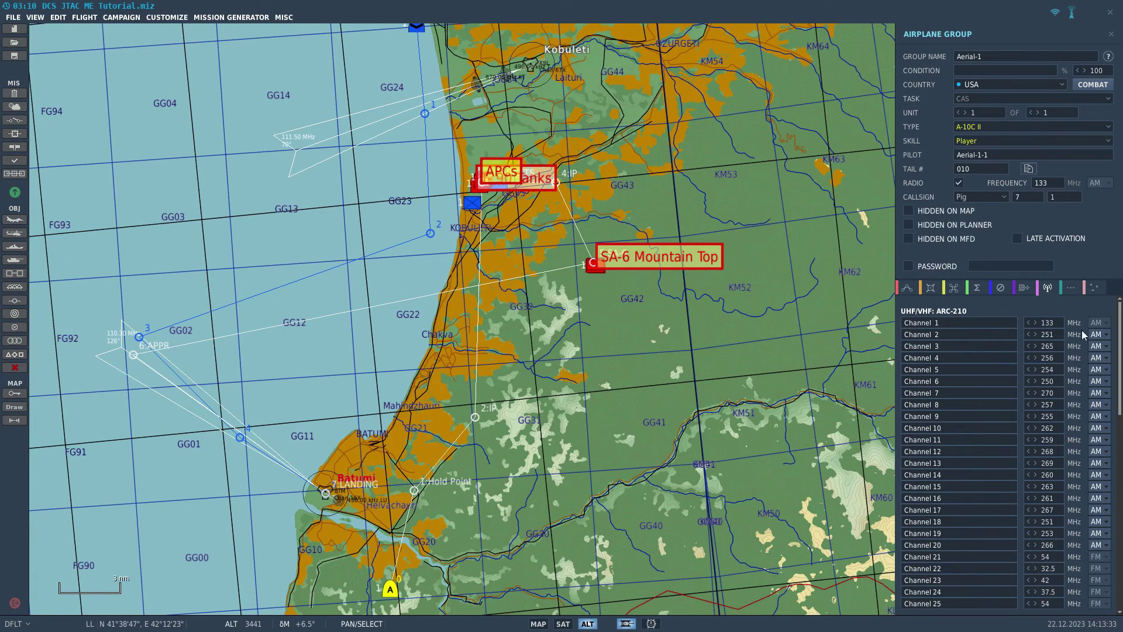
click(472, 202)
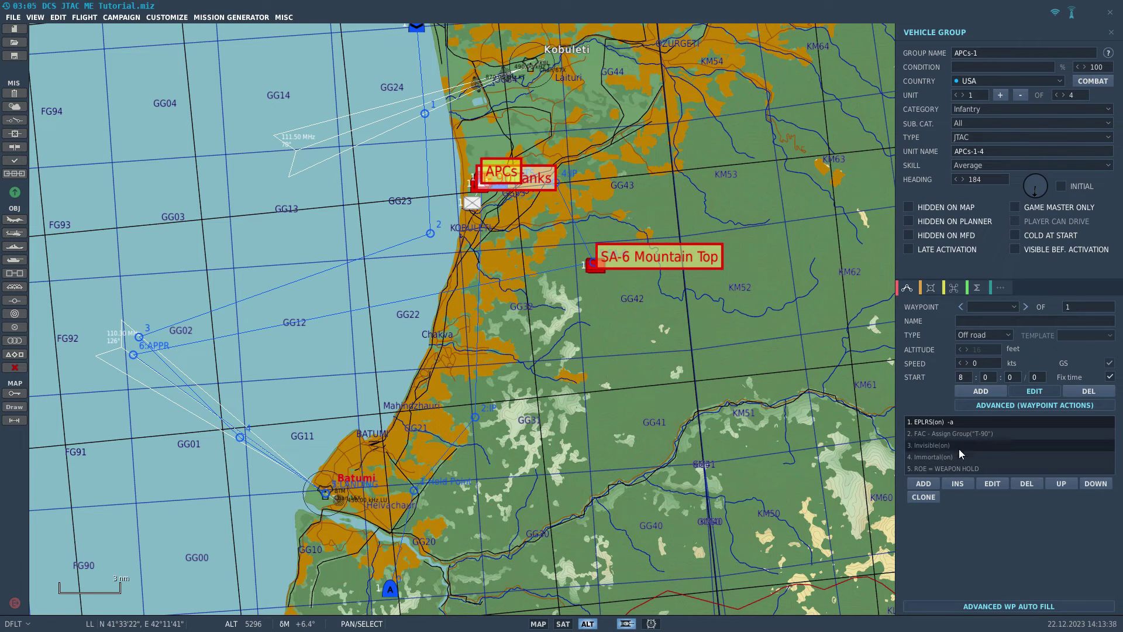
double_click(962, 434)
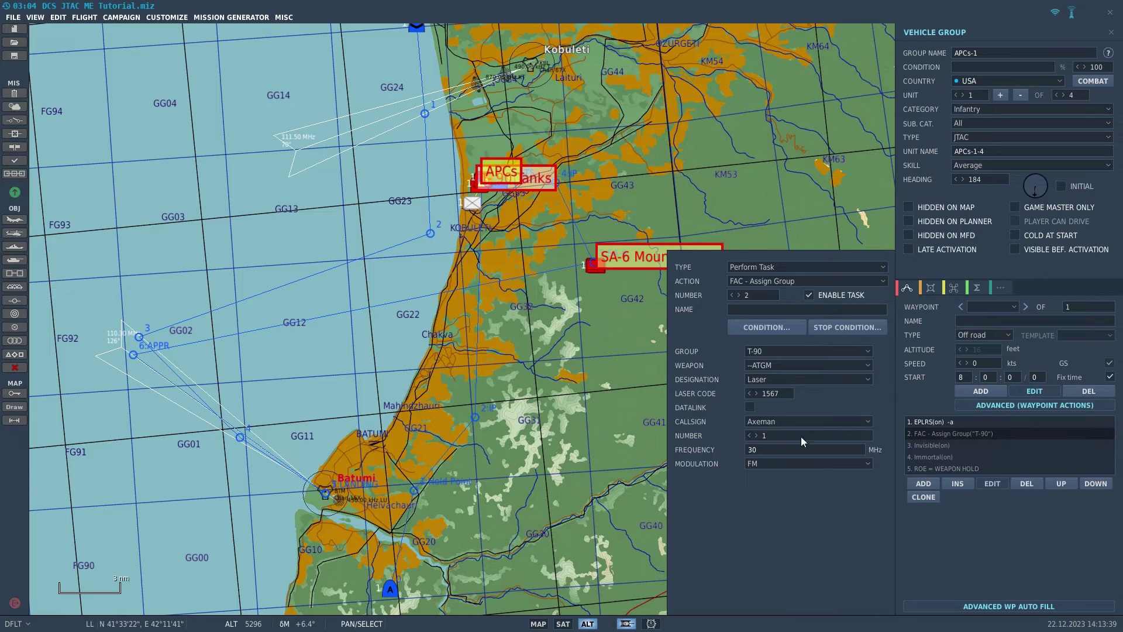
drag(713, 105, 671, 353)
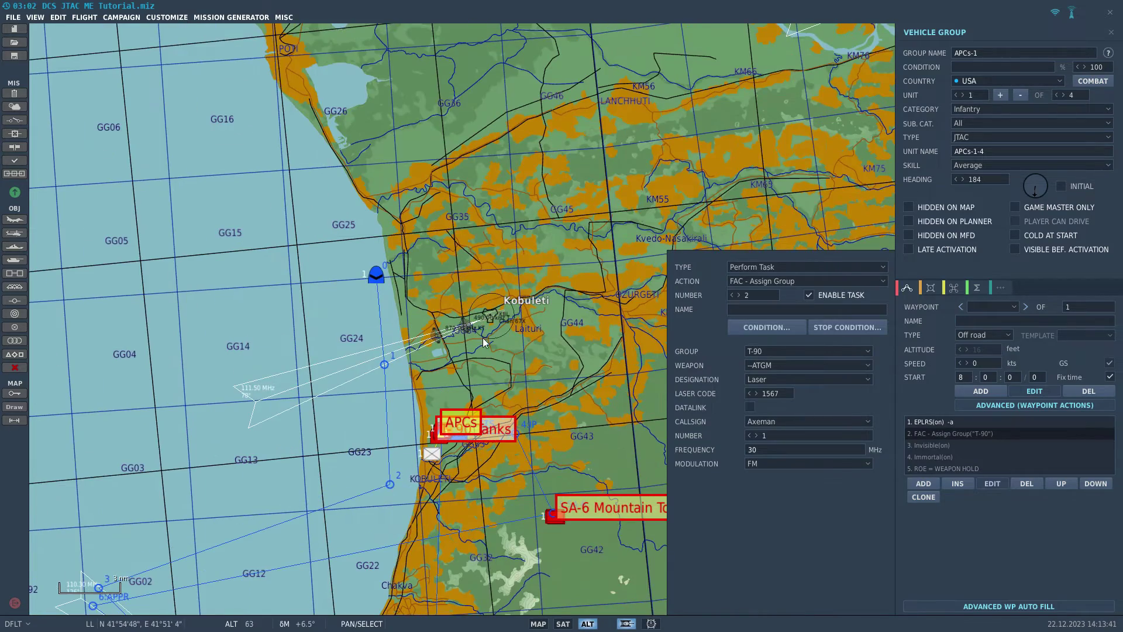
- Check the callsign, frequency and modulation in the FAC - Assign Group task of the ATGM HMMWV group APCs-2
drag(538, 368, 555, 289)
scroll(522, 384, up, 4)
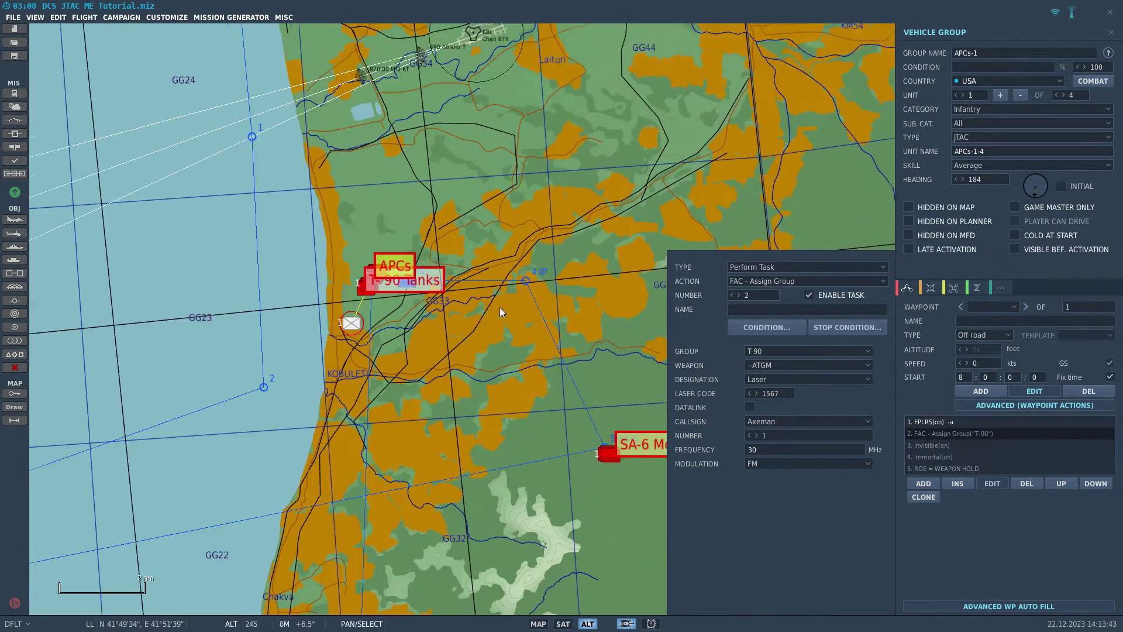
scroll(364, 294, up, 4)
scroll(409, 280, up, 2)
click(498, 246)
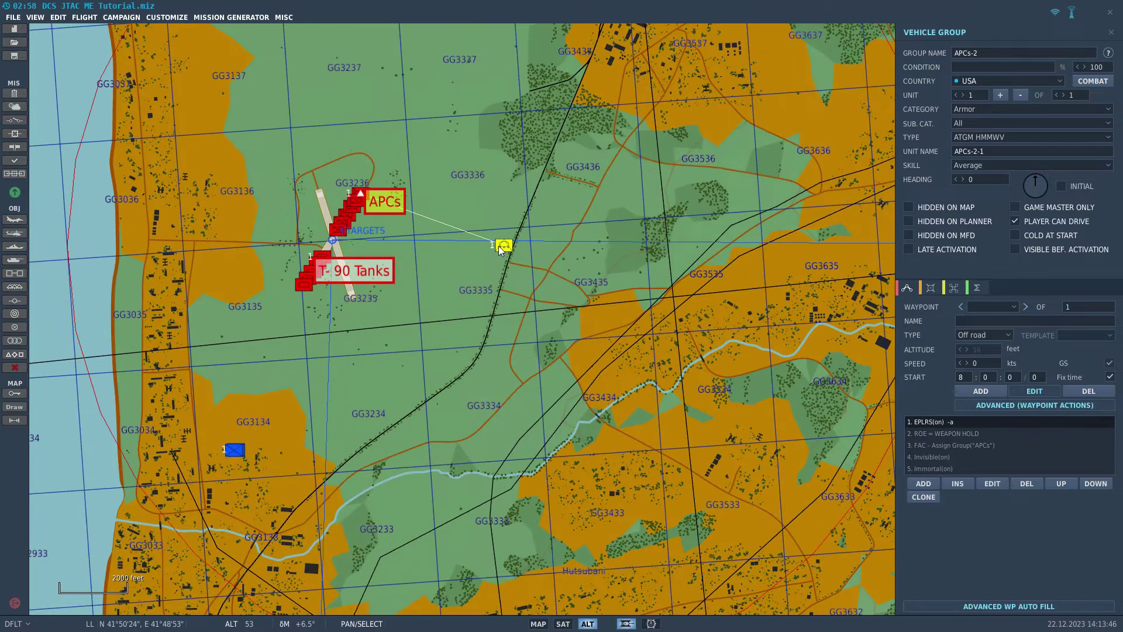
click(968, 445)
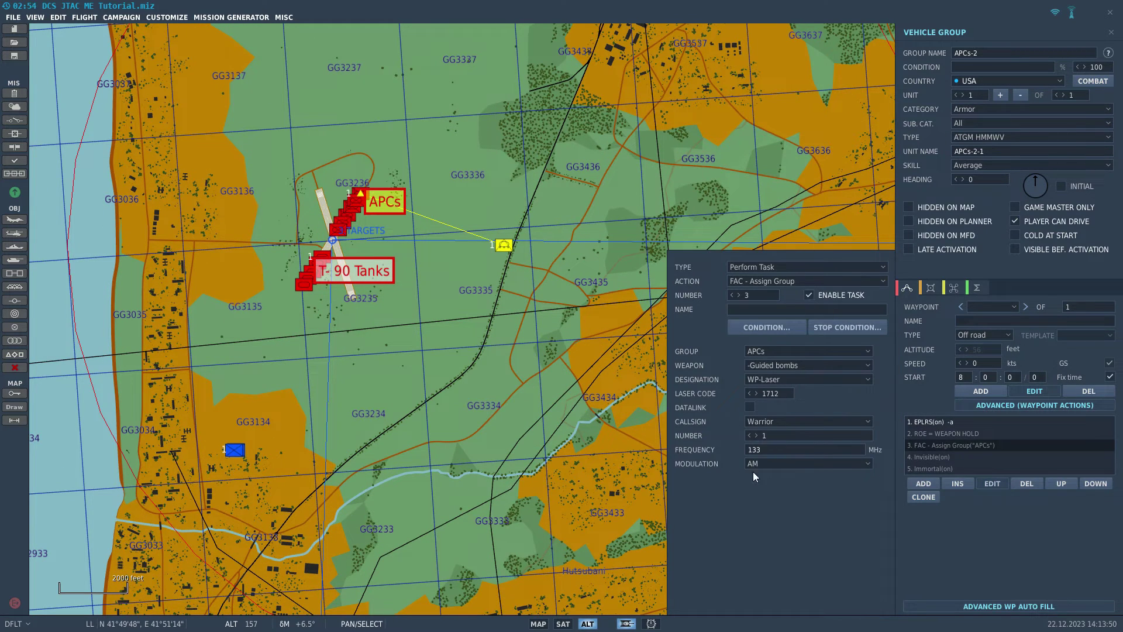
scroll(468, 451, down, 2)
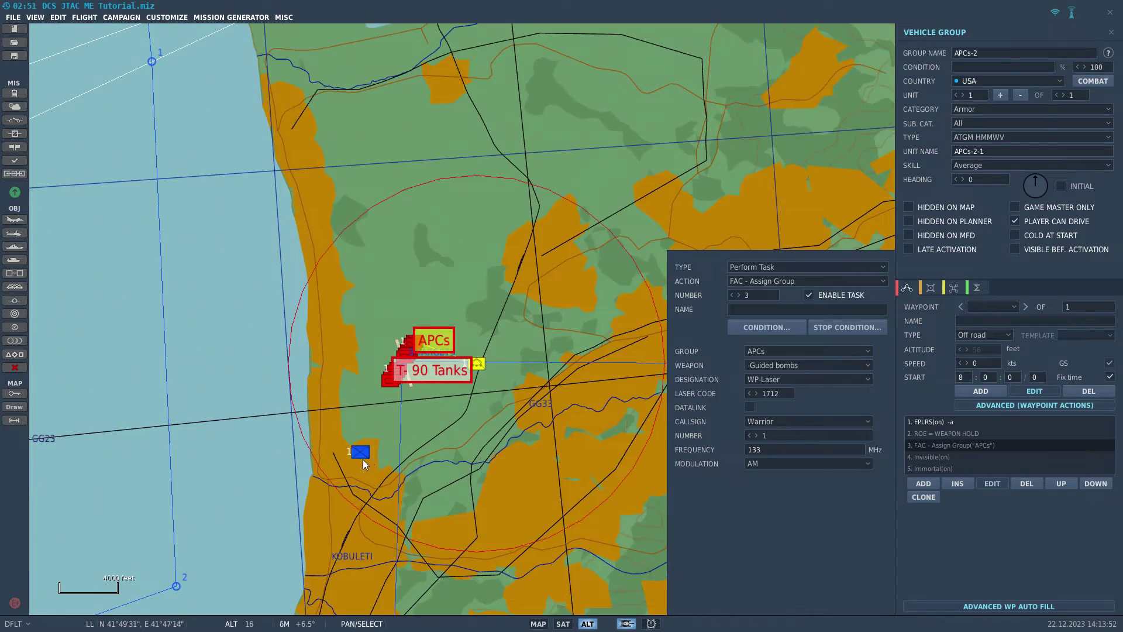
- Review the player A-10C II's preset channels for the ARC-210, ARC-164 and ARC-186 radios
drag(445, 553, 521, 252)
scroll(521, 252, down, 4)
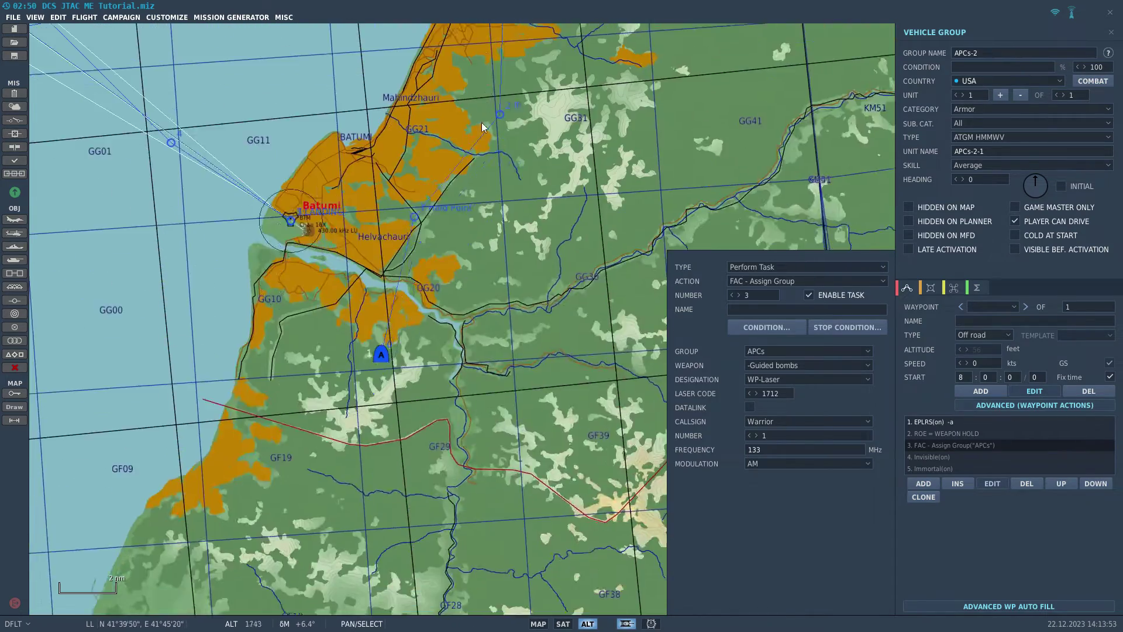
click(405, 305)
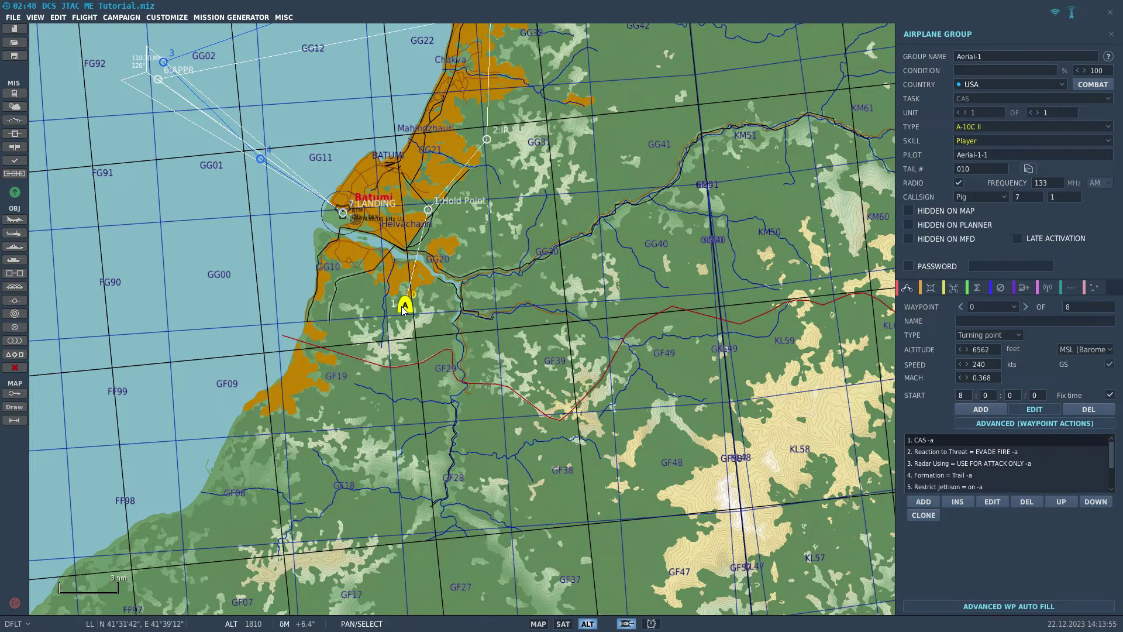
click(1047, 289)
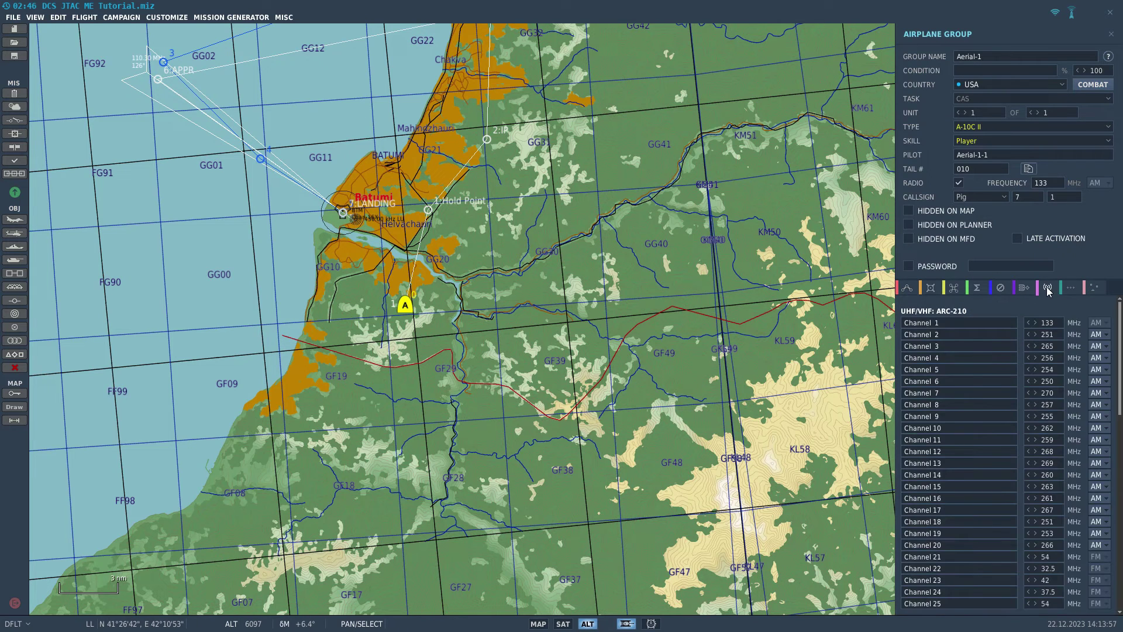
scroll(1016, 398, down, 5)
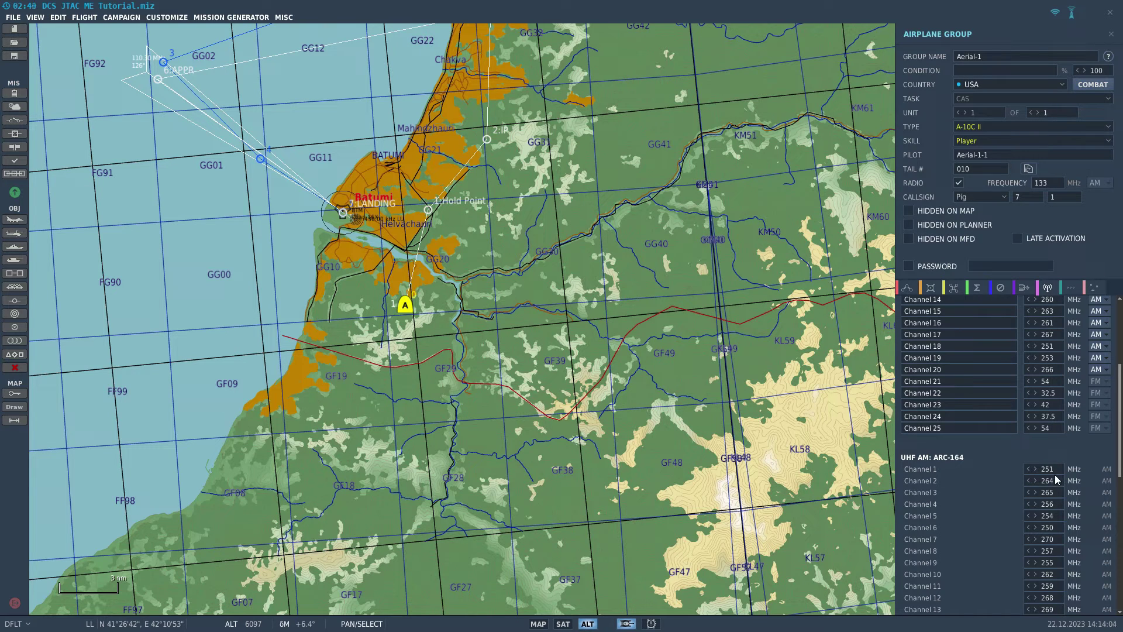
scroll(1105, 477, down, 6)
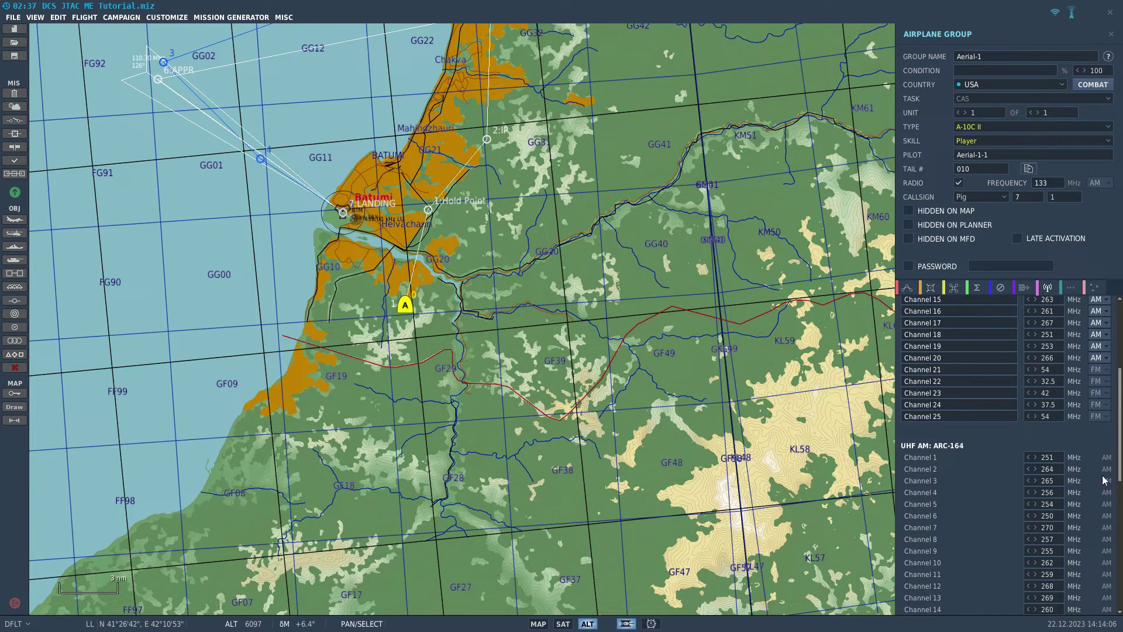
scroll(1009, 528, down, 1)
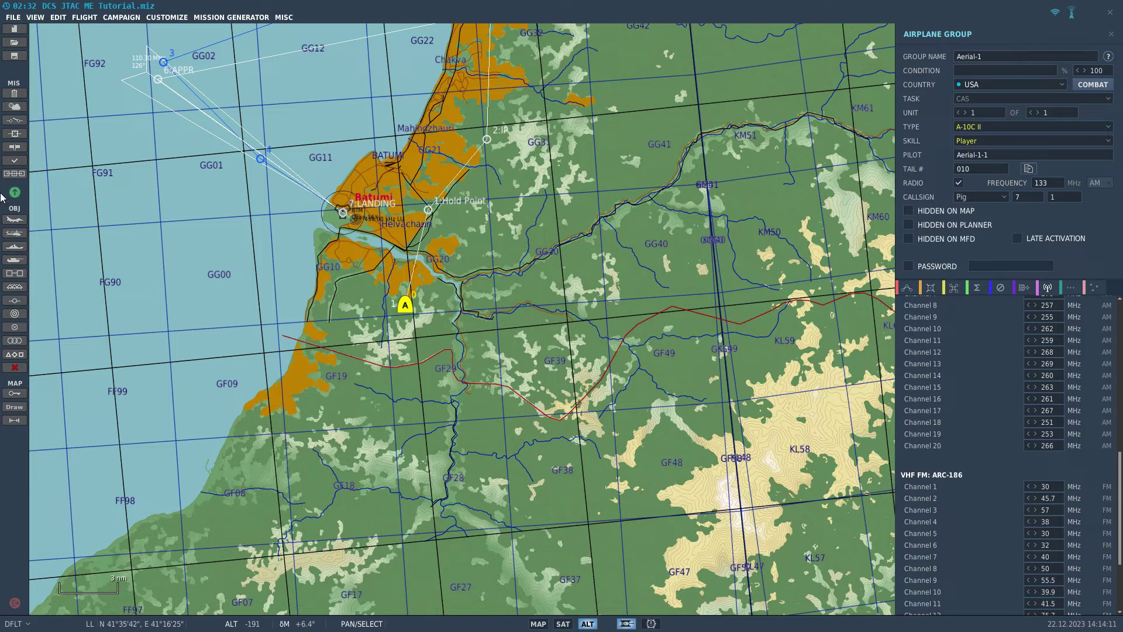
- Compare the JTAC frequencies listed in the mission briefing with the player A-10C II's radio presets
click(14, 93)
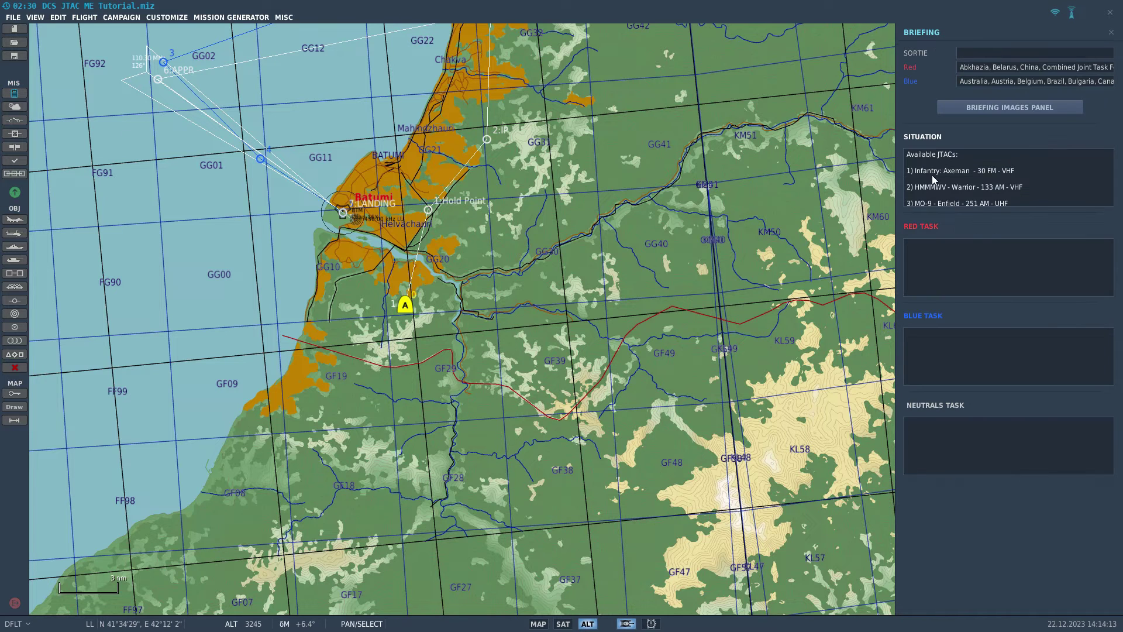
click(405, 307)
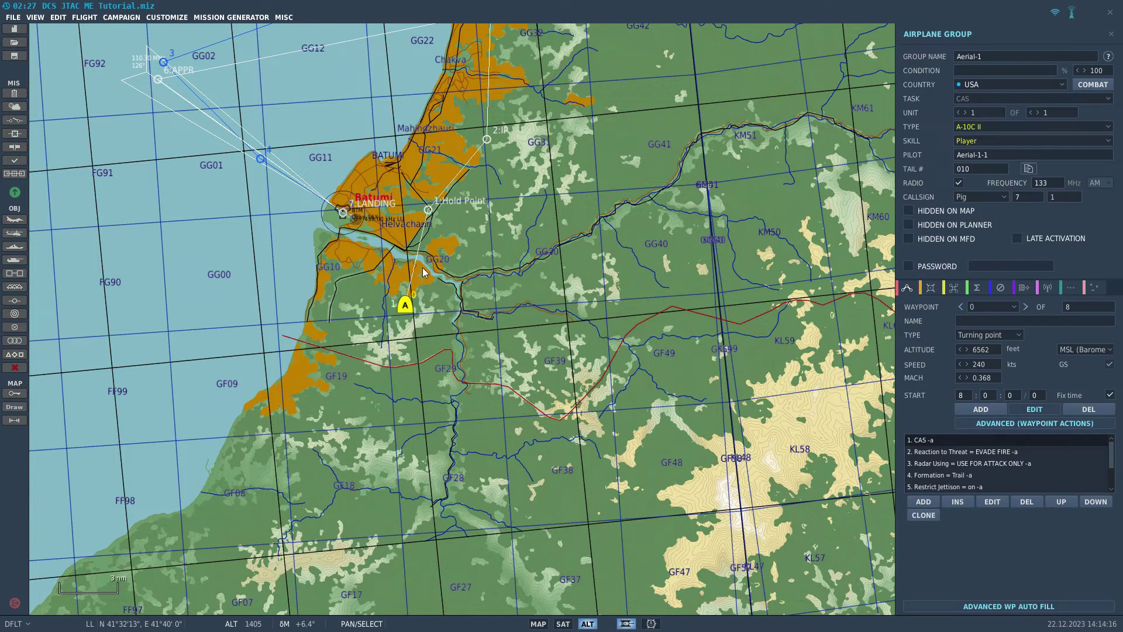
click(1042, 285)
scroll(1017, 377, up, 5)
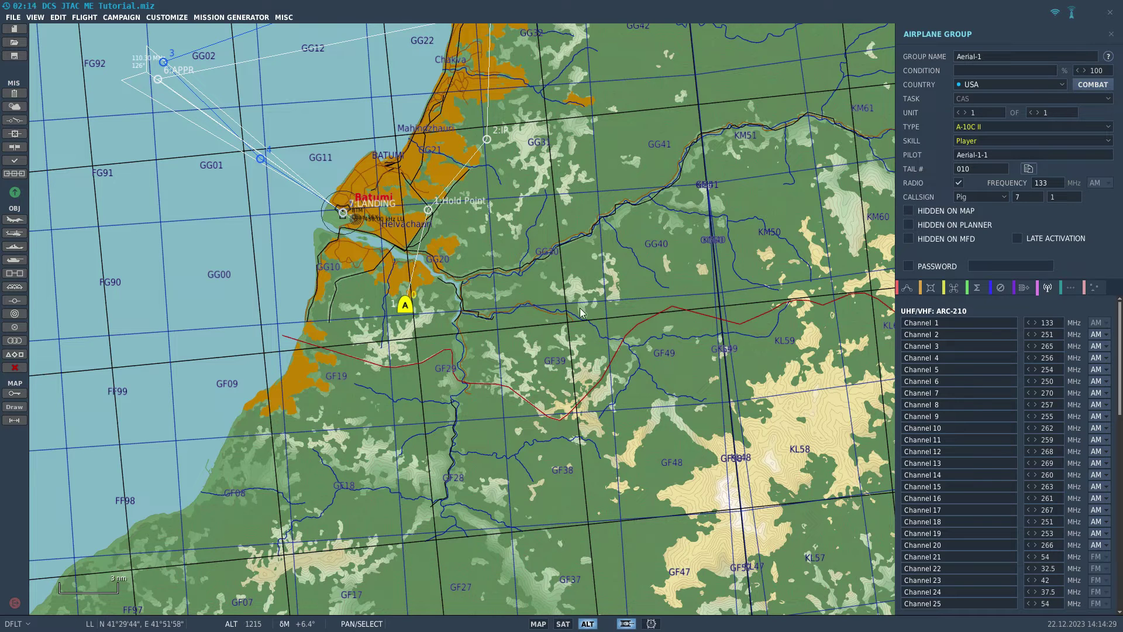
drag(538, 270, 538, 412)
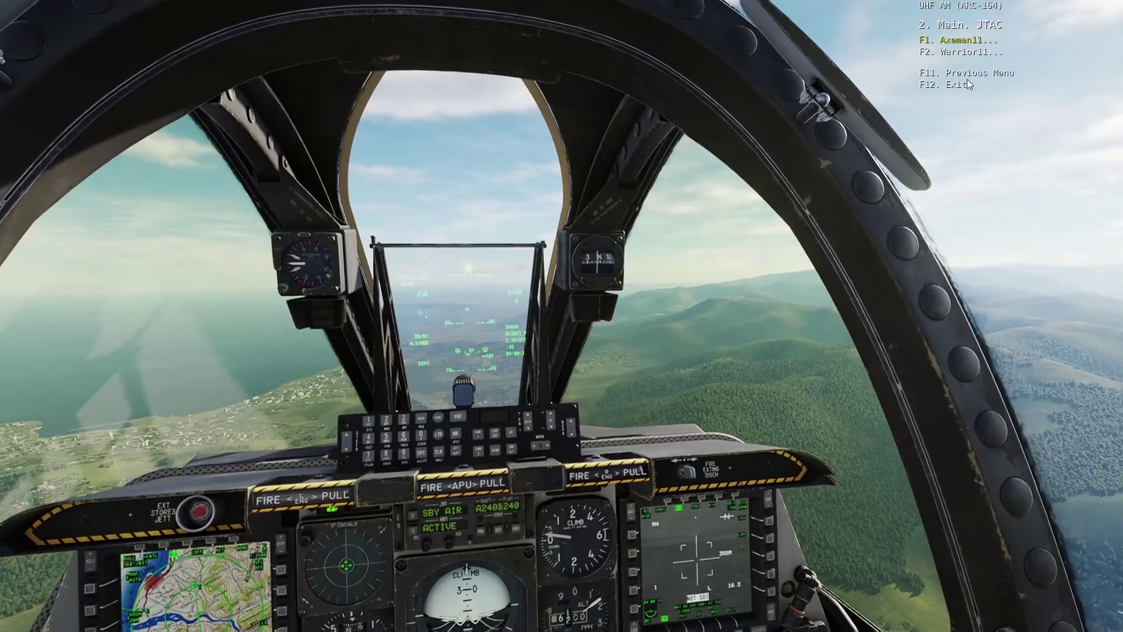
- Leave the JTAC radio menu, recheck the available JTACs while viewing the MQ-9 Reaper, and return to the cockpit view
key(F12)
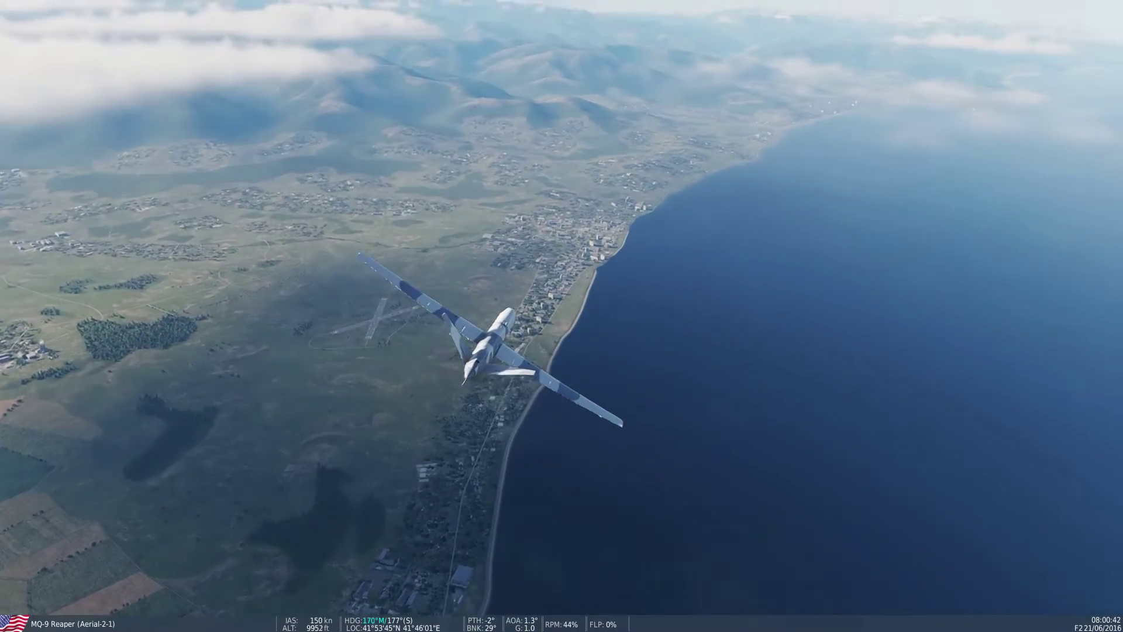
key(backslash)
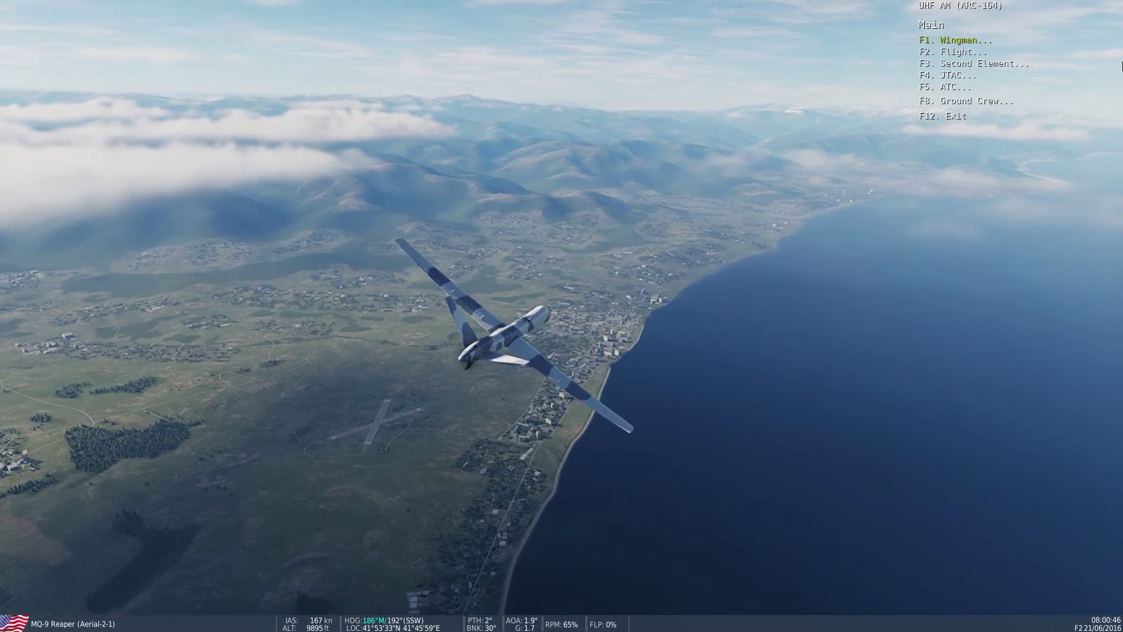
click(954, 76)
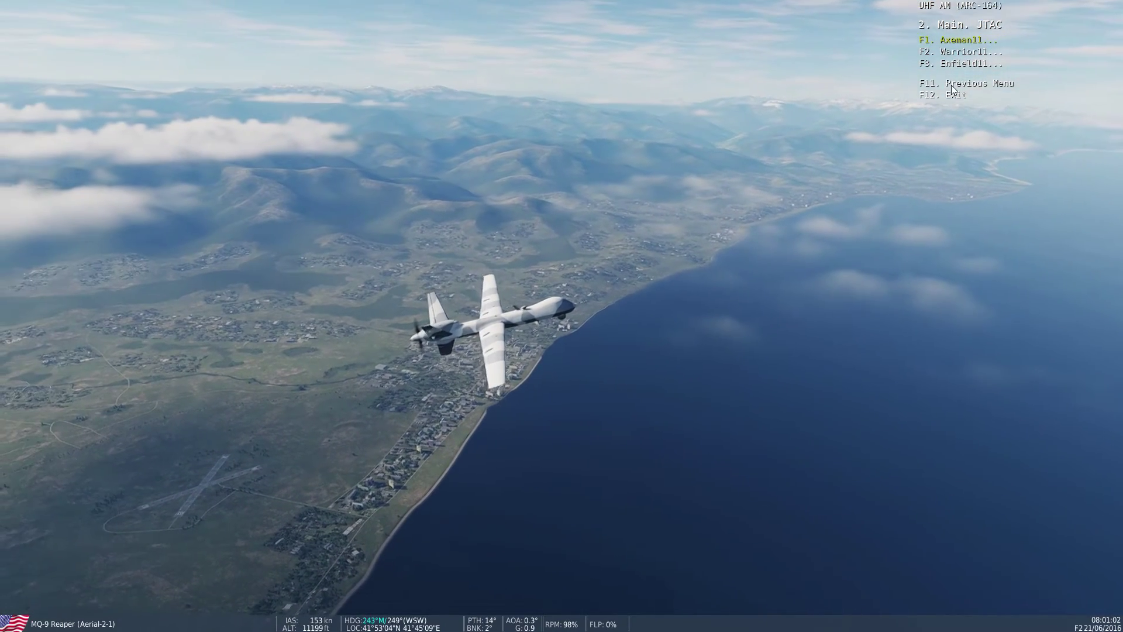
key(F11)
key(F1)
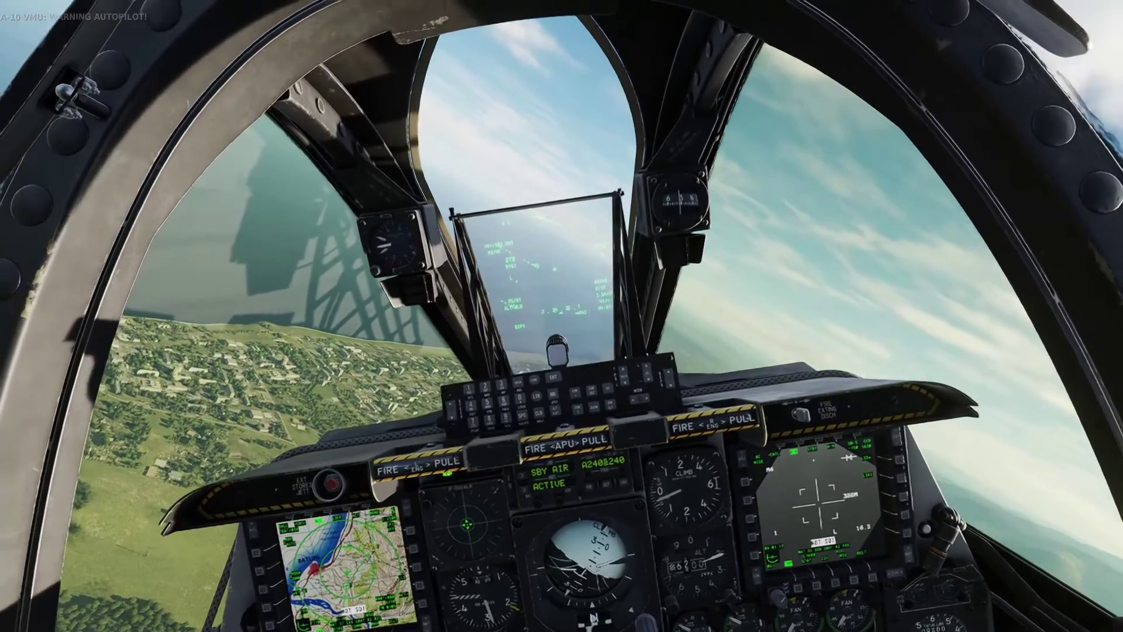
- Check in with JTAC Enfield11 over the ARC-164 with a play time of 0 + 15, and report ready to copy the 9-line
key(backslash)
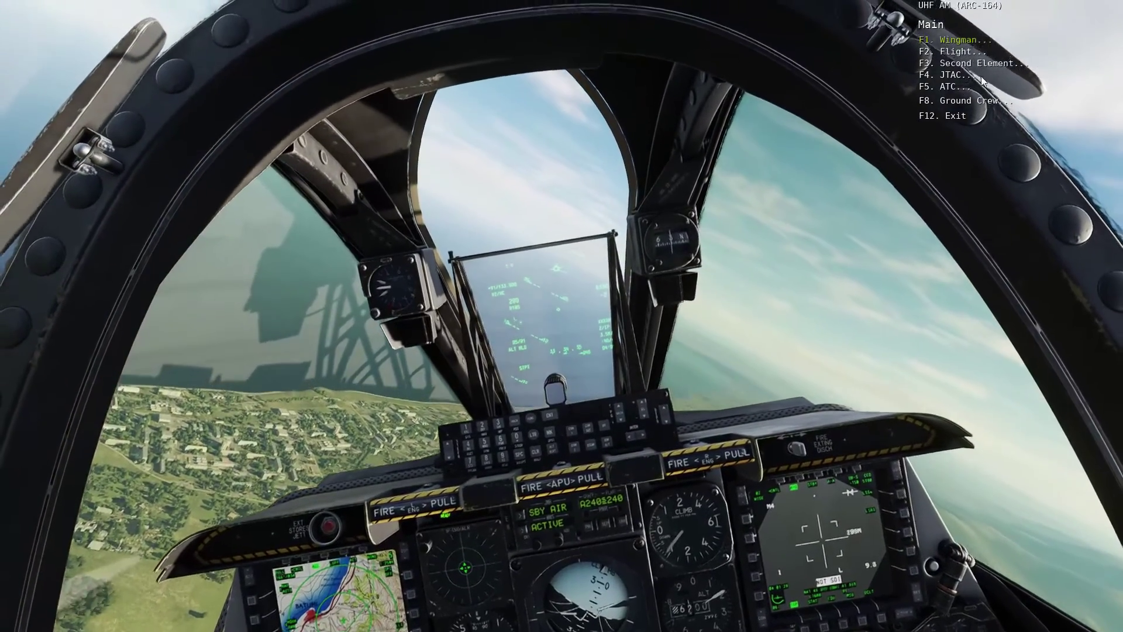
key(F4)
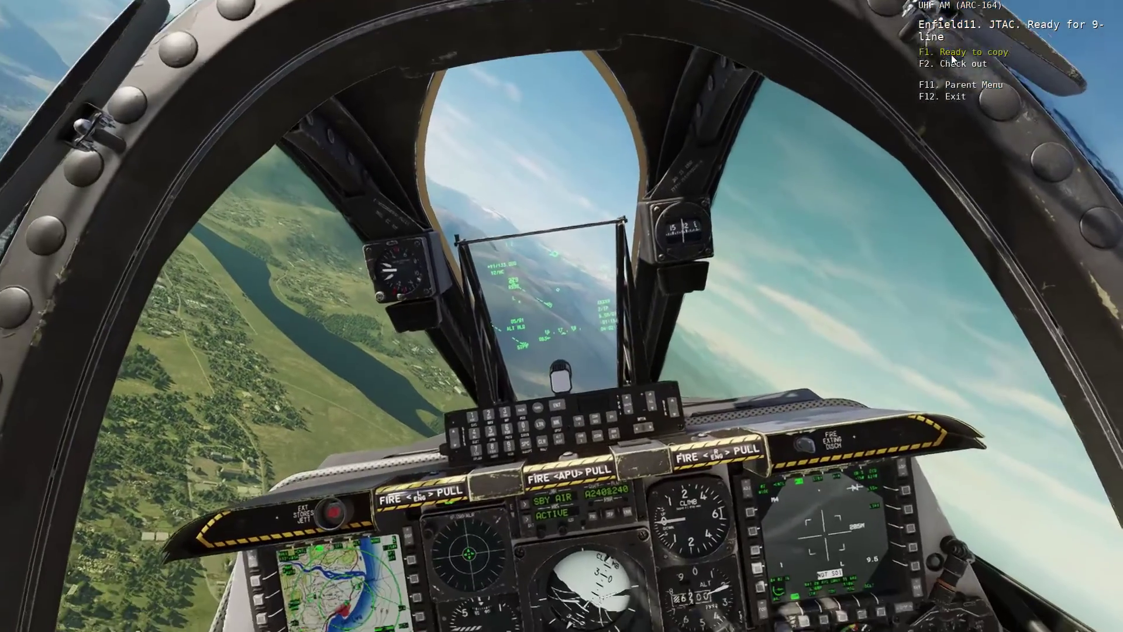
click(951, 54)
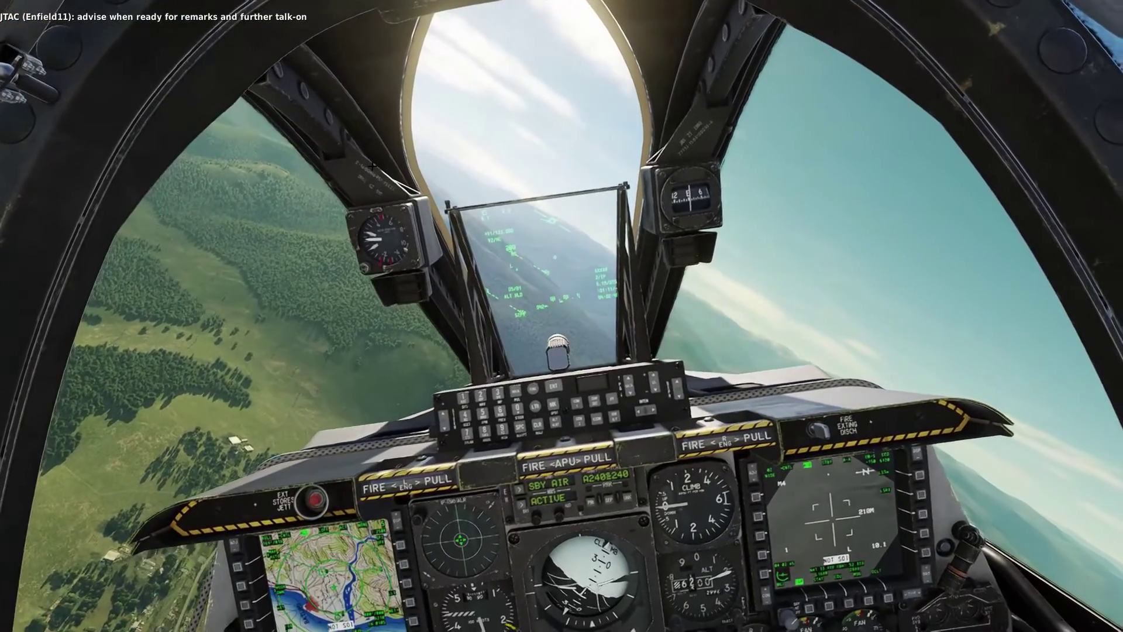
- Pause the mission, read Enfield11's 9-line in the message history, and return to the flight
key(Escape)
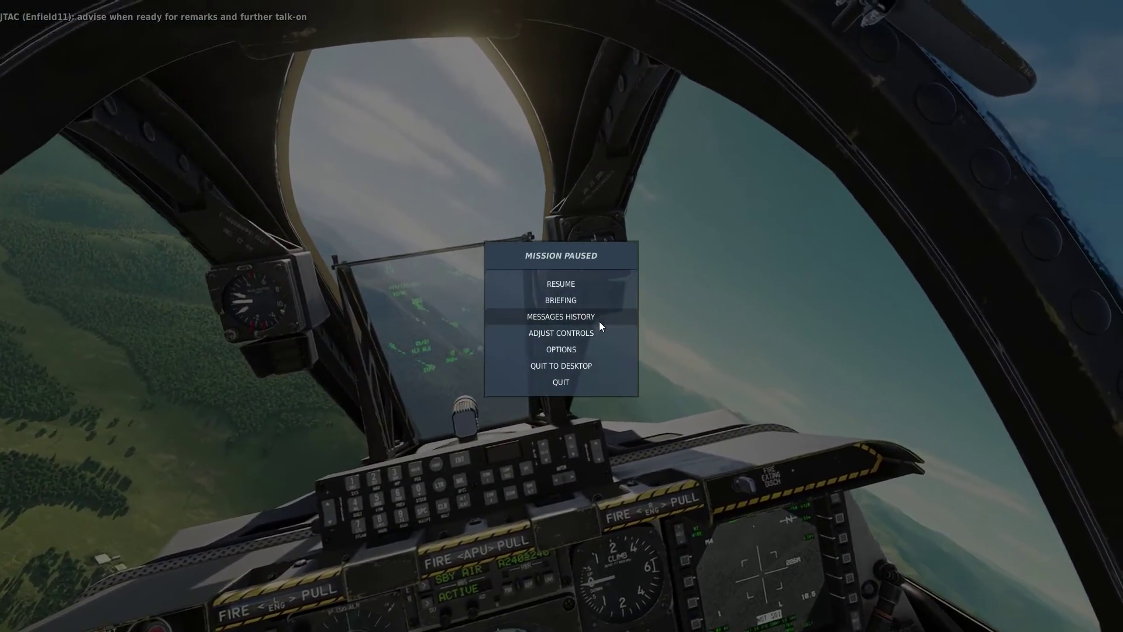
click(594, 319)
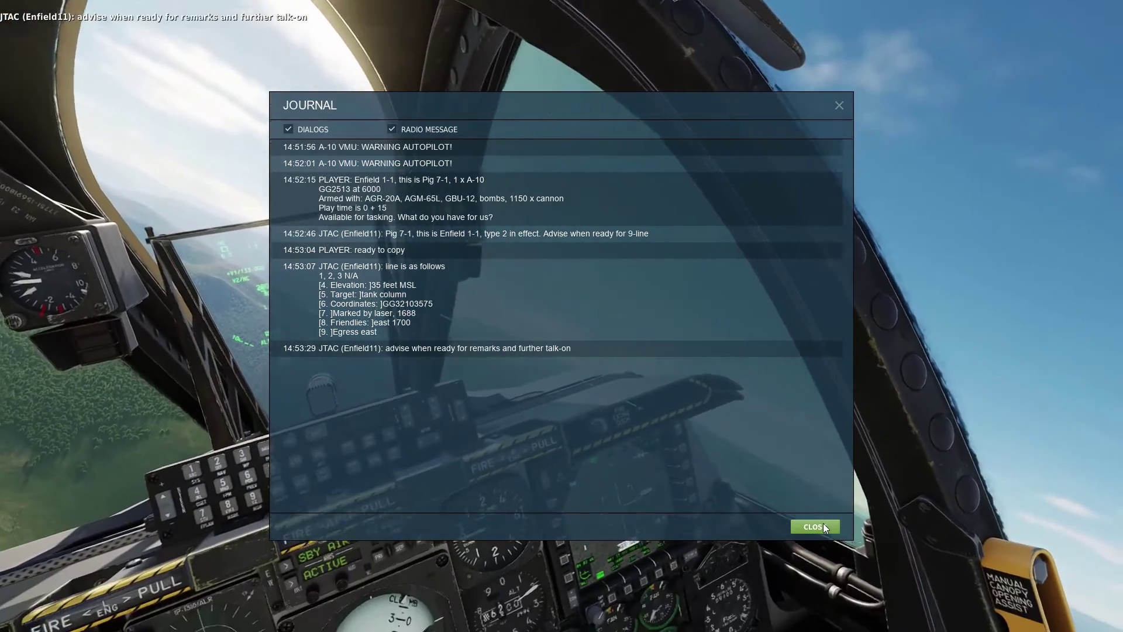
click(823, 525)
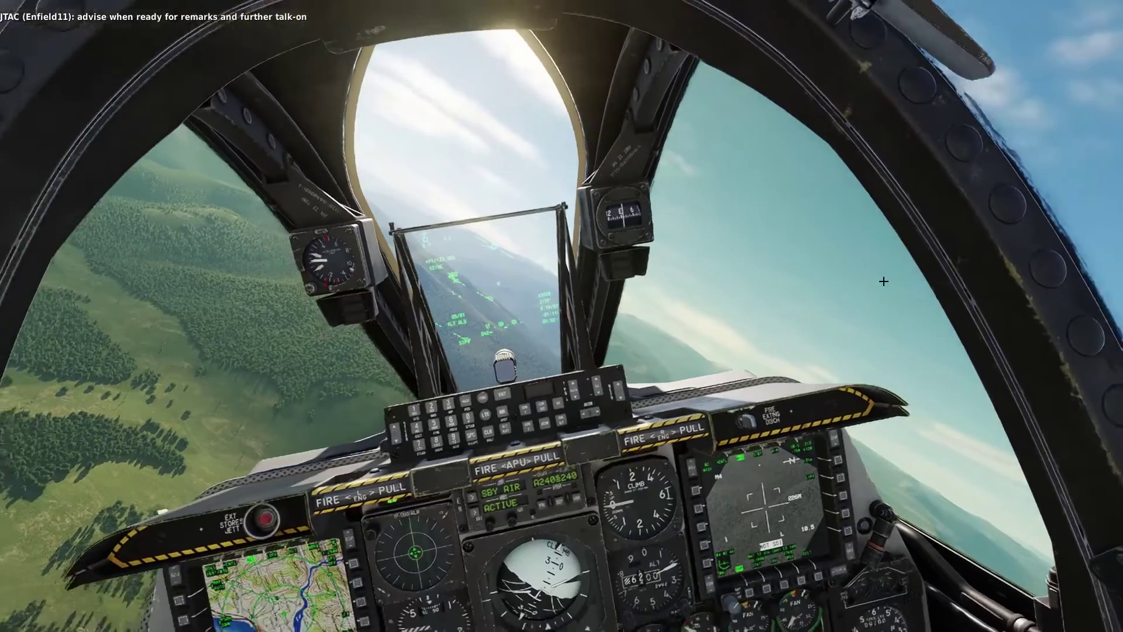
key(Escape)
key(Escape)
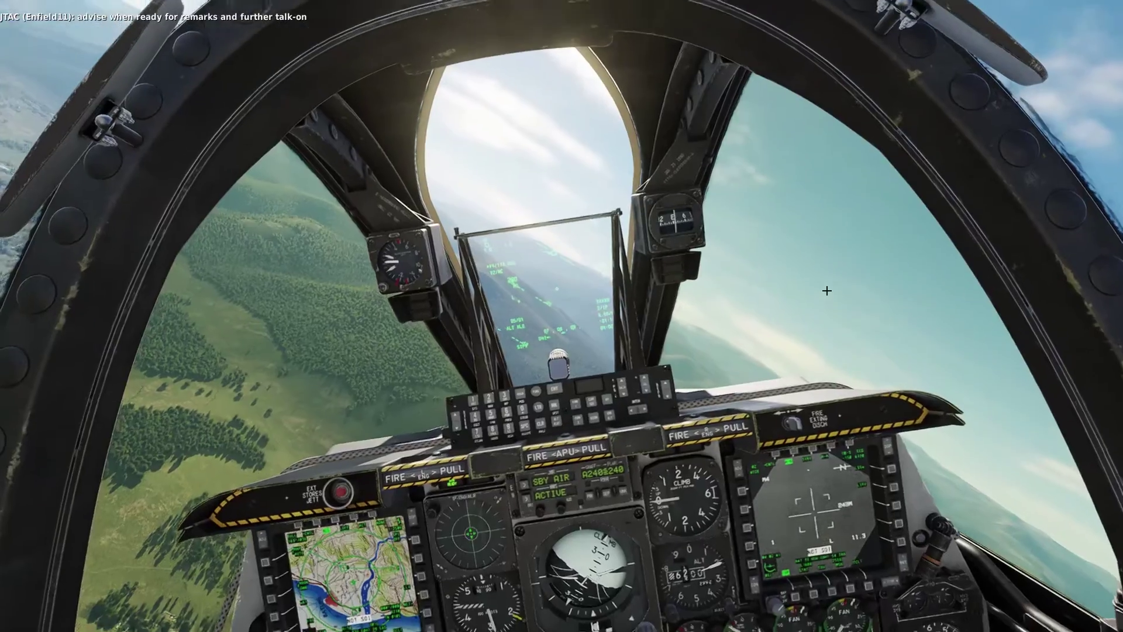
- Tell JTAC Enfield11 you are ready to copy remarks, and send the 9-line readback over the ARC-164
key(backslash)
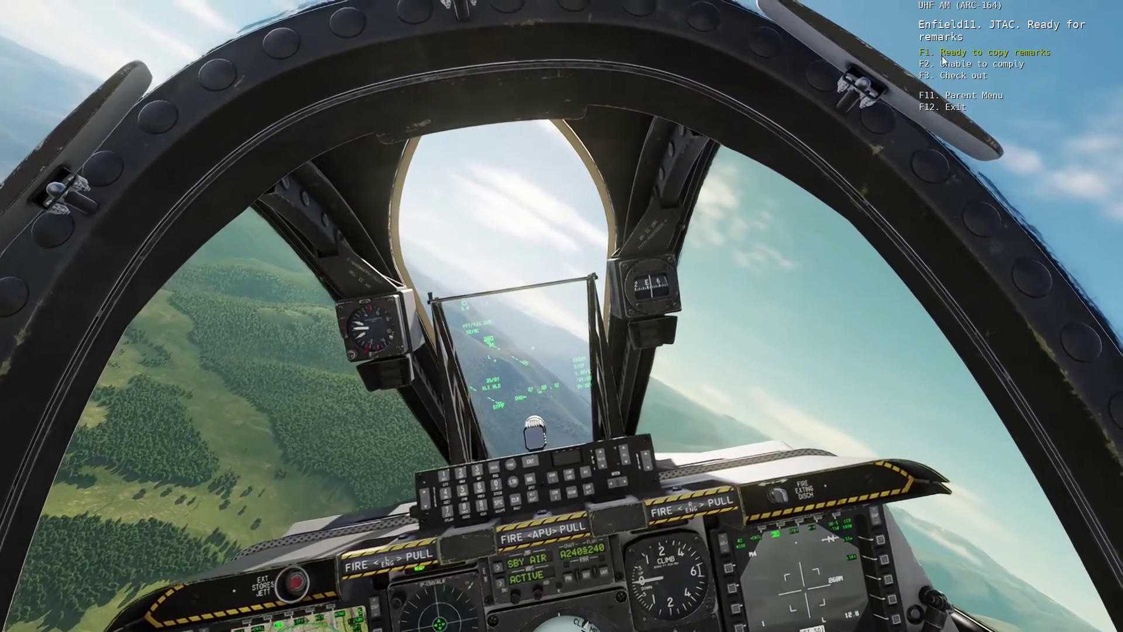
key(F1)
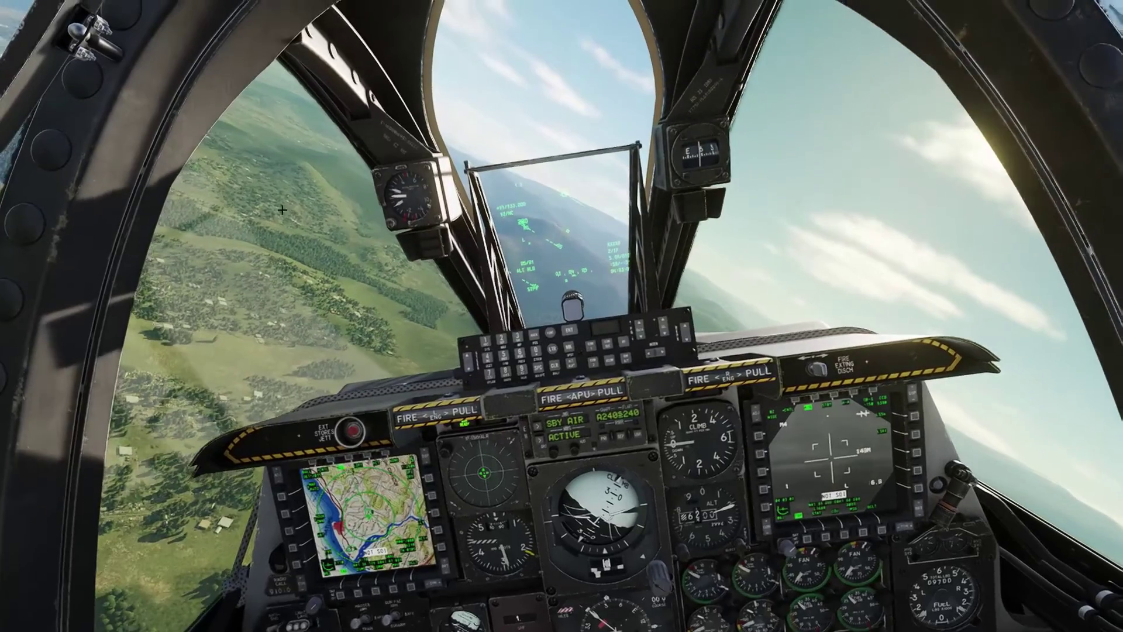
key(backslash)
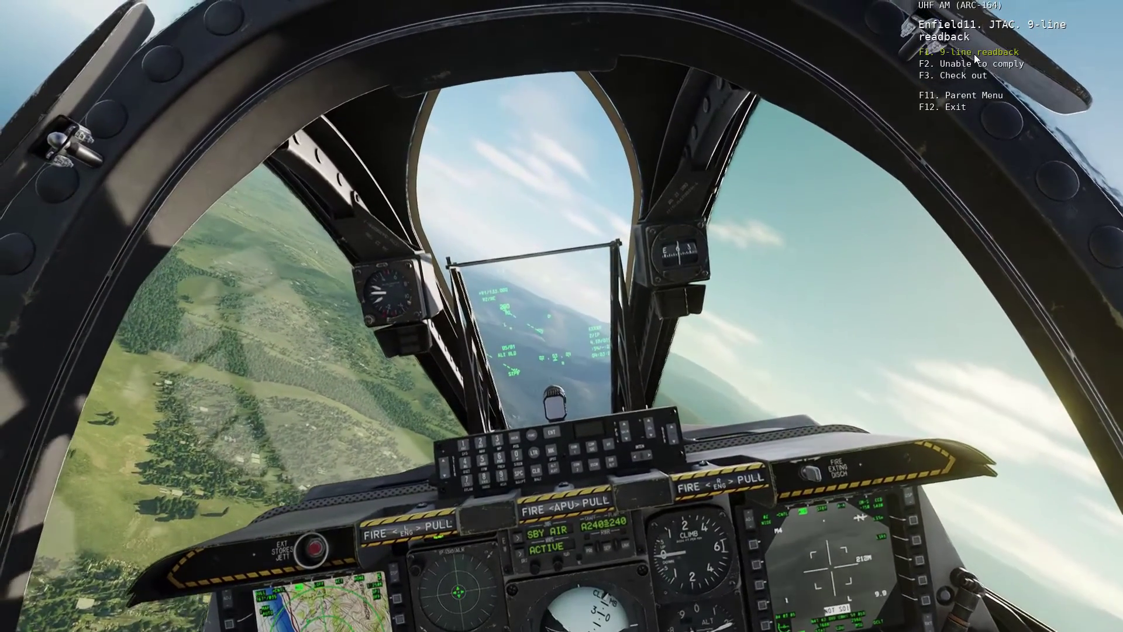
click(974, 53)
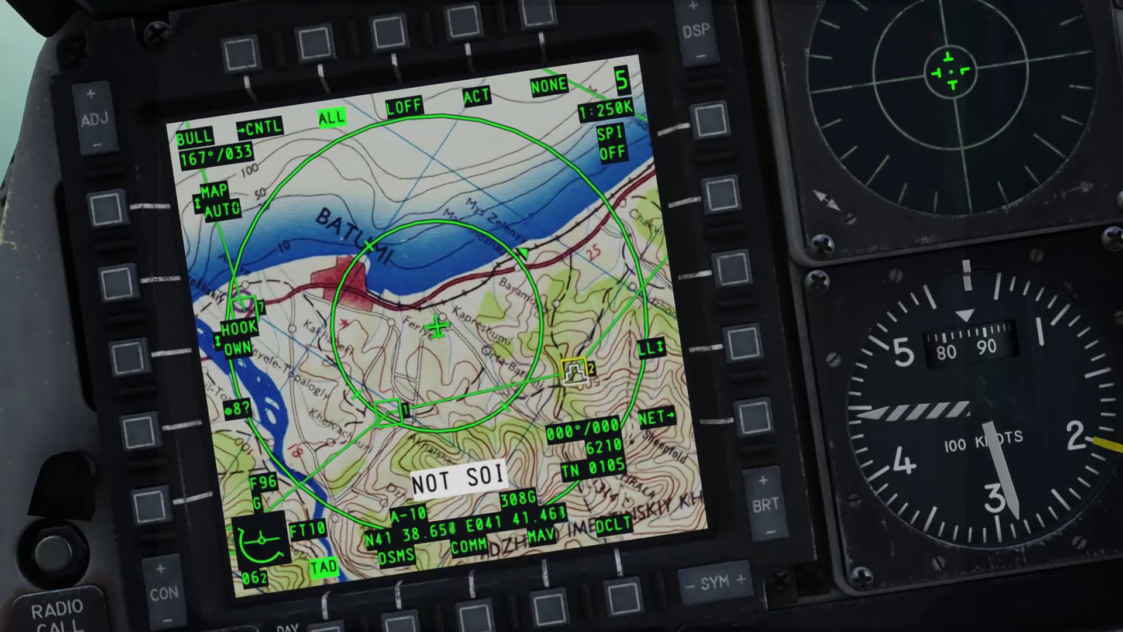
- Activate the MAVERICK weapon profile on the DSMS, review its profile control settings, and return to the stores status page
key(h)
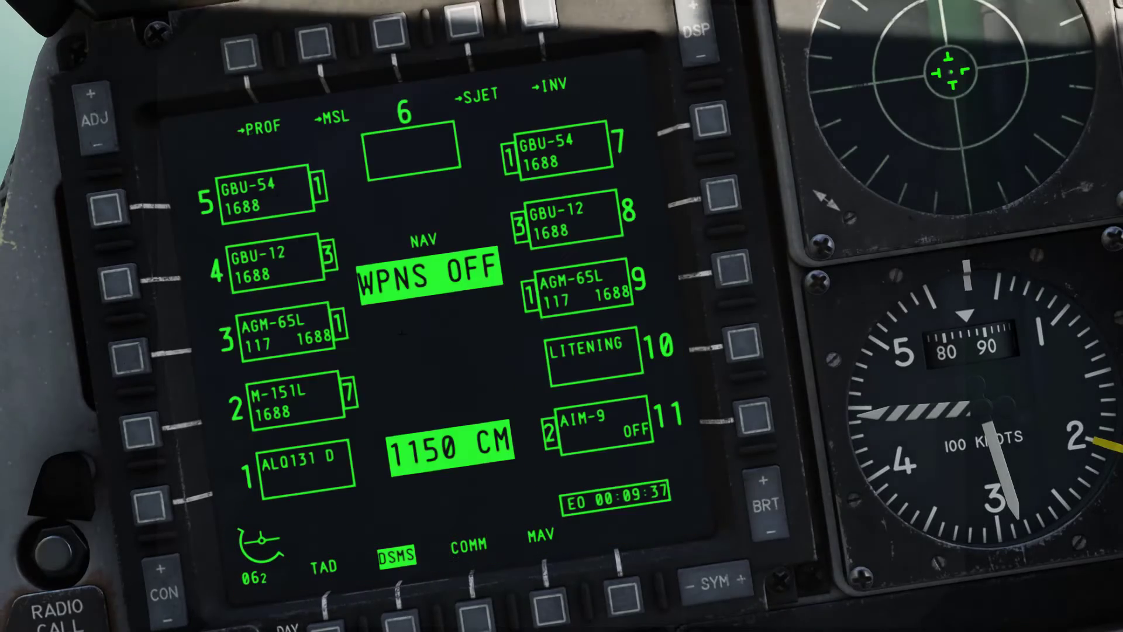
key(alt+1)
key(alt+shift+9)
key(alt+shift+9)
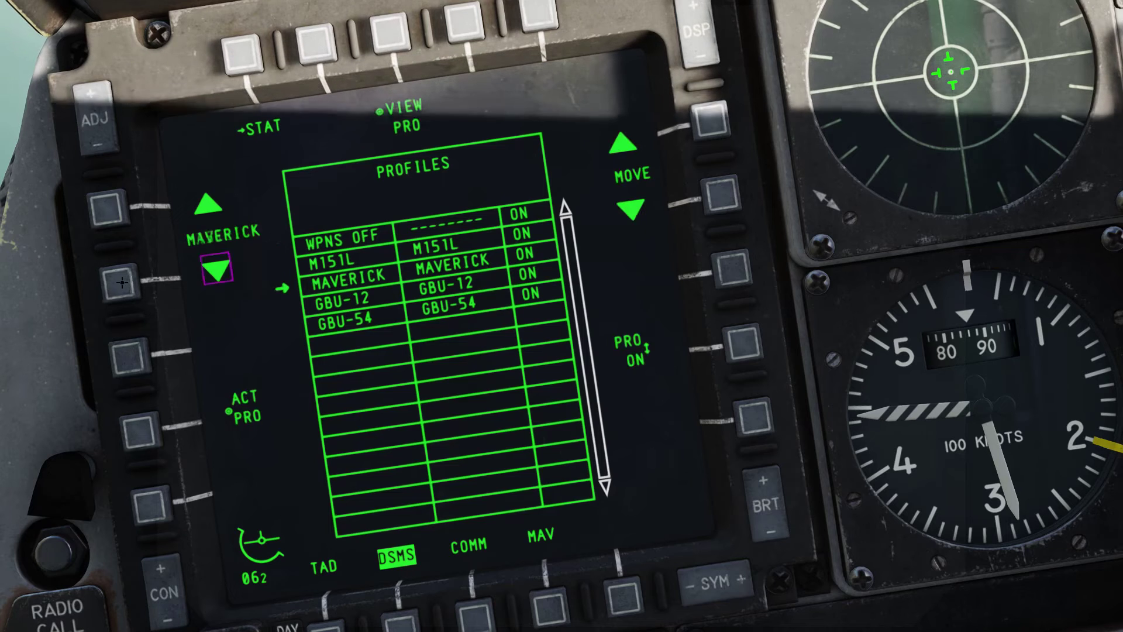
click(140, 431)
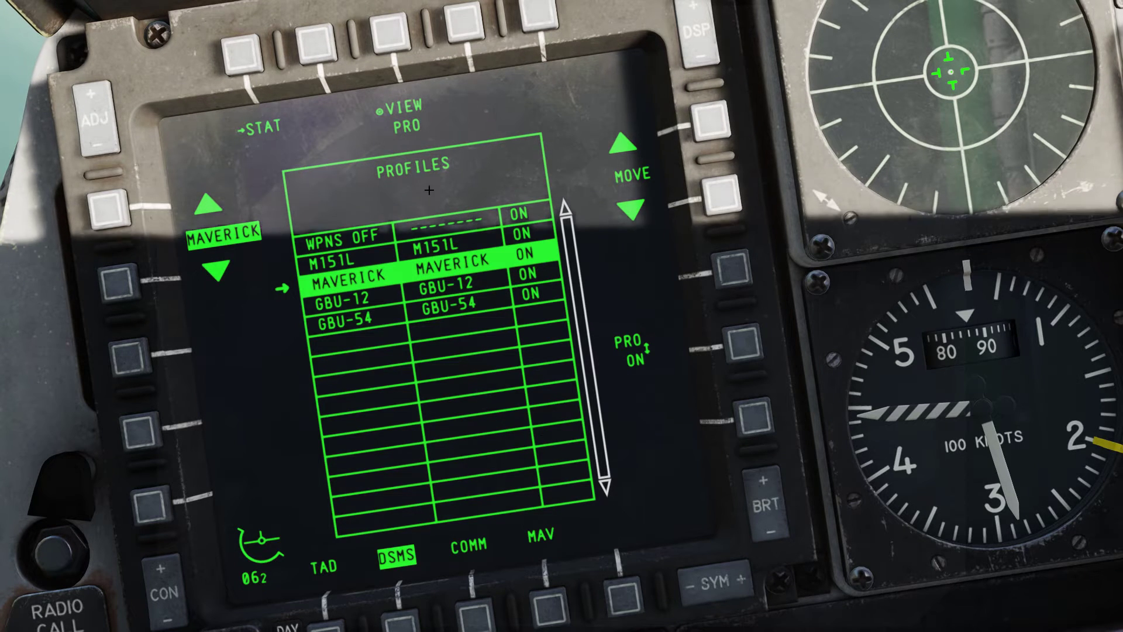
click(376, 22)
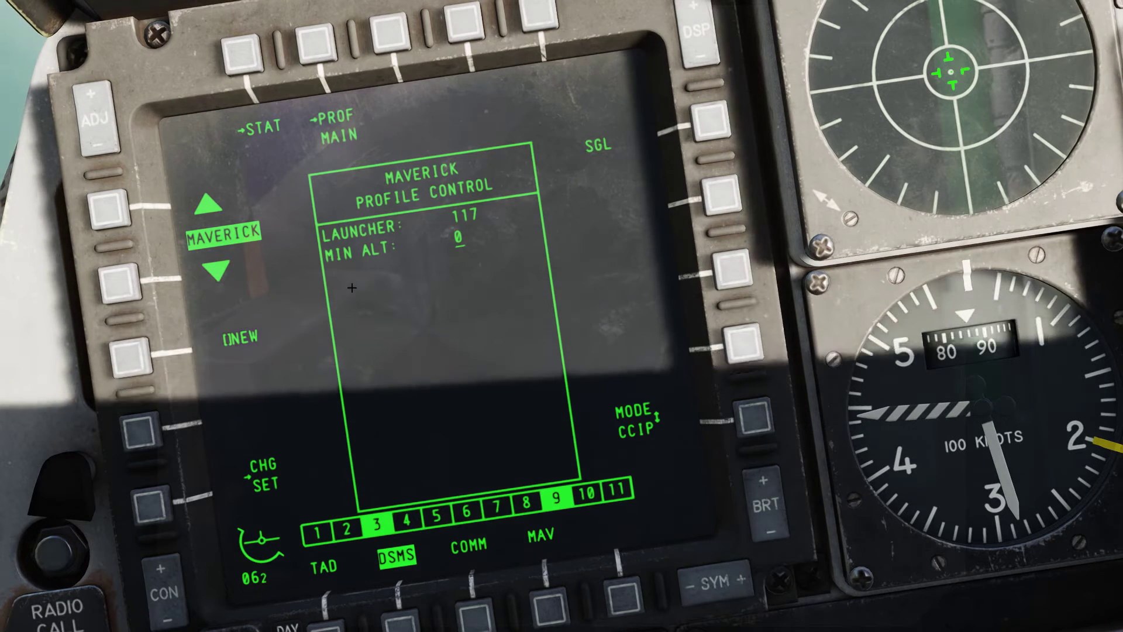
key(alt+shift+4)
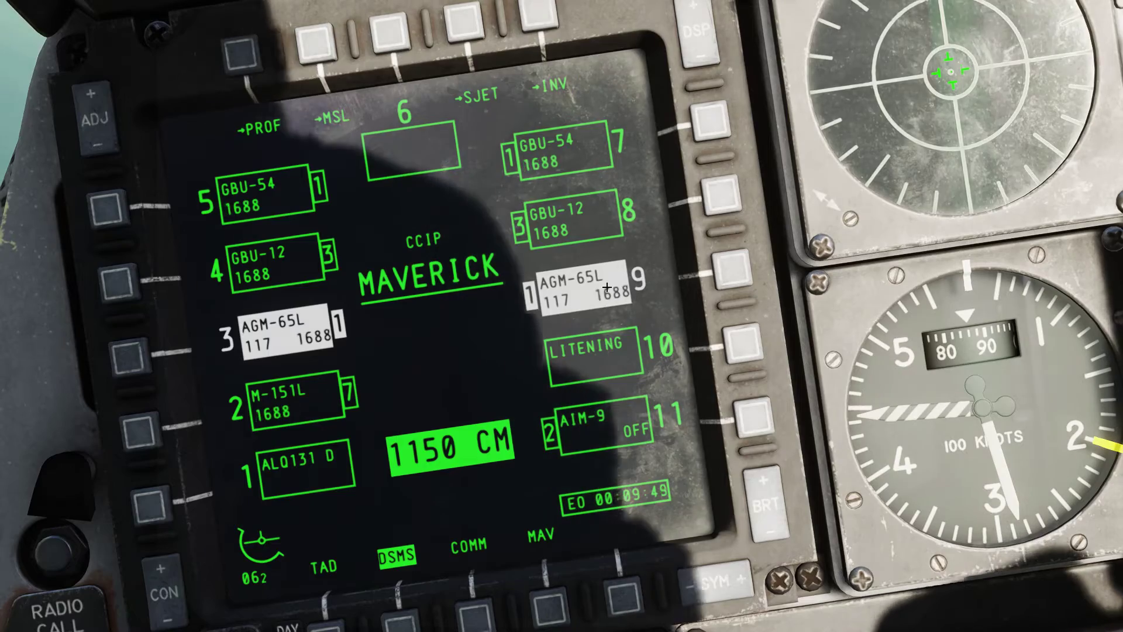
- Check the laser codes on the Maverick page and the targeting pod's control page, and restore the TAD map on the left MFCD
key(alt+shift+2)
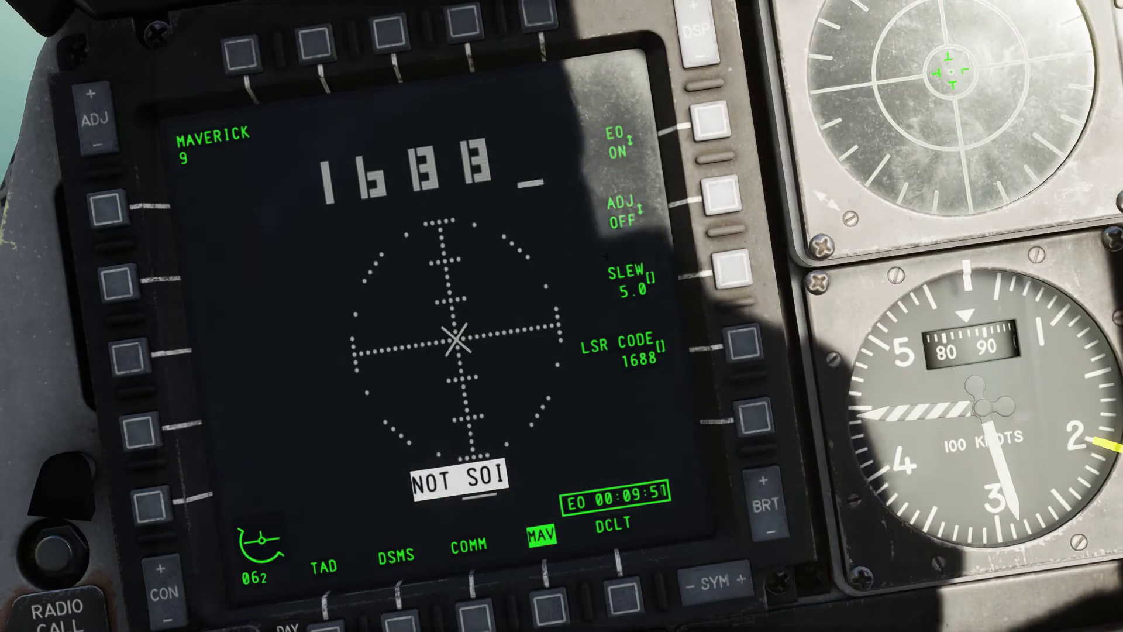
key(KP_5)
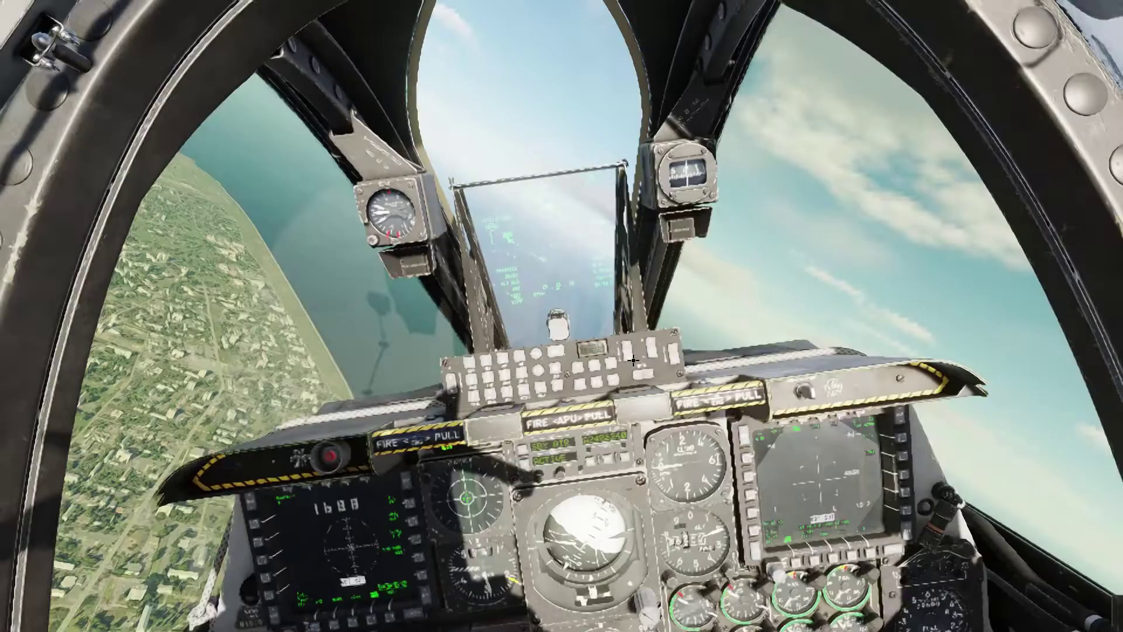
key(KP_6)
key(KP_2)
key(KP_3)
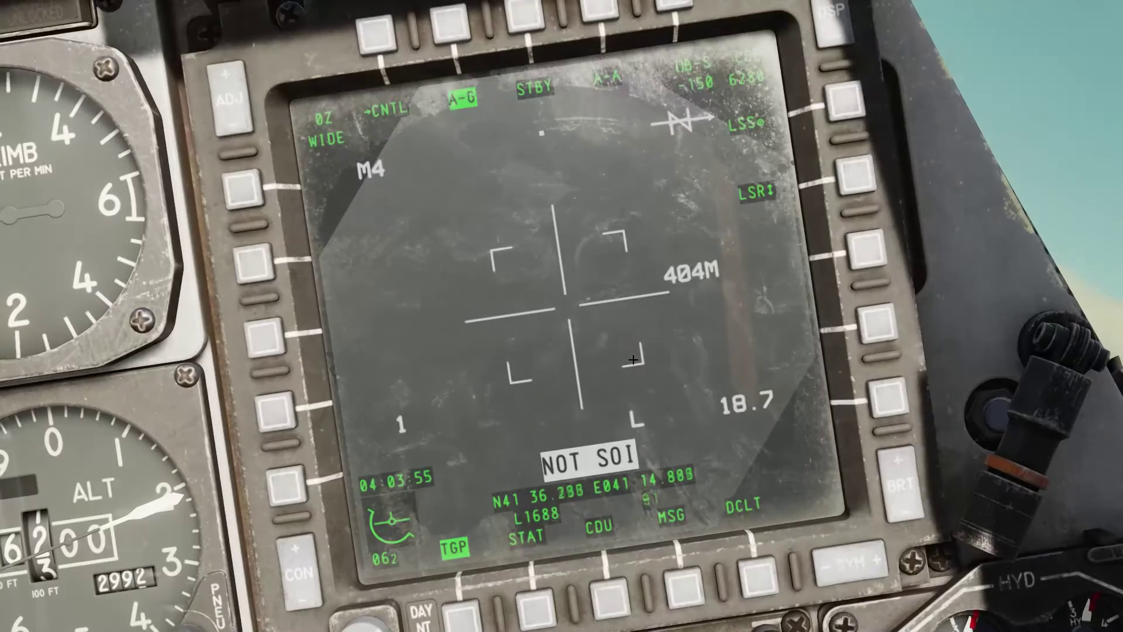
click(379, 42)
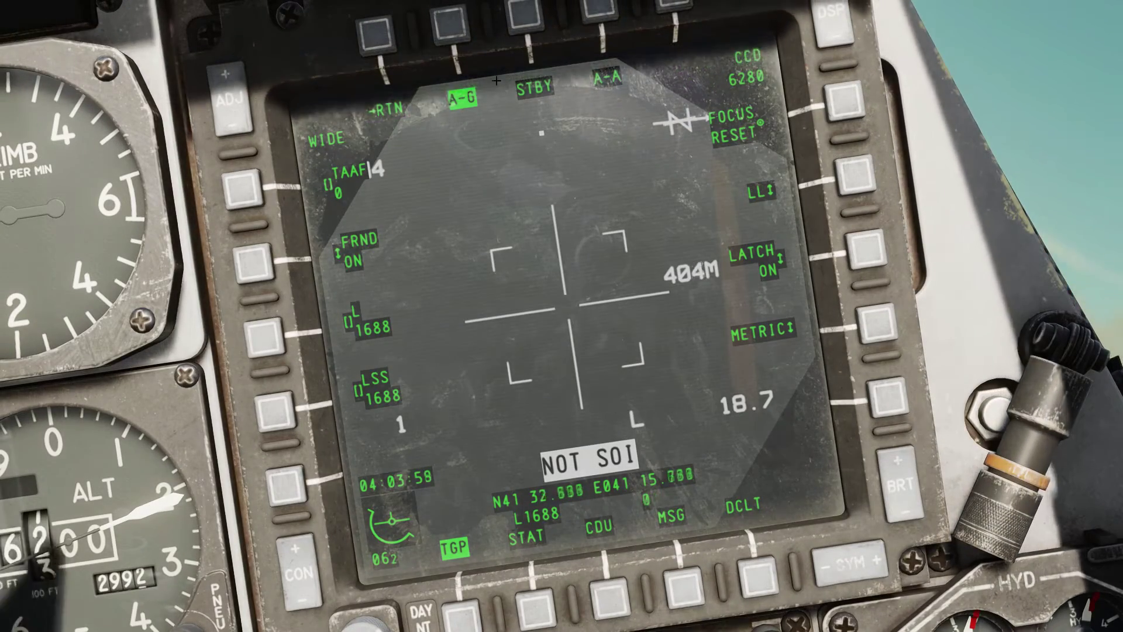
key(KP_5)
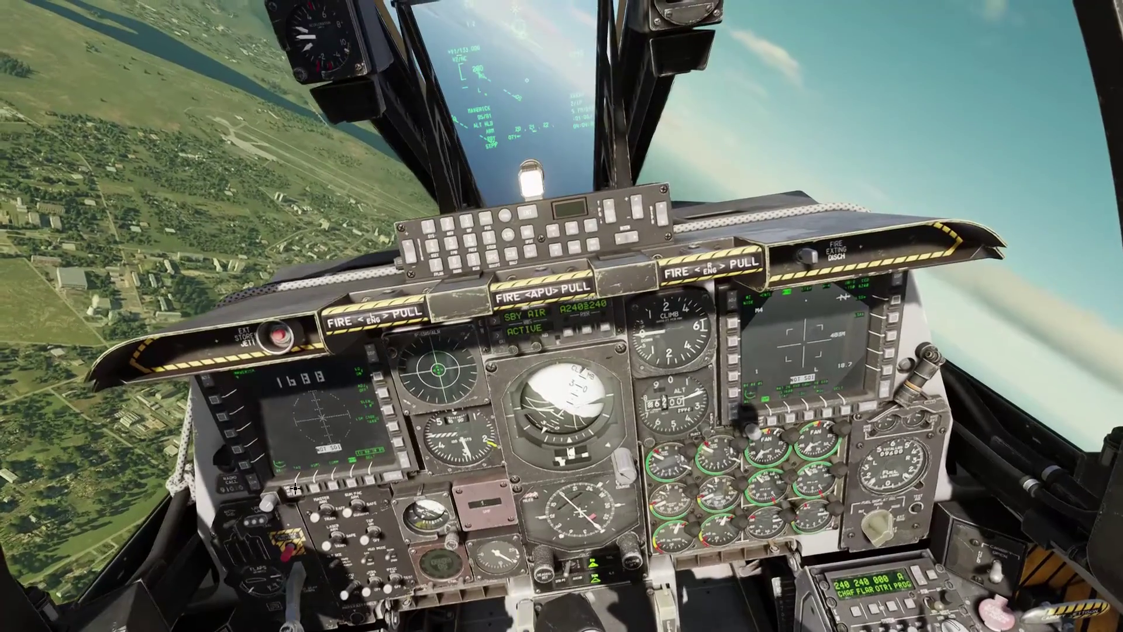
click(295, 488)
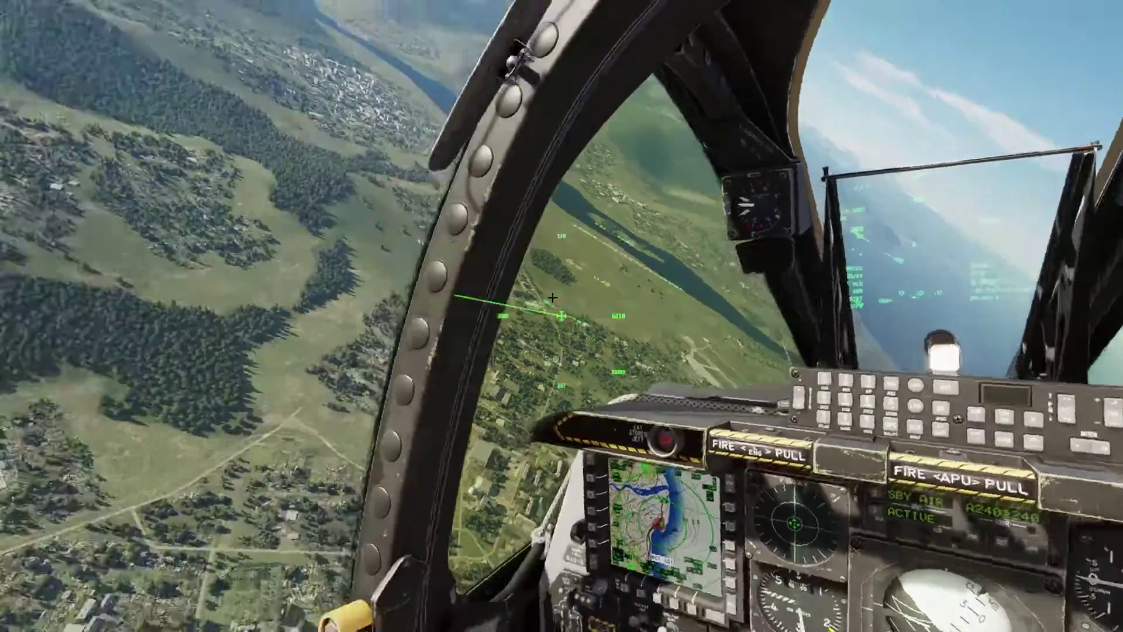
- Pause the mission, review Enfield11's remarks and readback reply in the message history, and resume the flight
key(Escape)
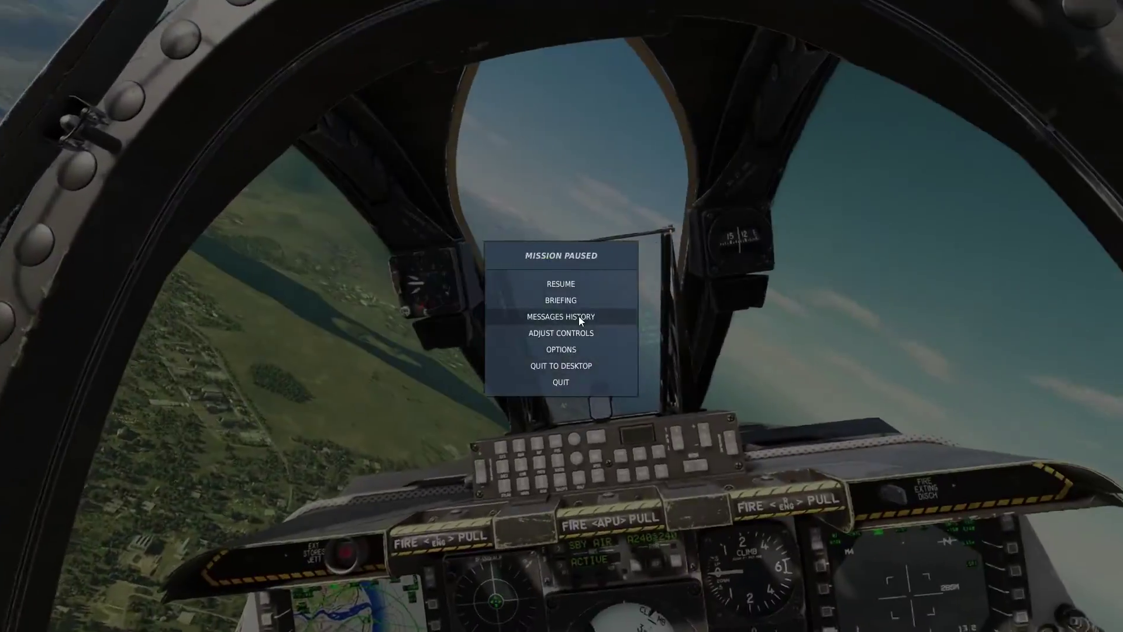
click(578, 315)
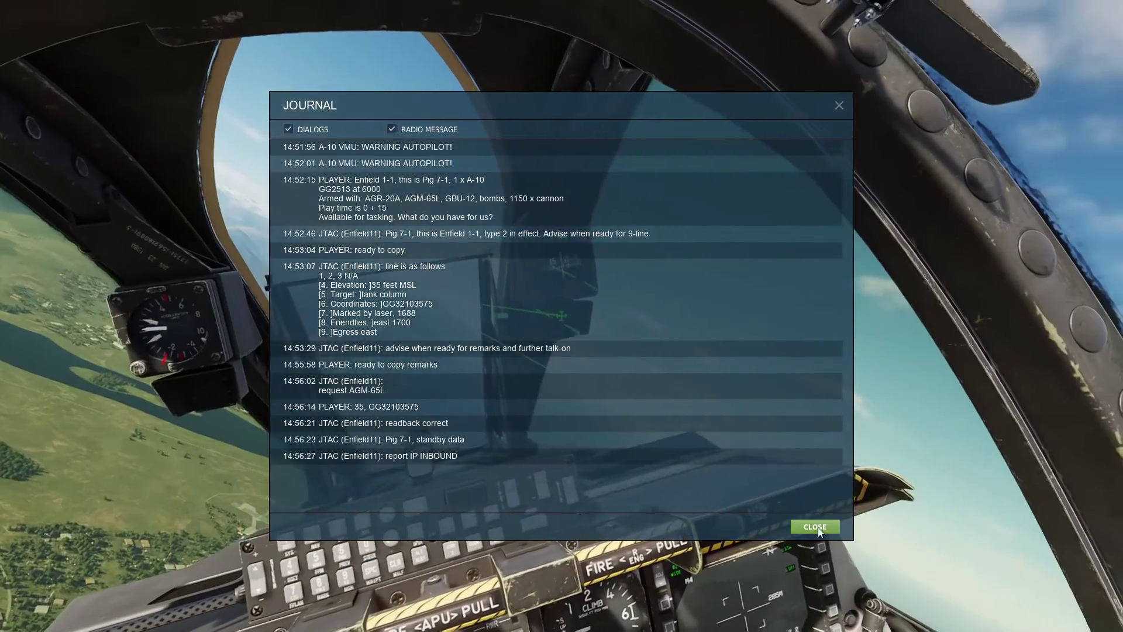
click(815, 526)
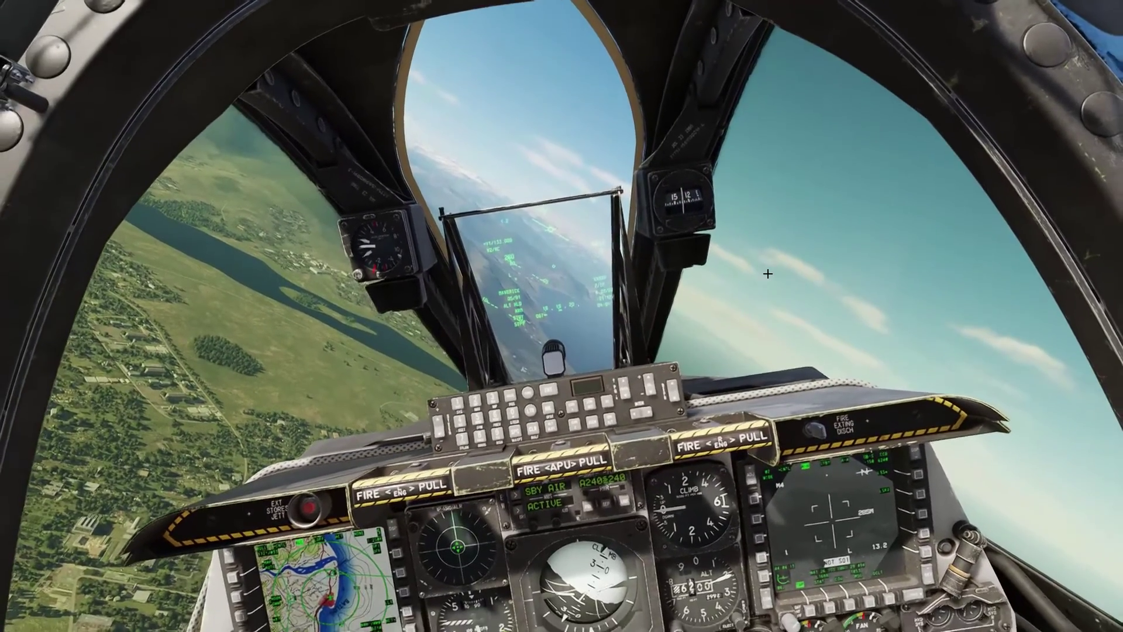
key(Escape)
key(Escape)
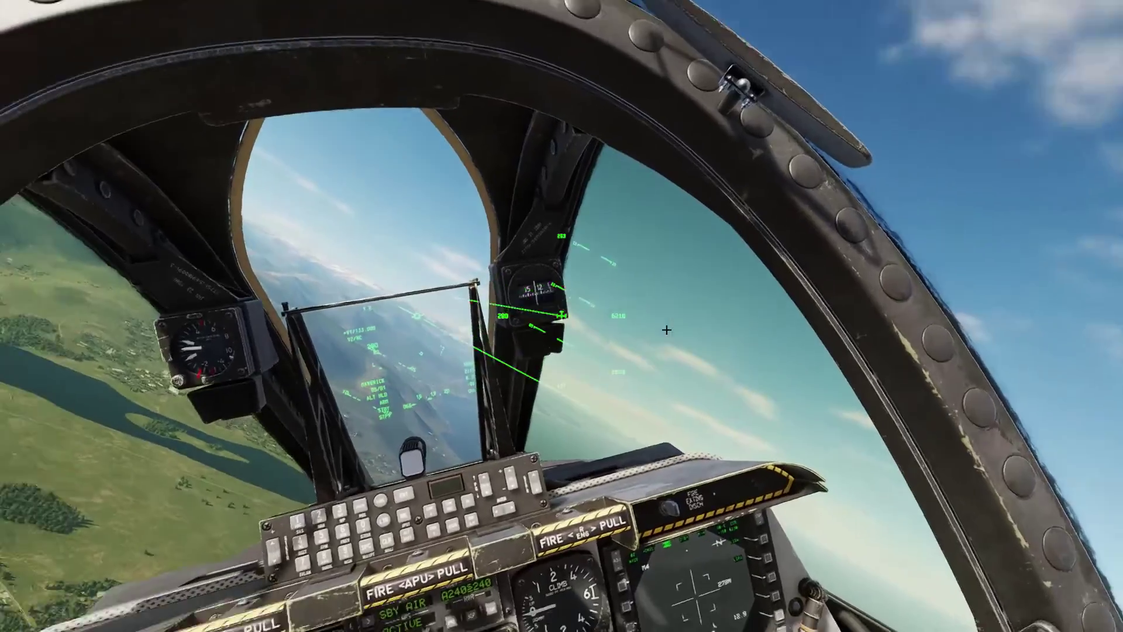
- Report IP INBOUND to JTAC Enfield11 and switch the left MFCD from the TAD to the DSMS page
key(backslash)
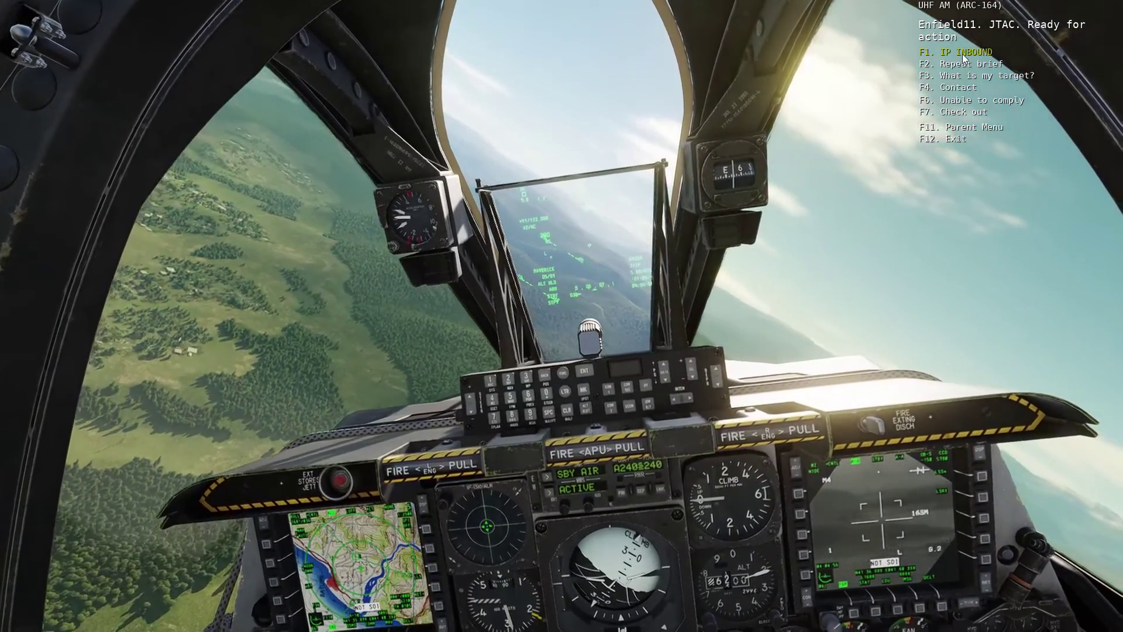
click(963, 54)
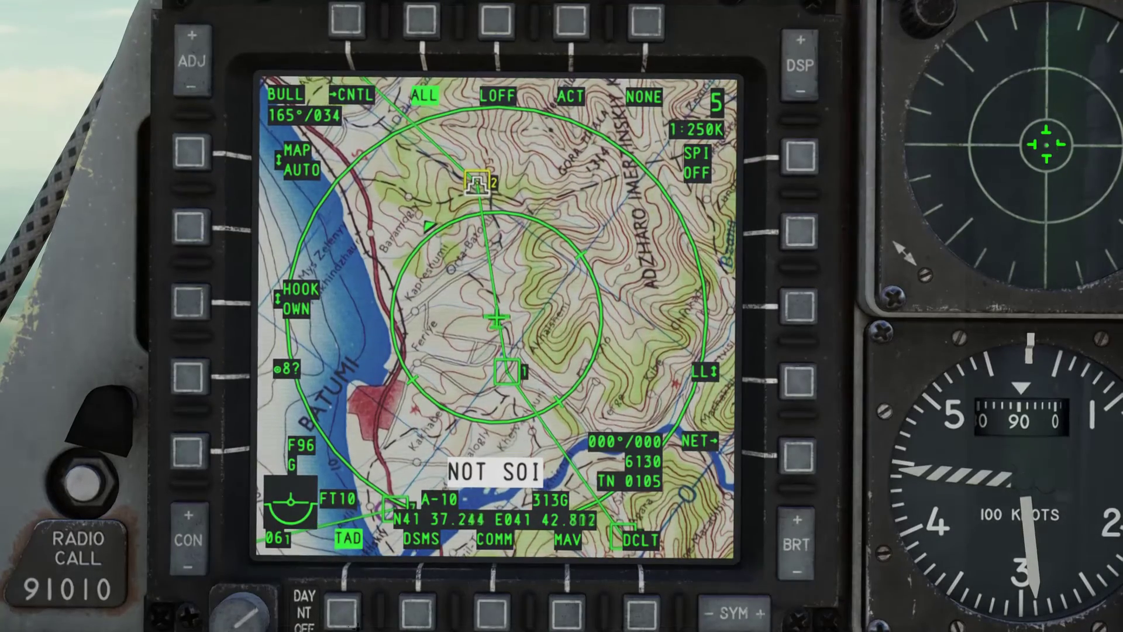
click(412, 609)
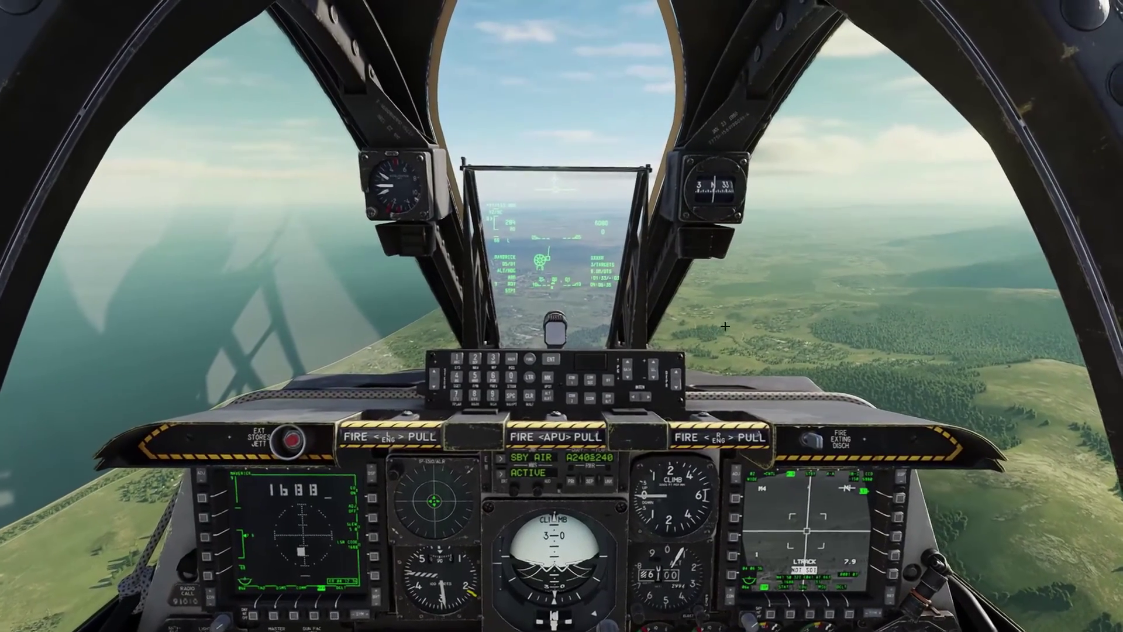
- Report SPOT and IN to JTAC Enfield11 for the laser Maverick attack run
key(backslash)
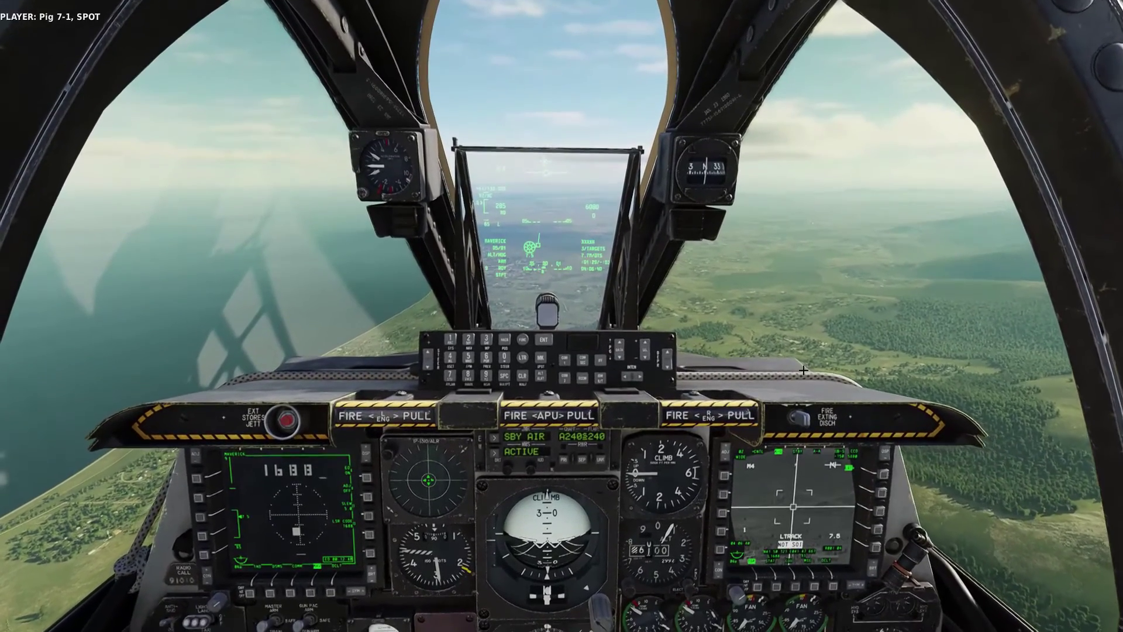
key(backslash)
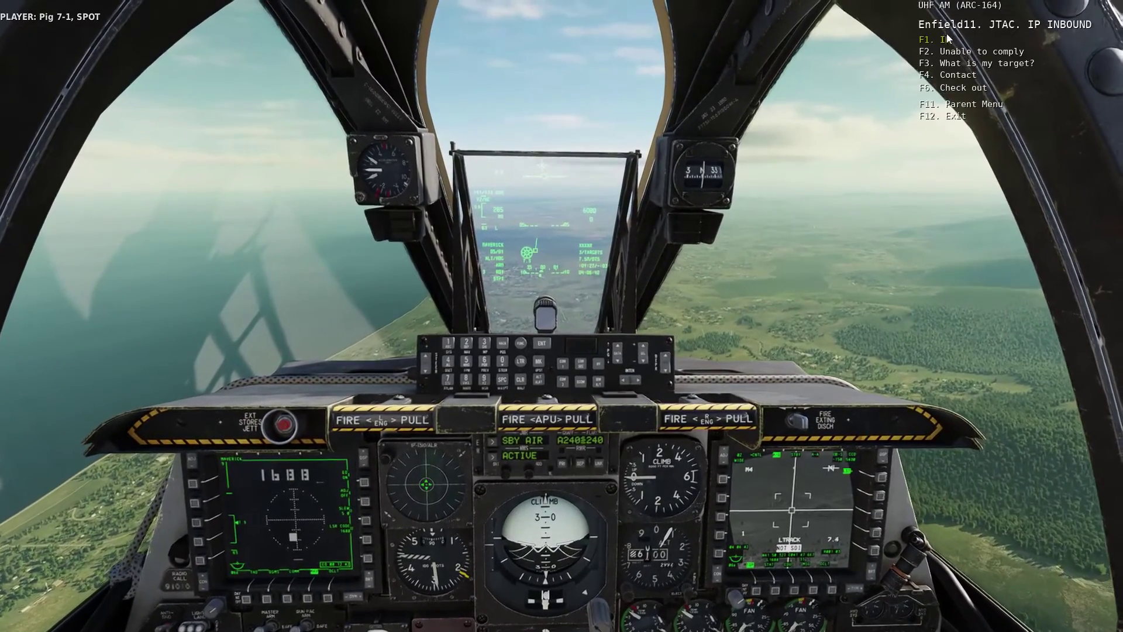
key(F1)
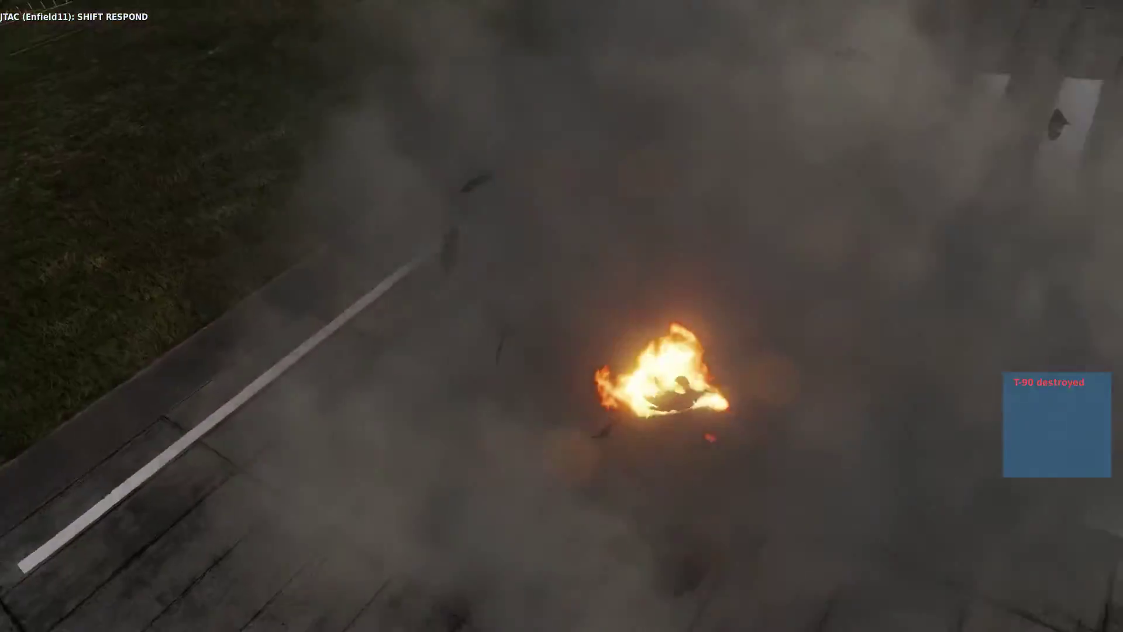
- Return to the cockpit view, read the attack-run radio exchange in the paused mission's message history, and resume the flight
key(F1)
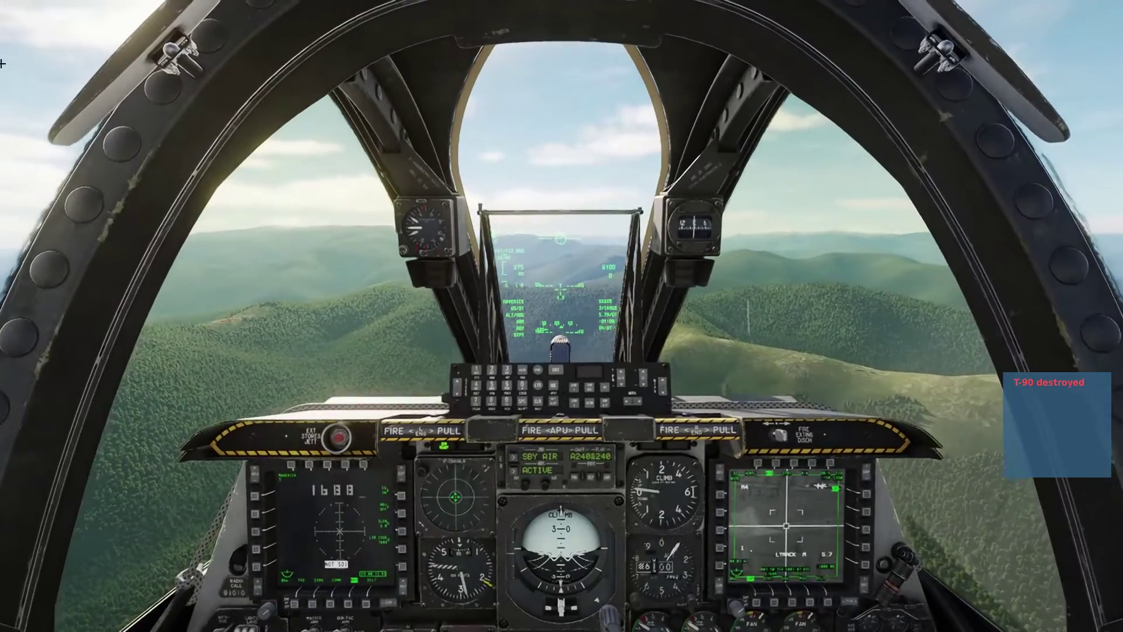
key(Escape)
click(576, 316)
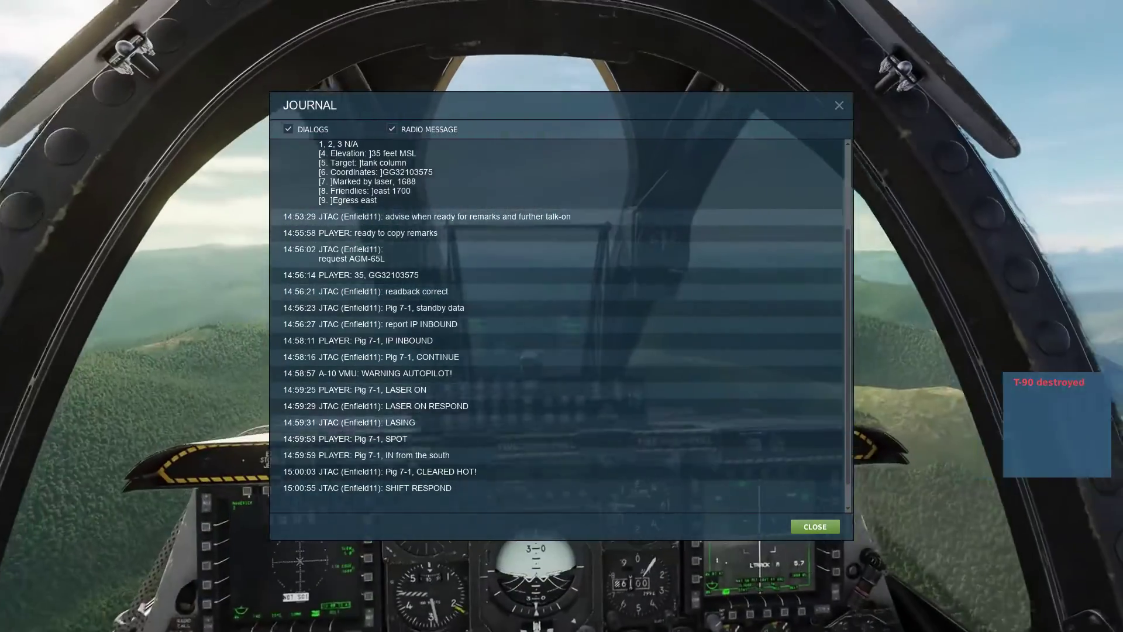
click(823, 529)
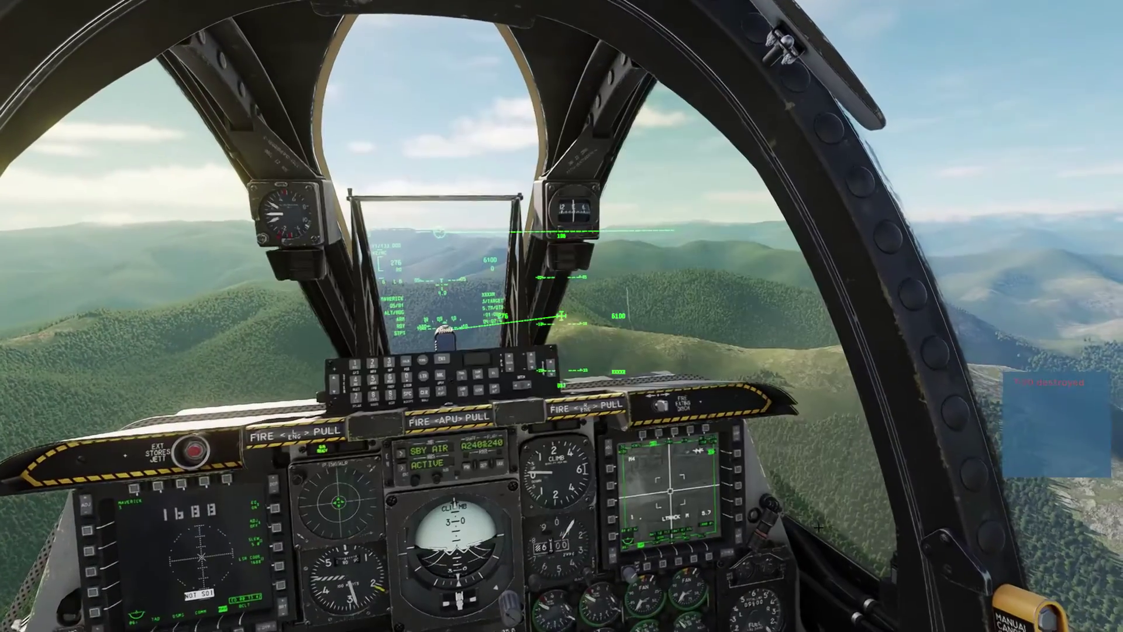
key(Escape)
key(Escape)
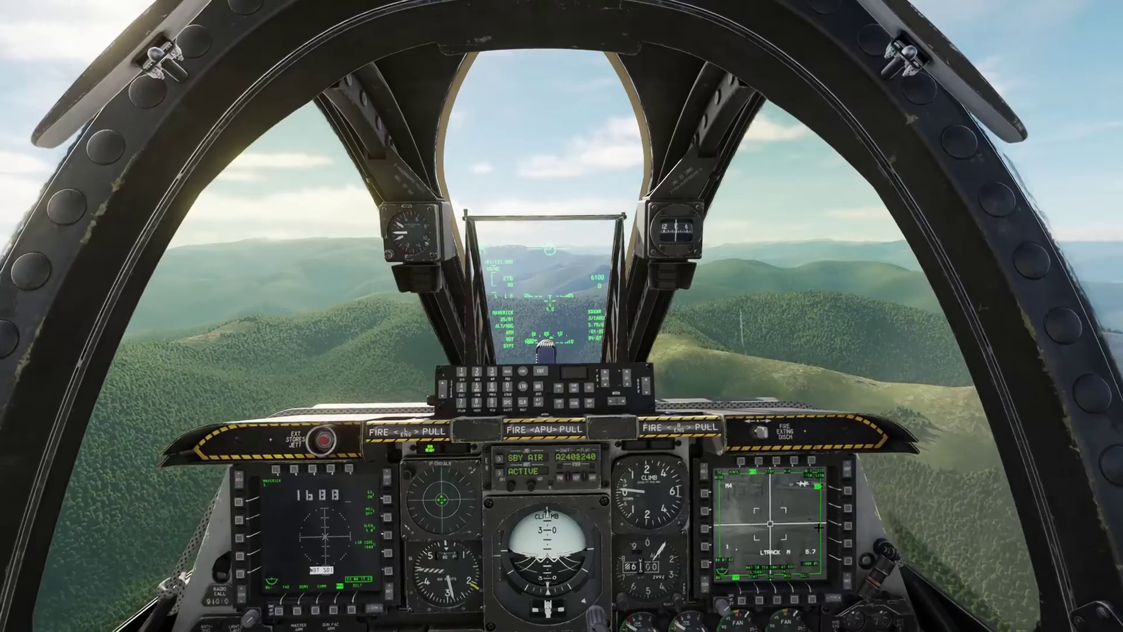